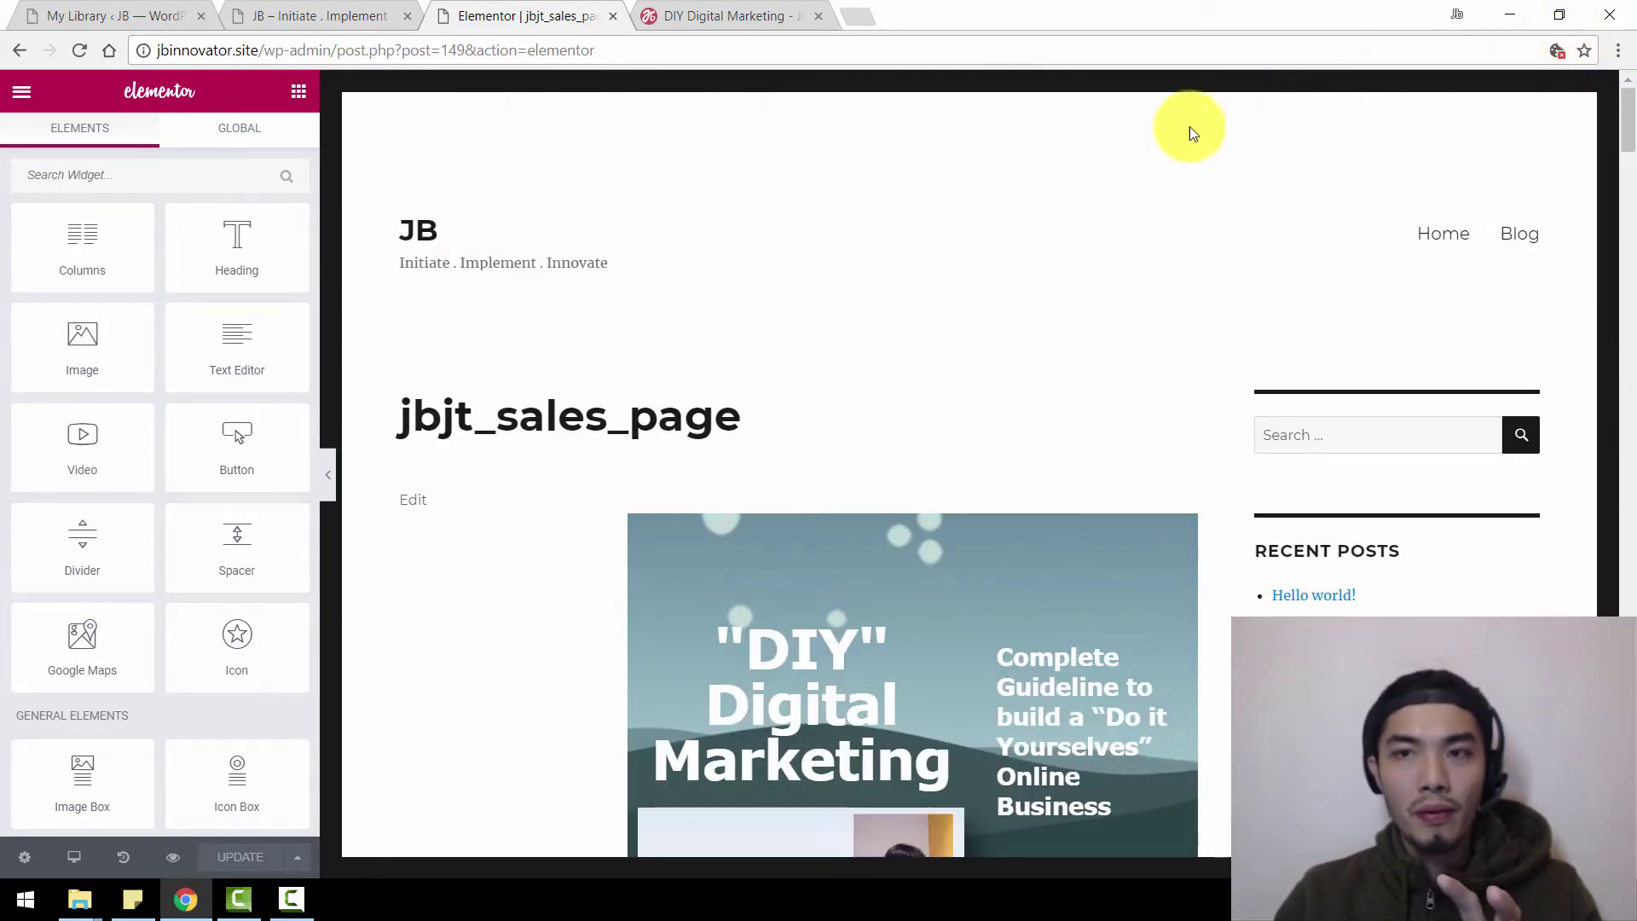
# Set the sales page's template to Elementor Canvas in the document settings
pyautogui.scroll(-5, 1207, 256)
pyautogui.scroll(2, 1189, 301)
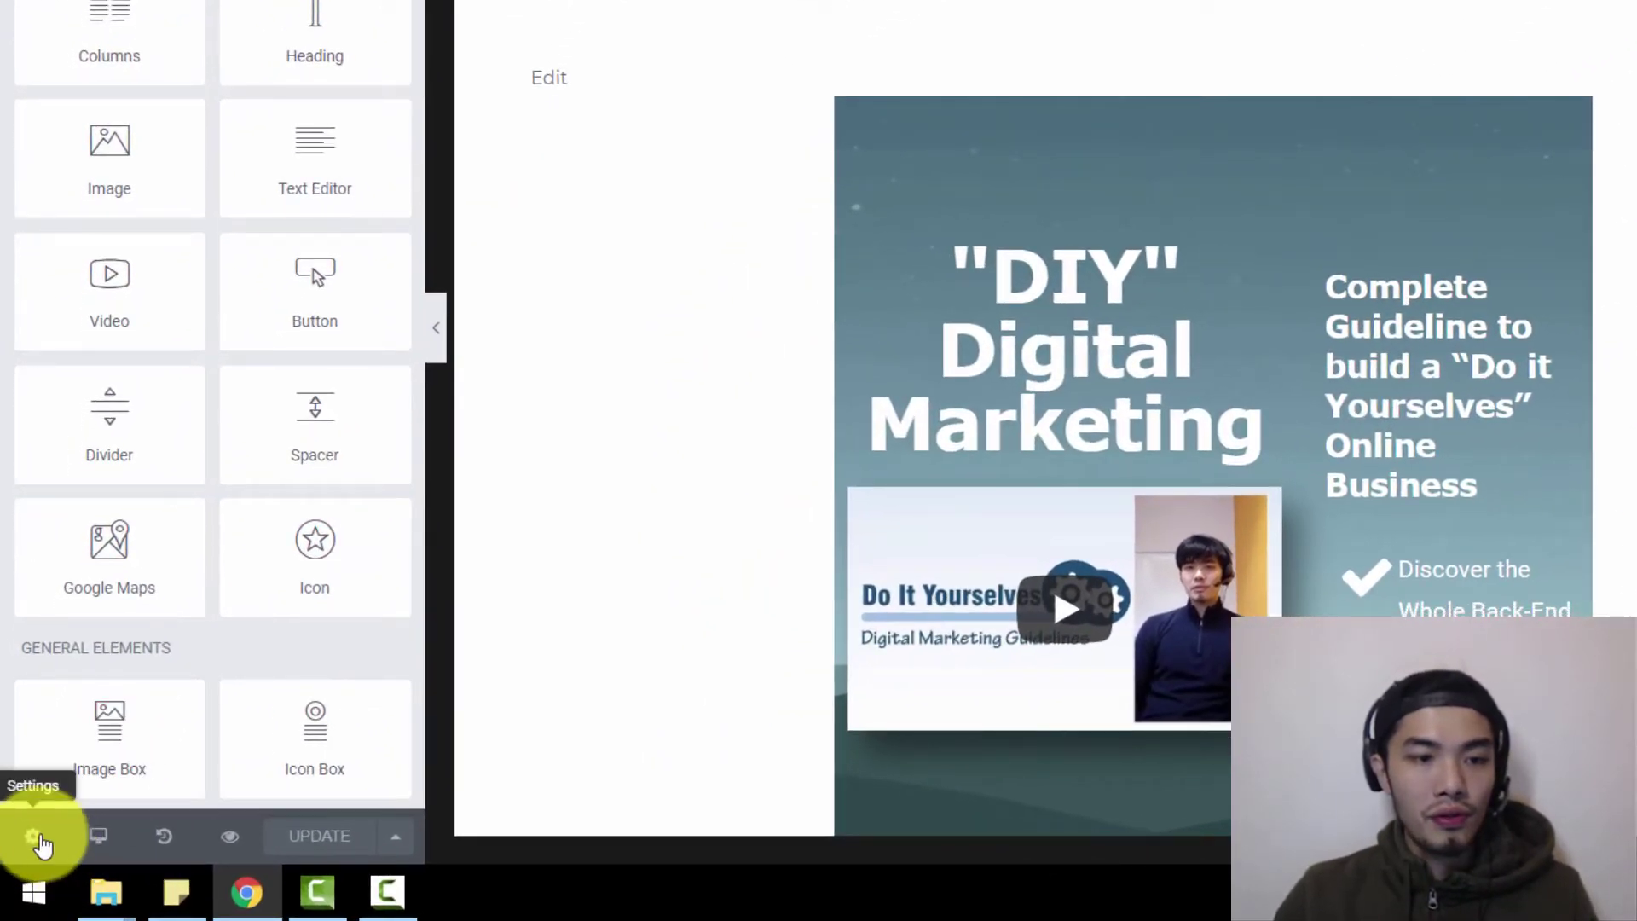
pyautogui.click(34, 837)
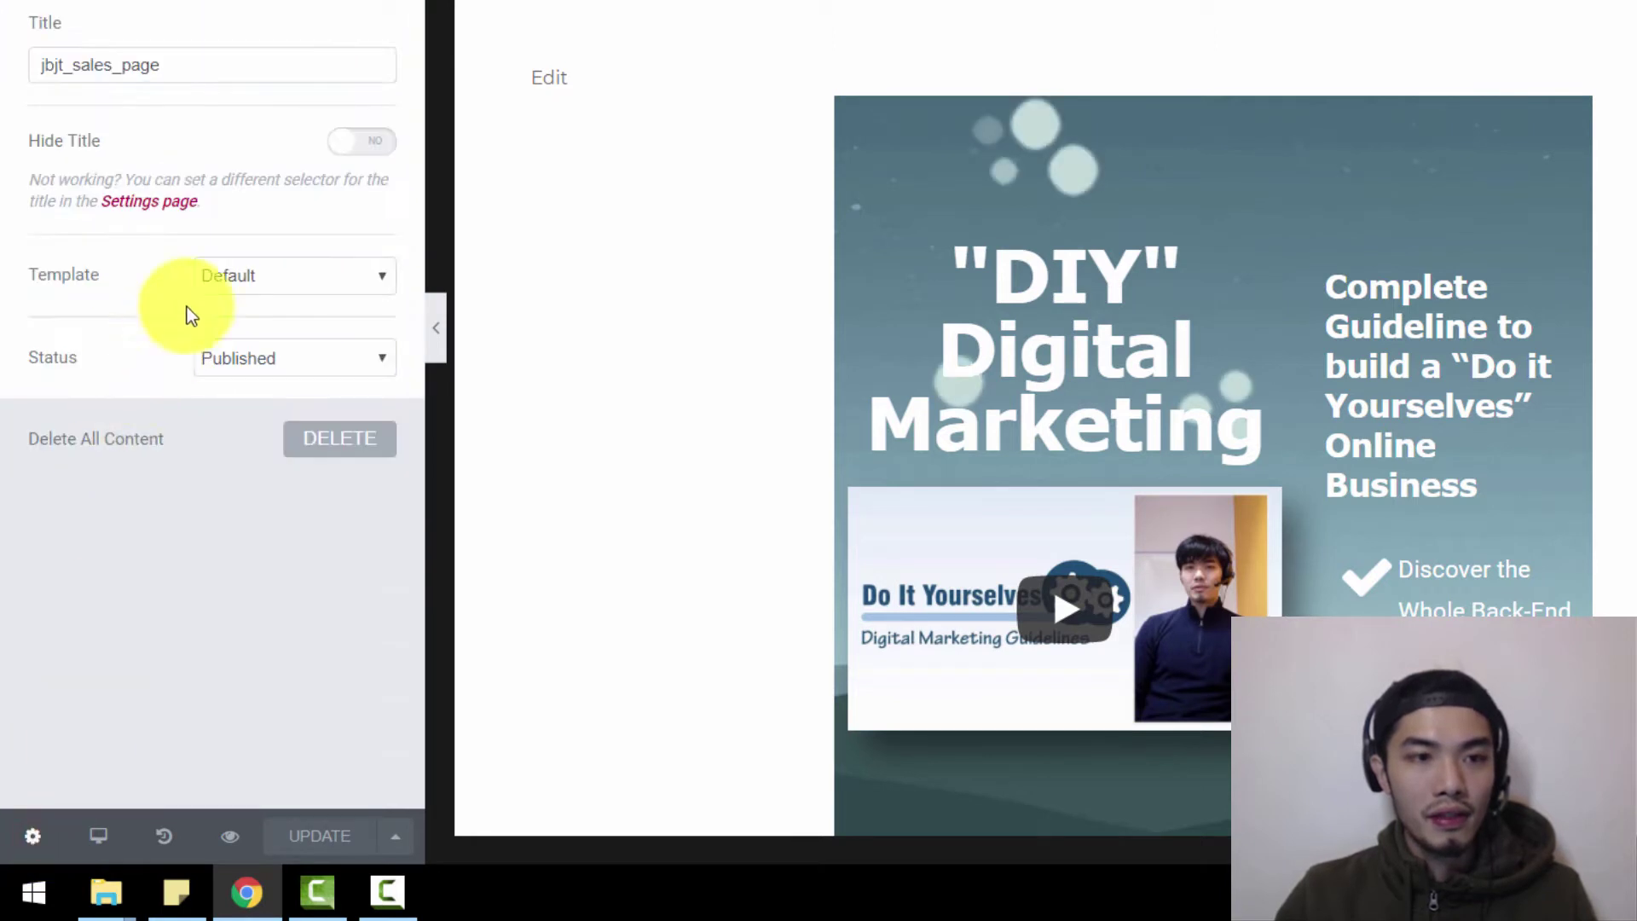
pyautogui.click(350, 278)
pyautogui.click(311, 332)
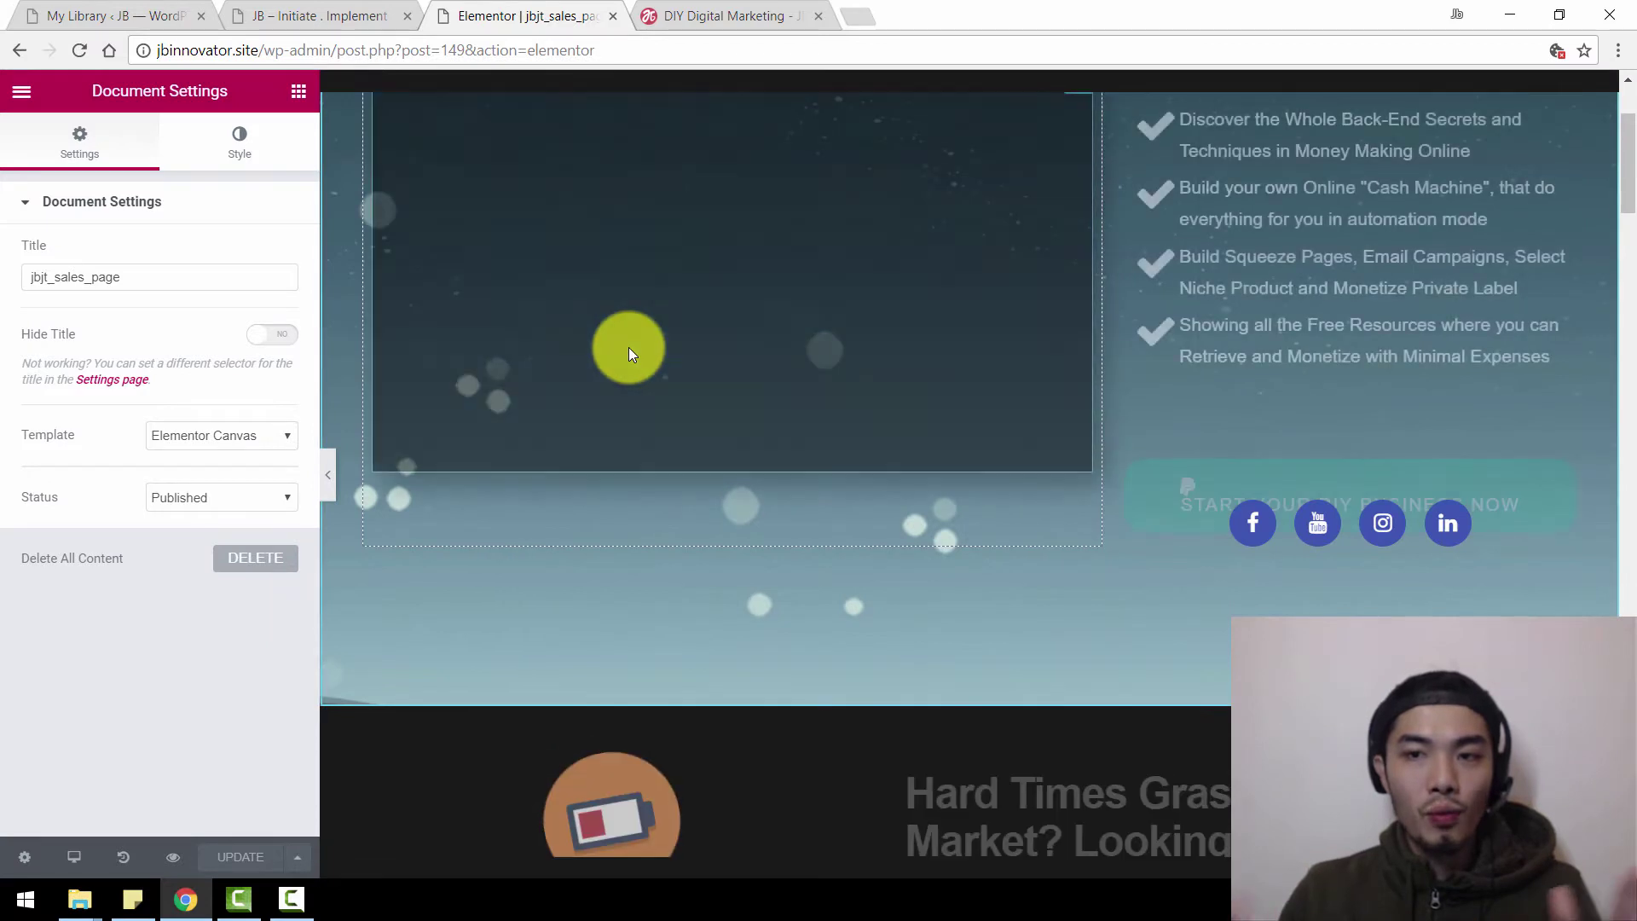
# Give the whole page a classic background with a solid white color
pyautogui.scroll(3, 738, 478)
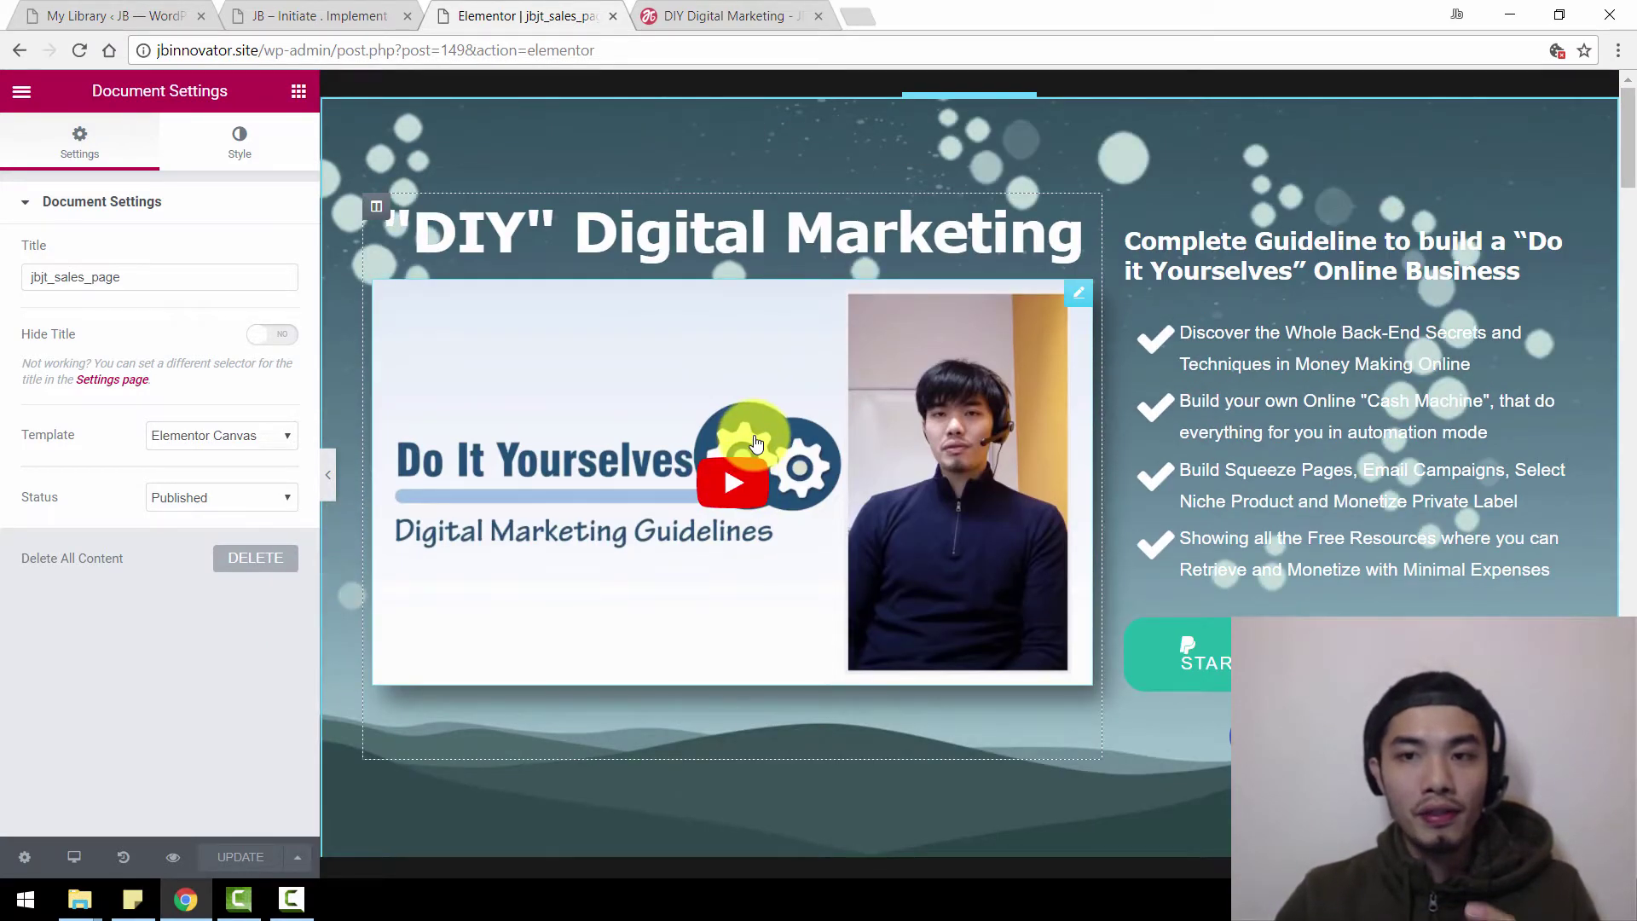
pyautogui.scroll(-4, 755, 441)
pyautogui.scroll(4, 764, 453)
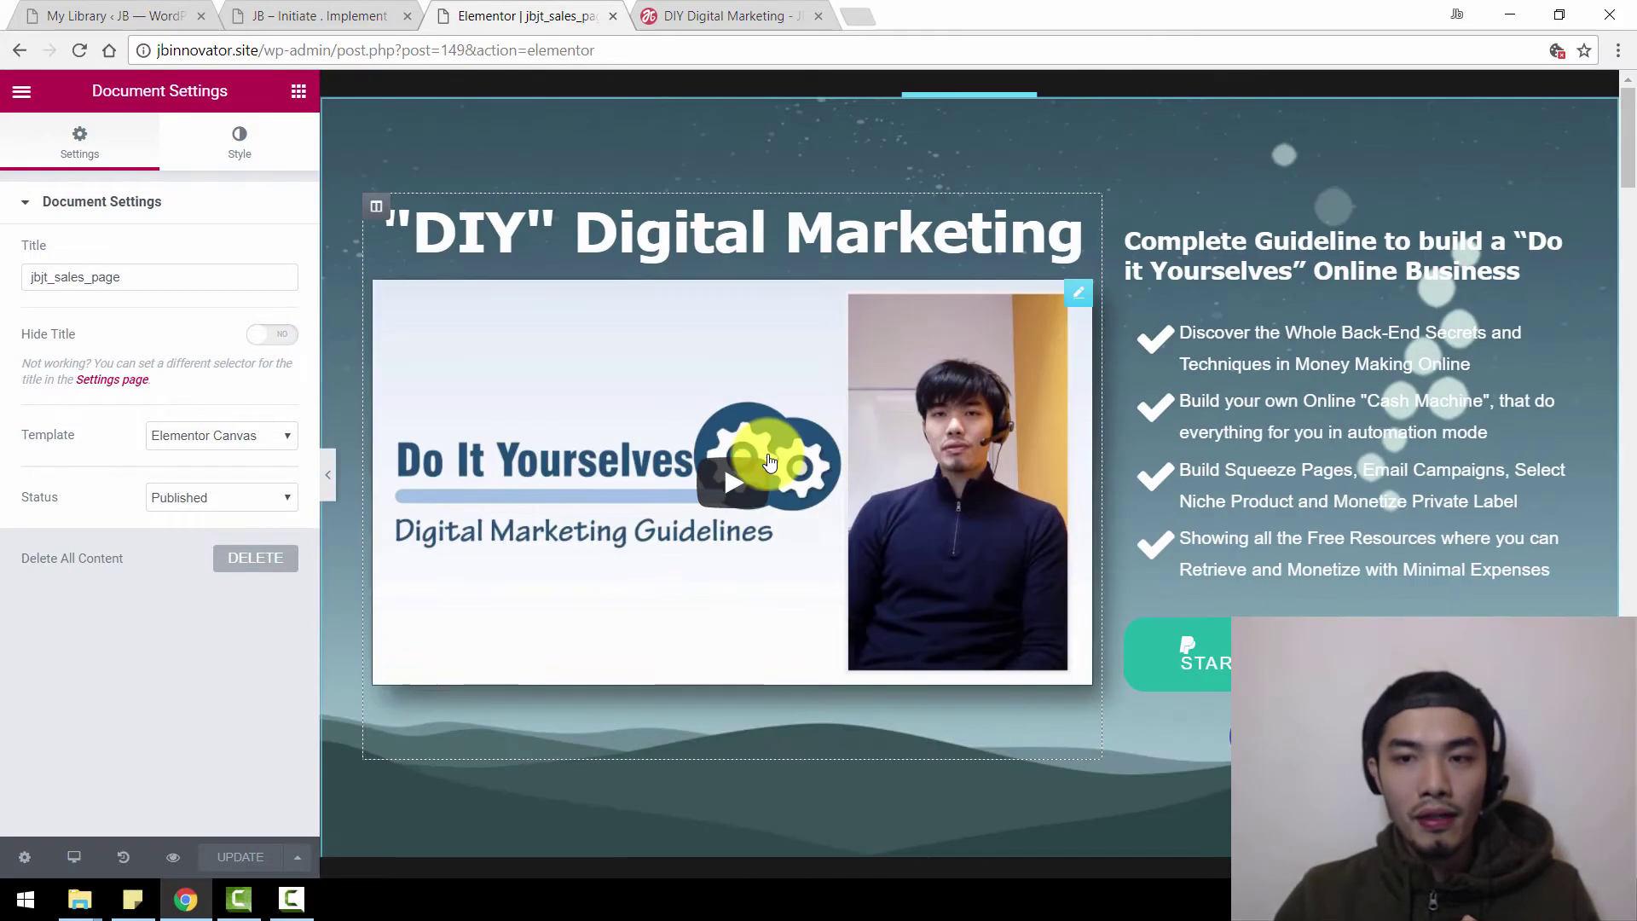
pyautogui.scroll(-13, 772, 269)
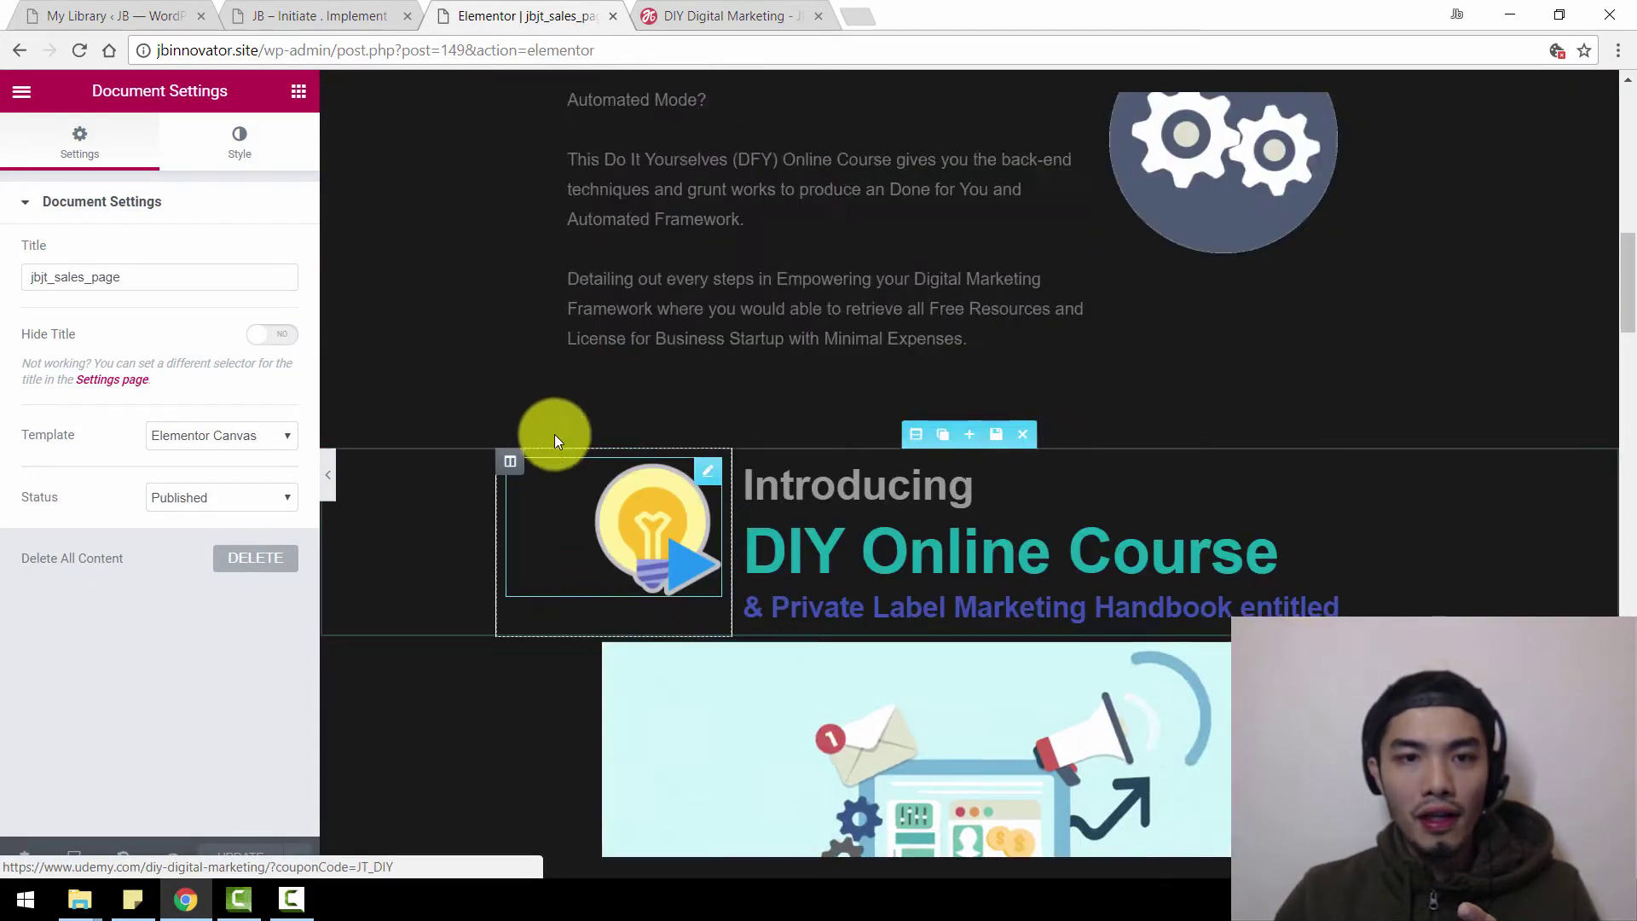
pyautogui.scroll(9, 550, 431)
pyautogui.scroll(5, 544, 447)
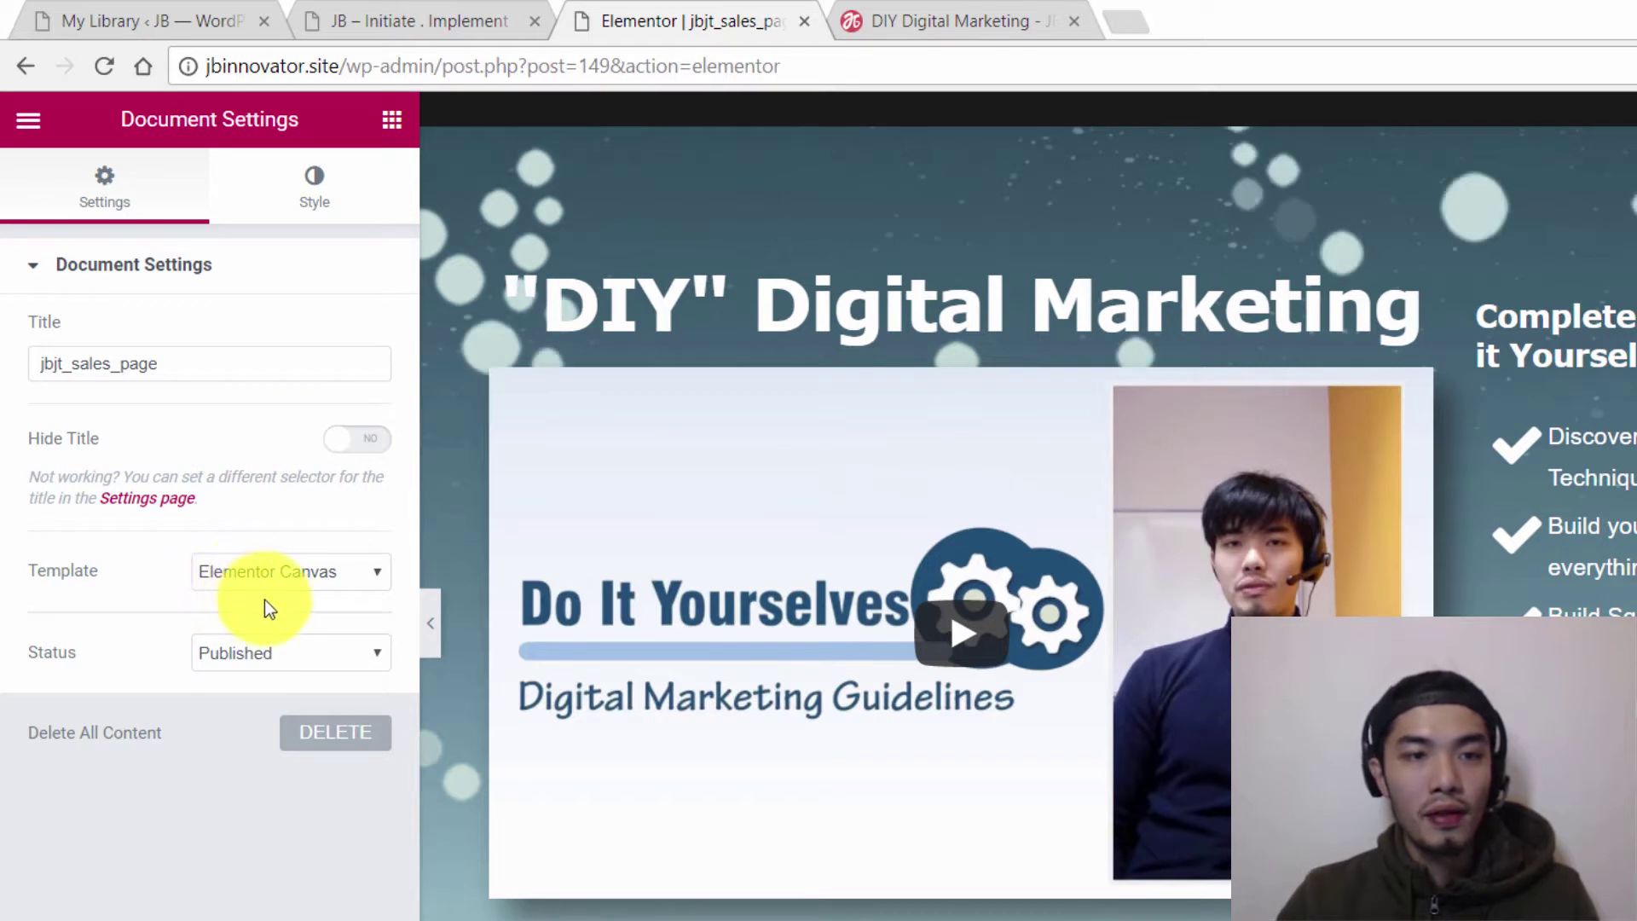
pyautogui.click(317, 198)
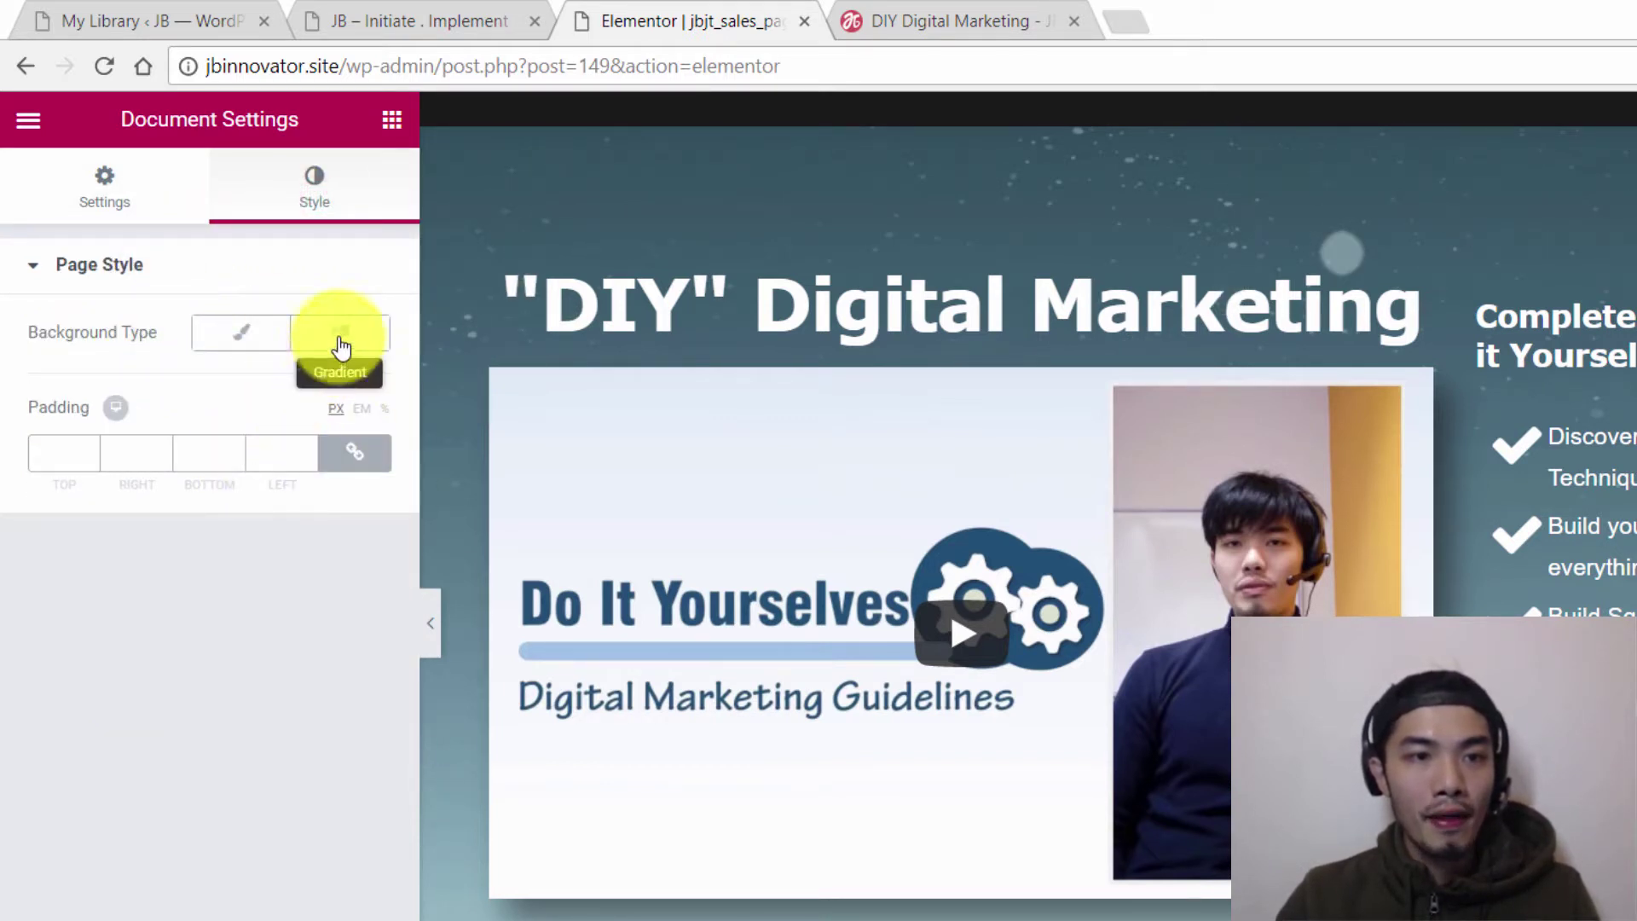
pyautogui.click(253, 350)
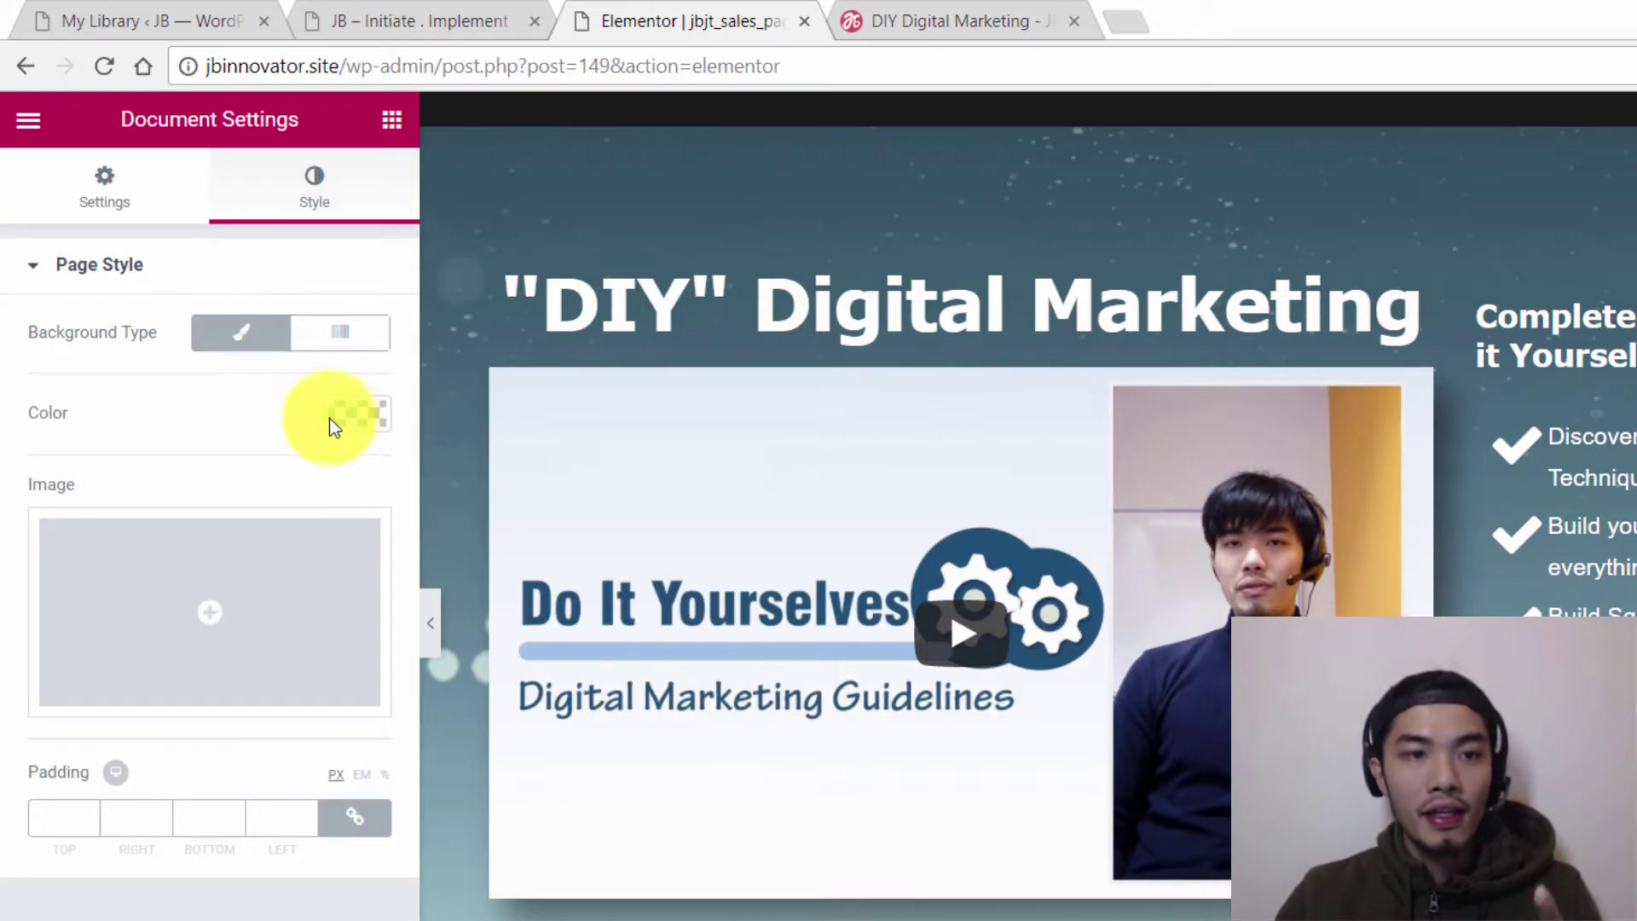
pyautogui.click(356, 420)
pyautogui.click(80, 671)
pyautogui.moveTo(34, 464); pyautogui.dragTo(4, 389)
pyautogui.click(52, 375)
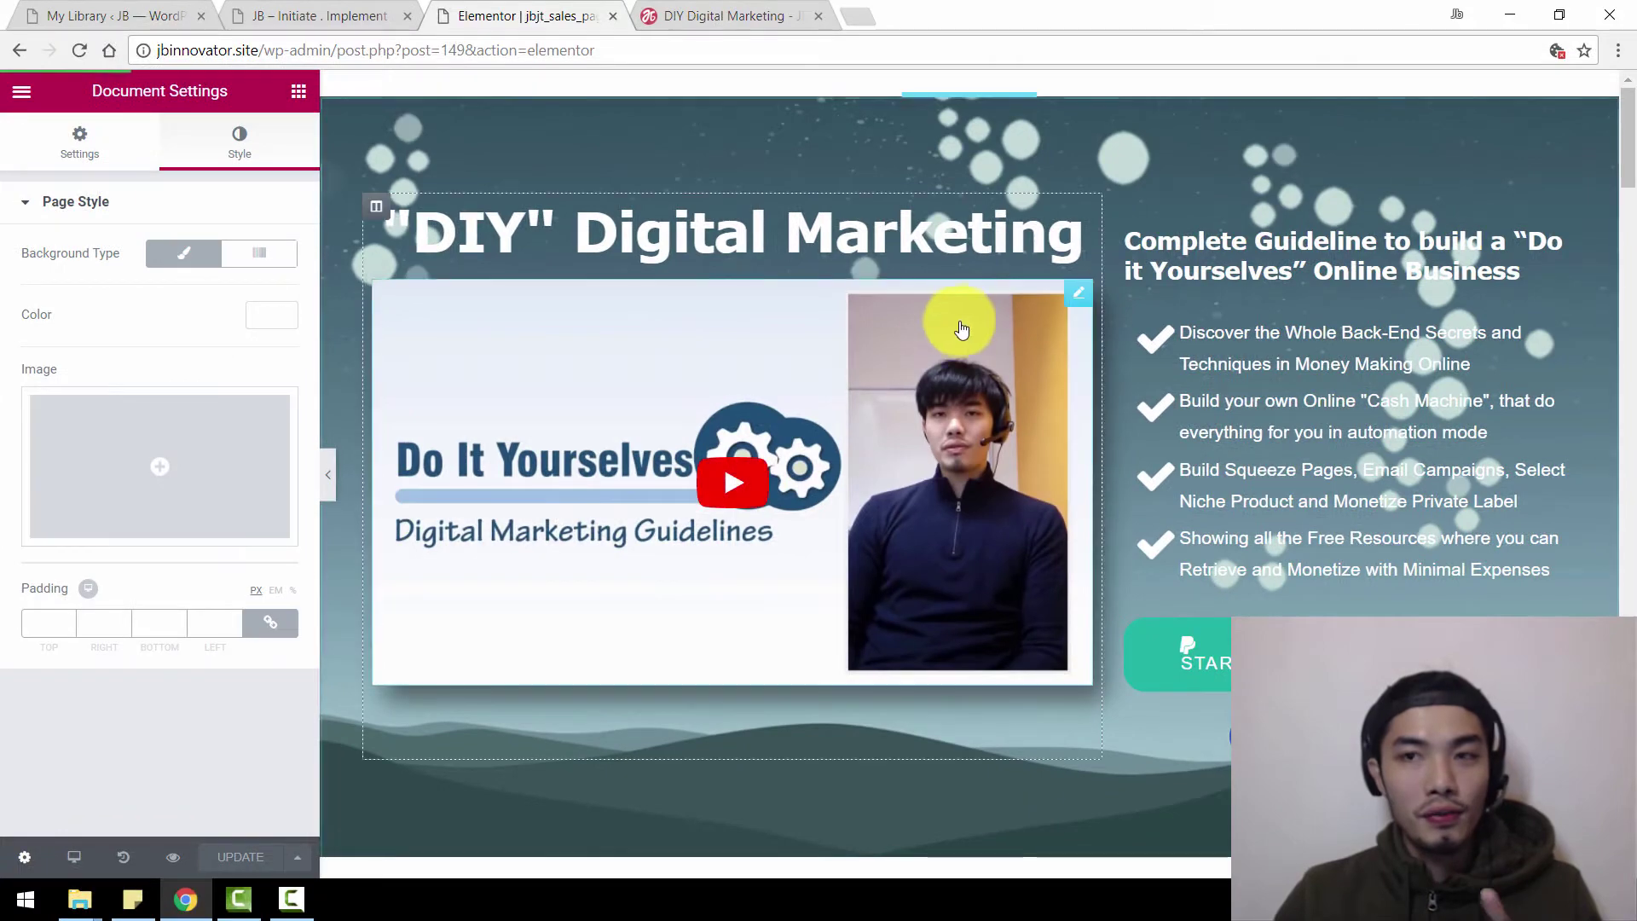
# Narrow the hero section's video column slightly to give the adjacent bullet-list column more width
pyautogui.moveTo(1626, 169); pyautogui.dragTo(1594, 128)
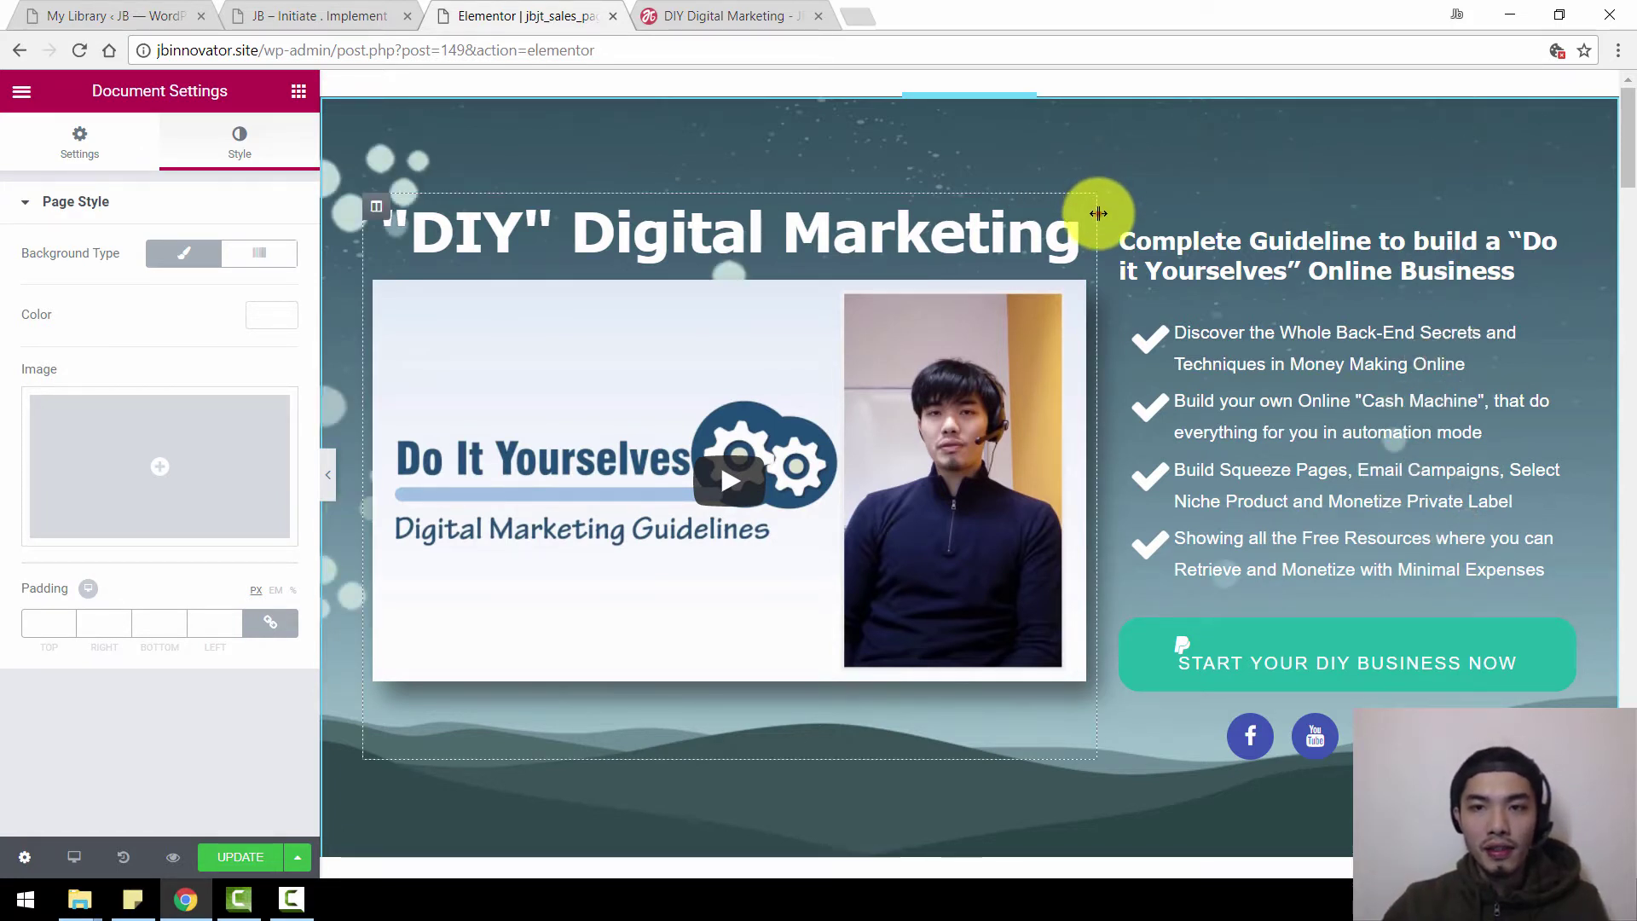
pyautogui.moveTo(1099, 213); pyautogui.dragTo(1062, 205)
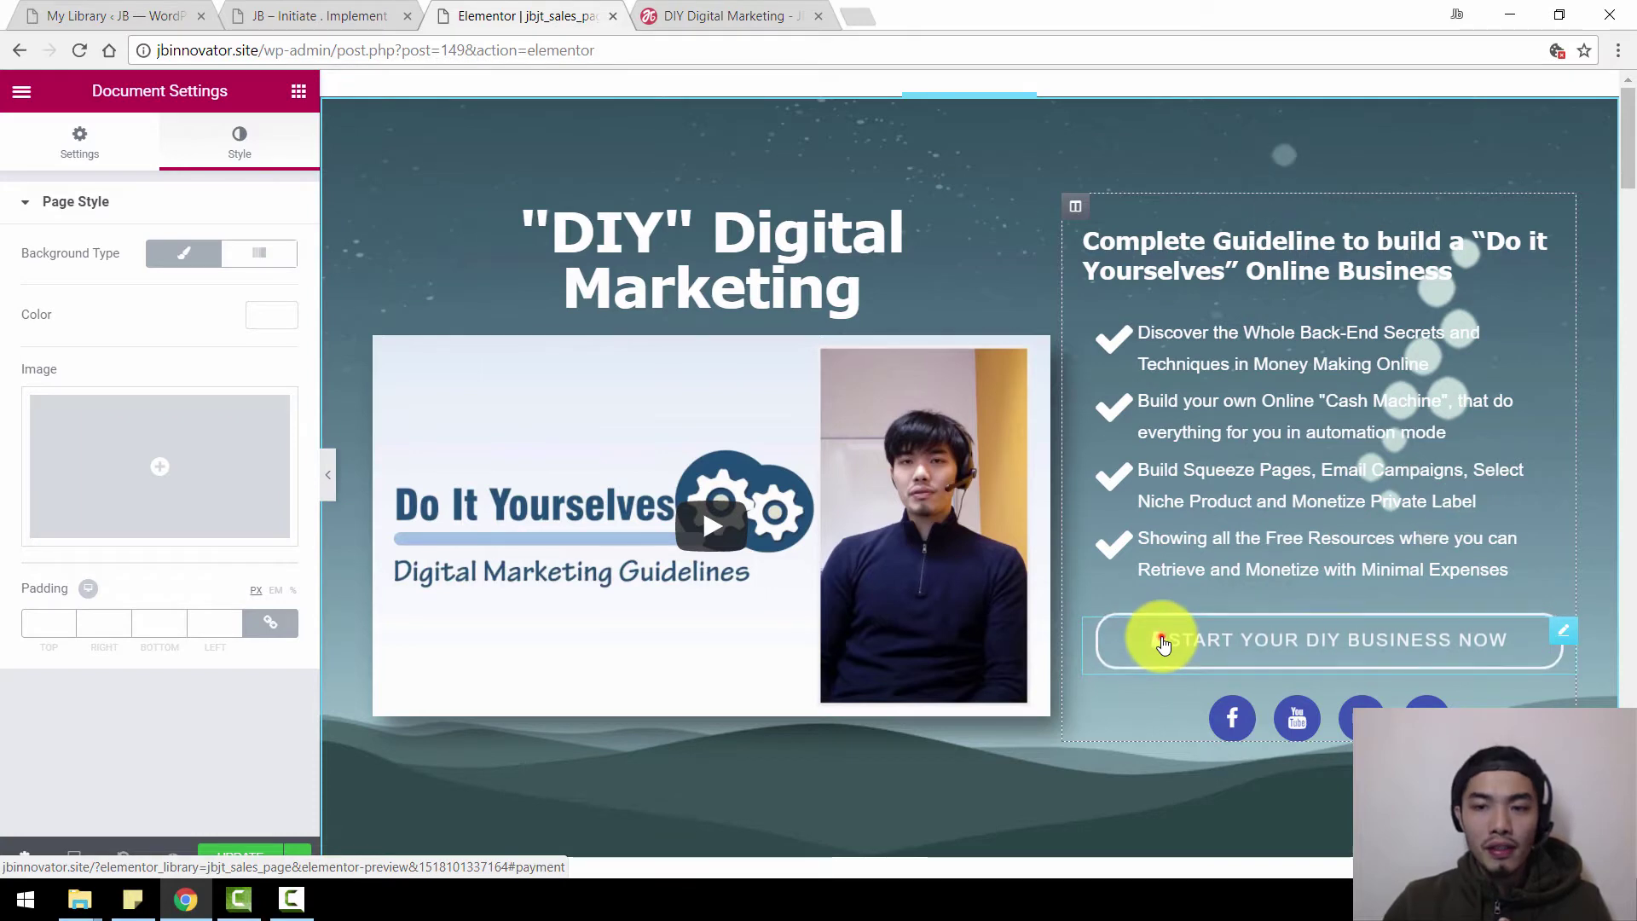
# Keep the paypal icon on the "Start your DIY Business Now" button and set its icon spacing to 19
pyautogui.click(1164, 645)
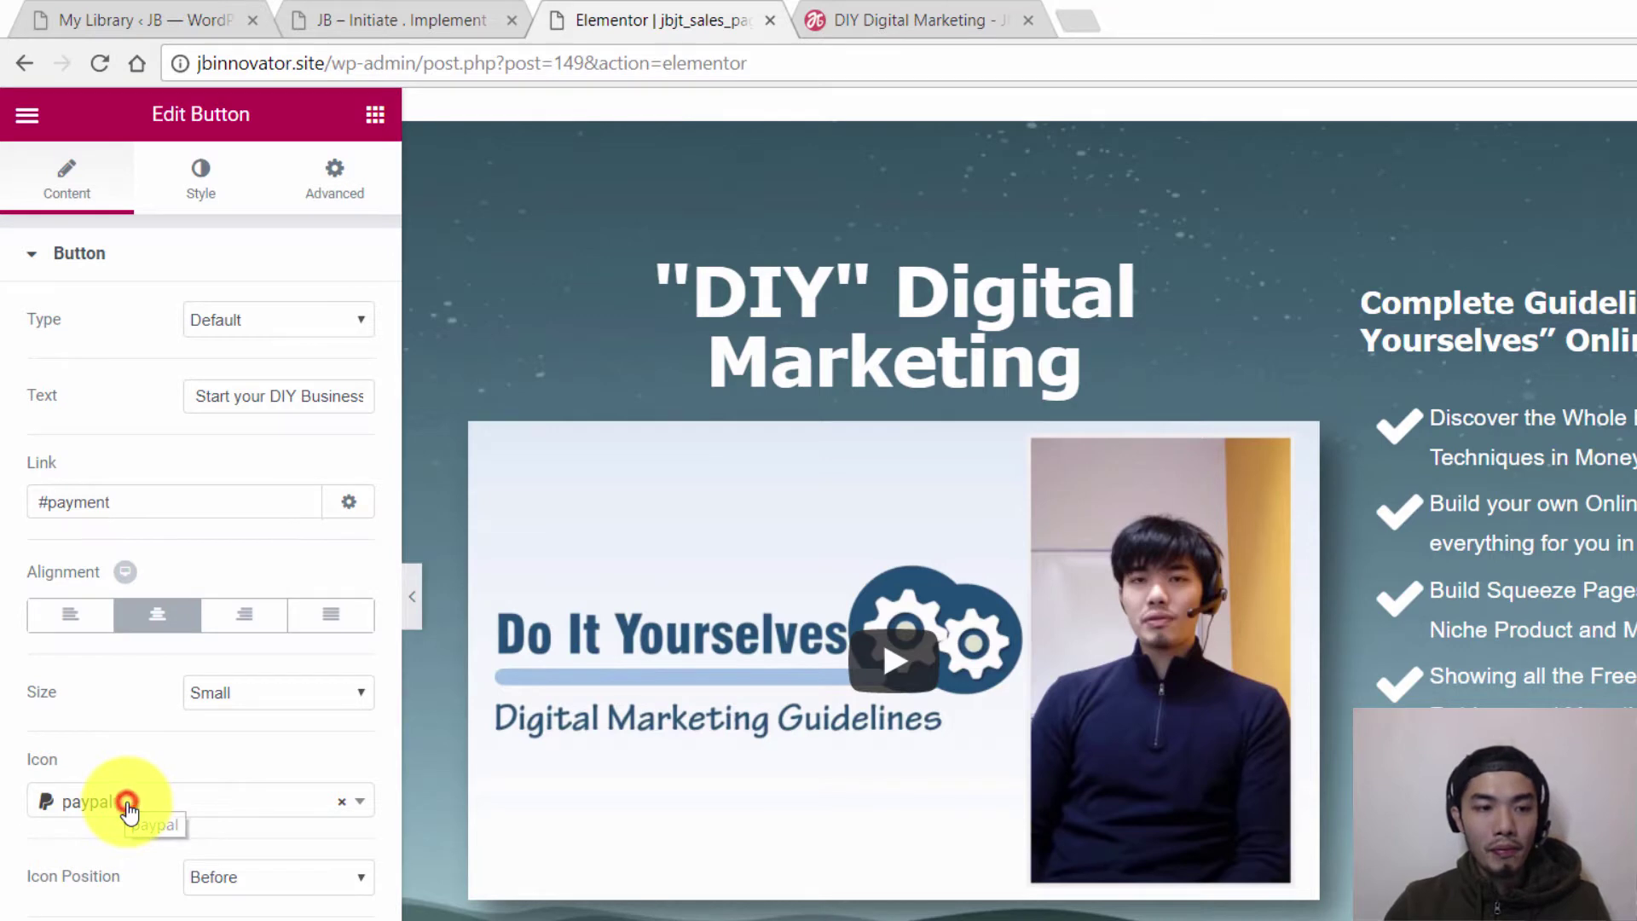
pyautogui.click(128, 807)
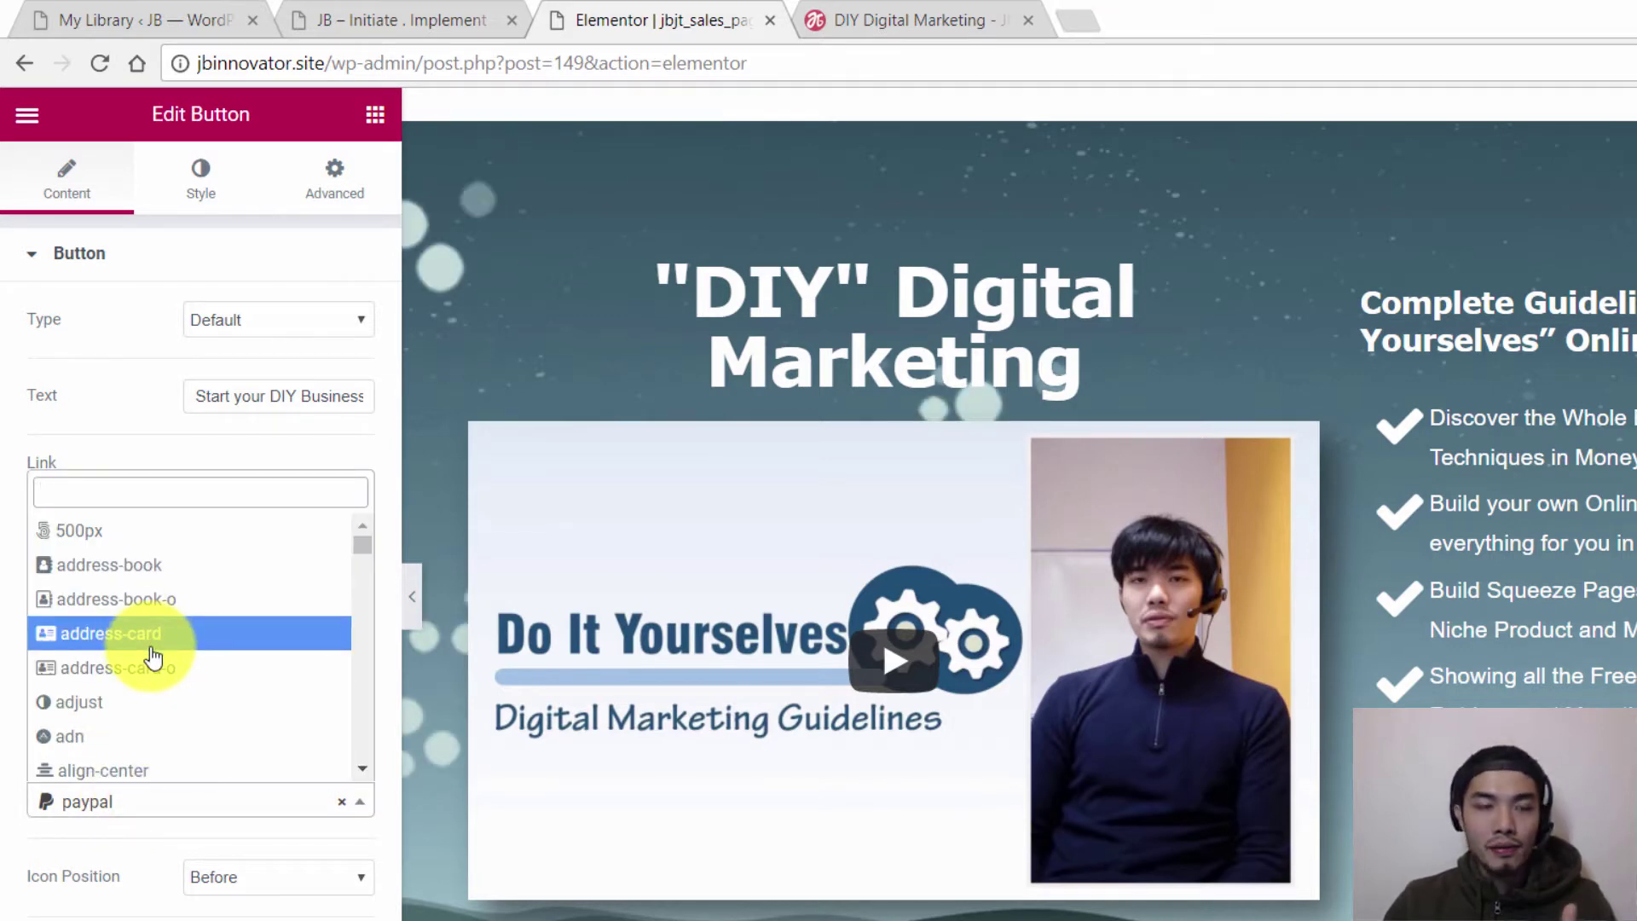
pyautogui.click(168, 806)
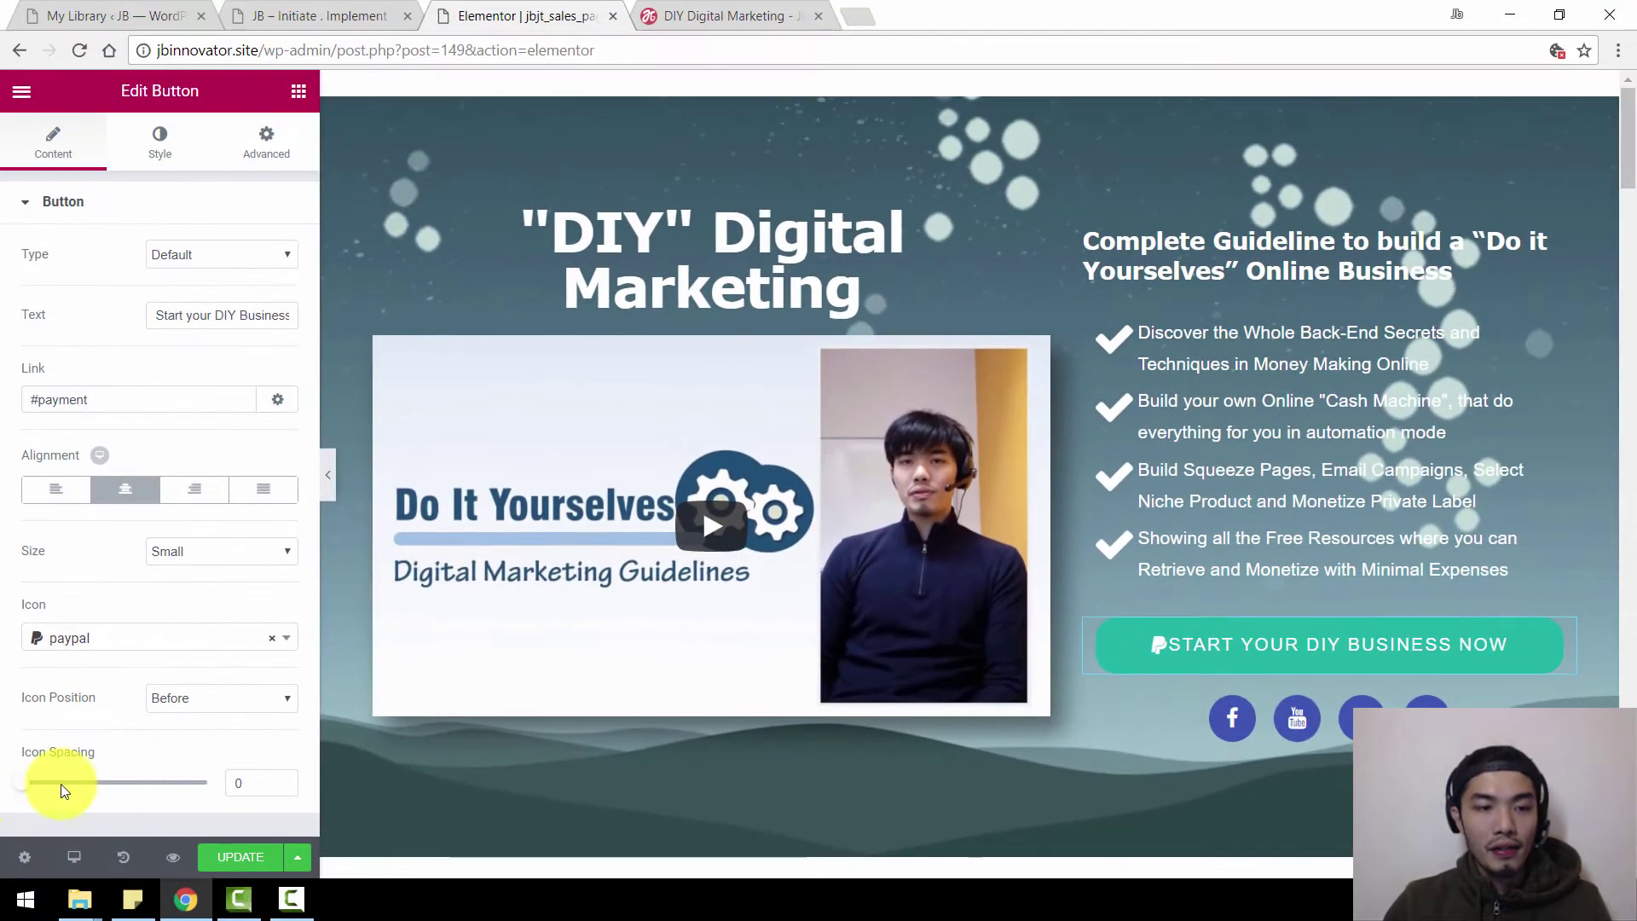
pyautogui.moveTo(18, 783); pyautogui.dragTo(71, 796)
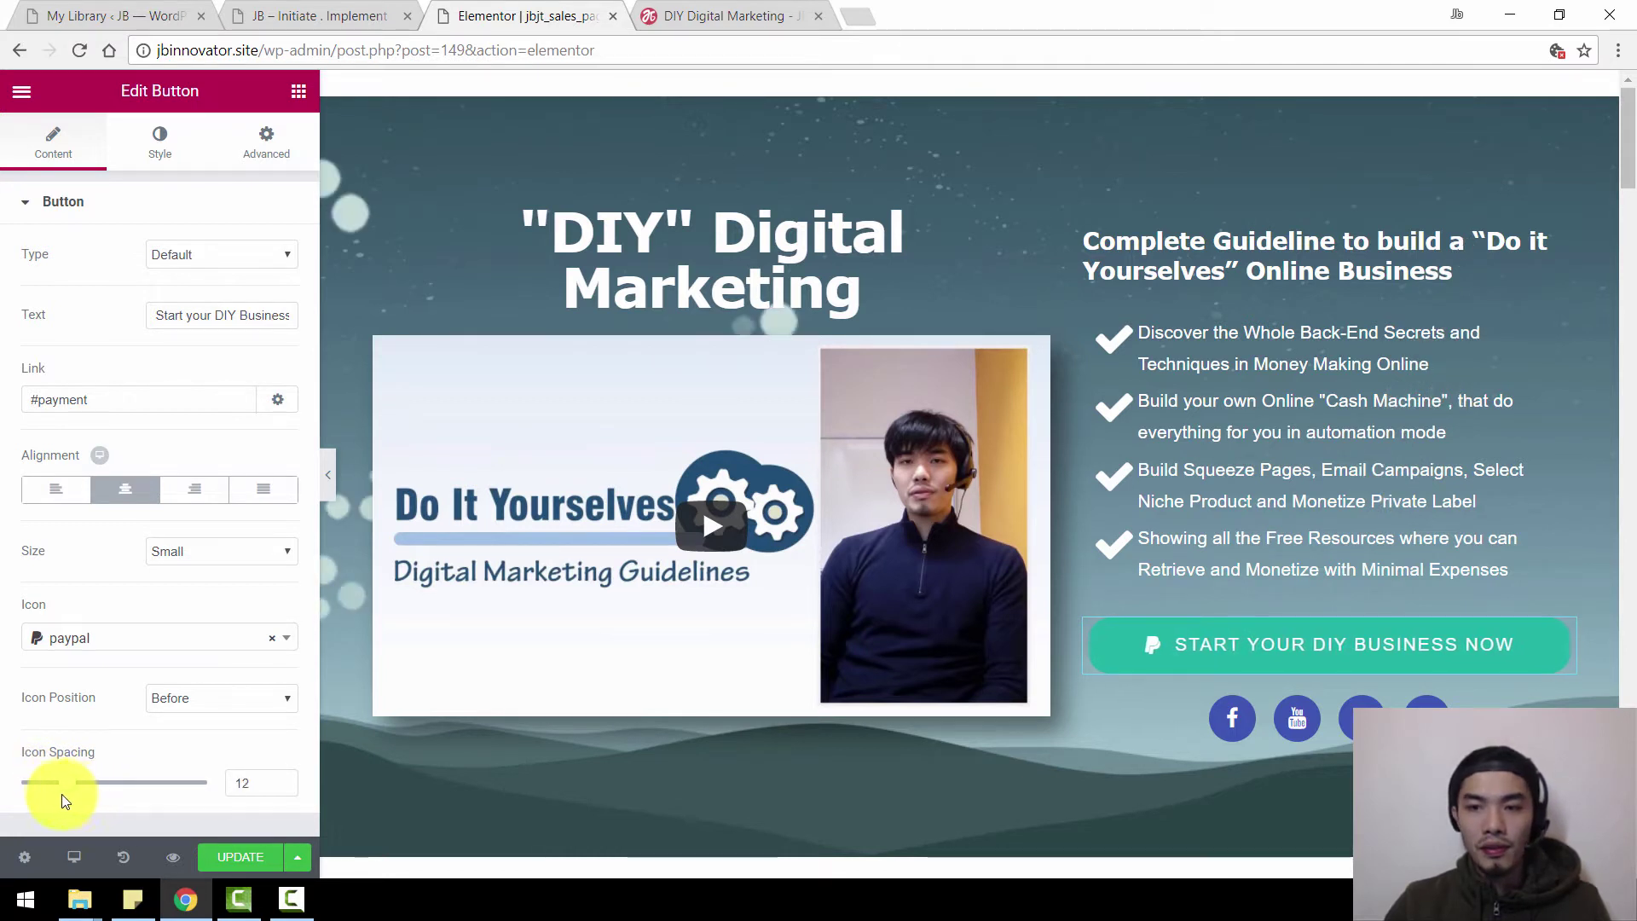
pyautogui.moveTo(108, 798)
pyautogui.mouseDown()
pyautogui.moveTo(123, 794)
pyautogui.moveTo(95, 791)
pyautogui.mouseUp()
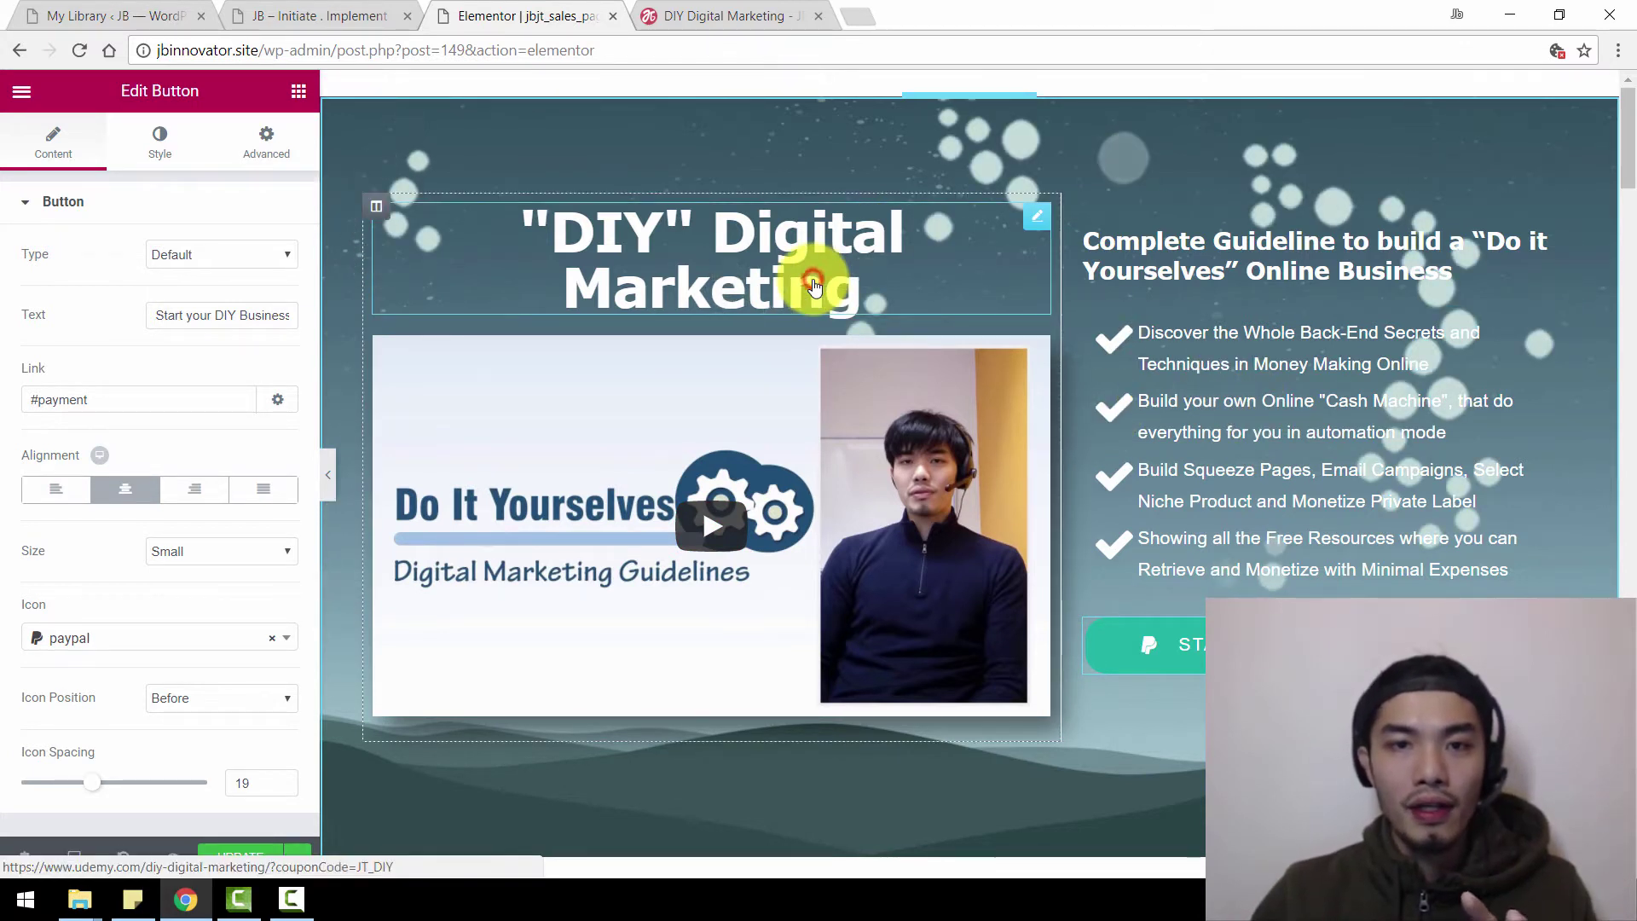
# Select the "DIY" Digital Marketing heading and open its typography settings
pyautogui.click(815, 286)
pyautogui.click(622, 292)
pyautogui.click(550, 293)
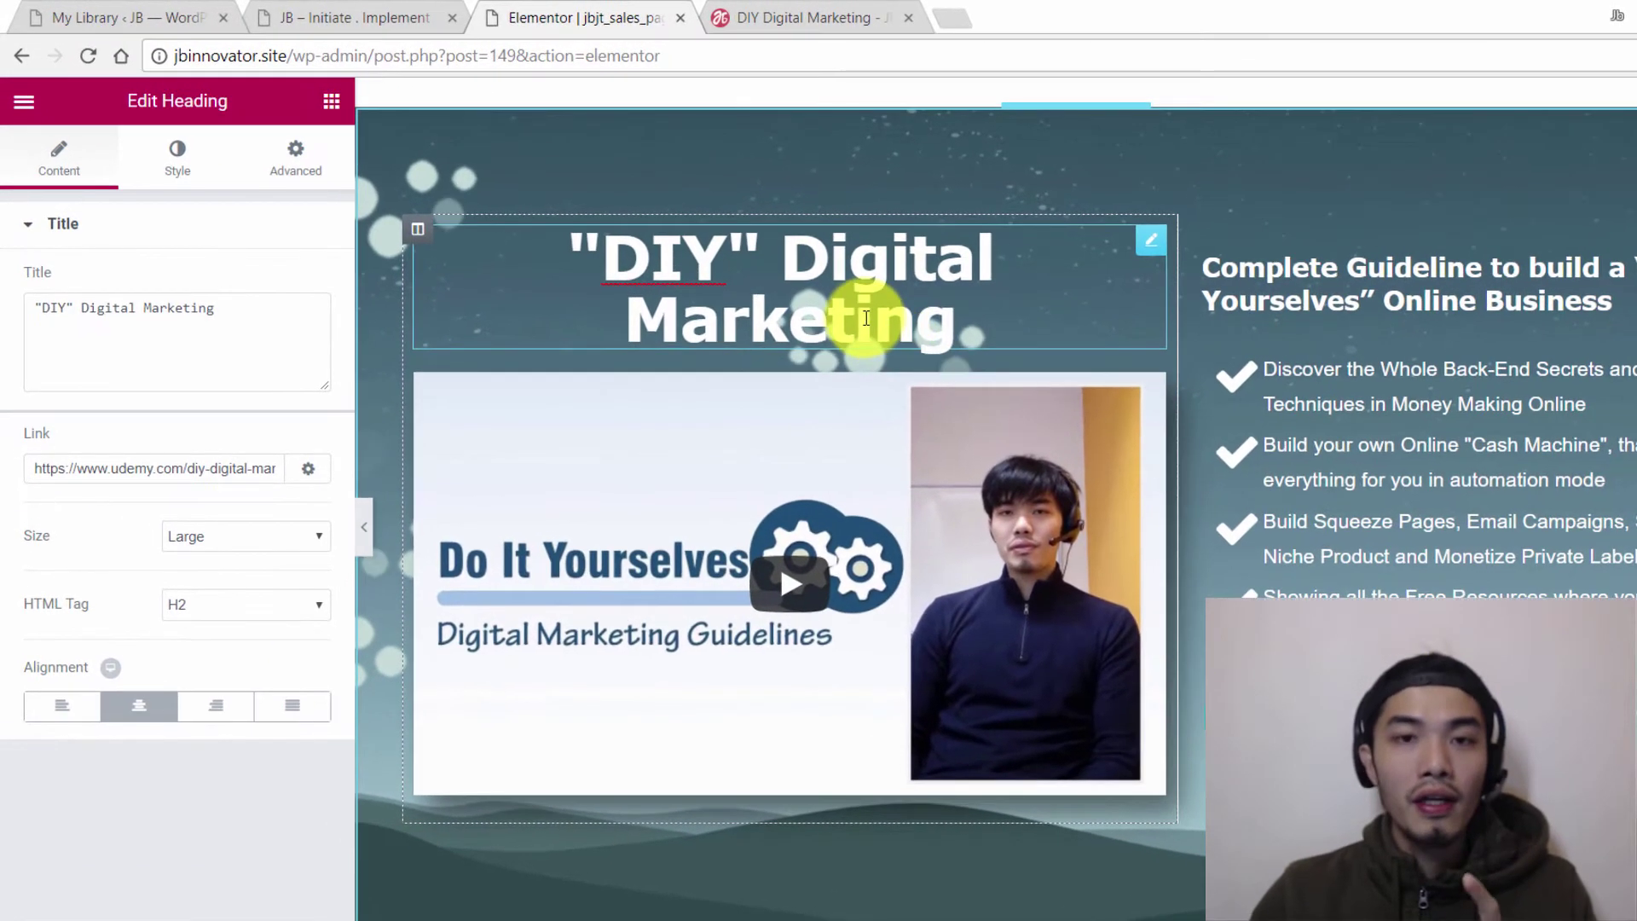
pyautogui.click(779, 287)
pyautogui.doubleClick(862, 318)
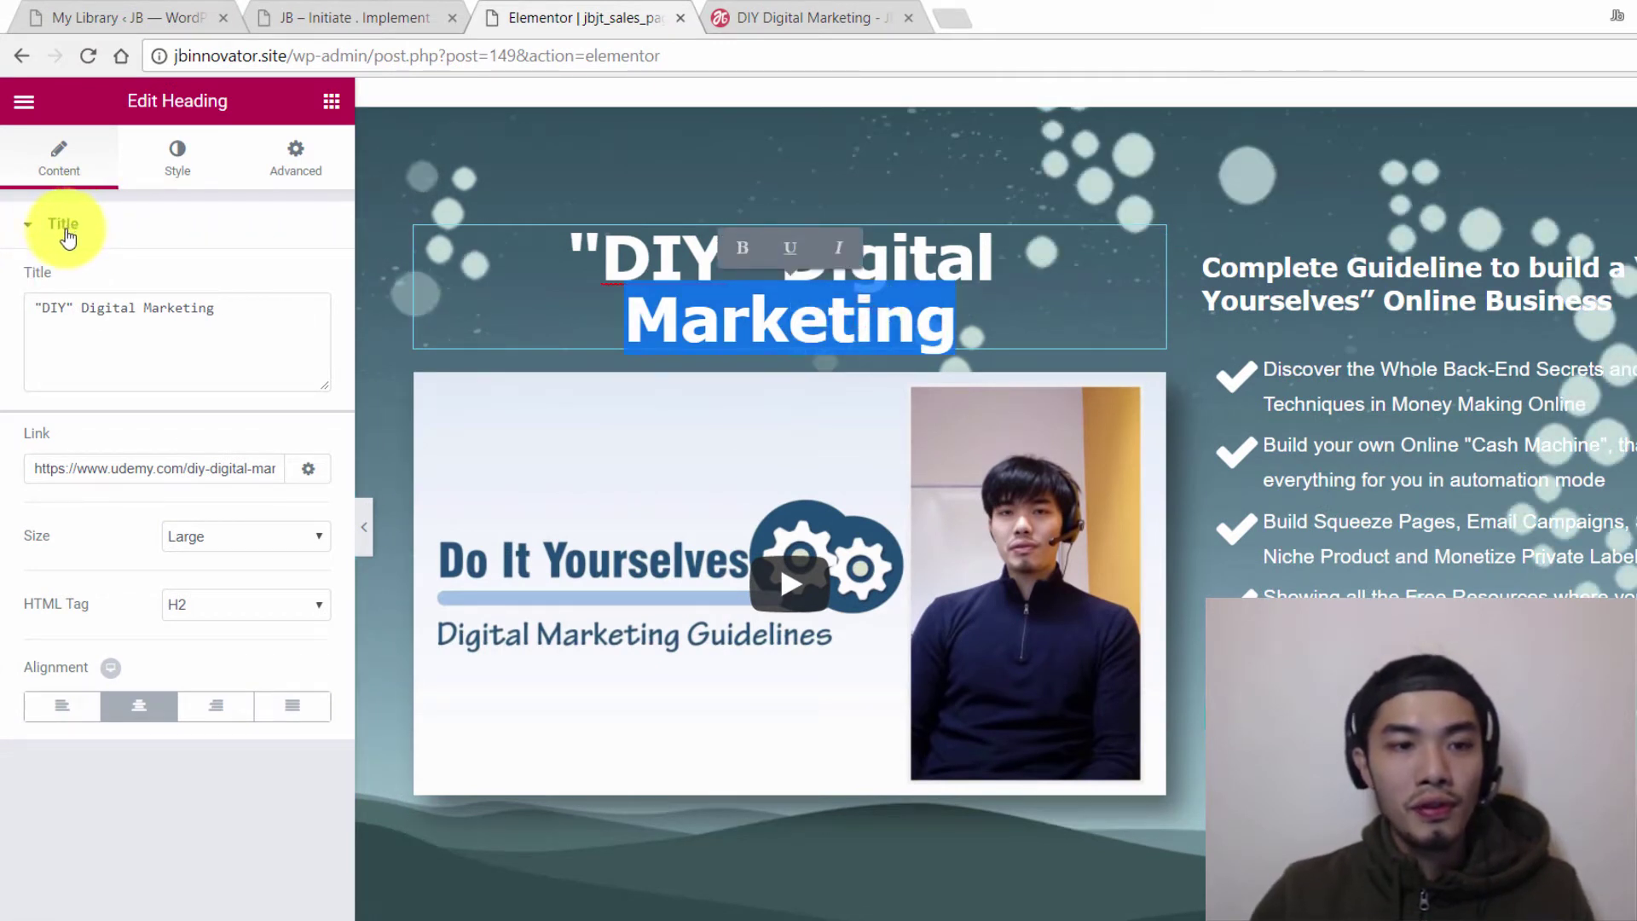
pyautogui.click(186, 170)
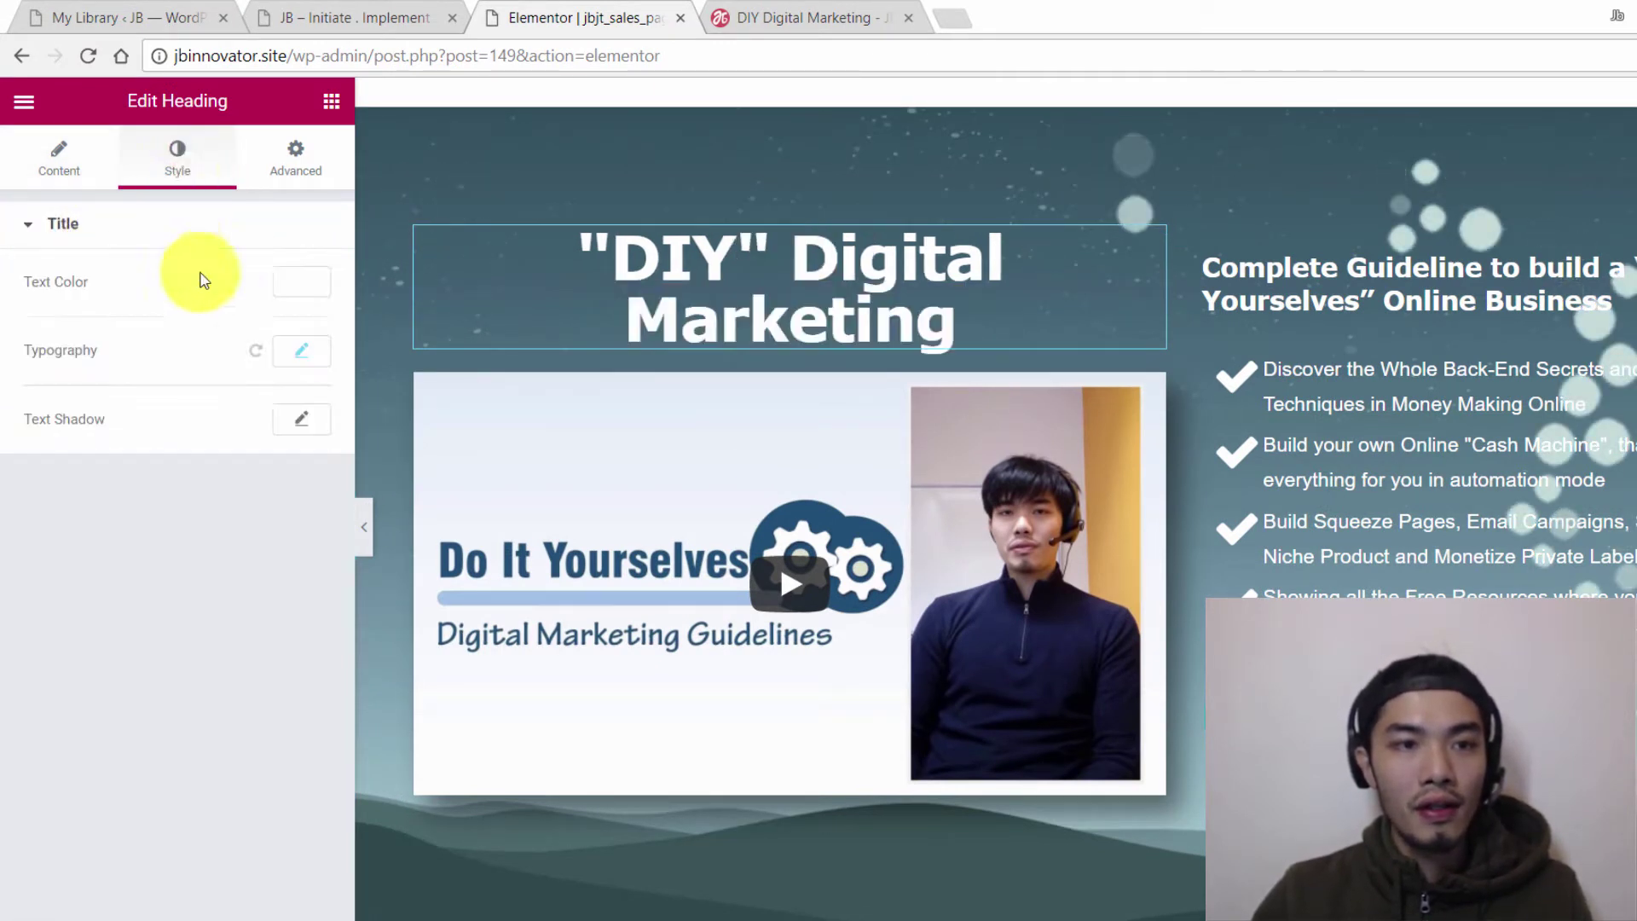
pyautogui.click(307, 365)
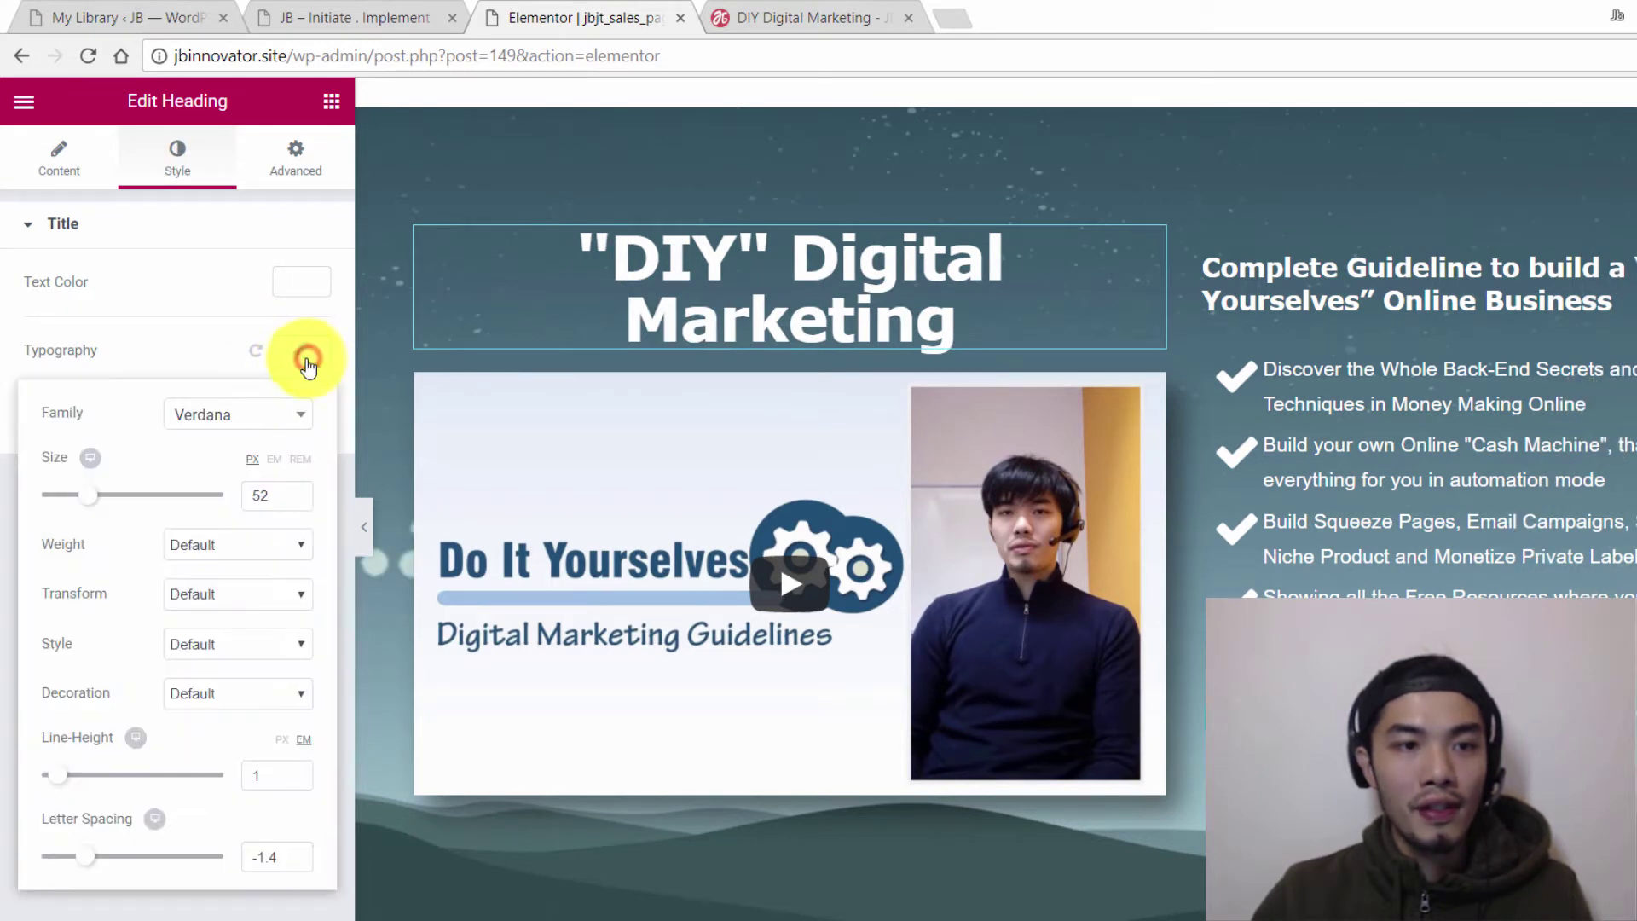
# Try a 49 px font size on the "DIY" Digital Marketing heading, then restore 52 px
pyautogui.click(294, 500)
pyautogui.click(294, 499)
pyautogui.click(294, 499)
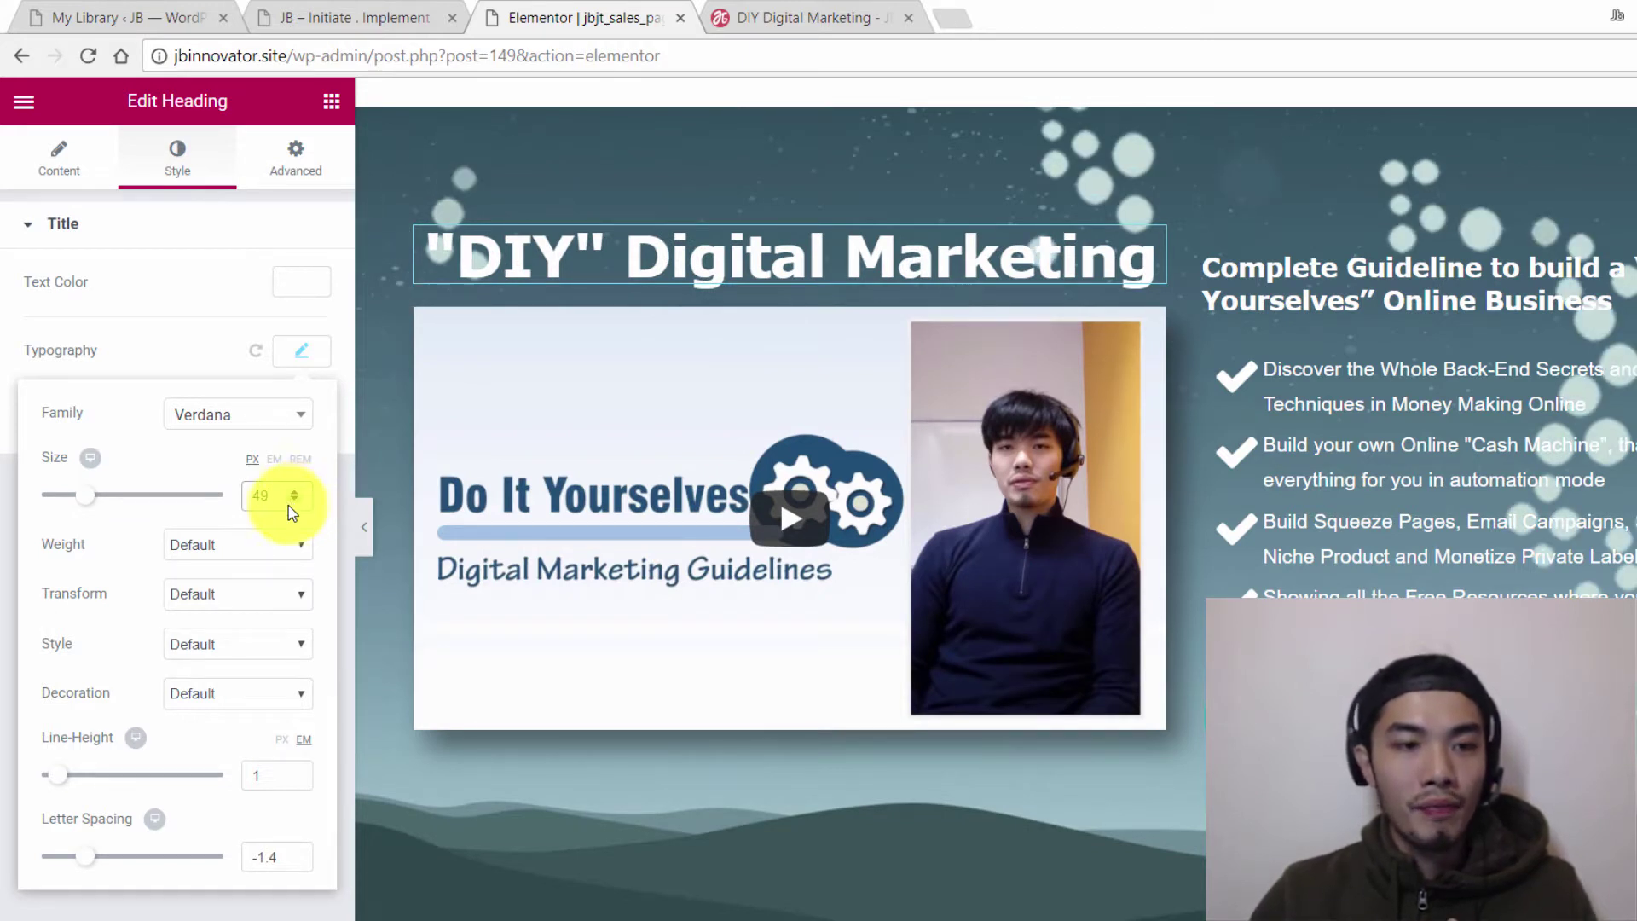
pyautogui.click(294, 491)
pyautogui.click(294, 491)
pyautogui.click(294, 491)
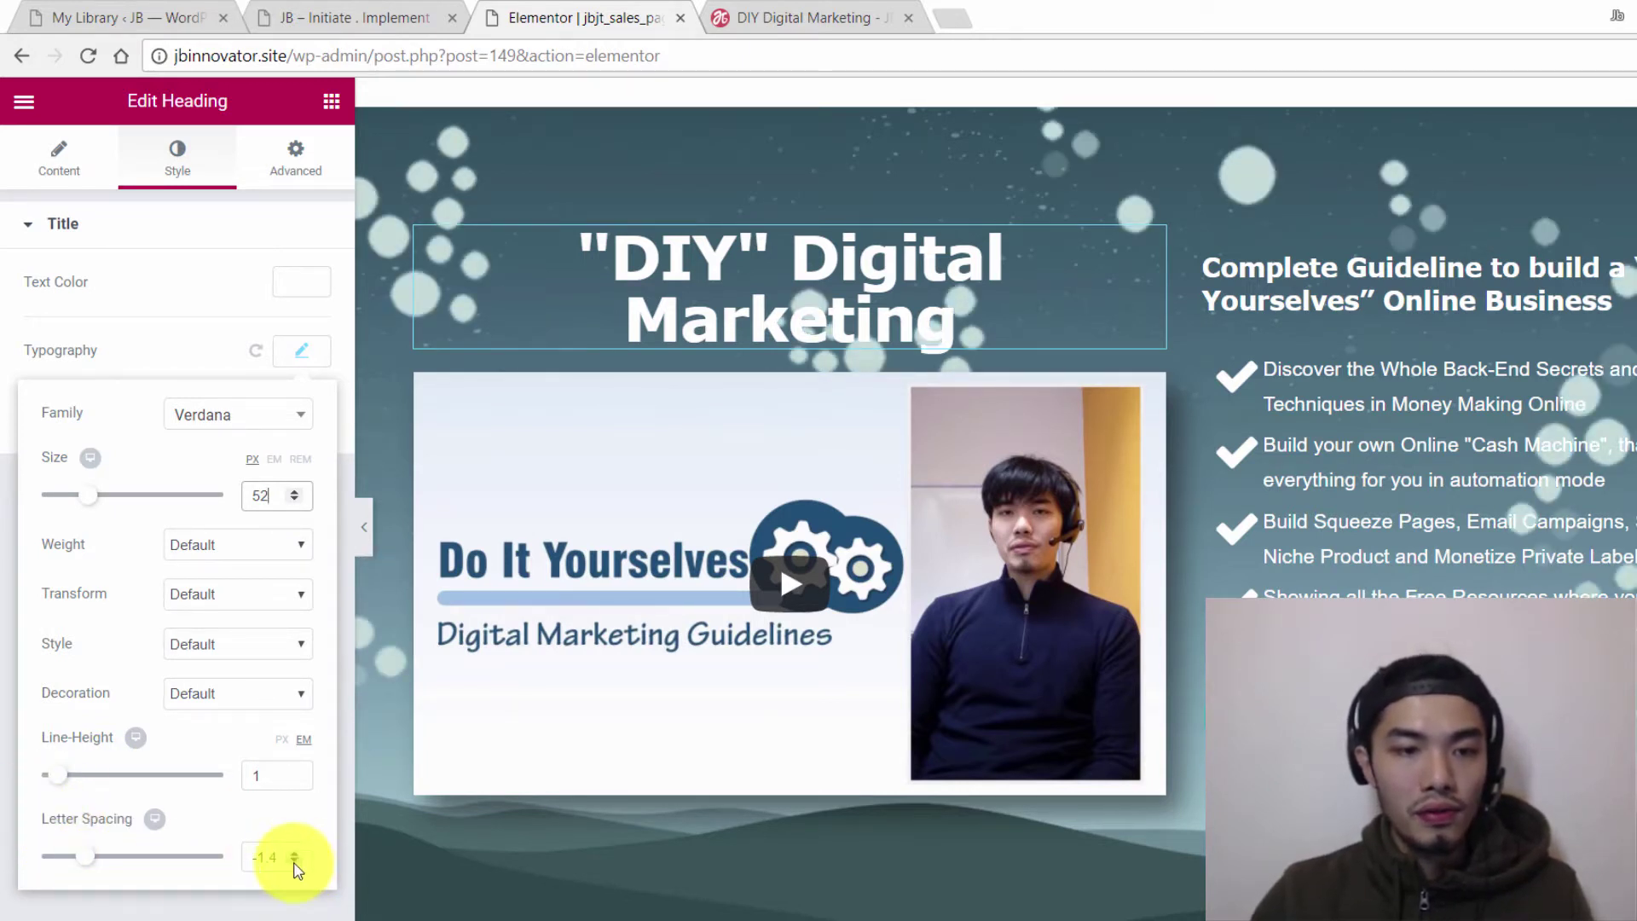
# Tighten the hero heading's letter spacing to -2.6
pyautogui.click(294, 862)
pyautogui.click(294, 862)
pyautogui.click(294, 863)
pyautogui.click(294, 862)
pyautogui.click(294, 862)
pyautogui.click(295, 863)
pyautogui.click(294, 863)
pyautogui.click(295, 862)
pyautogui.click(295, 862)
pyautogui.click(294, 862)
pyautogui.click(294, 862)
pyautogui.click(294, 862)
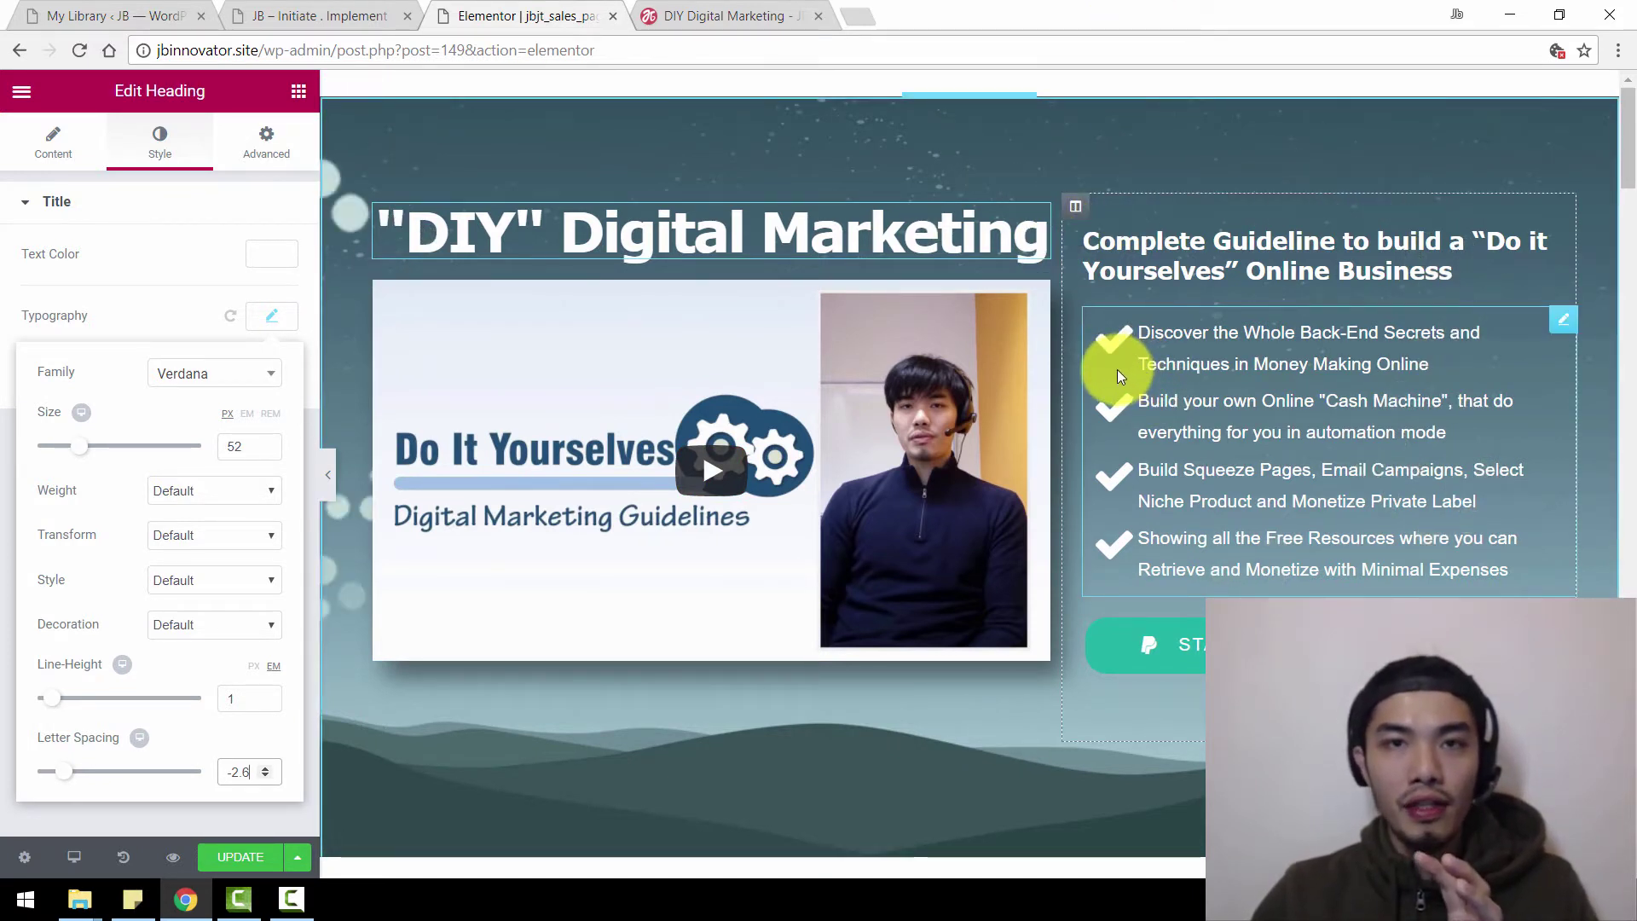
# Widen the text column slightly in the section with the gears image
pyautogui.scroll(-8, 1117, 370)
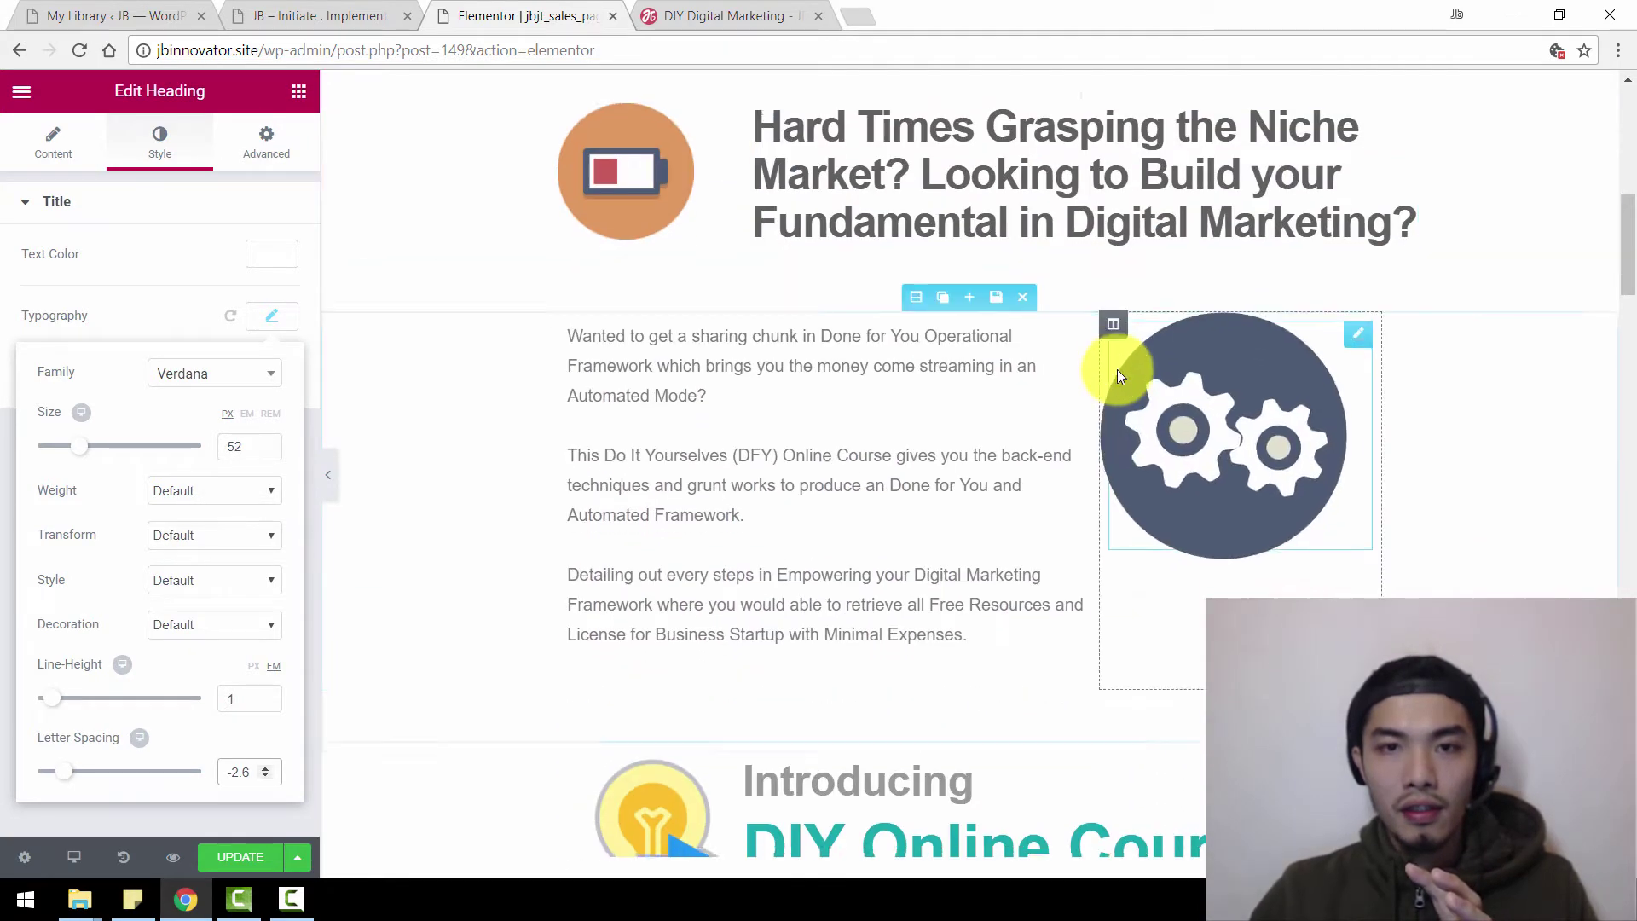
pyautogui.scroll(1, 1131, 374)
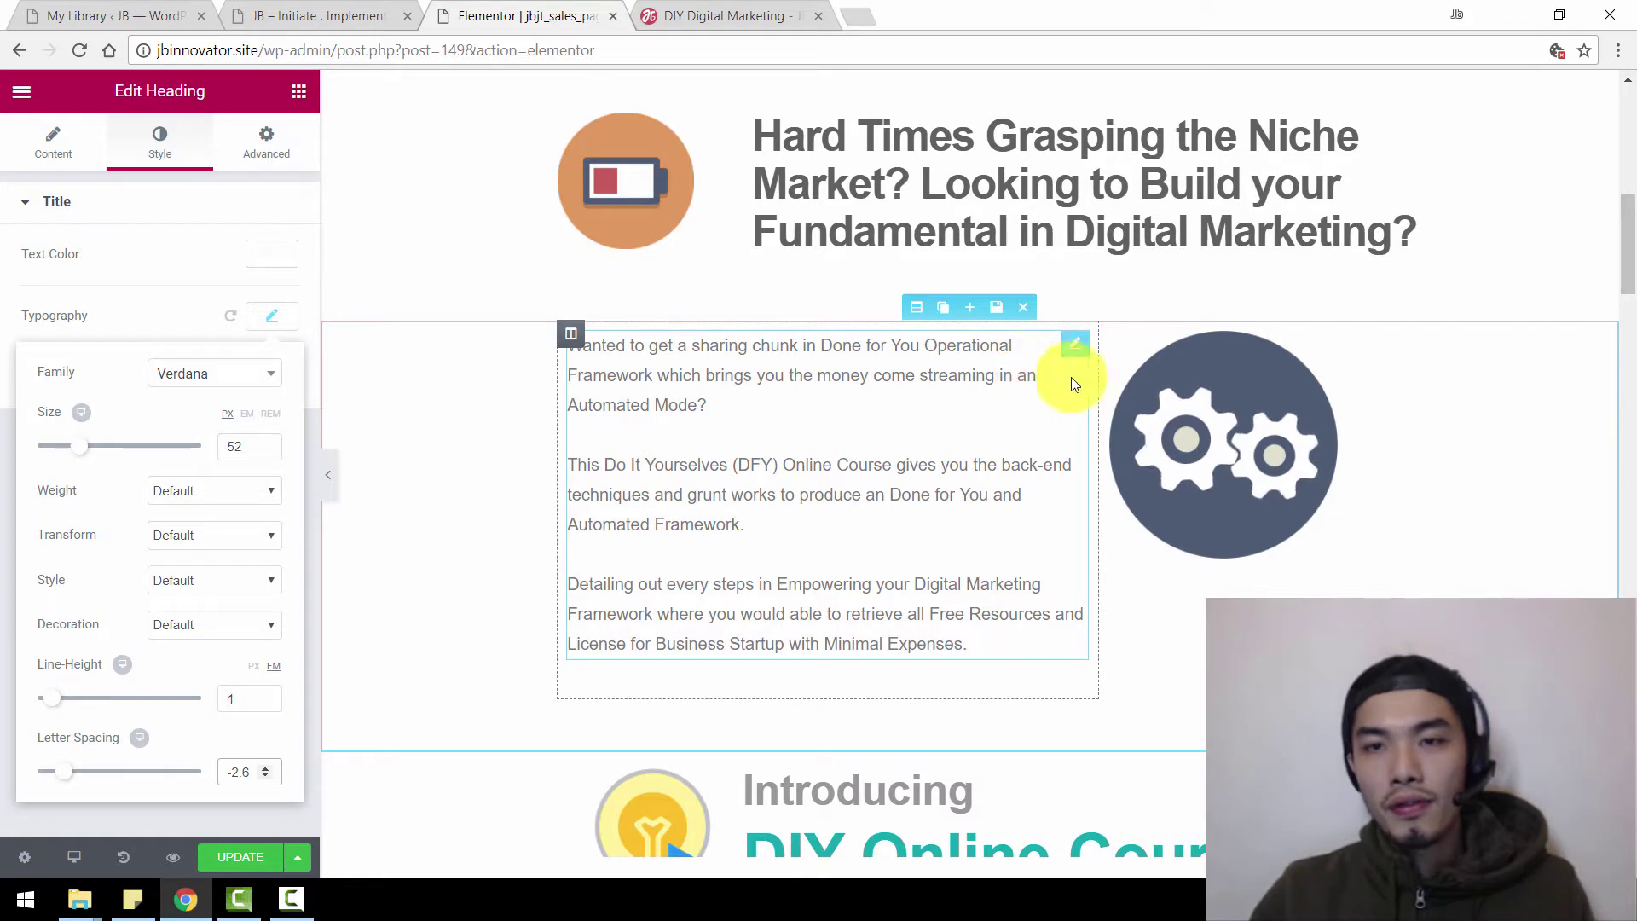
pyautogui.moveTo(1099, 428)
pyautogui.mouseDown()
pyautogui.moveTo(970, 420)
pyautogui.moveTo(1157, 406)
pyautogui.moveTo(1057, 421)
pyautogui.moveTo(1107, 426)
pyautogui.mouseUp()
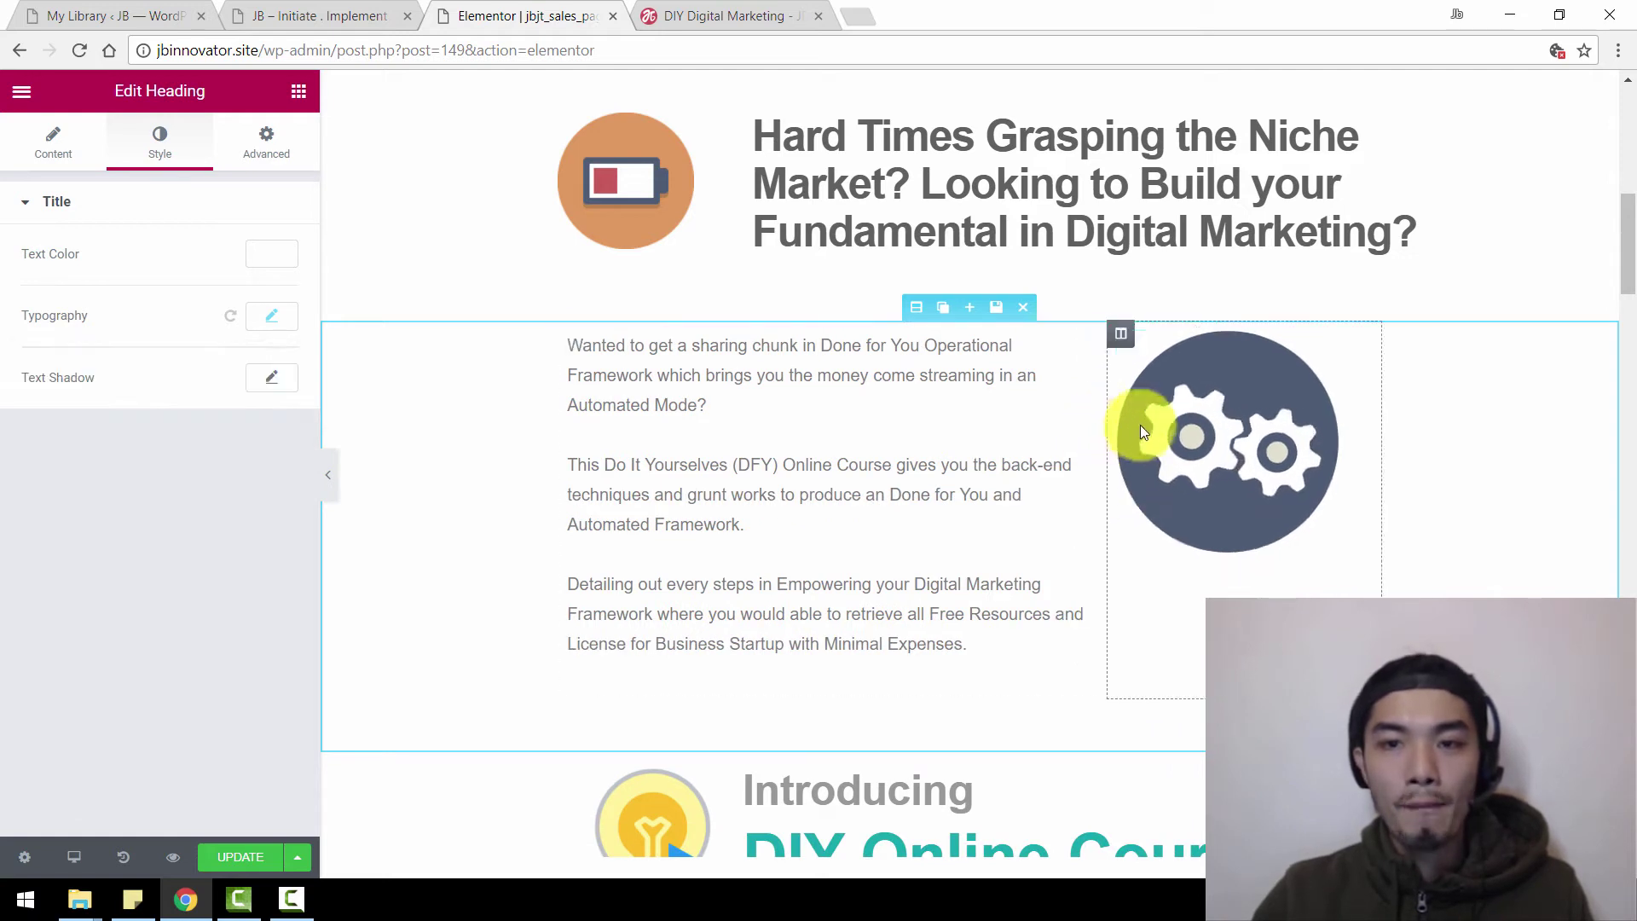
# Replace the battery image beside the "Hard Times Grasping the Niche Market?" heading with the hourglass picture uploaded from the images folder
pyautogui.click(637, 193)
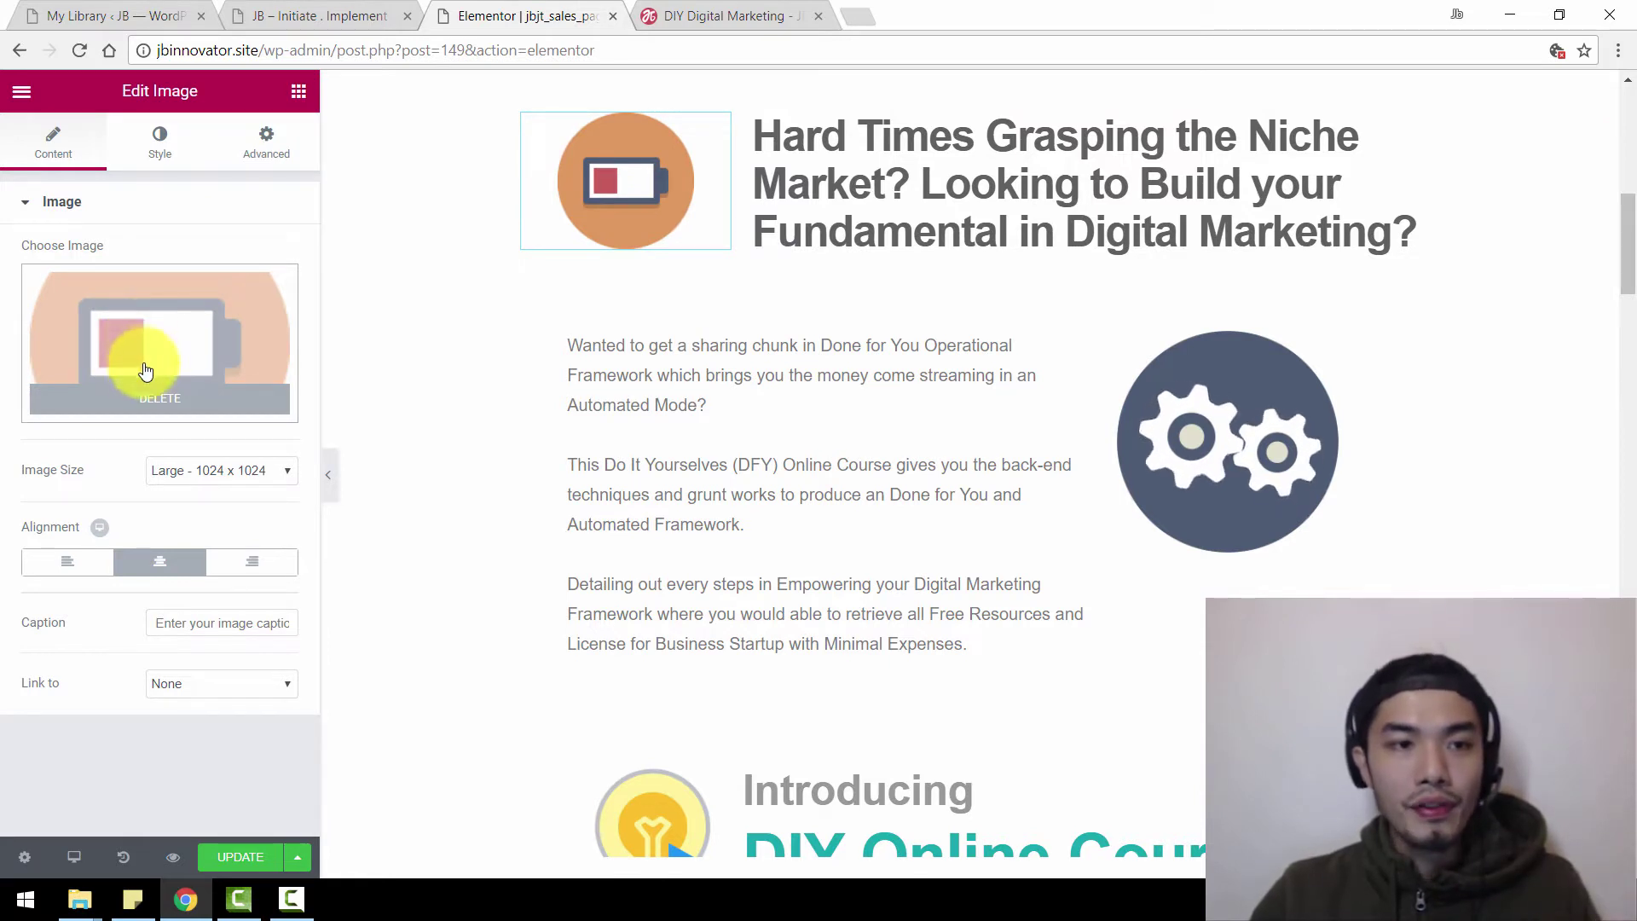
pyautogui.click(164, 408)
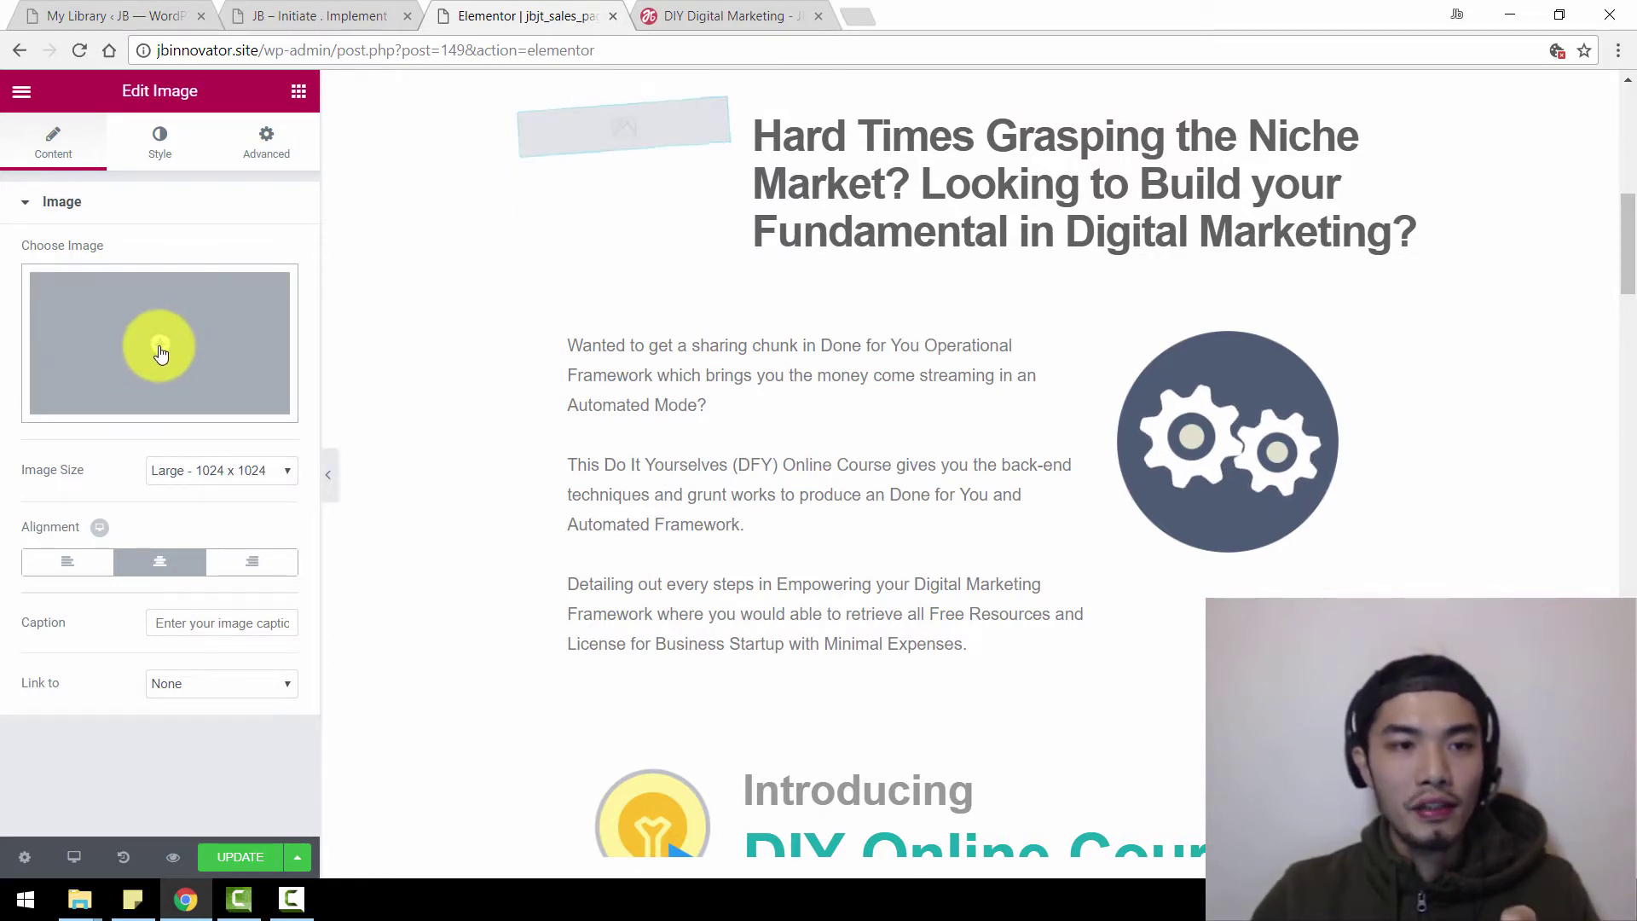
pyautogui.click(162, 347)
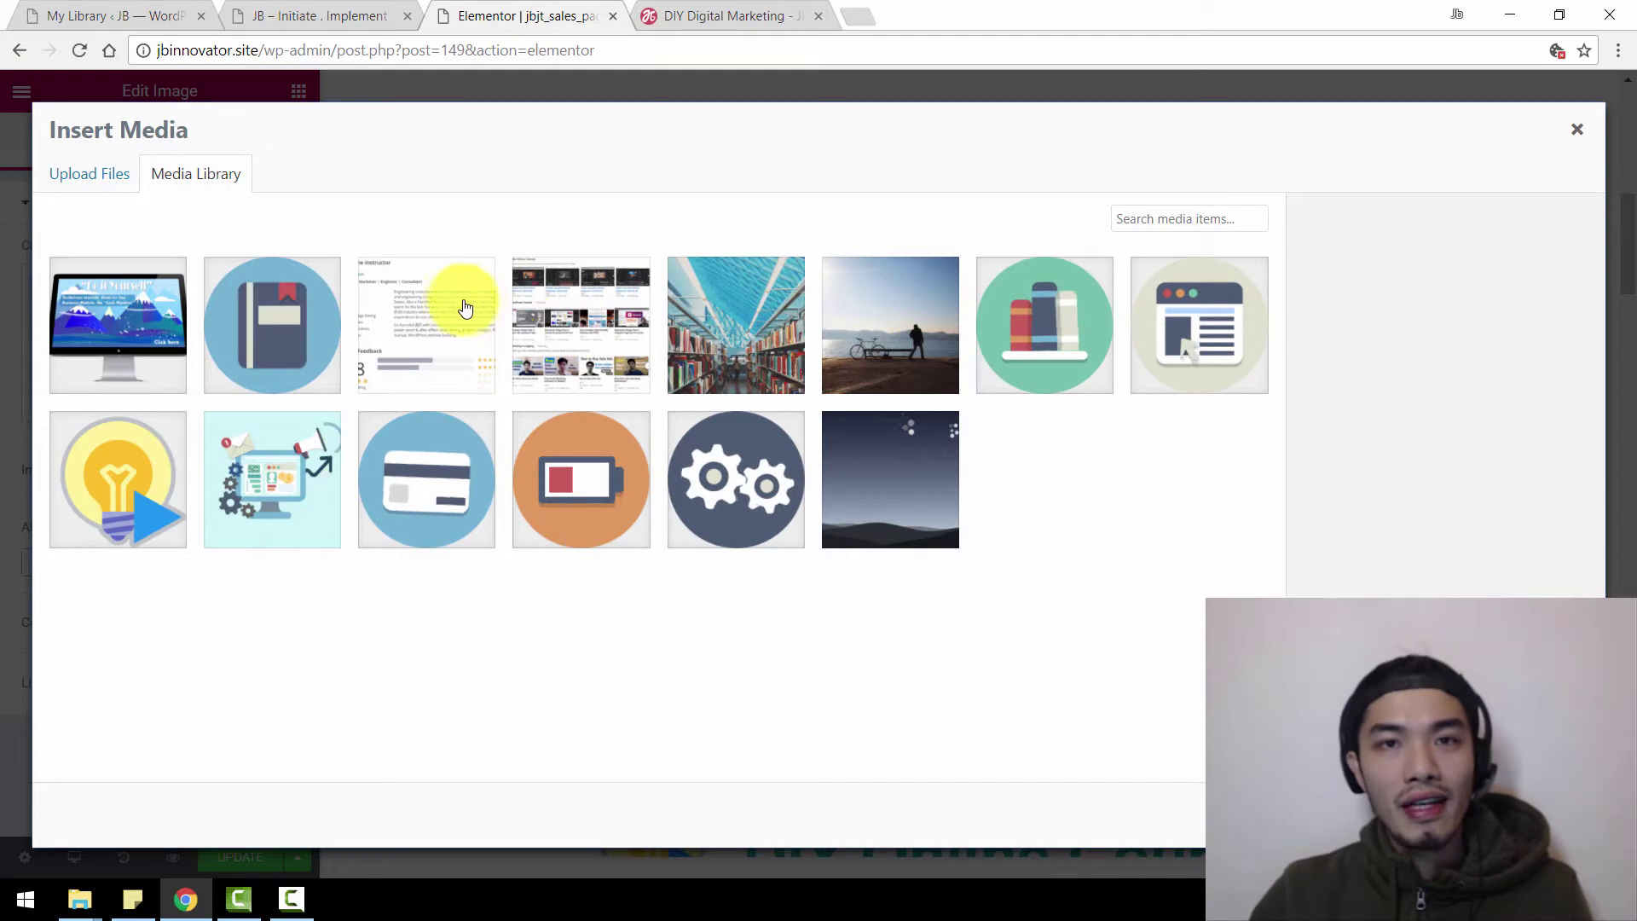
pyautogui.click(83, 175)
pyautogui.click(857, 478)
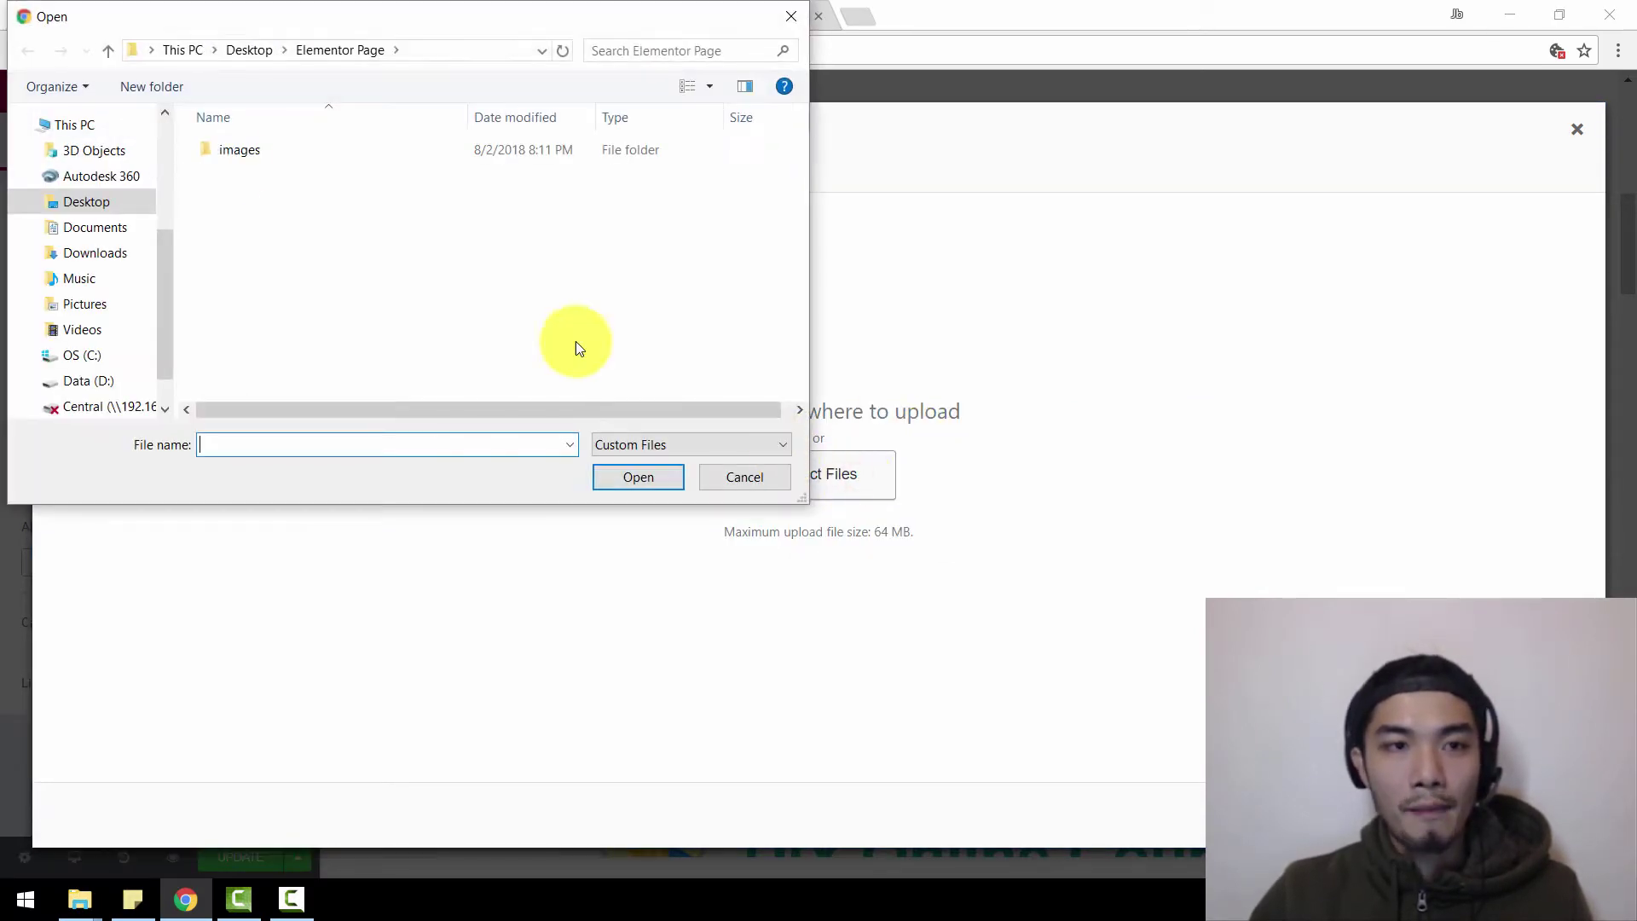
pyautogui.doubleClick(242, 152)
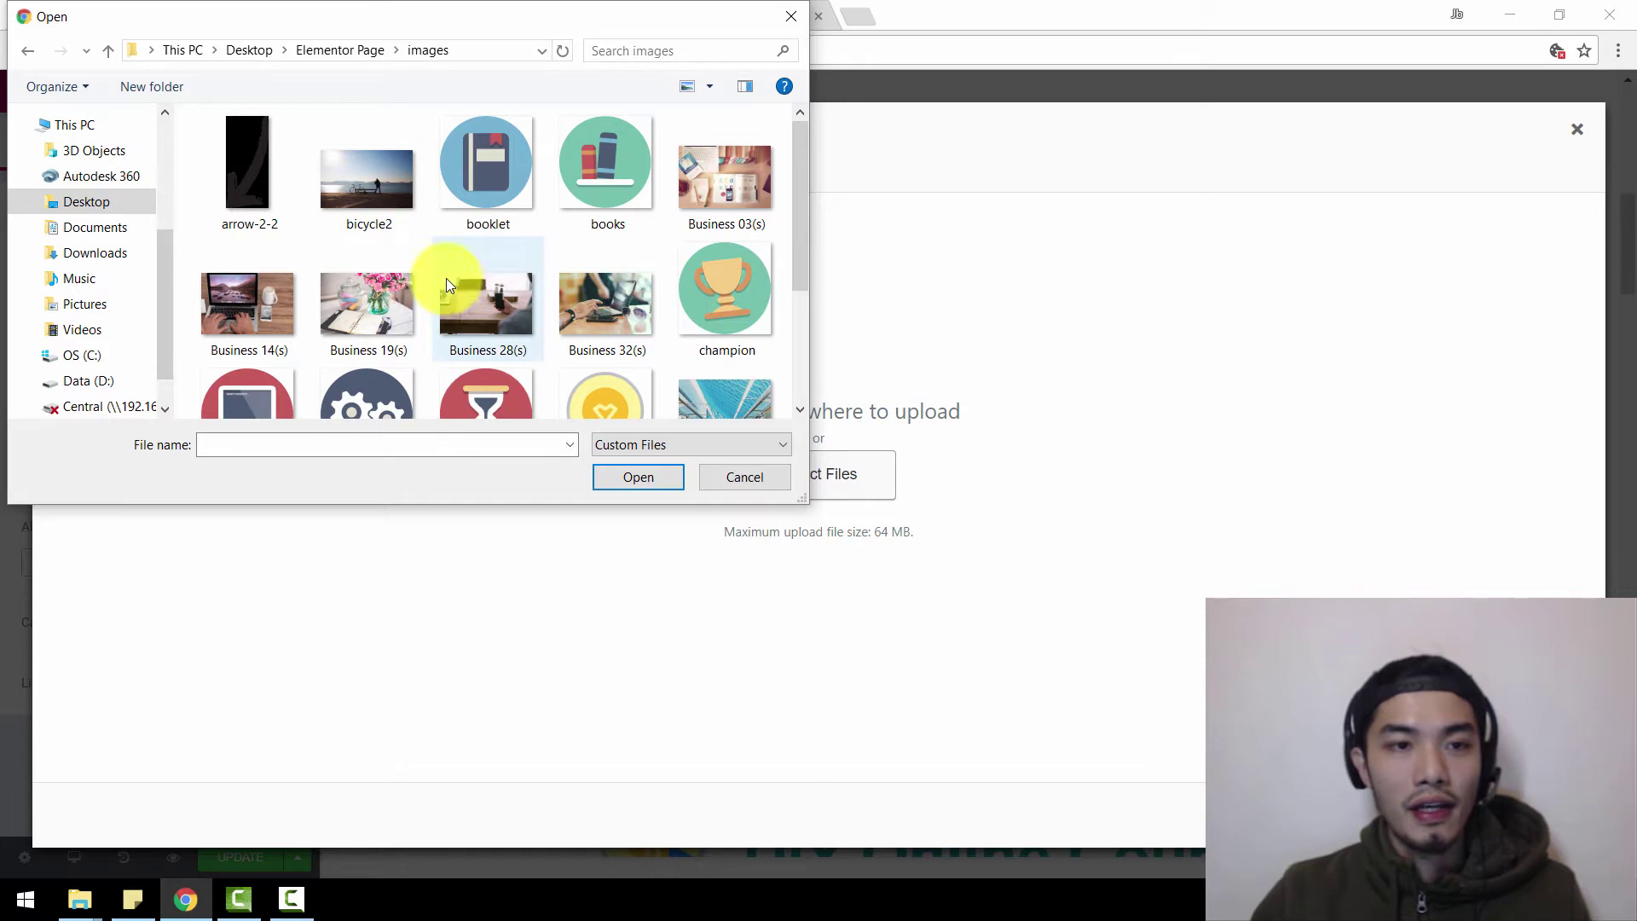
pyautogui.scroll(-1, 447, 278)
pyautogui.doubleClick(479, 341)
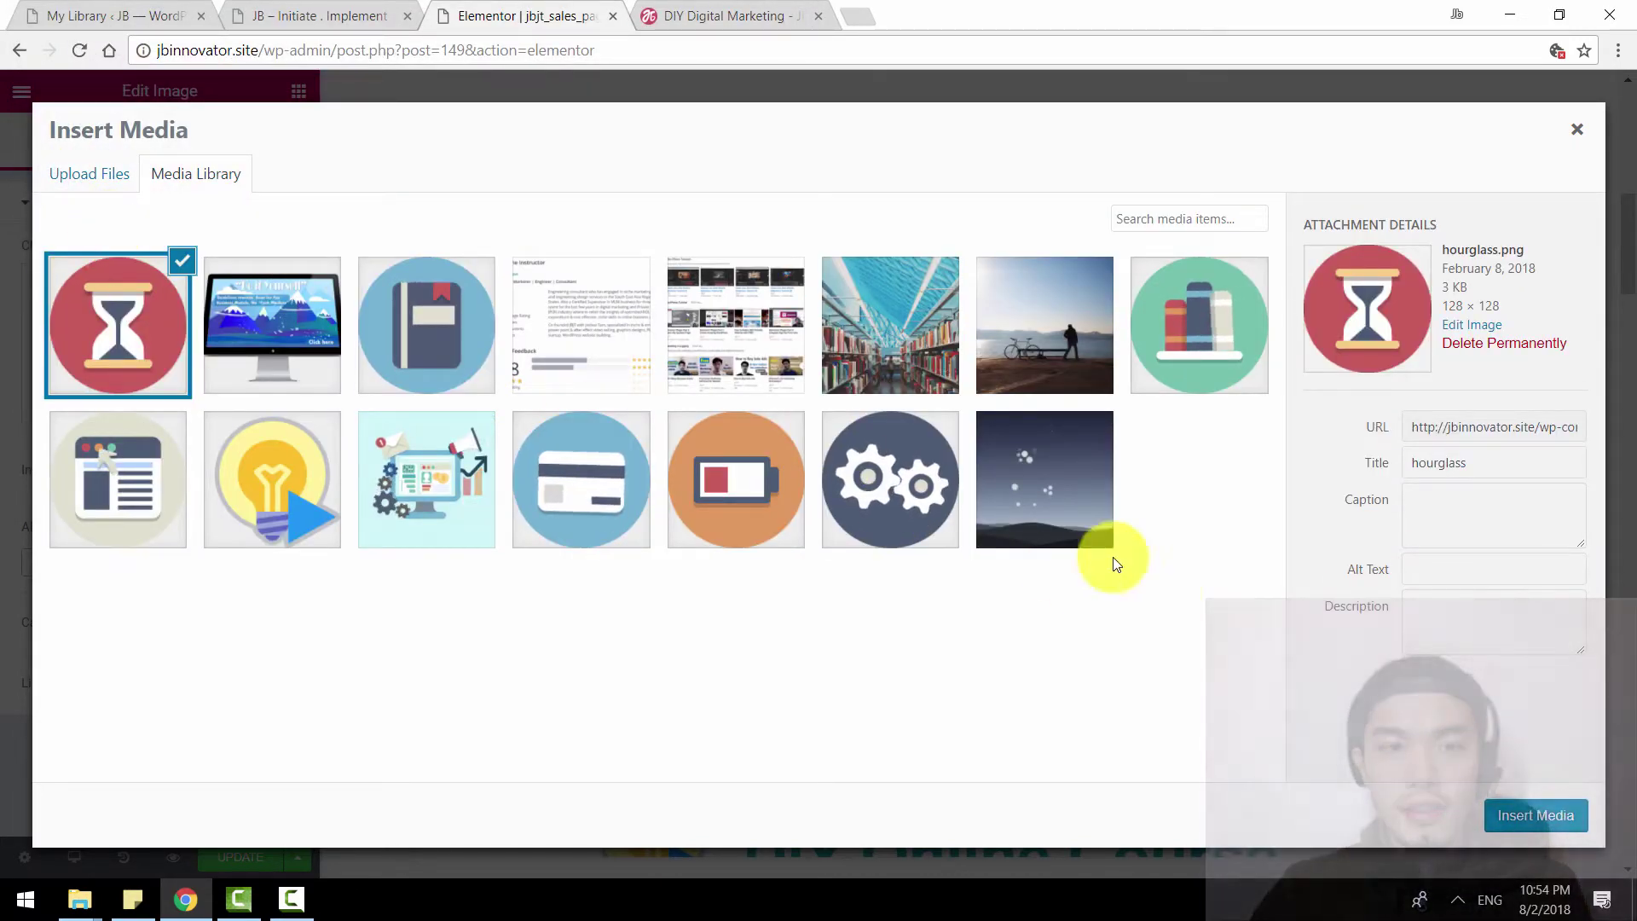
pyautogui.click(1531, 813)
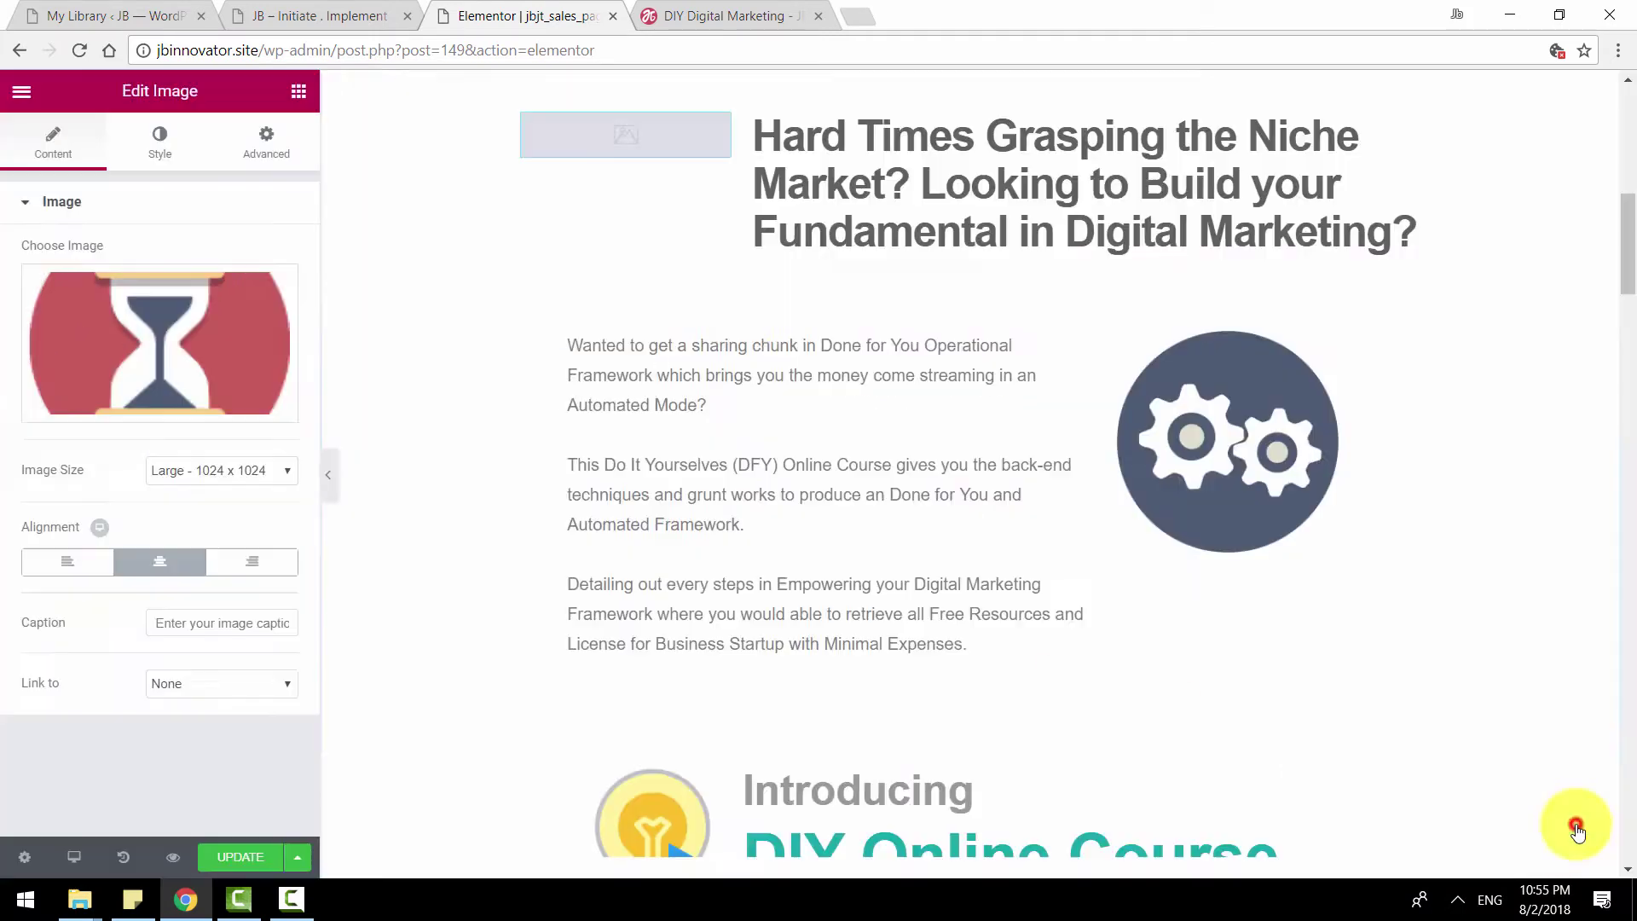
pyautogui.scroll(3, 789, 375)
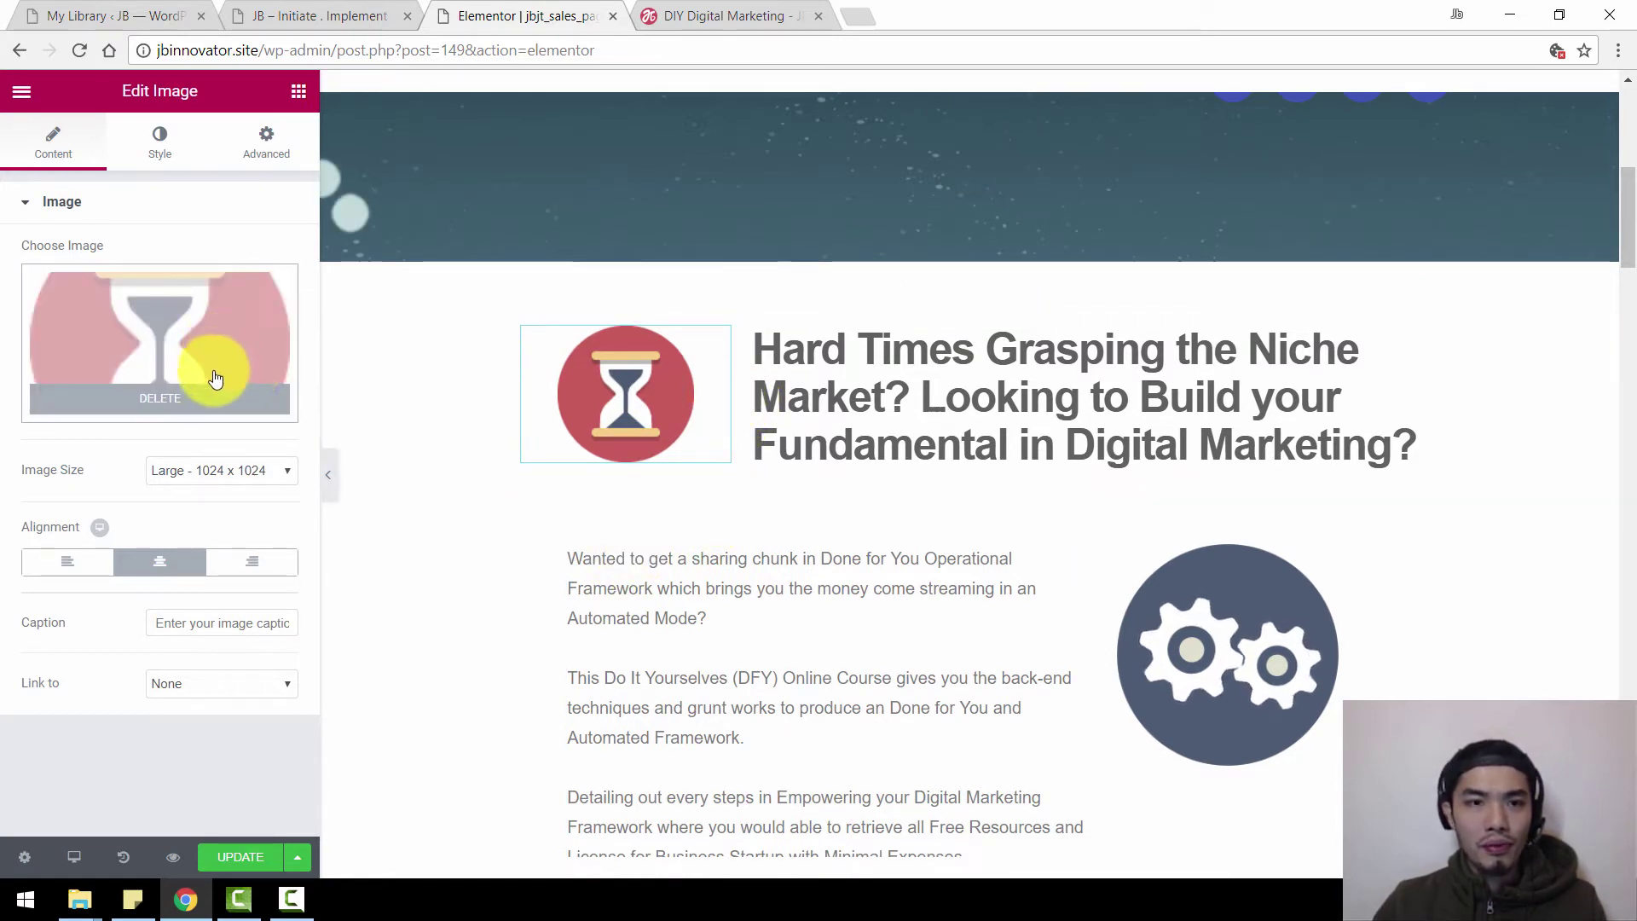
# Set the hourglass image's size to Post-thumbnail - 1200 x 9999 and narrow its column slightly
pyautogui.click(623, 406)
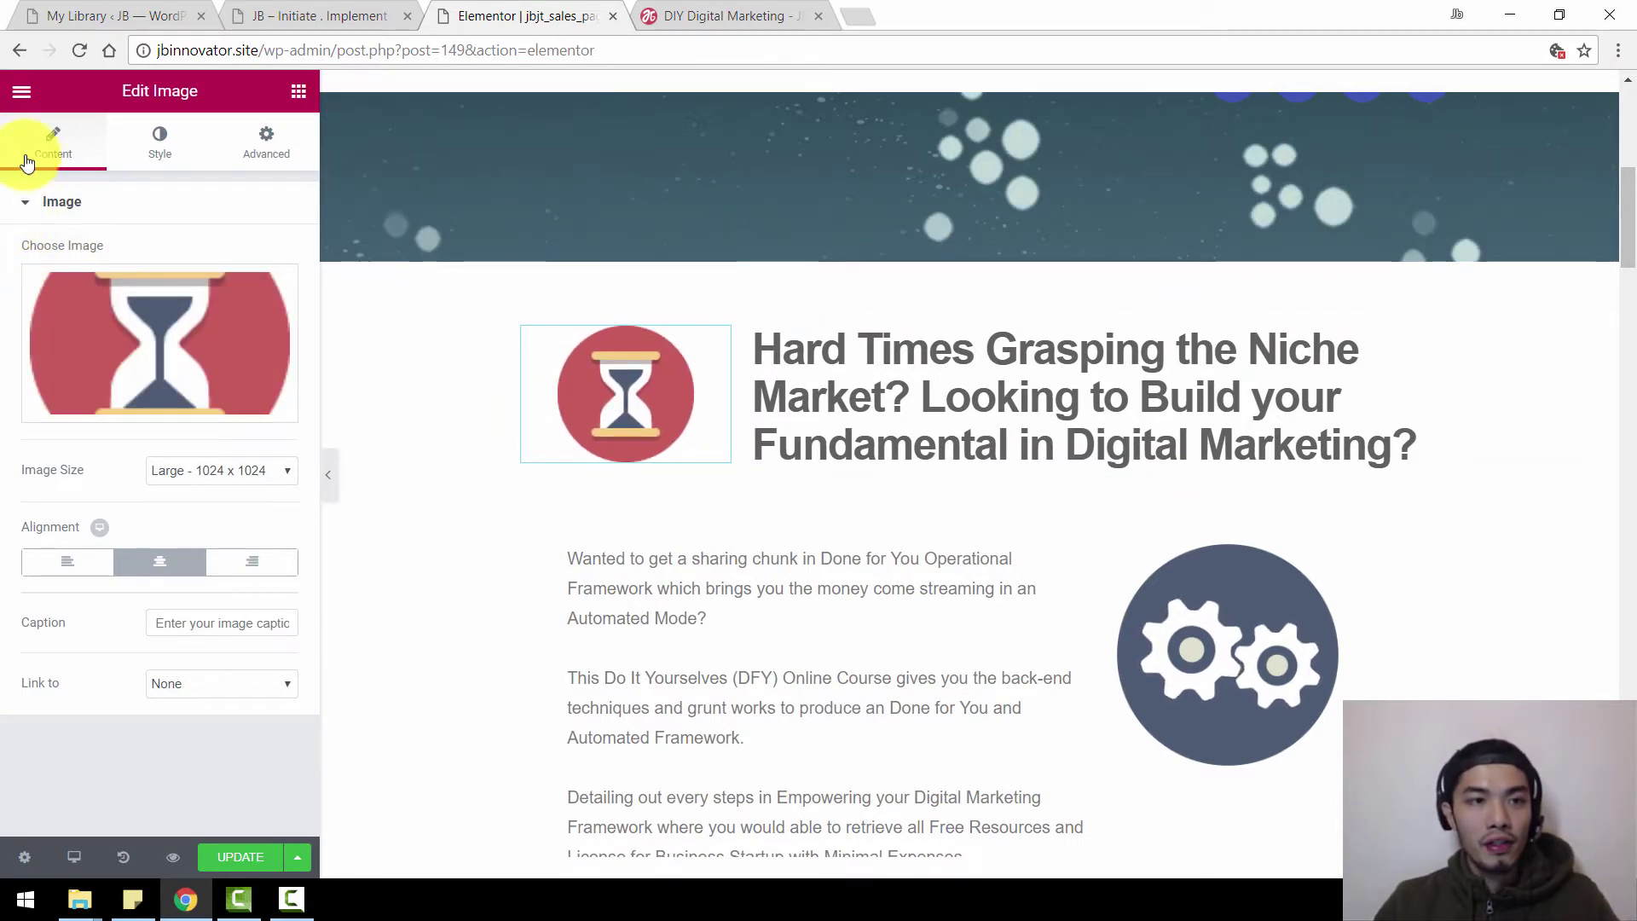
pyautogui.click(167, 159)
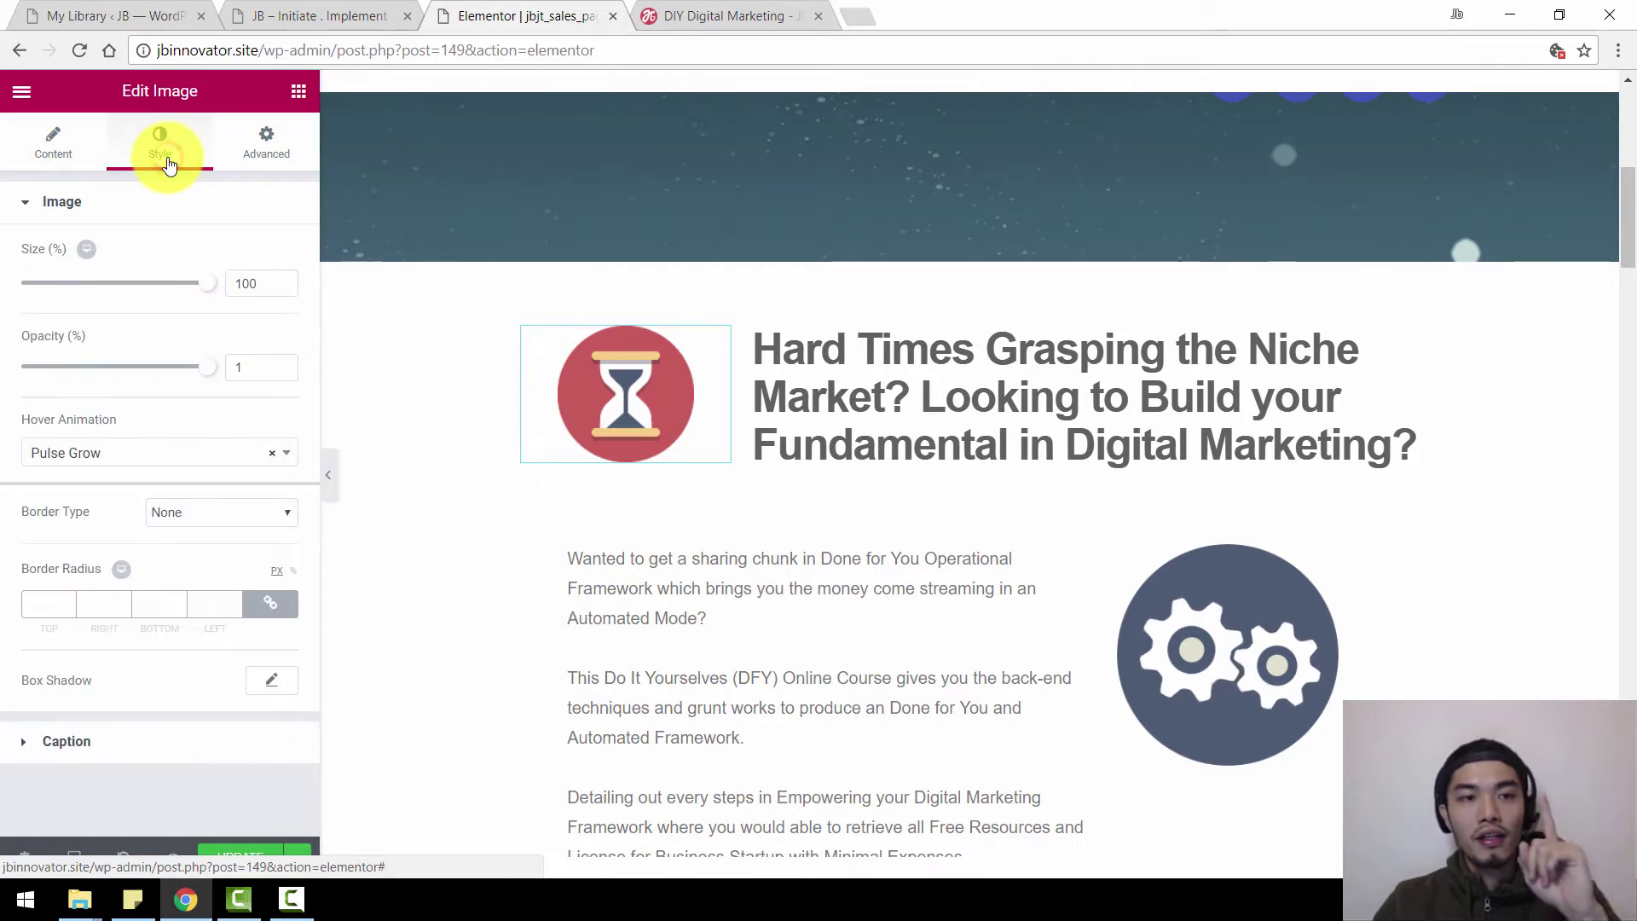
pyautogui.moveTo(207, 283); pyautogui.dragTo(384, 263)
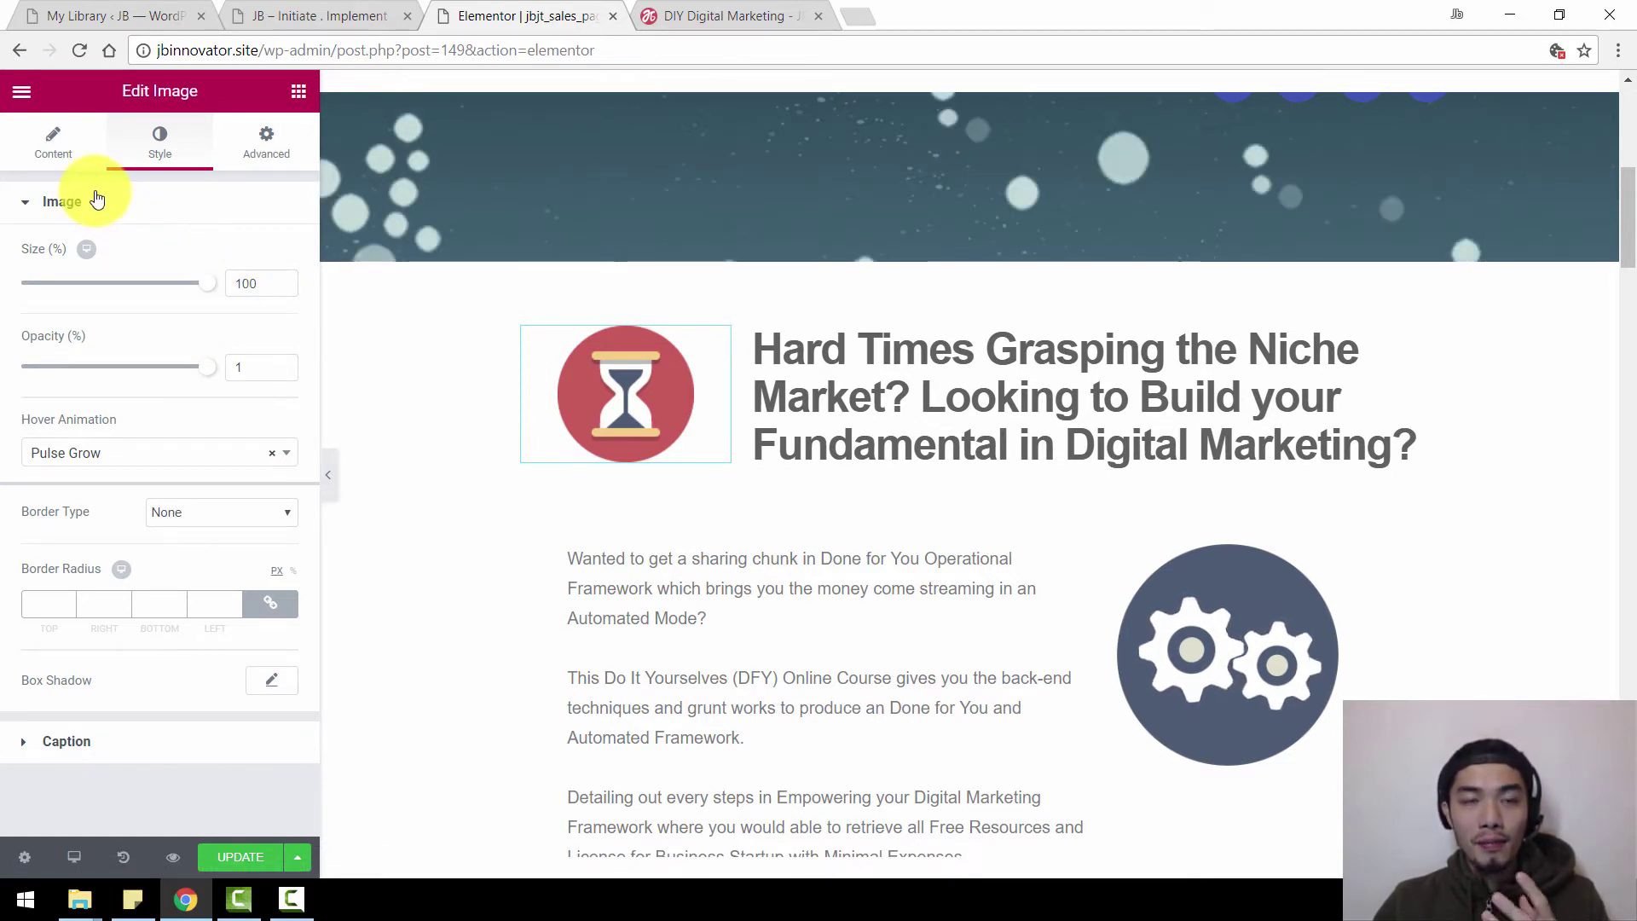
pyautogui.click(52, 145)
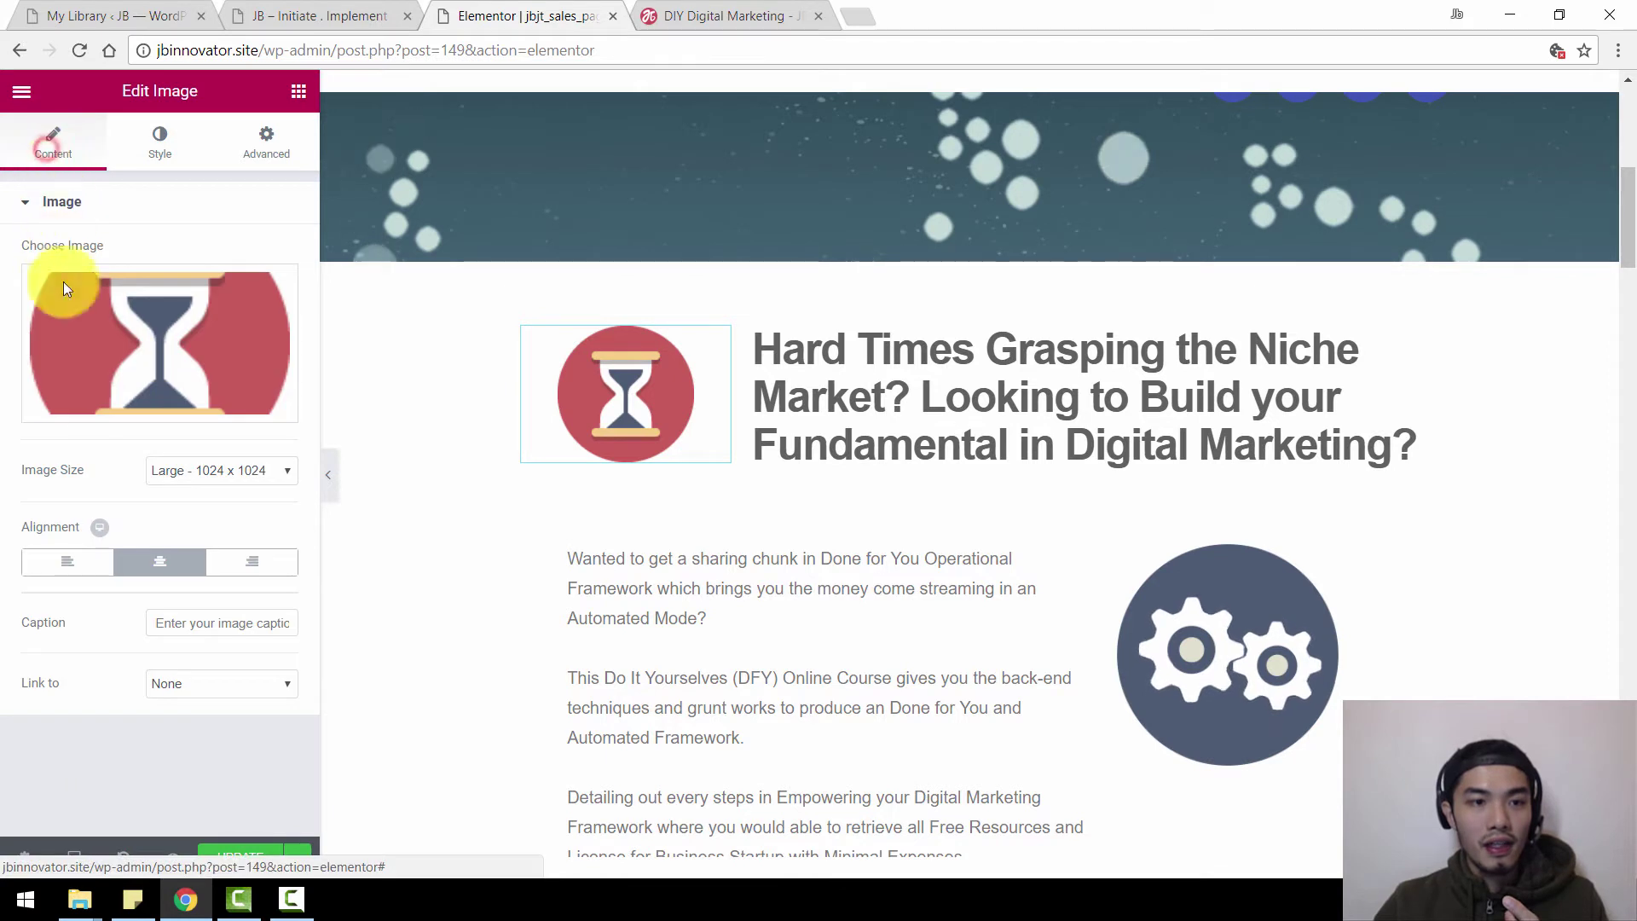
pyautogui.click(232, 467)
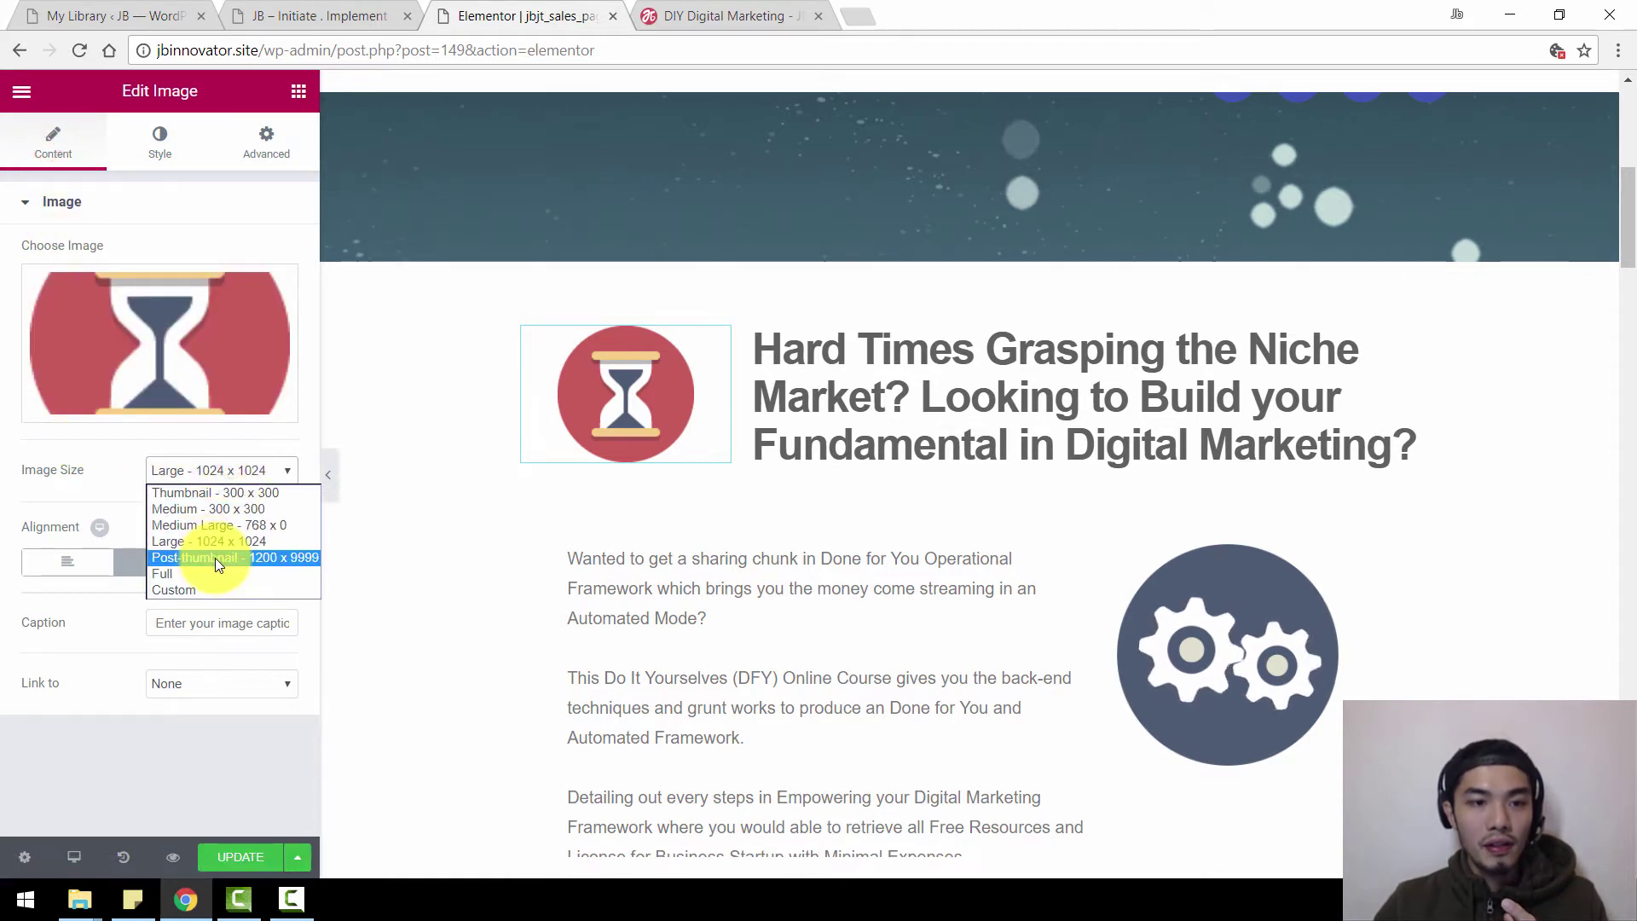
pyautogui.click(215, 558)
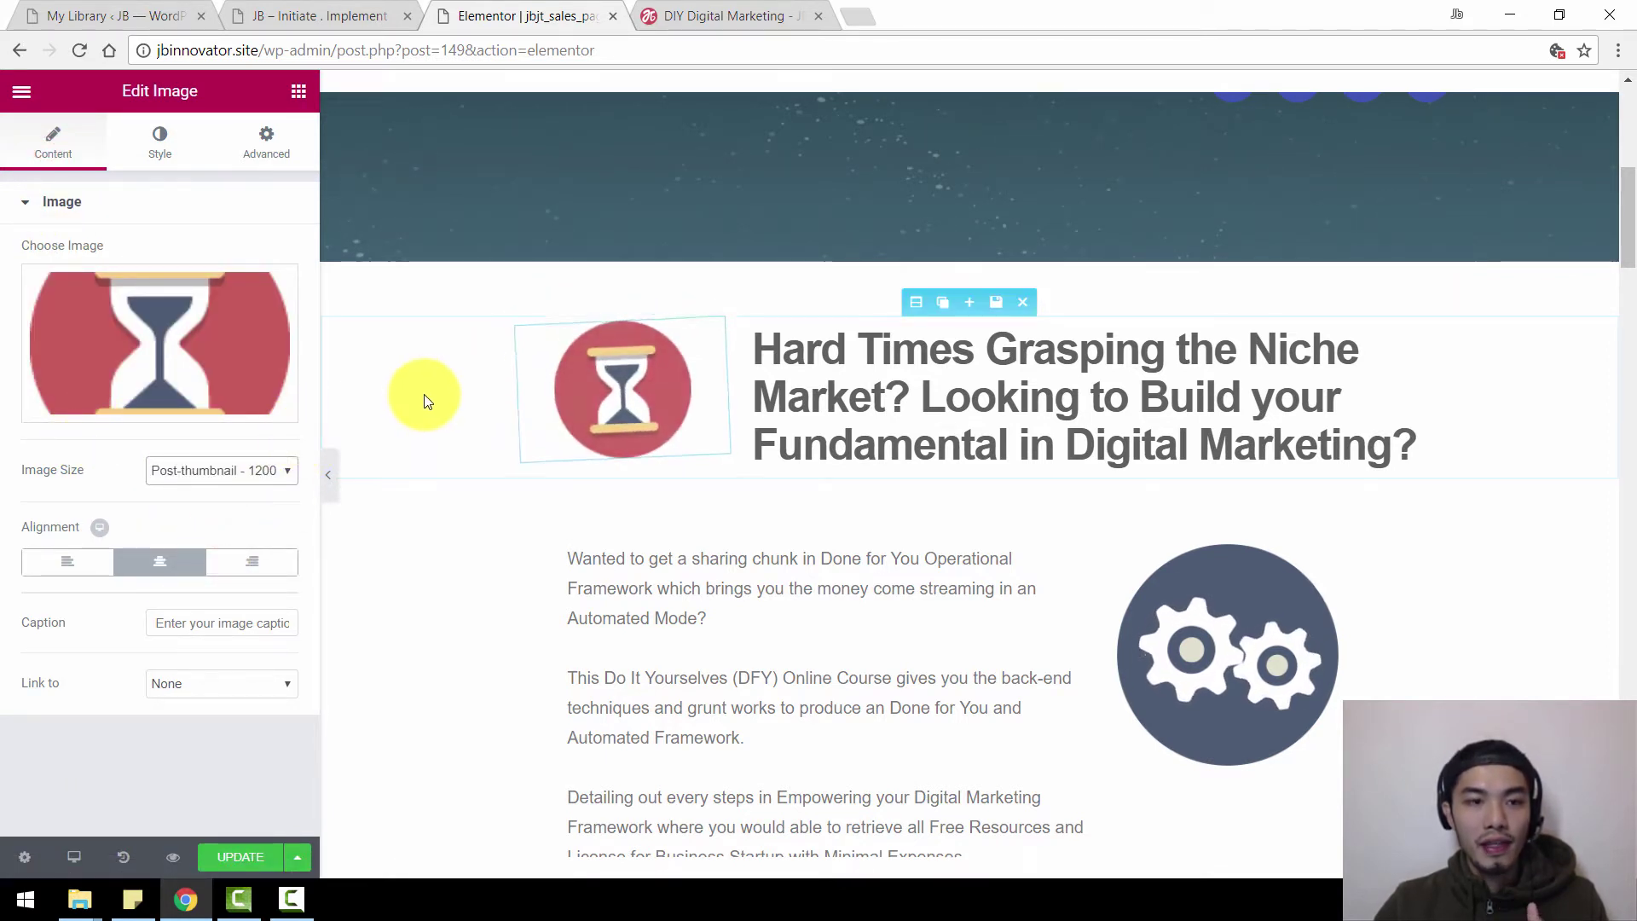
pyautogui.moveTo(741, 395)
pyautogui.mouseDown()
pyautogui.moveTo(841, 387)
pyautogui.moveTo(728, 393)
pyautogui.mouseUp()
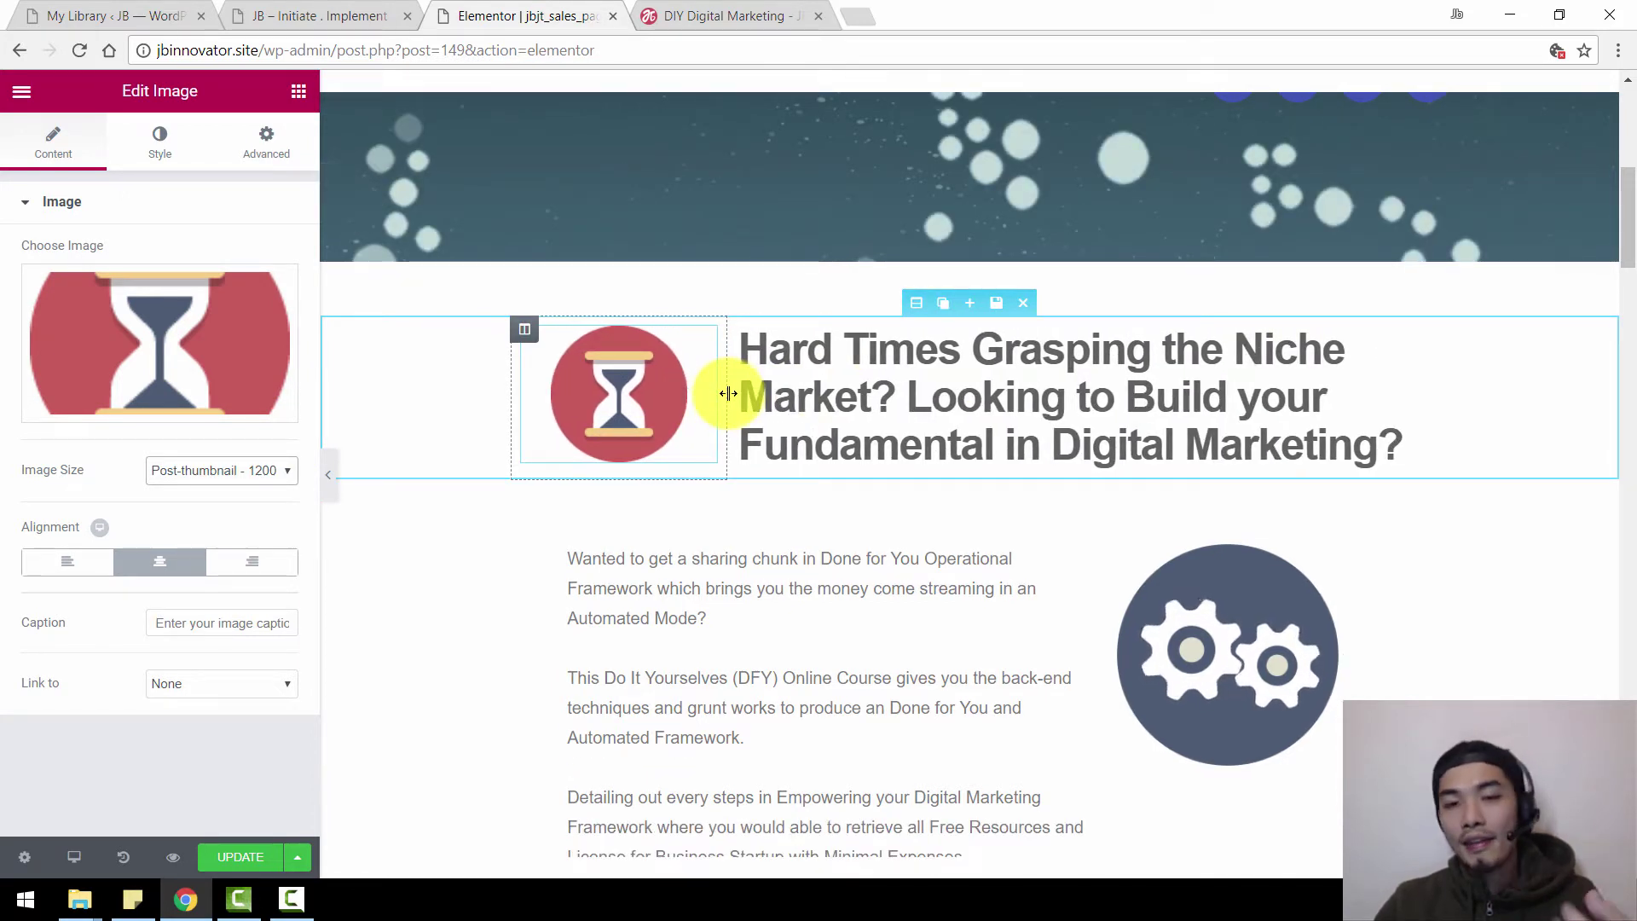
# Try the Wobble Top and Wobble To Top Right hover animations on the computer image below the "DIY Online Course" heading
pyautogui.scroll(-6, 963, 524)
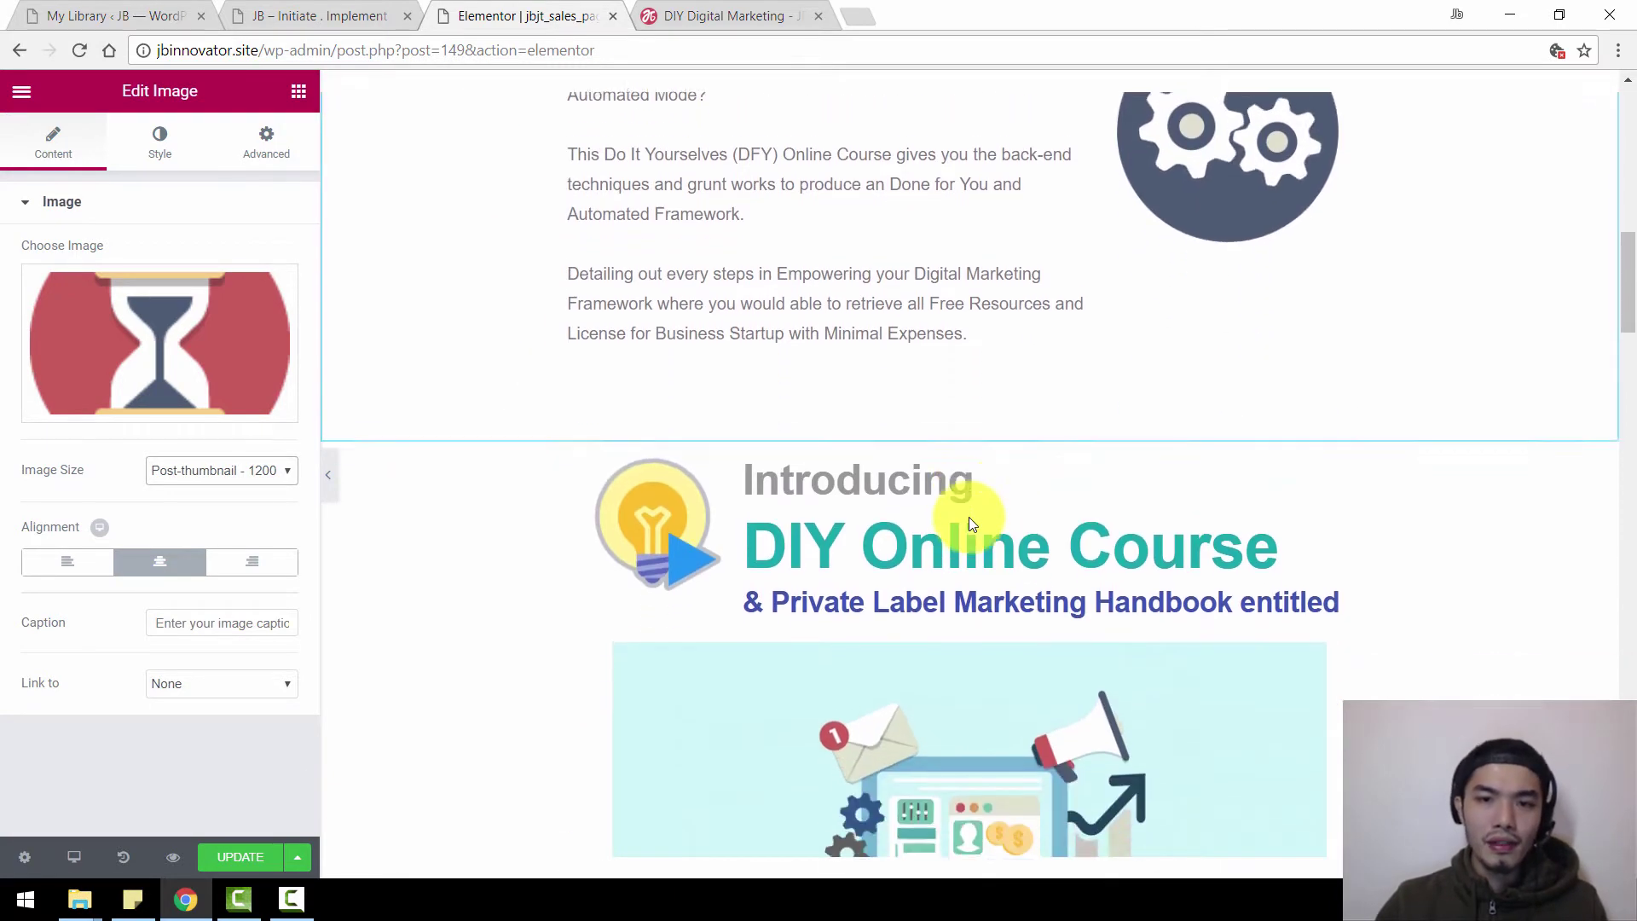
pyautogui.scroll(-4, 969, 517)
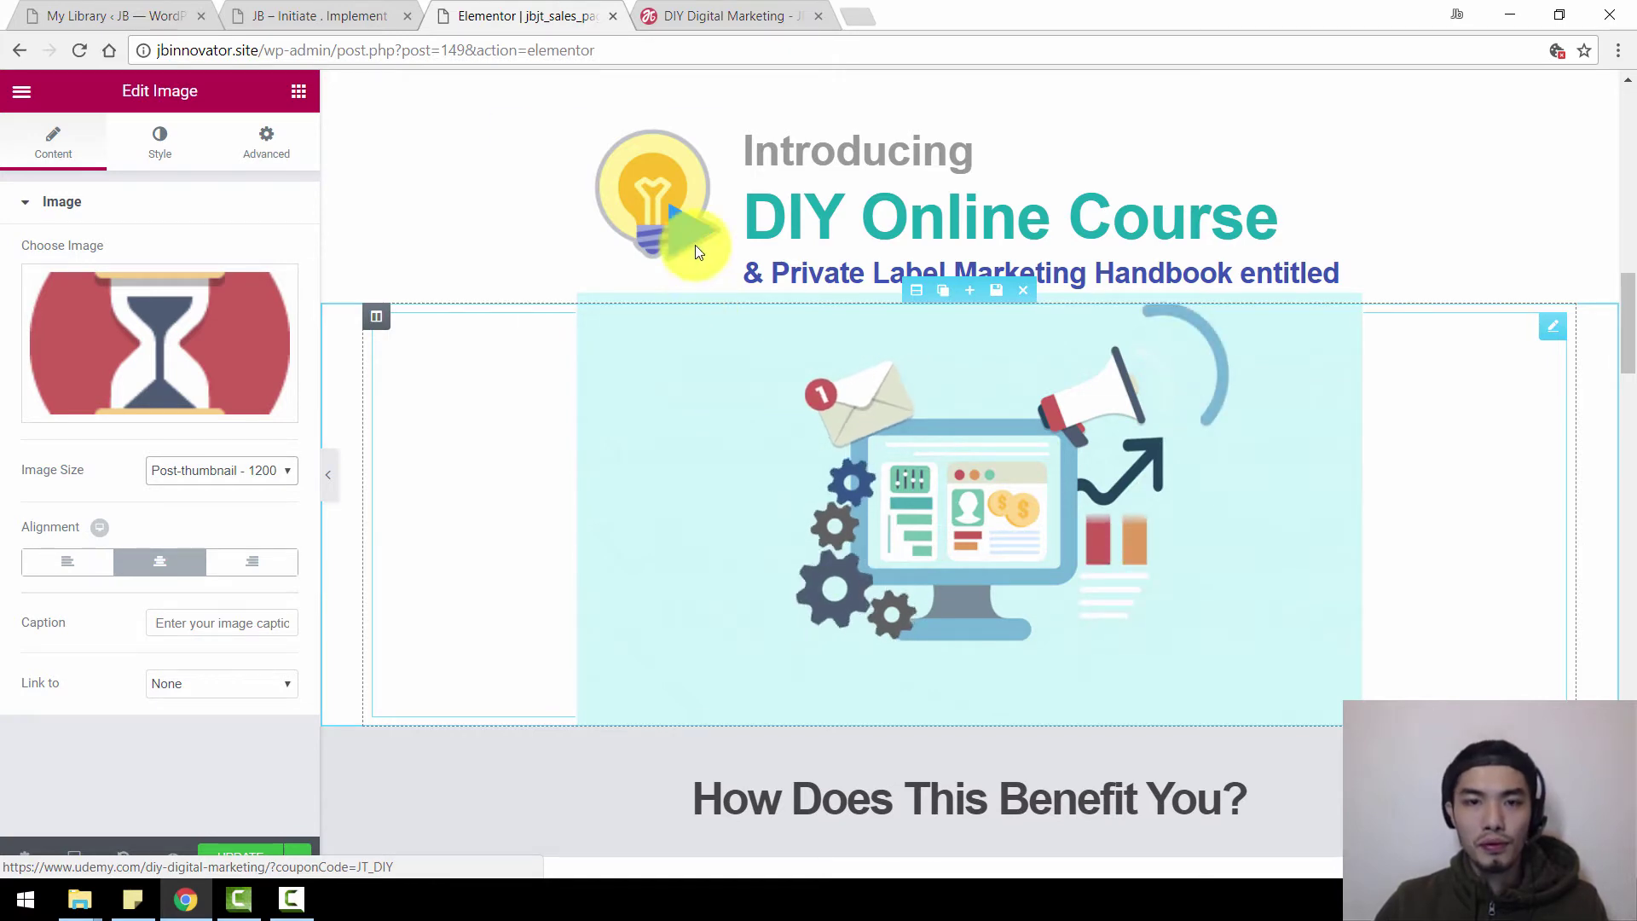
pyautogui.click(1350, 431)
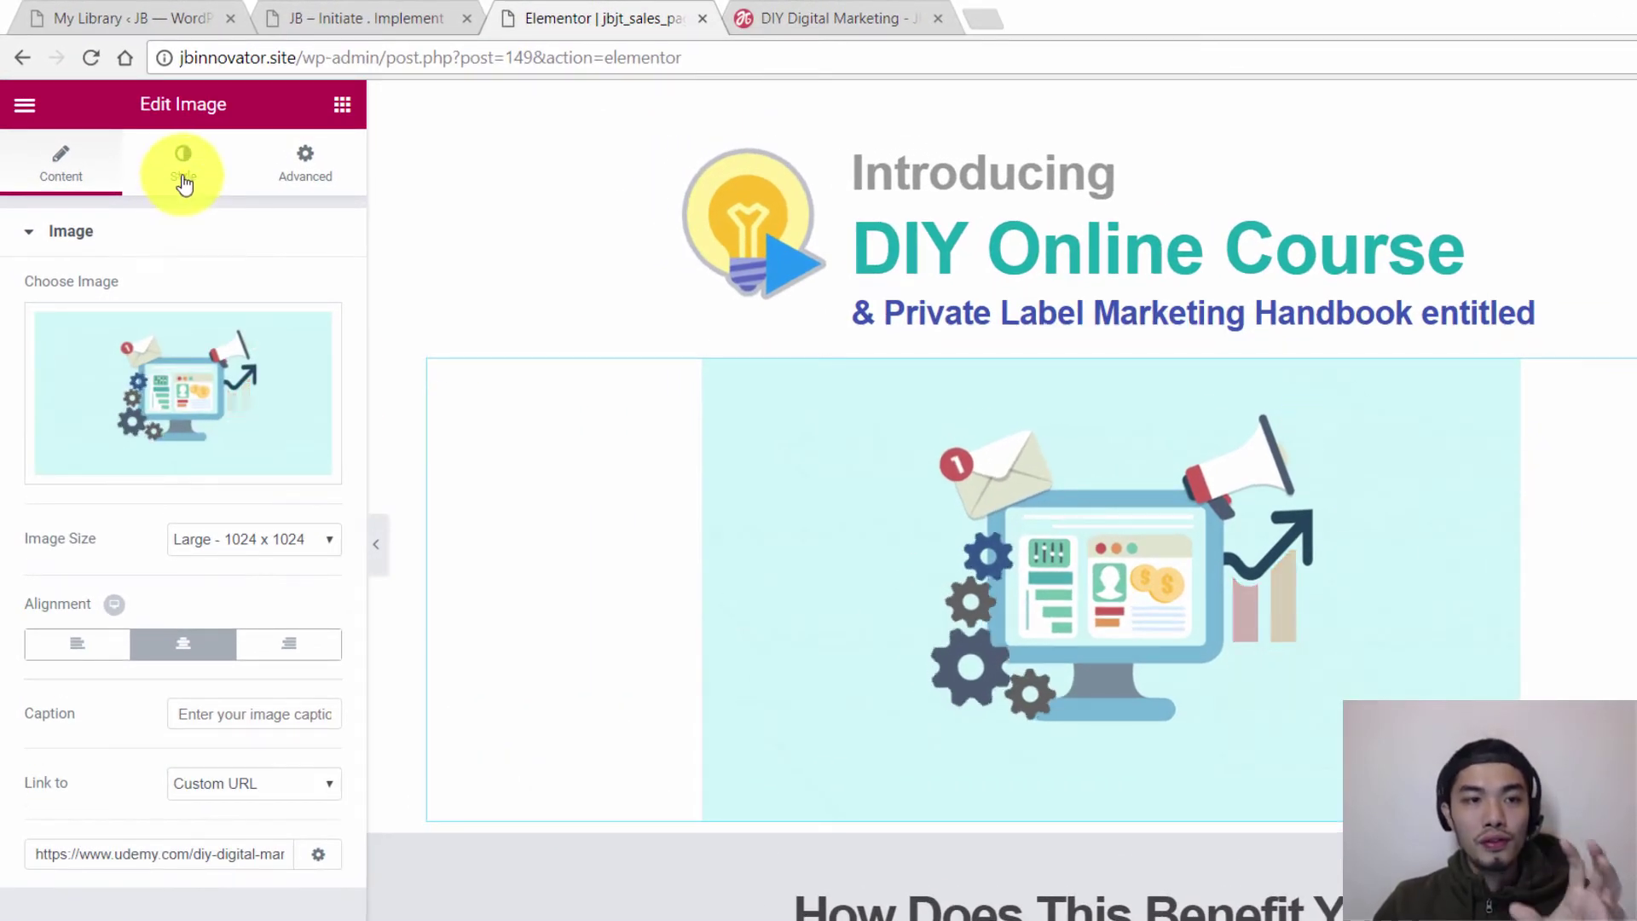
pyautogui.click(175, 169)
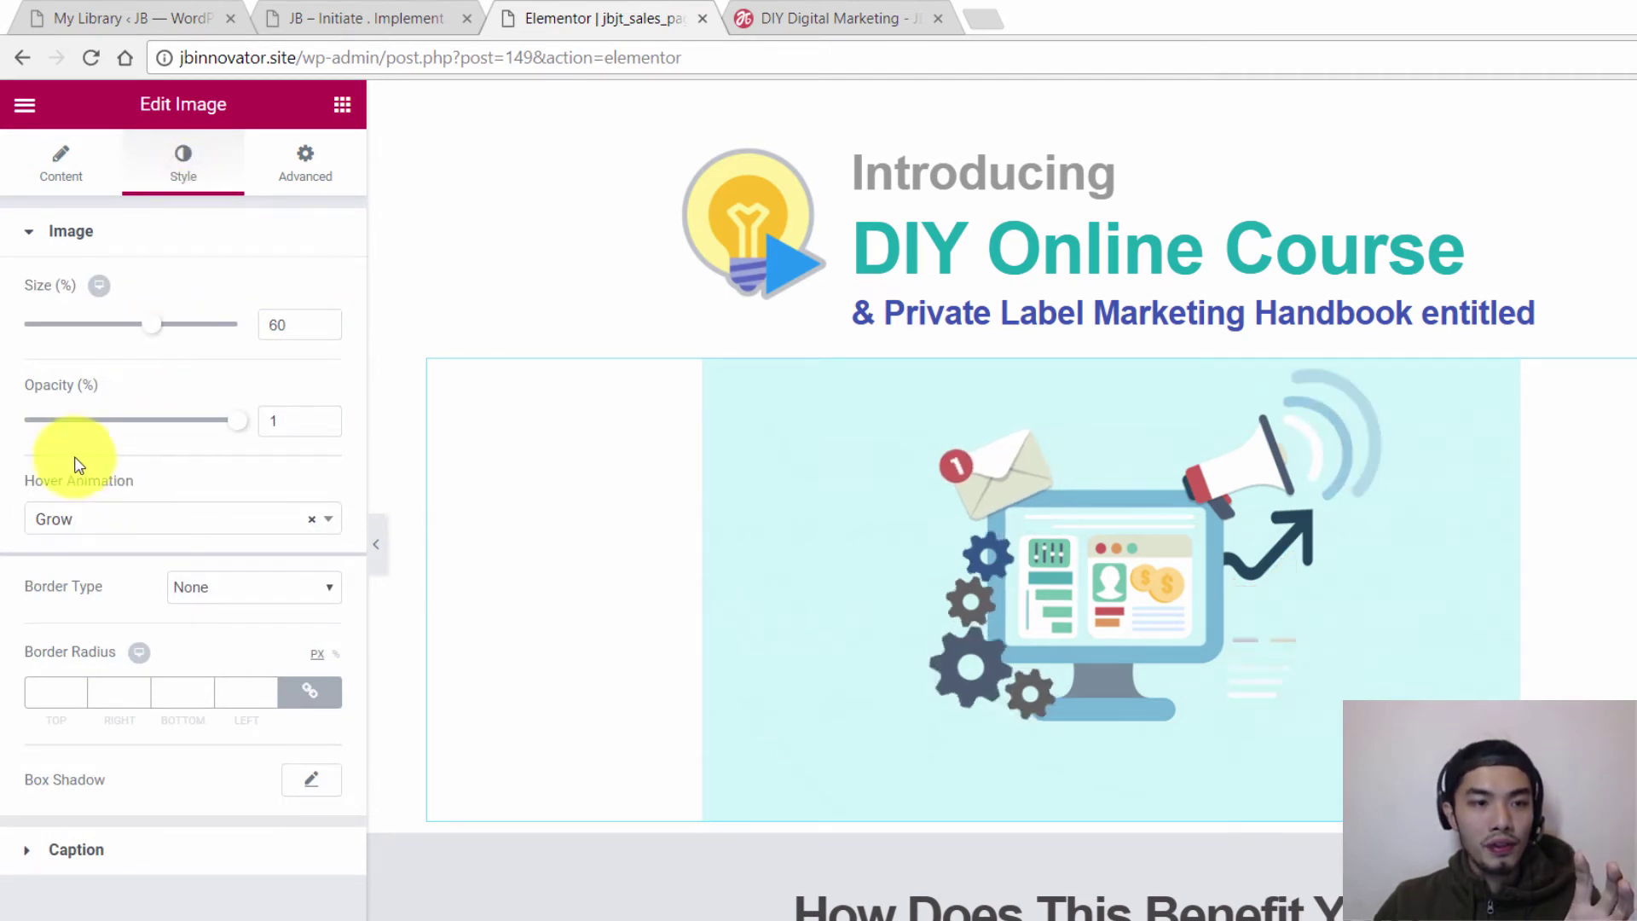
pyautogui.click(179, 524)
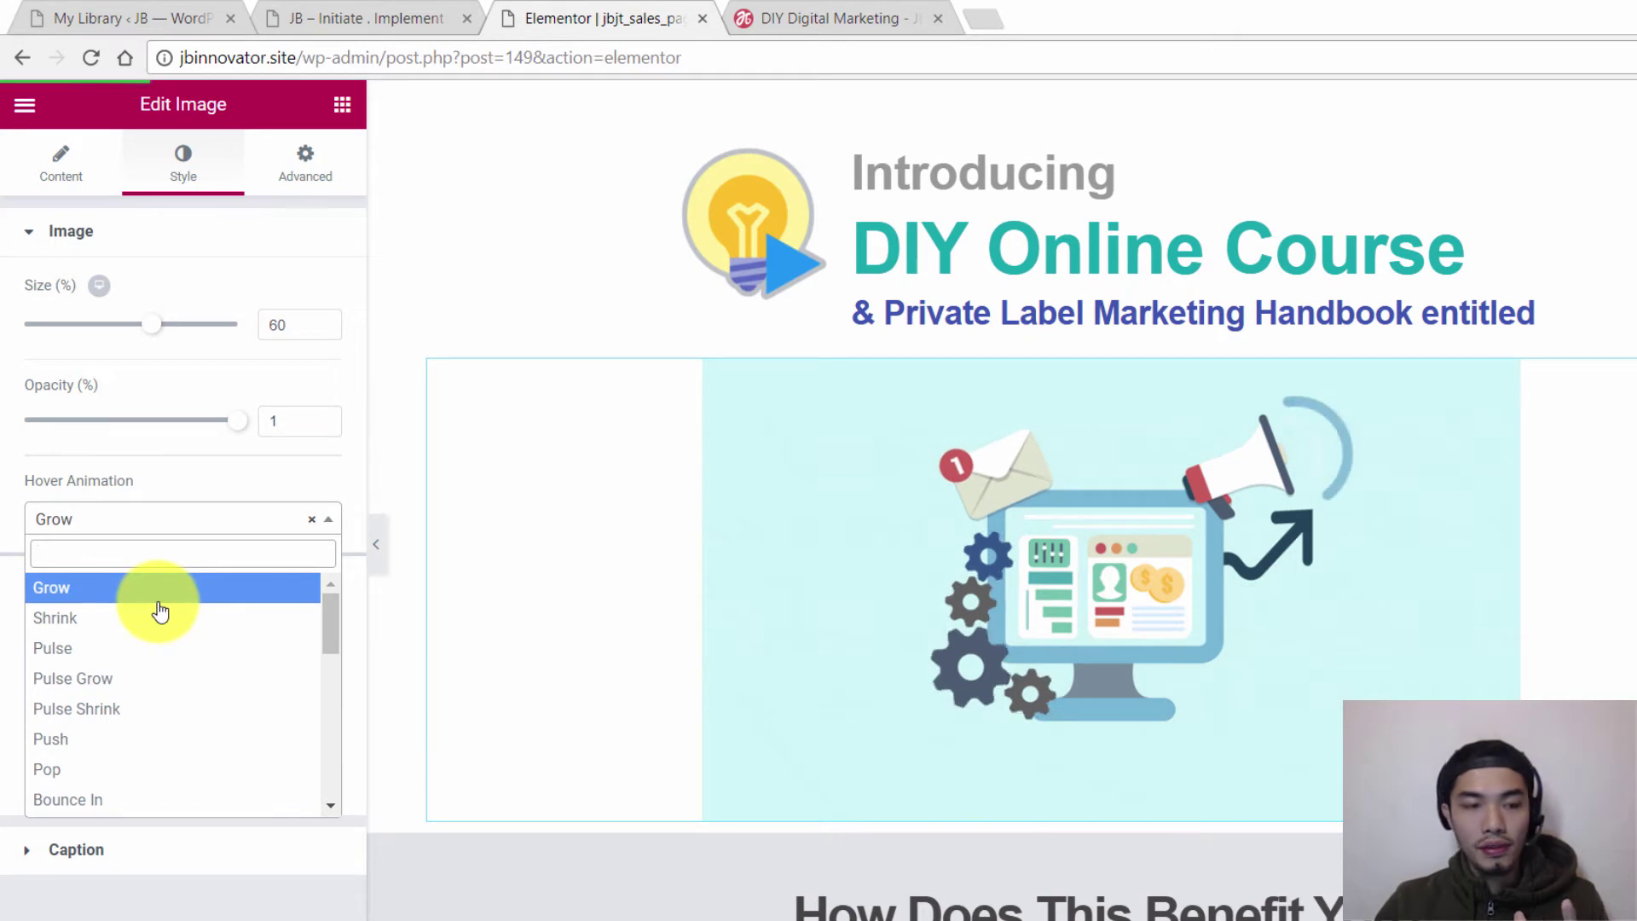
pyautogui.scroll(-3, 160, 610)
pyautogui.scroll(-4, 162, 641)
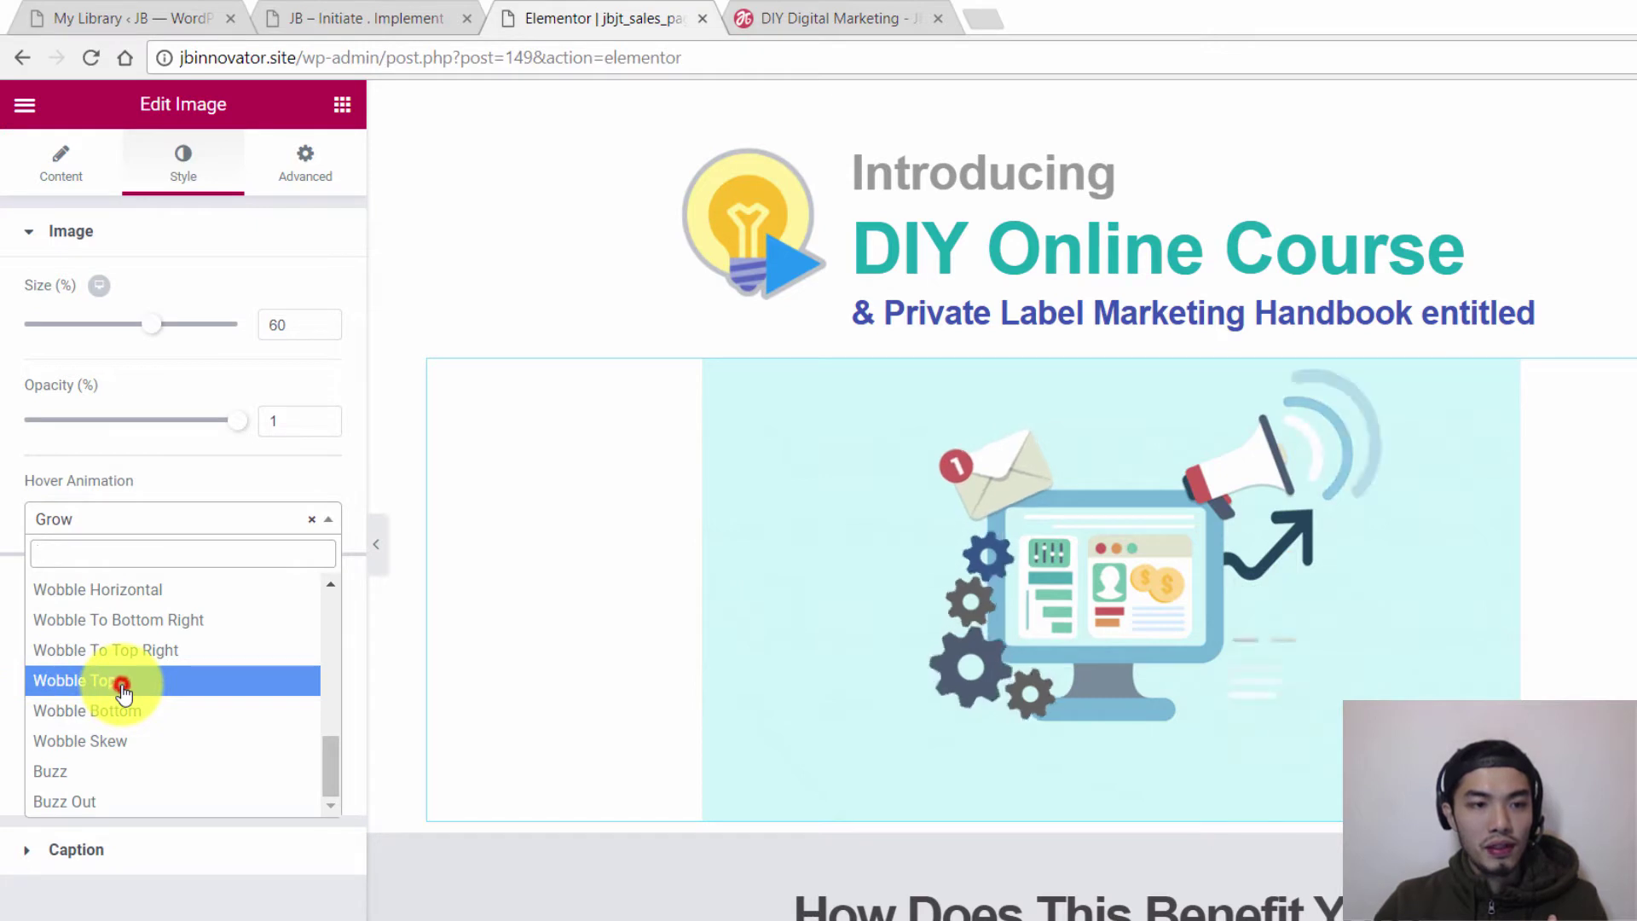
pyautogui.click(122, 689)
pyautogui.click(166, 517)
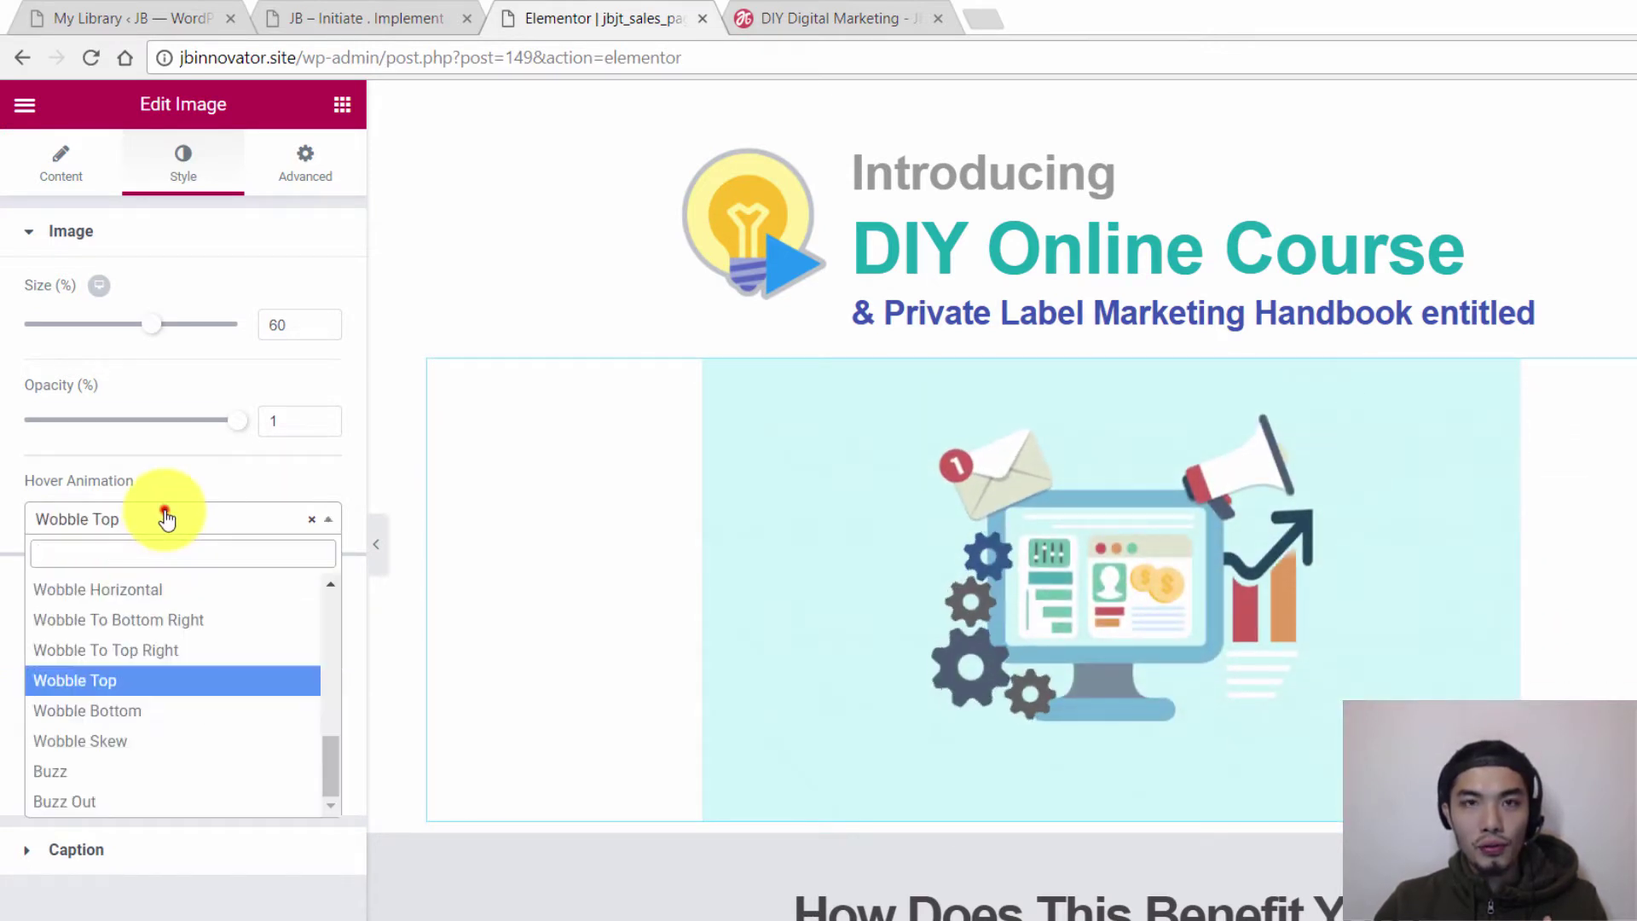
pyautogui.click(146, 650)
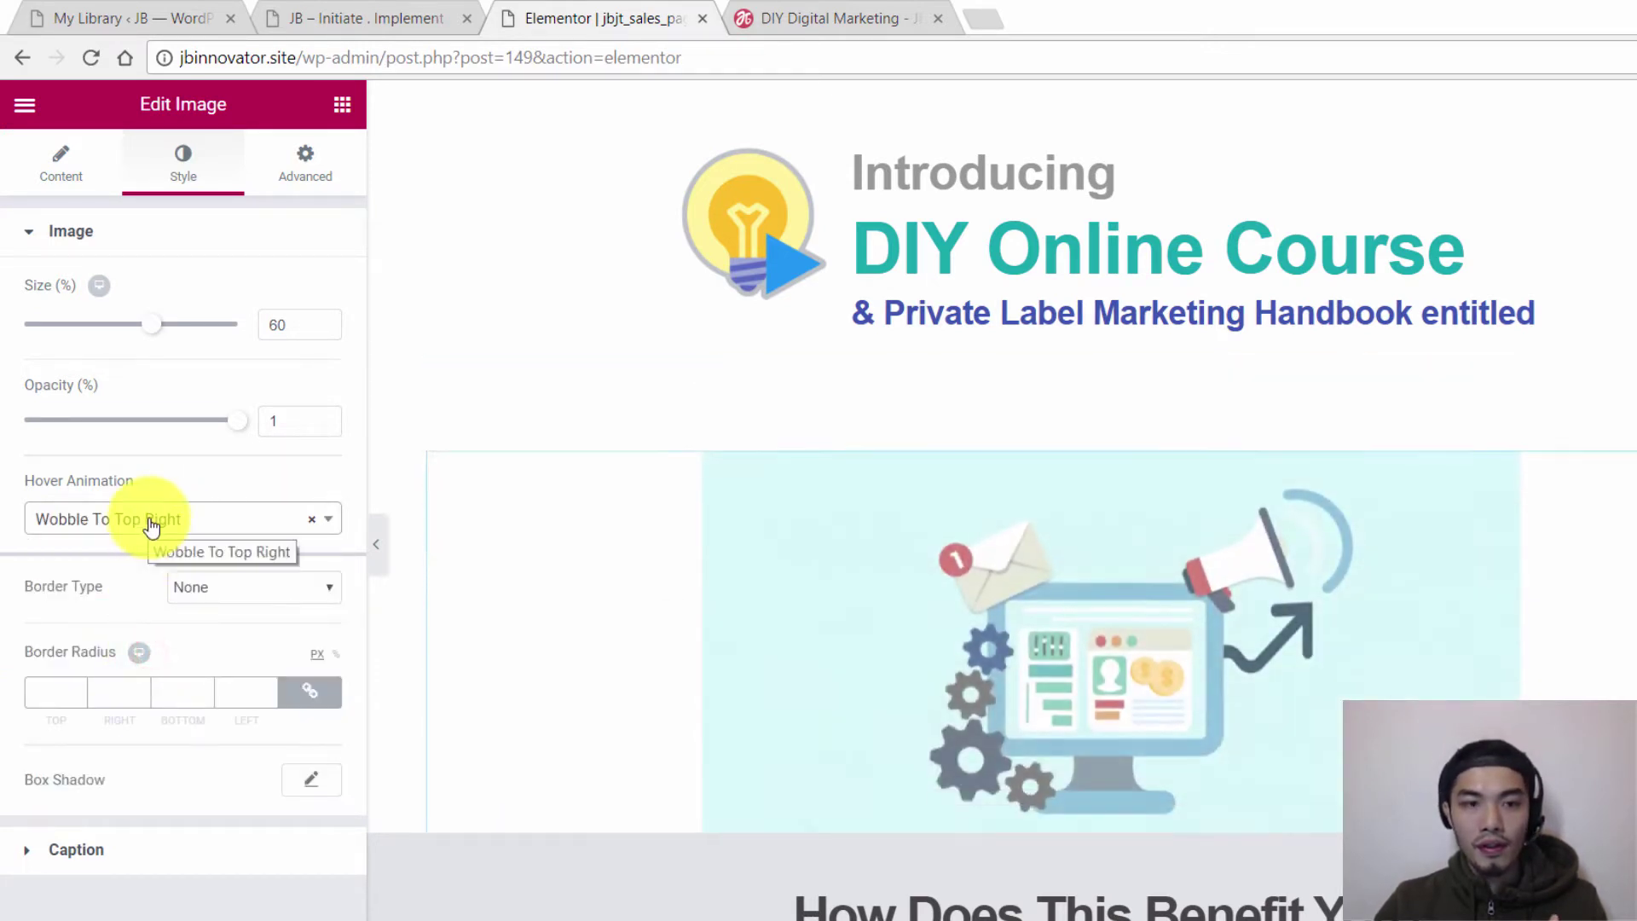
# Try the Rotate and Grow Rotate hover animations on the computer image
pyautogui.click(149, 518)
pyautogui.scroll(4, 136, 661)
pyautogui.click(128, 659)
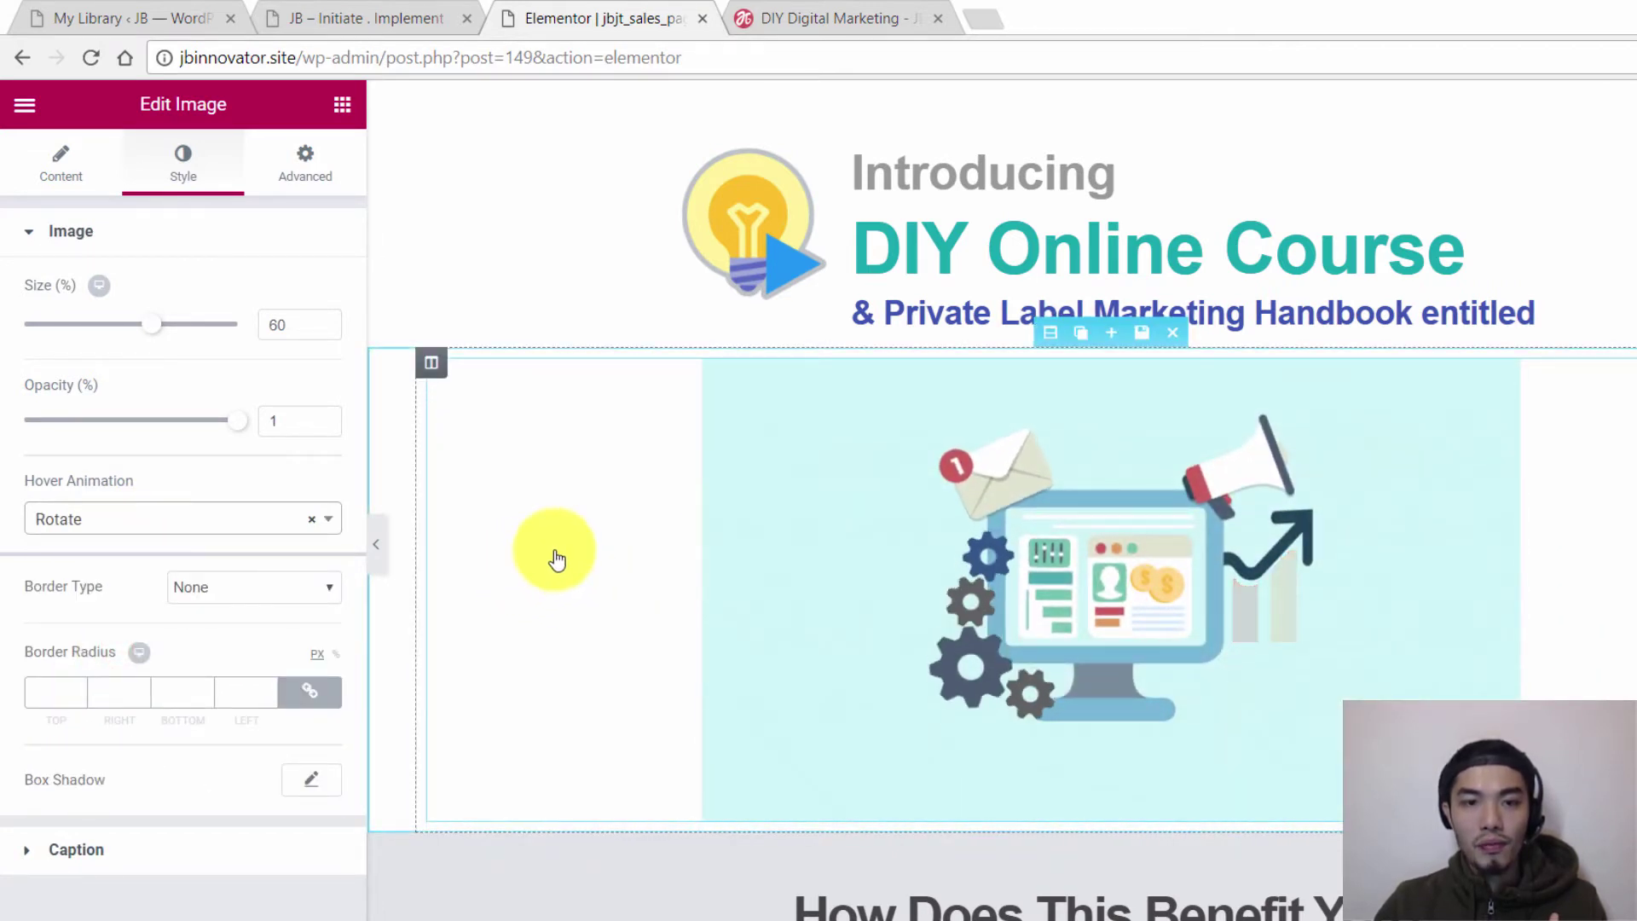
pyautogui.click(130, 521)
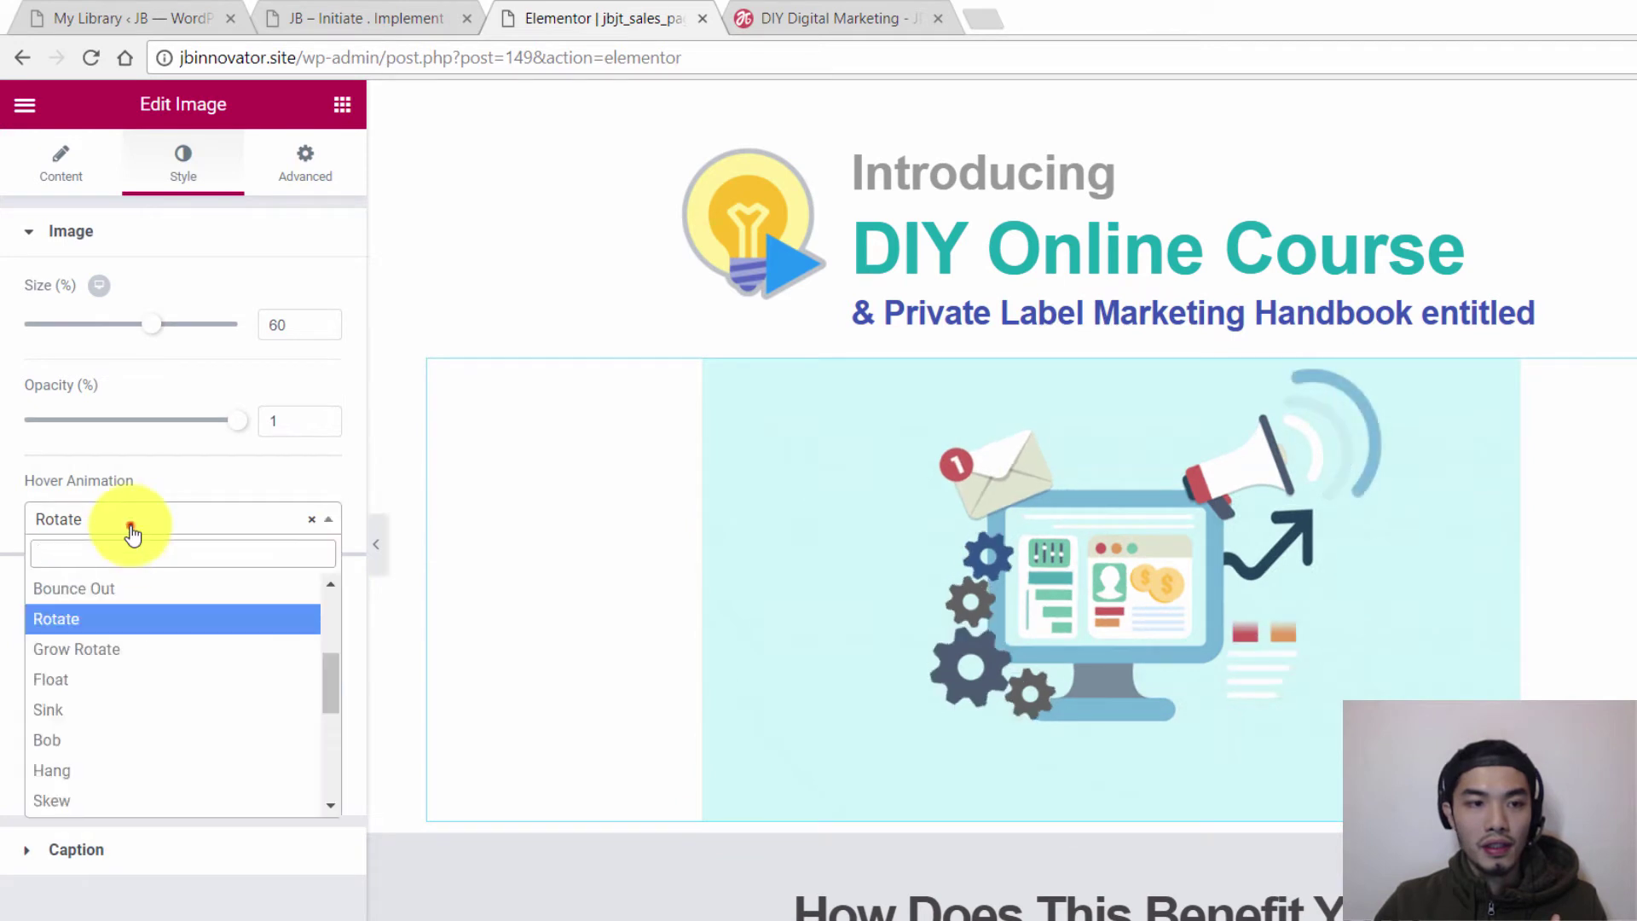
pyautogui.click(126, 651)
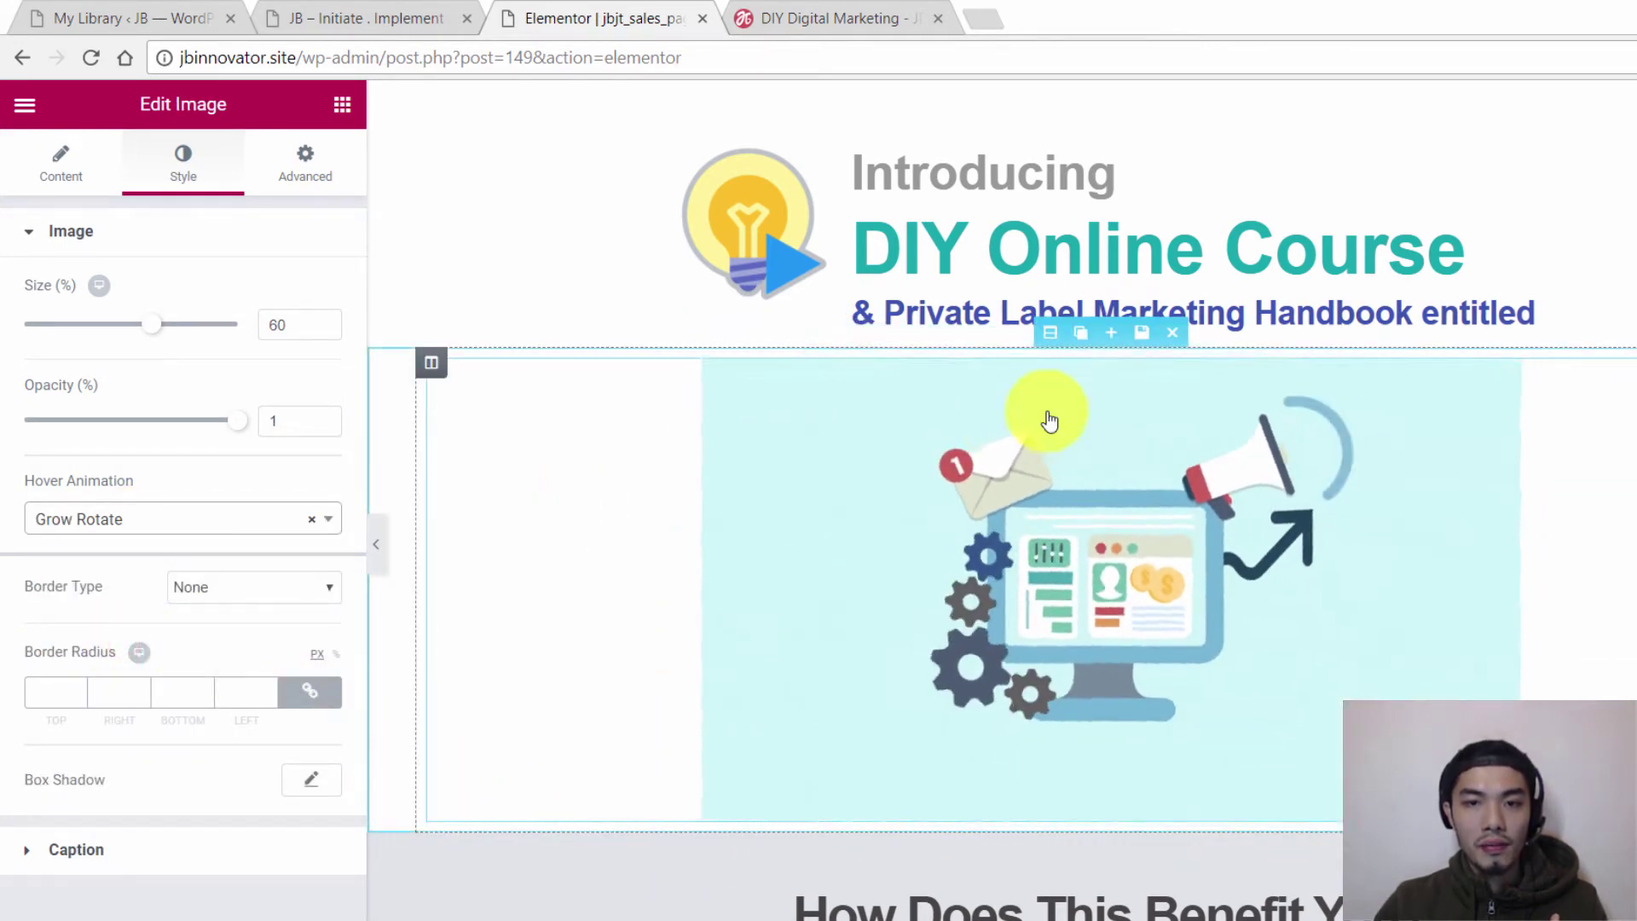
# Set the computer image's hover animation to Bob and save the page as a draft
pyautogui.click(95, 527)
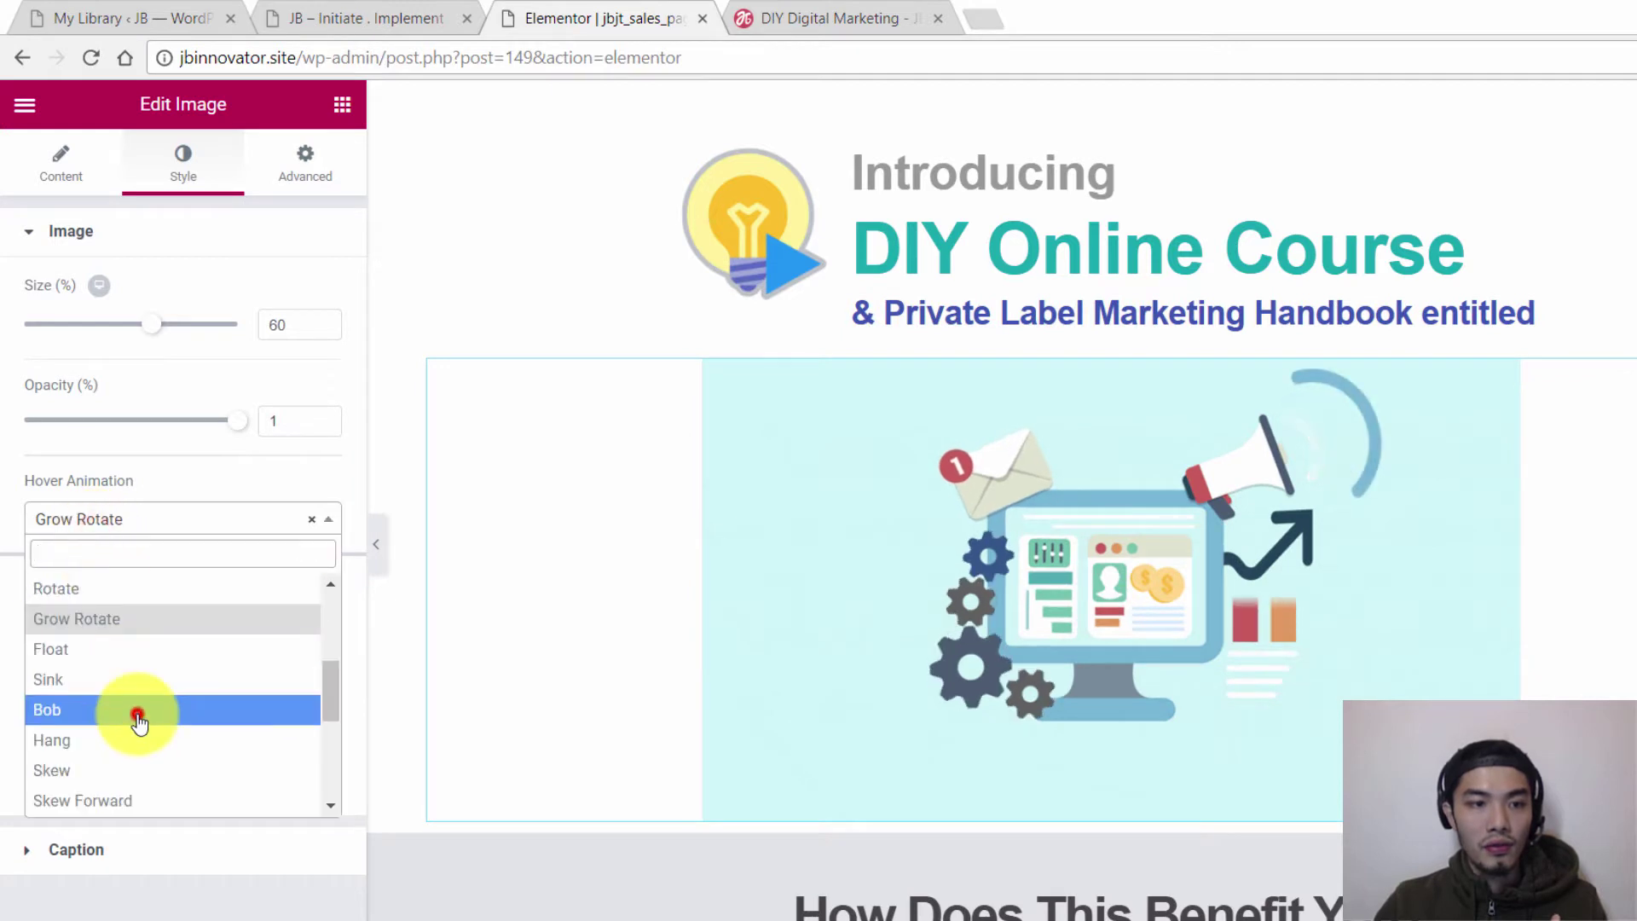
pyautogui.click(136, 713)
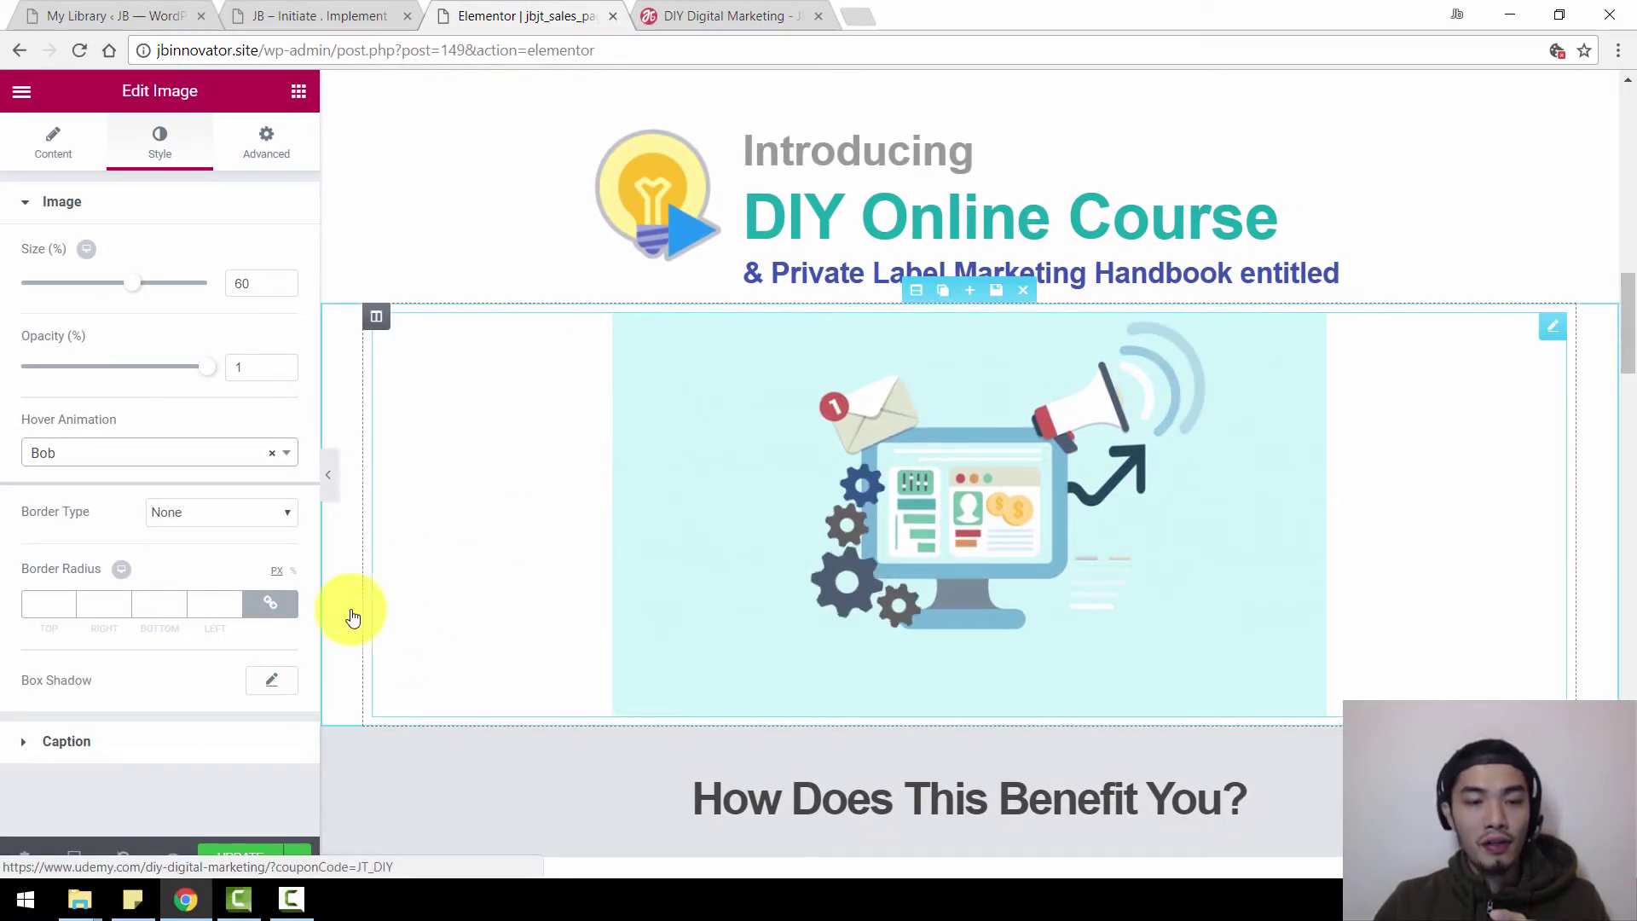
pyautogui.click(296, 850)
pyautogui.click(295, 853)
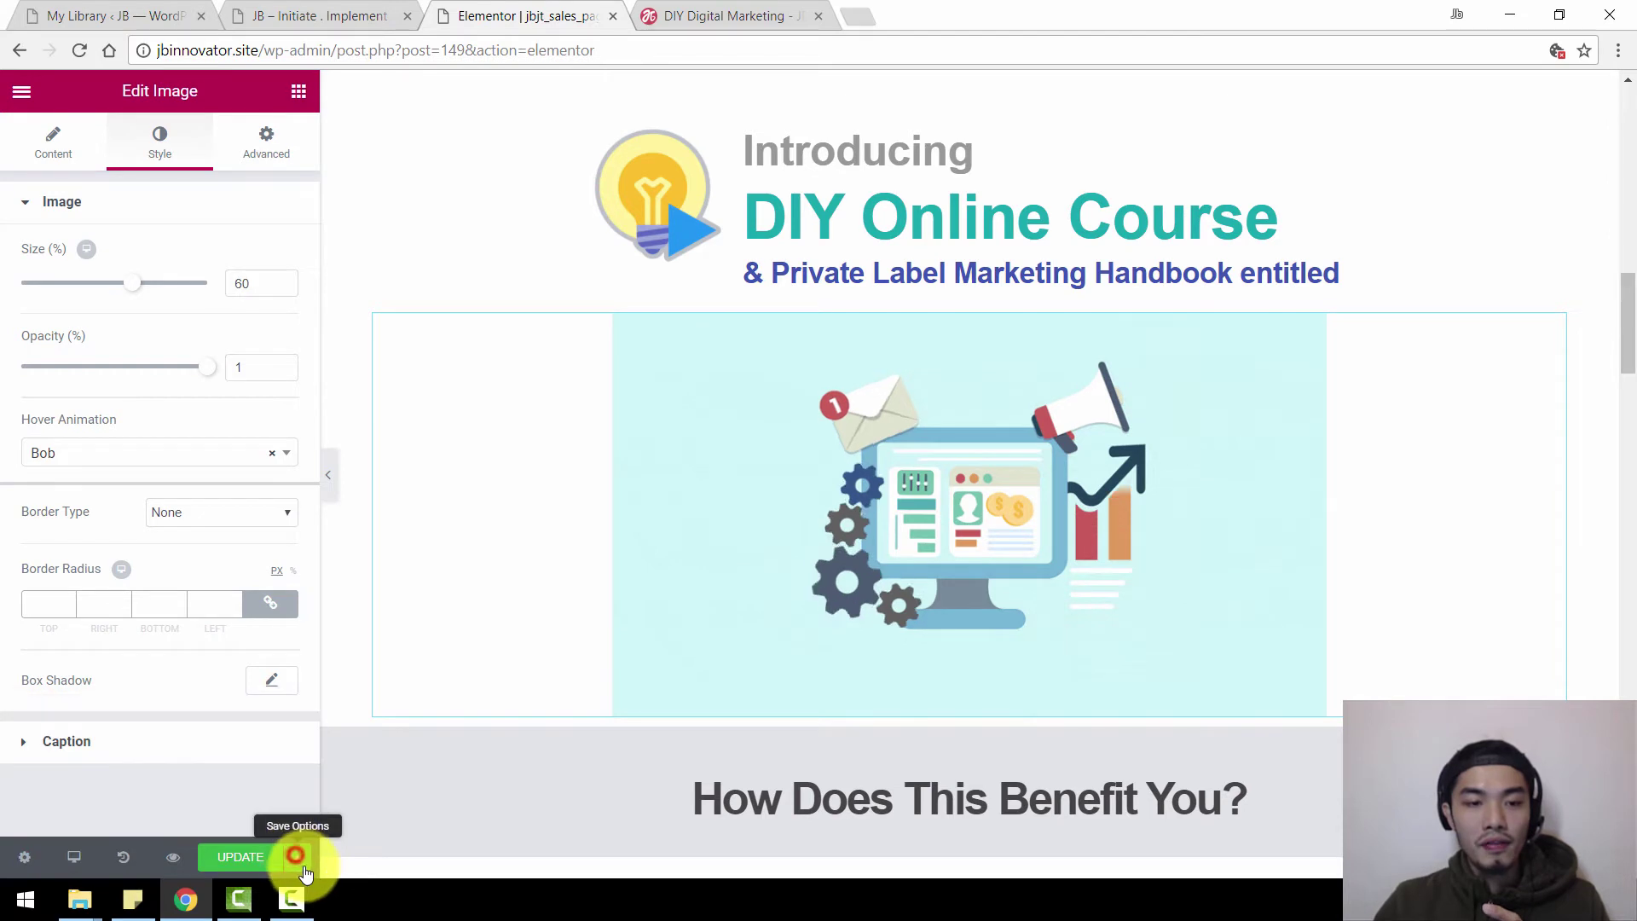
pyautogui.click(300, 860)
pyautogui.click(153, 770)
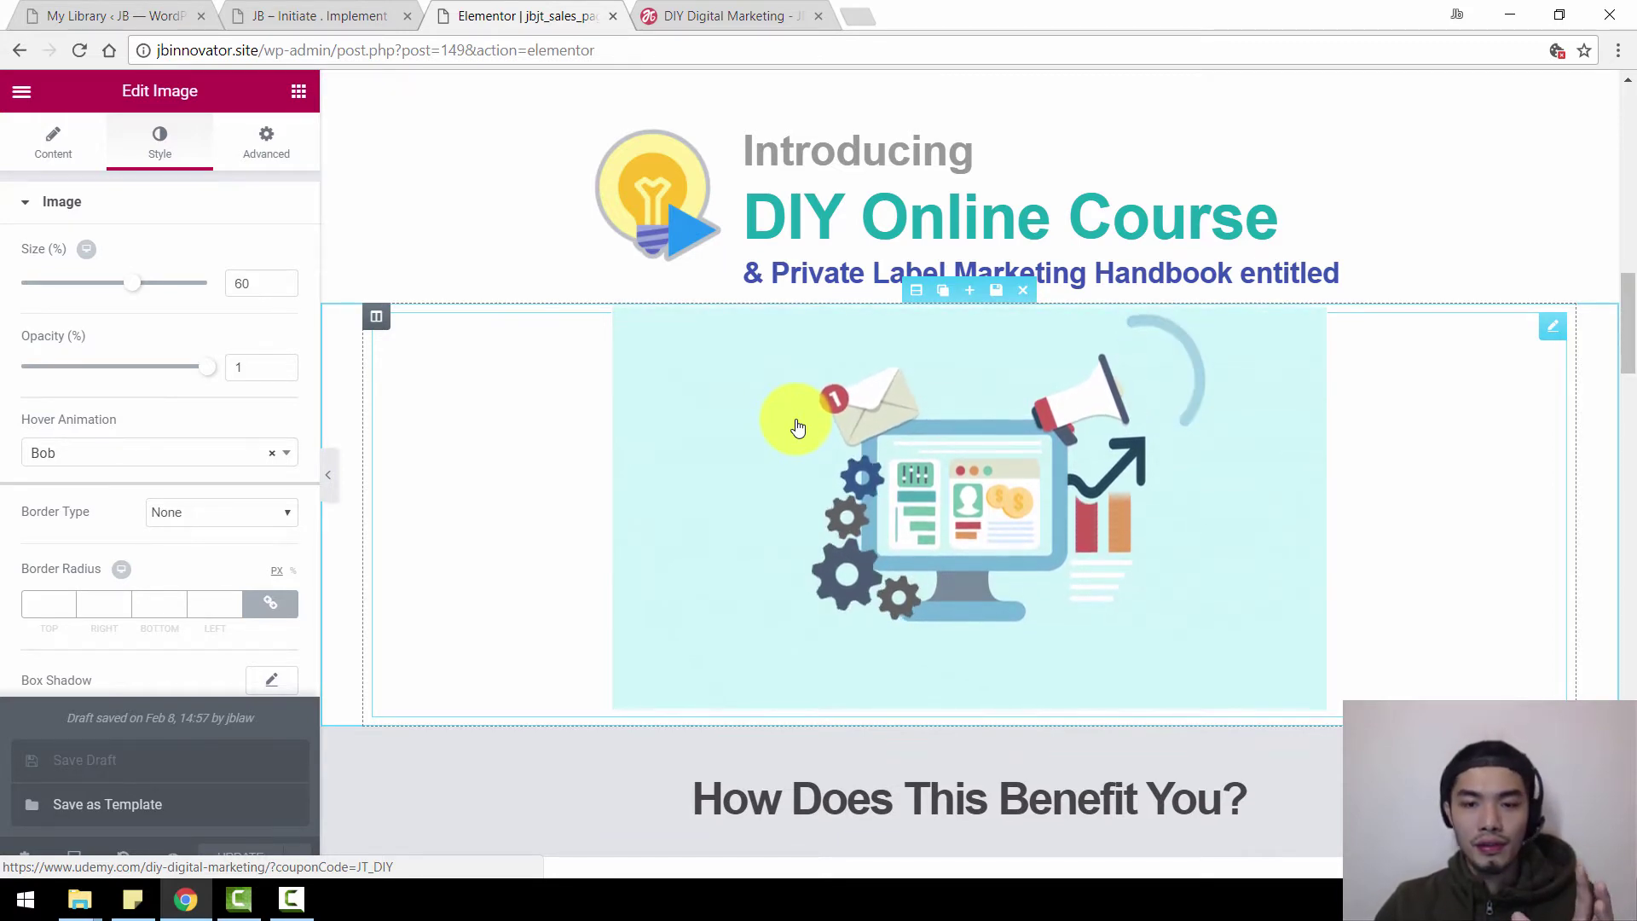
# Change the first benefit heading under "How Does This Benefit You?" to "Improve Offline Selling & Funnels"
pyautogui.scroll(-7, 799, 426)
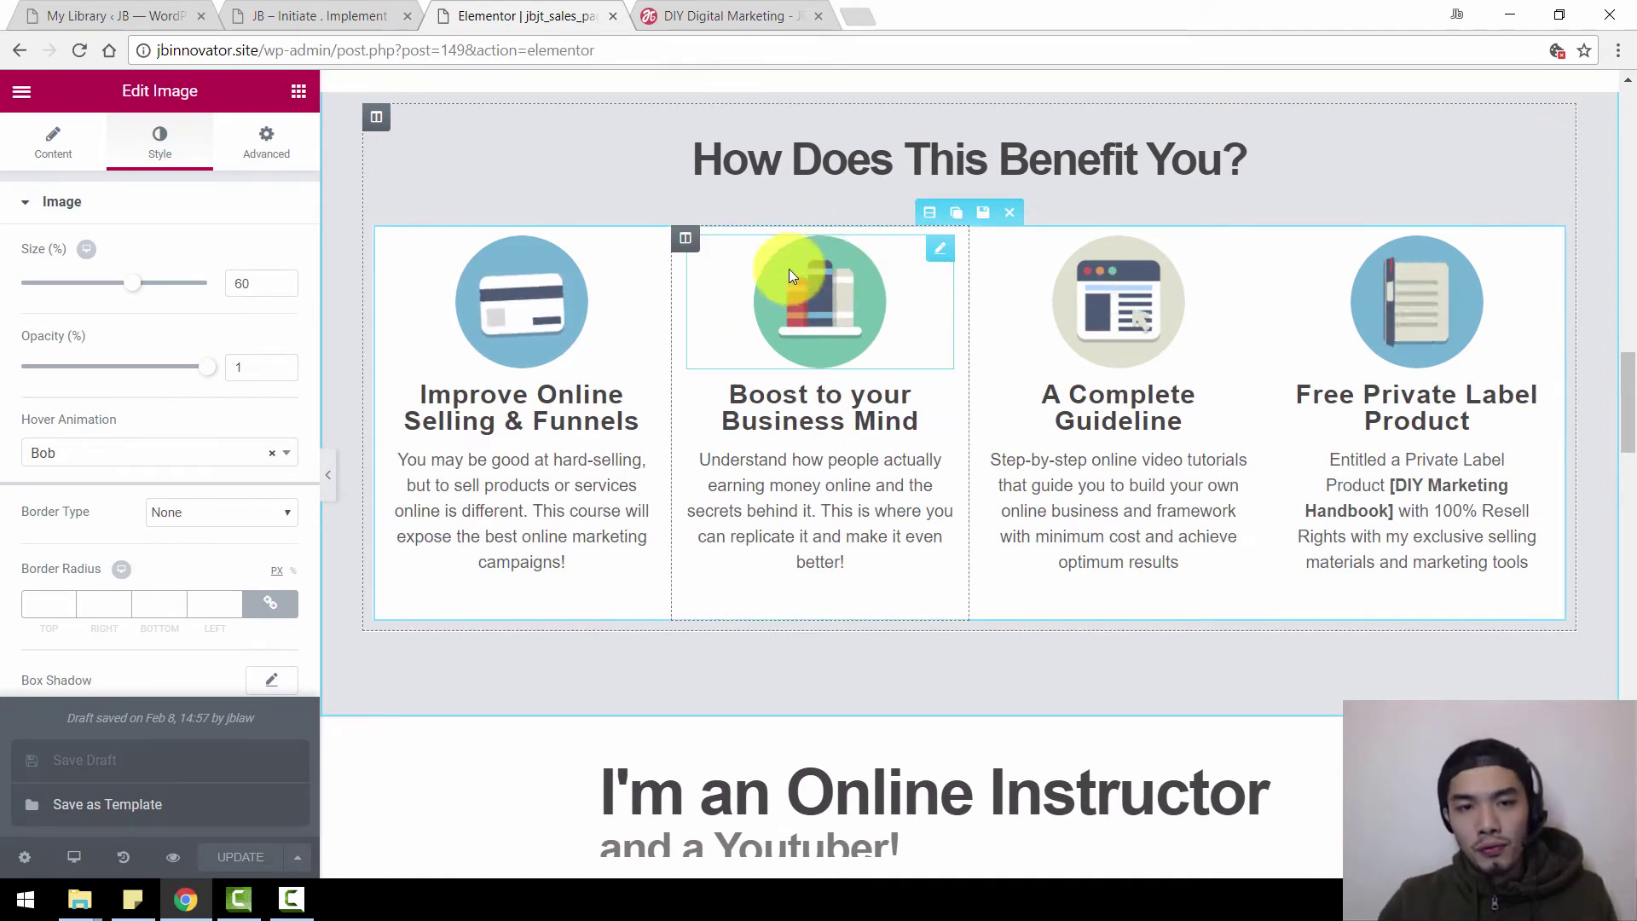
pyautogui.click(569, 416)
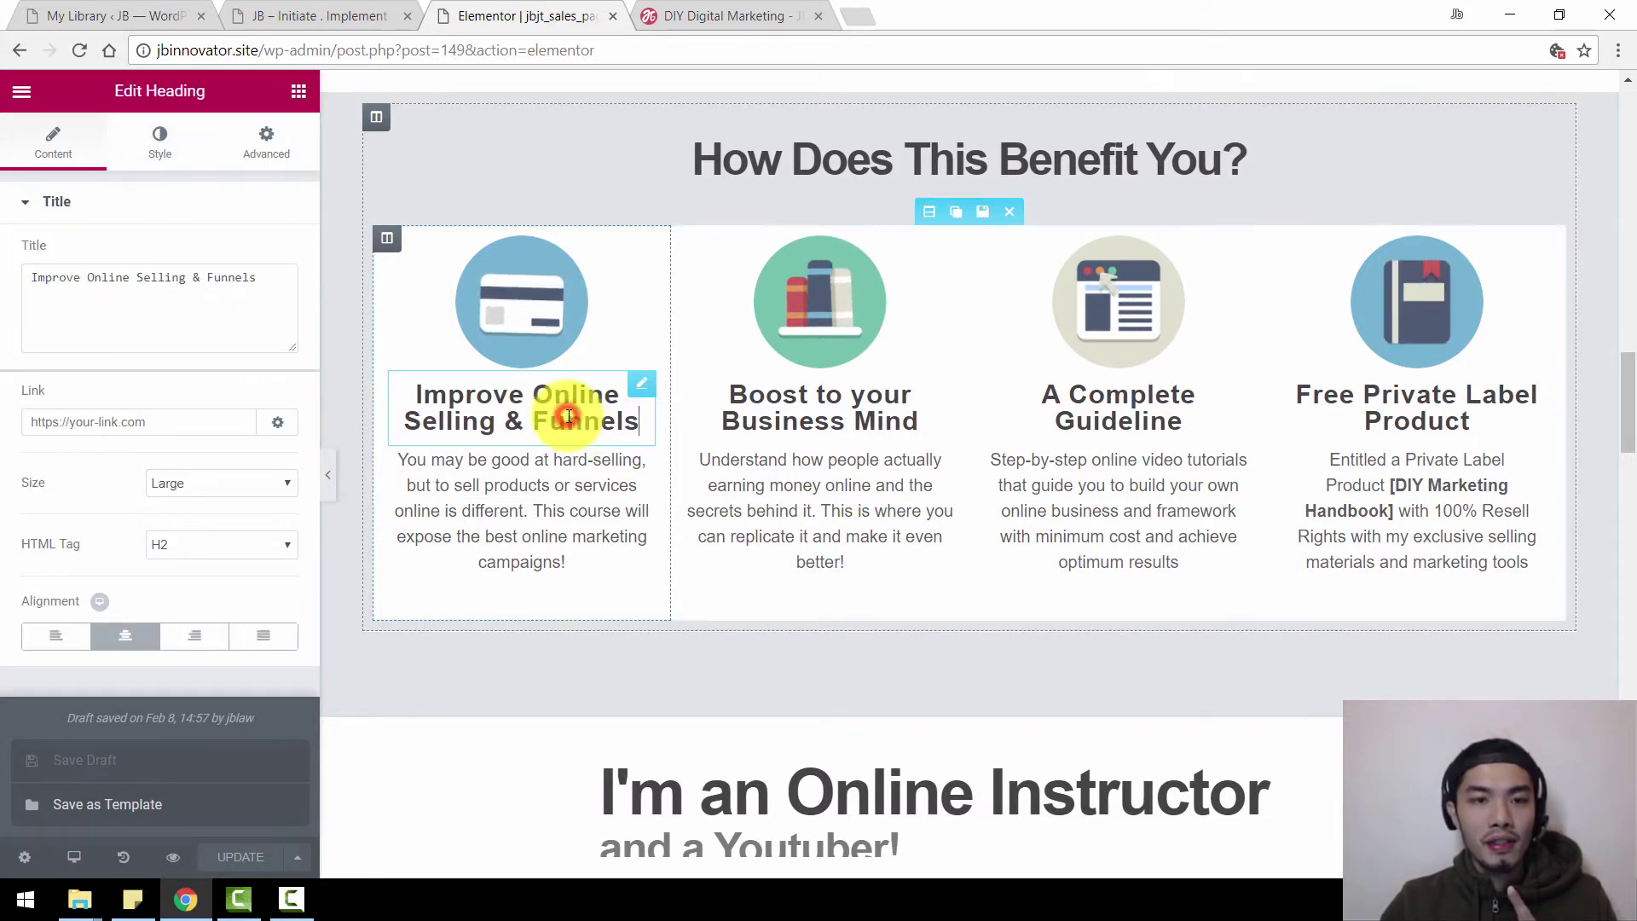
pyautogui.doubleClick(552, 430)
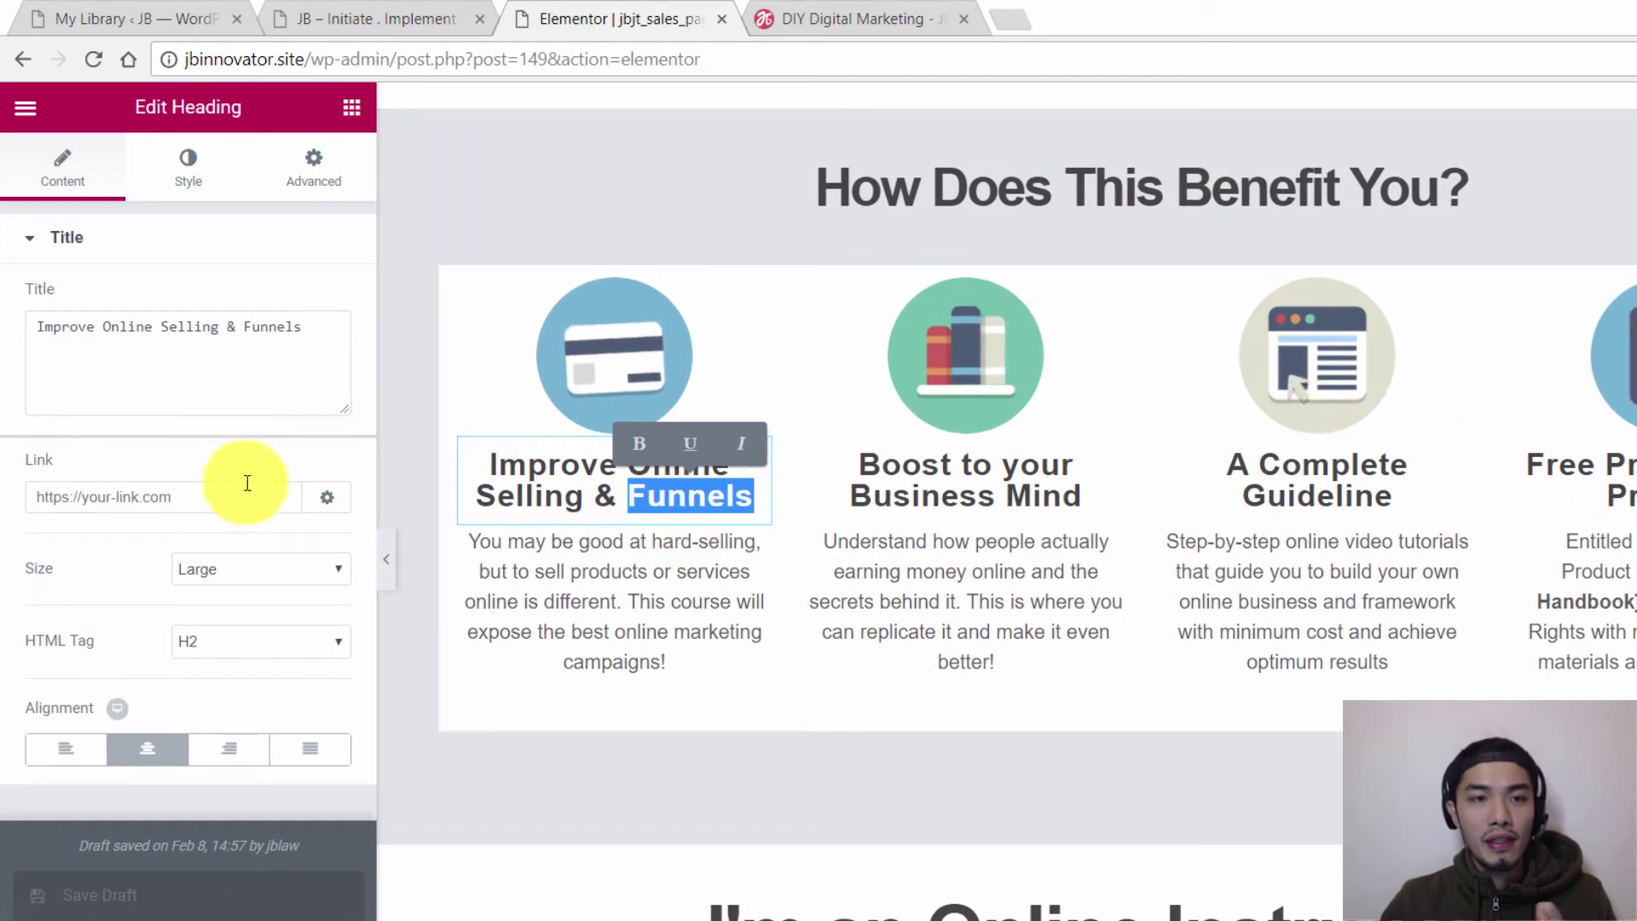
pyautogui.moveTo(311, 324); pyautogui.dragTo(246, 334)
pyautogui.doubleClick(127, 329)
pyautogui.write('O')
pyautogui.press('BackSpace')
pyautogui.write('Offlin')
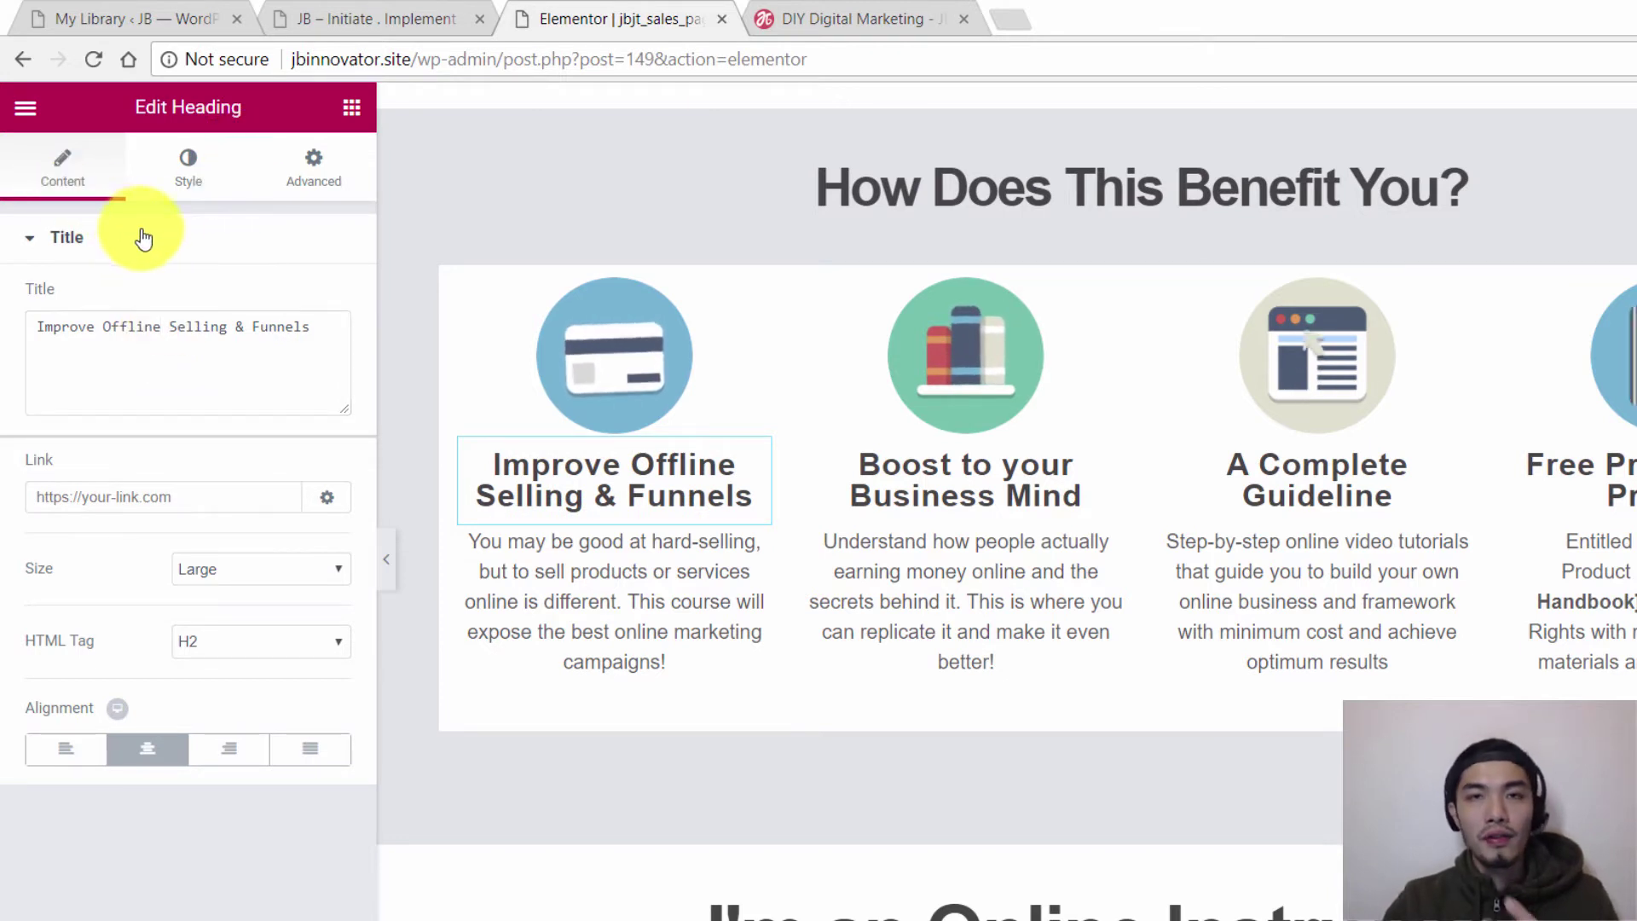
# Try a smaller font size on the "Improve Offline Selling & Funnels" heading, then restore 25 px
pyautogui.click(185, 184)
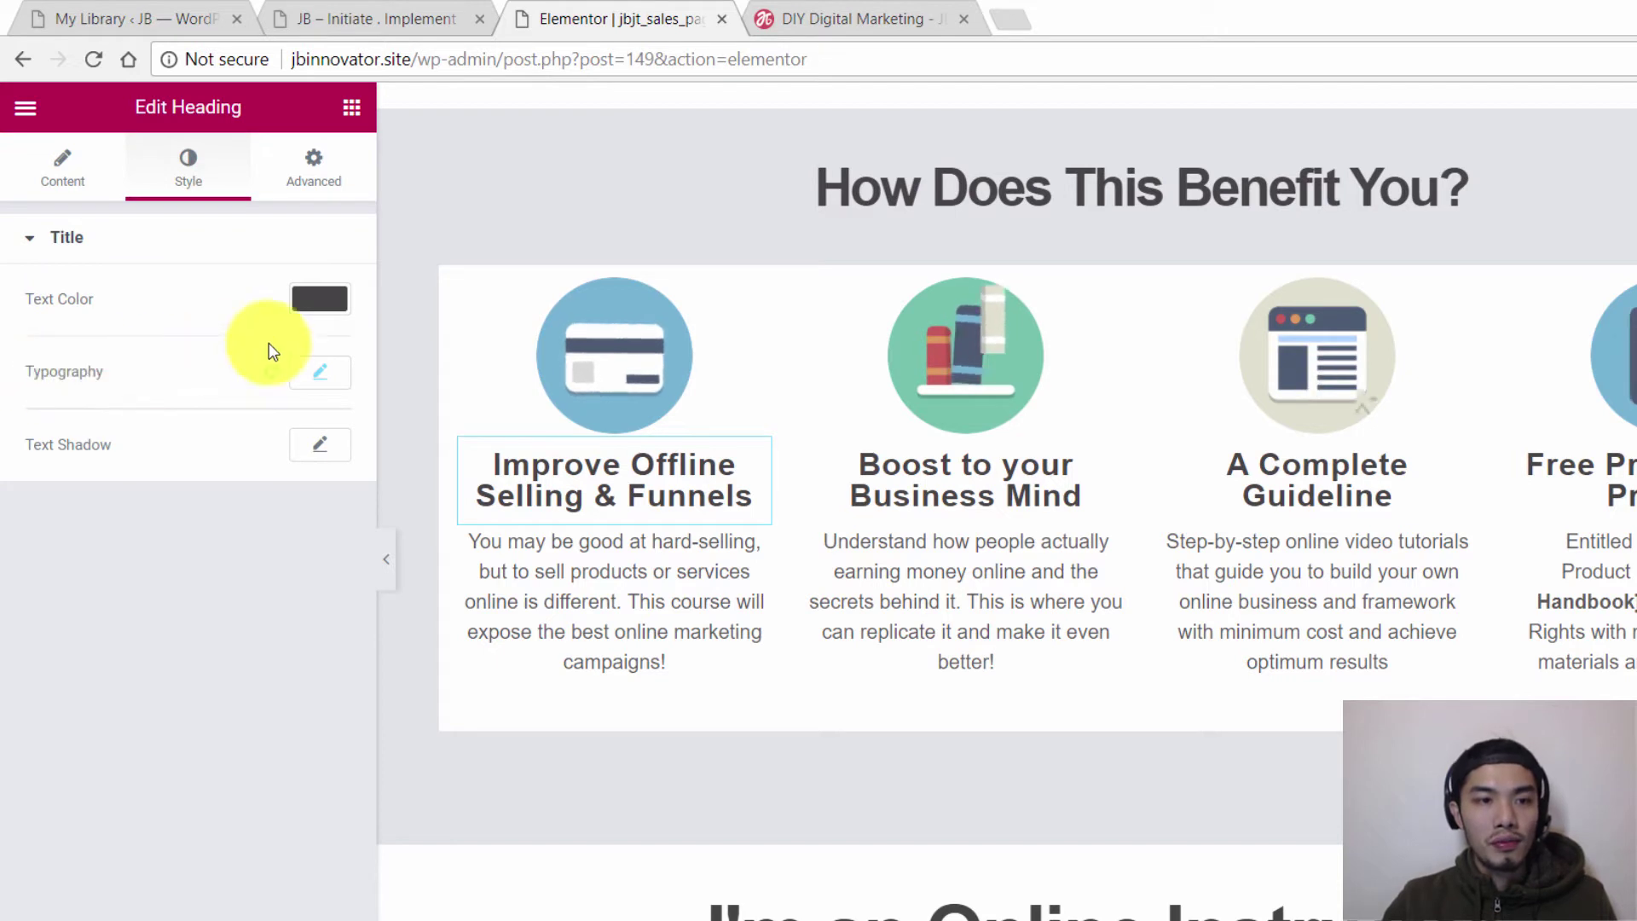
pyautogui.click(326, 381)
pyautogui.moveTo(67, 526)
pyautogui.mouseDown()
pyautogui.moveTo(94, 531)
pyautogui.moveTo(65, 514)
pyautogui.mouseUp()
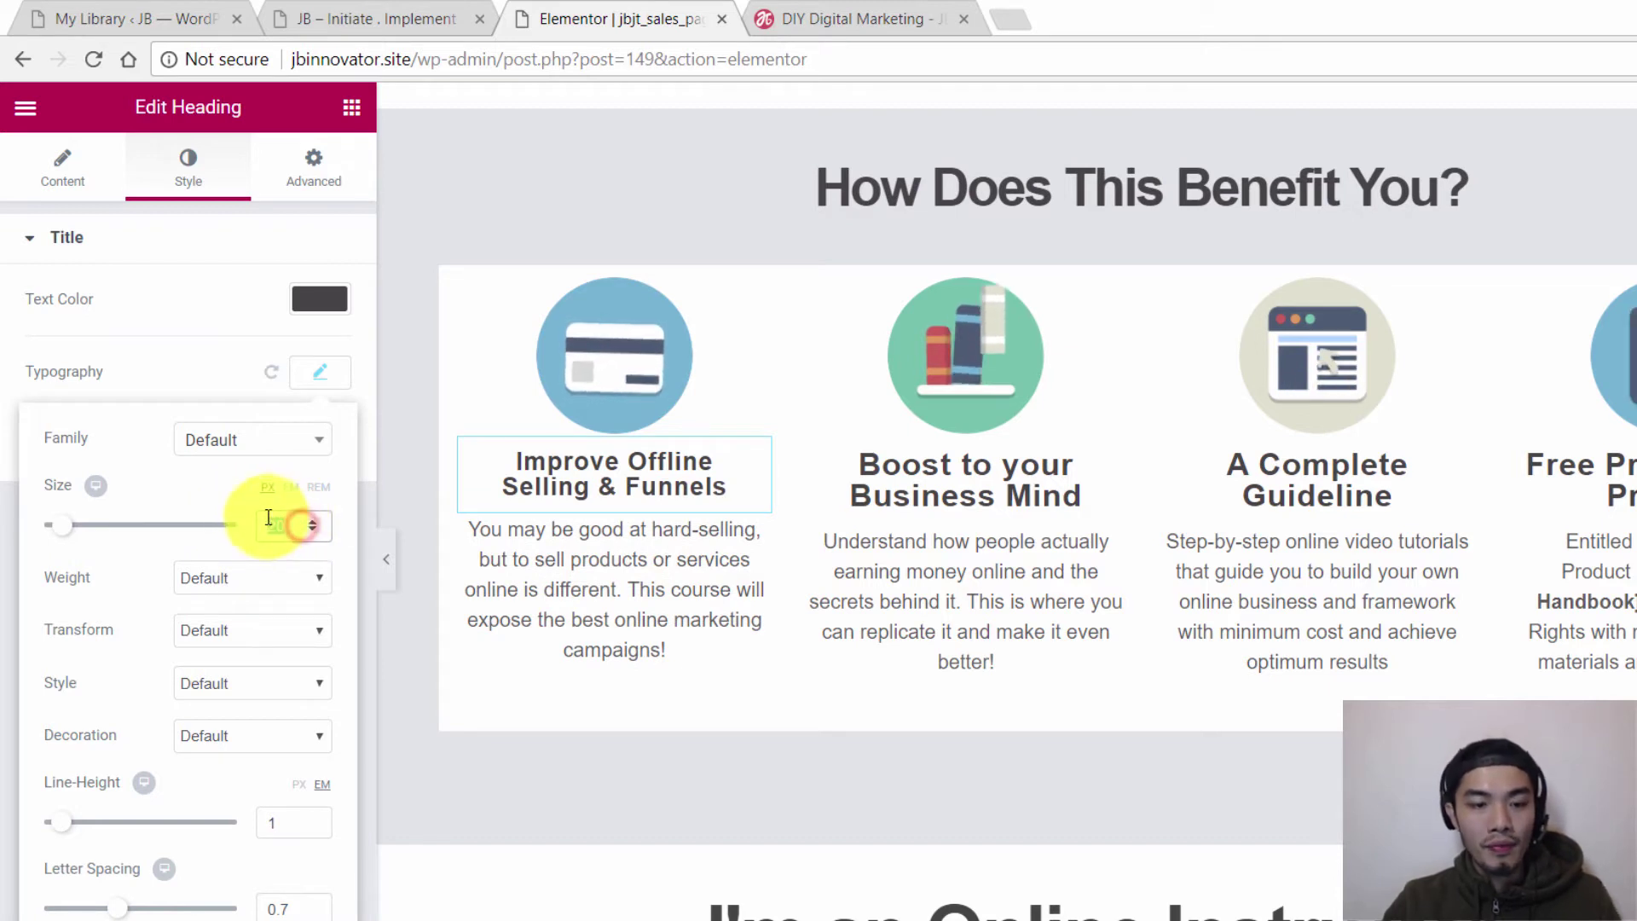
pyautogui.press('Up')
pyautogui.press('Up')
pyautogui.press('Up')
pyautogui.press('Up')
pyautogui.press('Up')
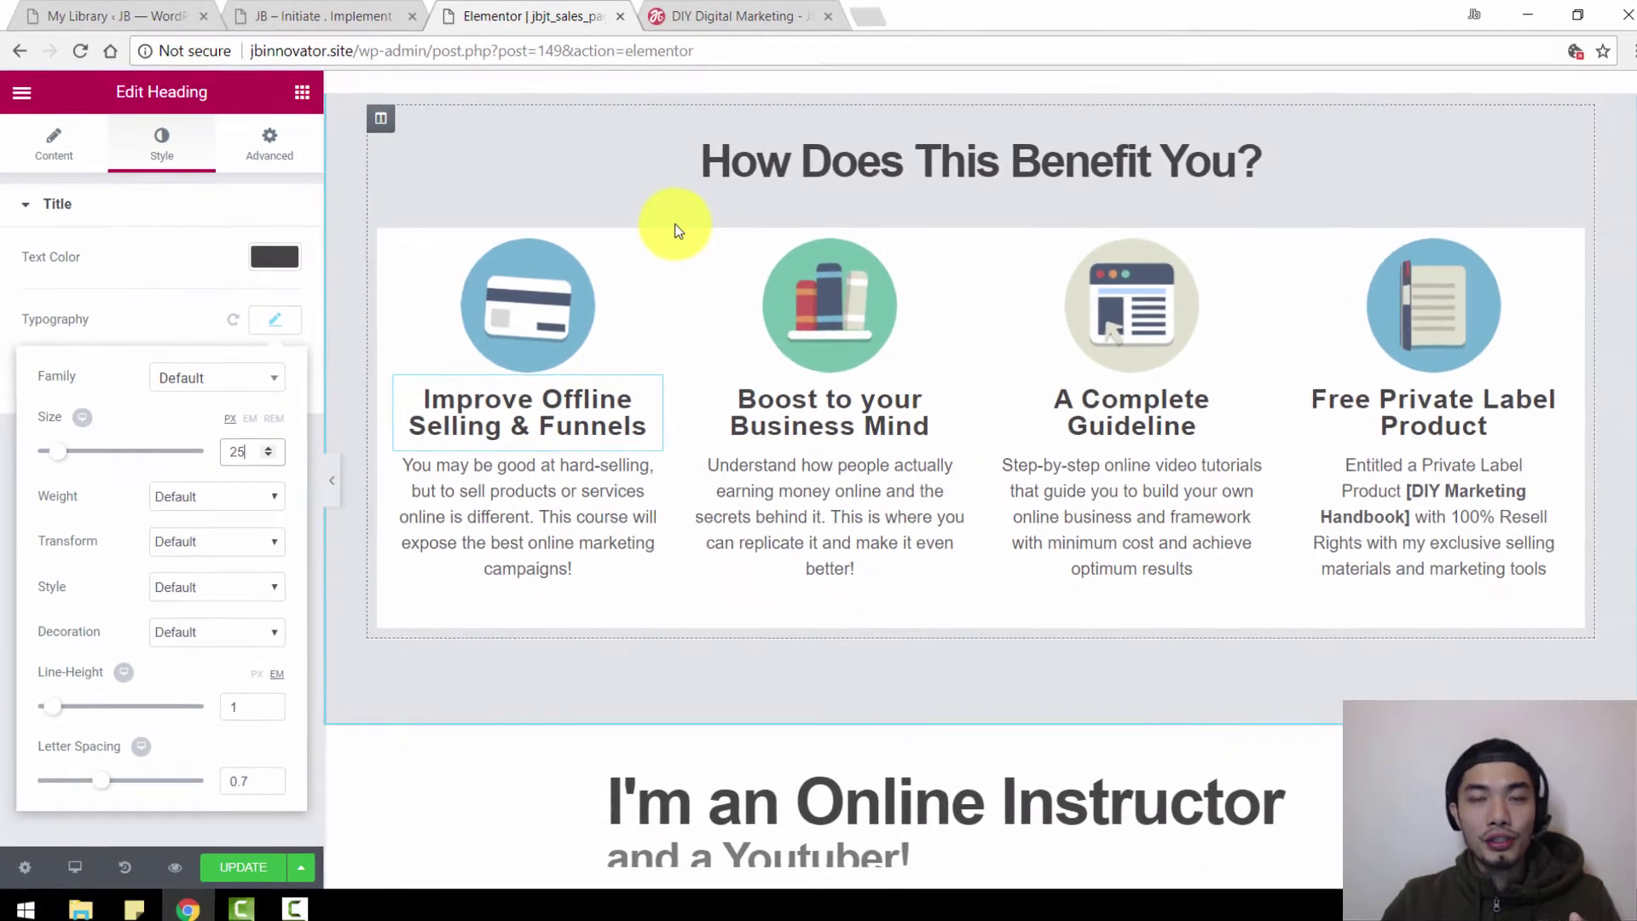
# Replace the desktop icon above the "Online Teaching in Udemy.com" heading with the viadeo icon
pyautogui.scroll(-6, 734, 247)
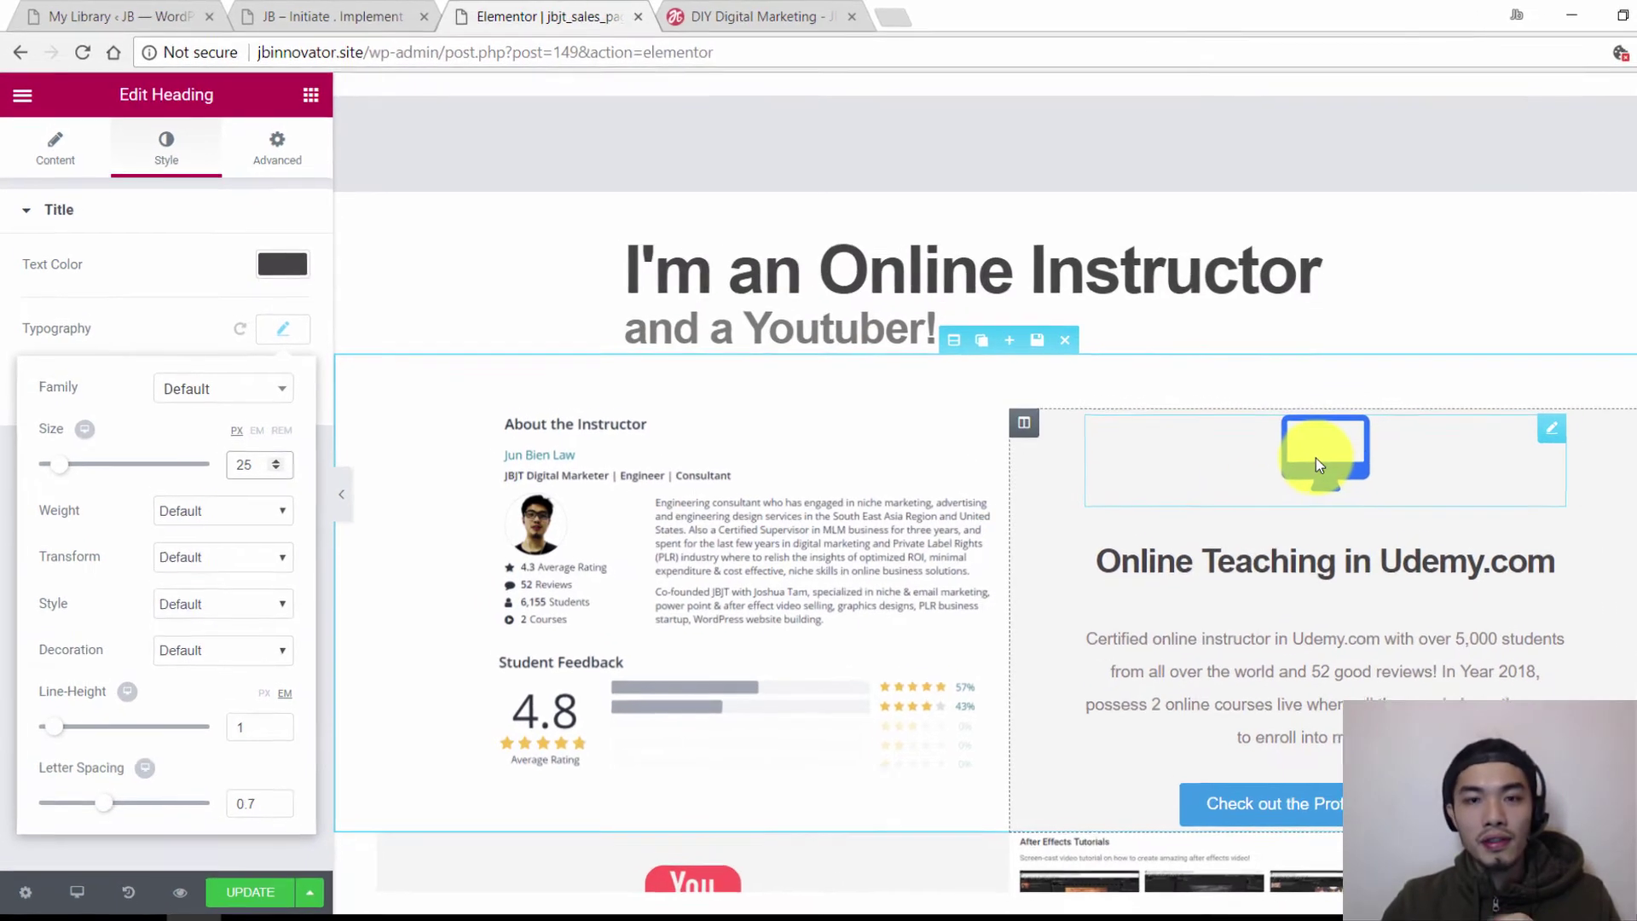
pyautogui.click(1263, 437)
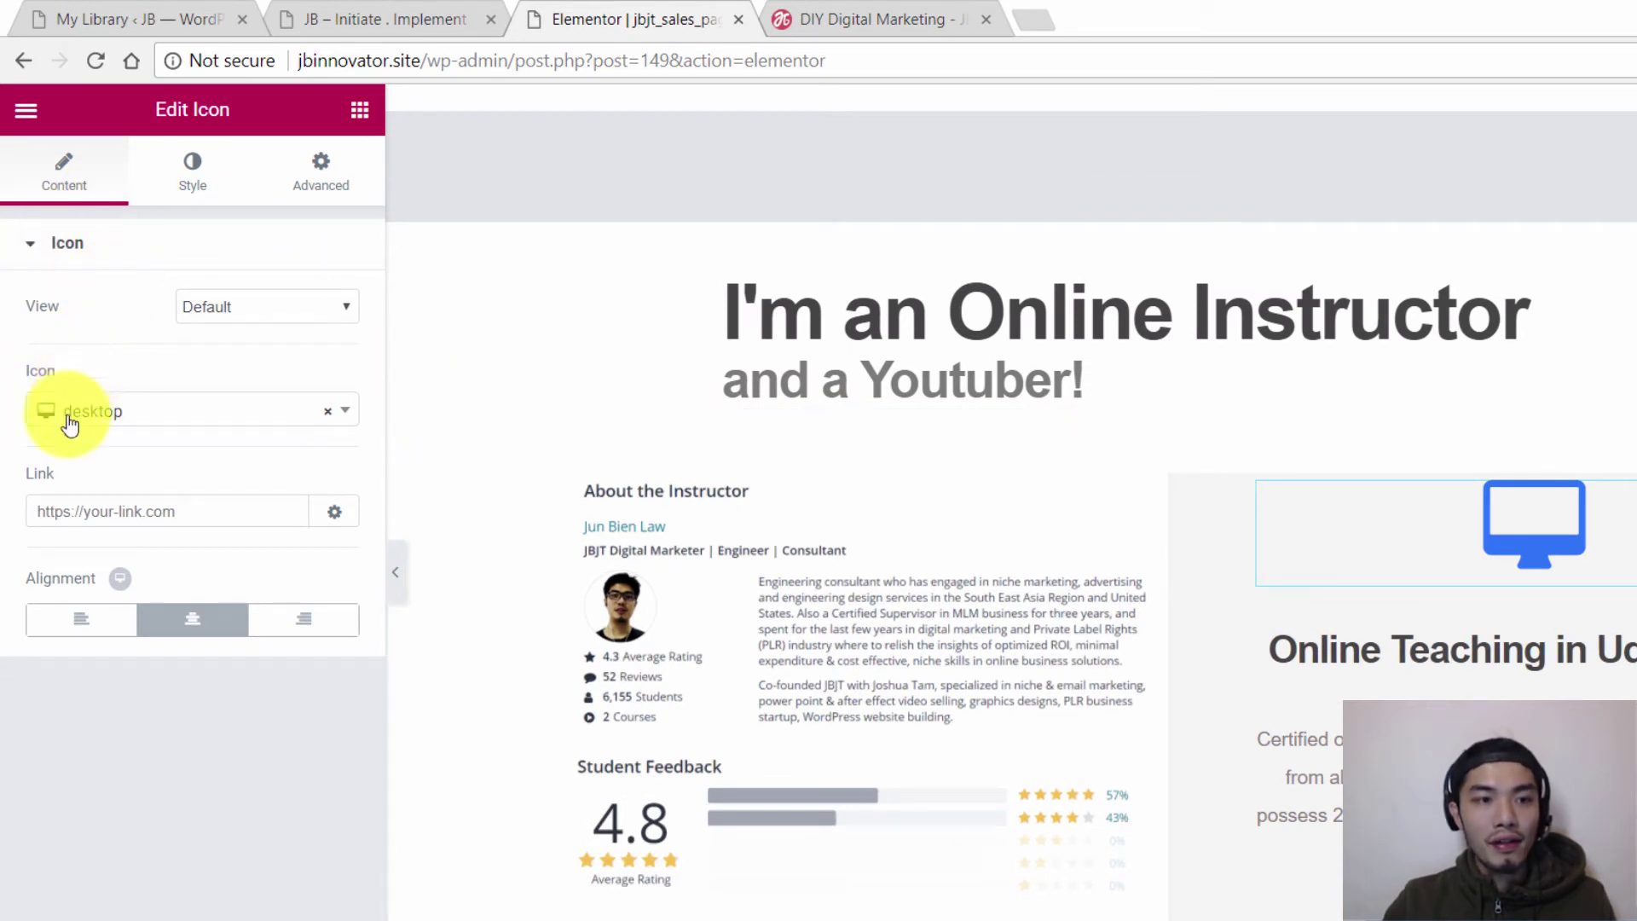
pyautogui.click(124, 427)
pyautogui.moveTo(346, 495); pyautogui.dragTo(359, 703)
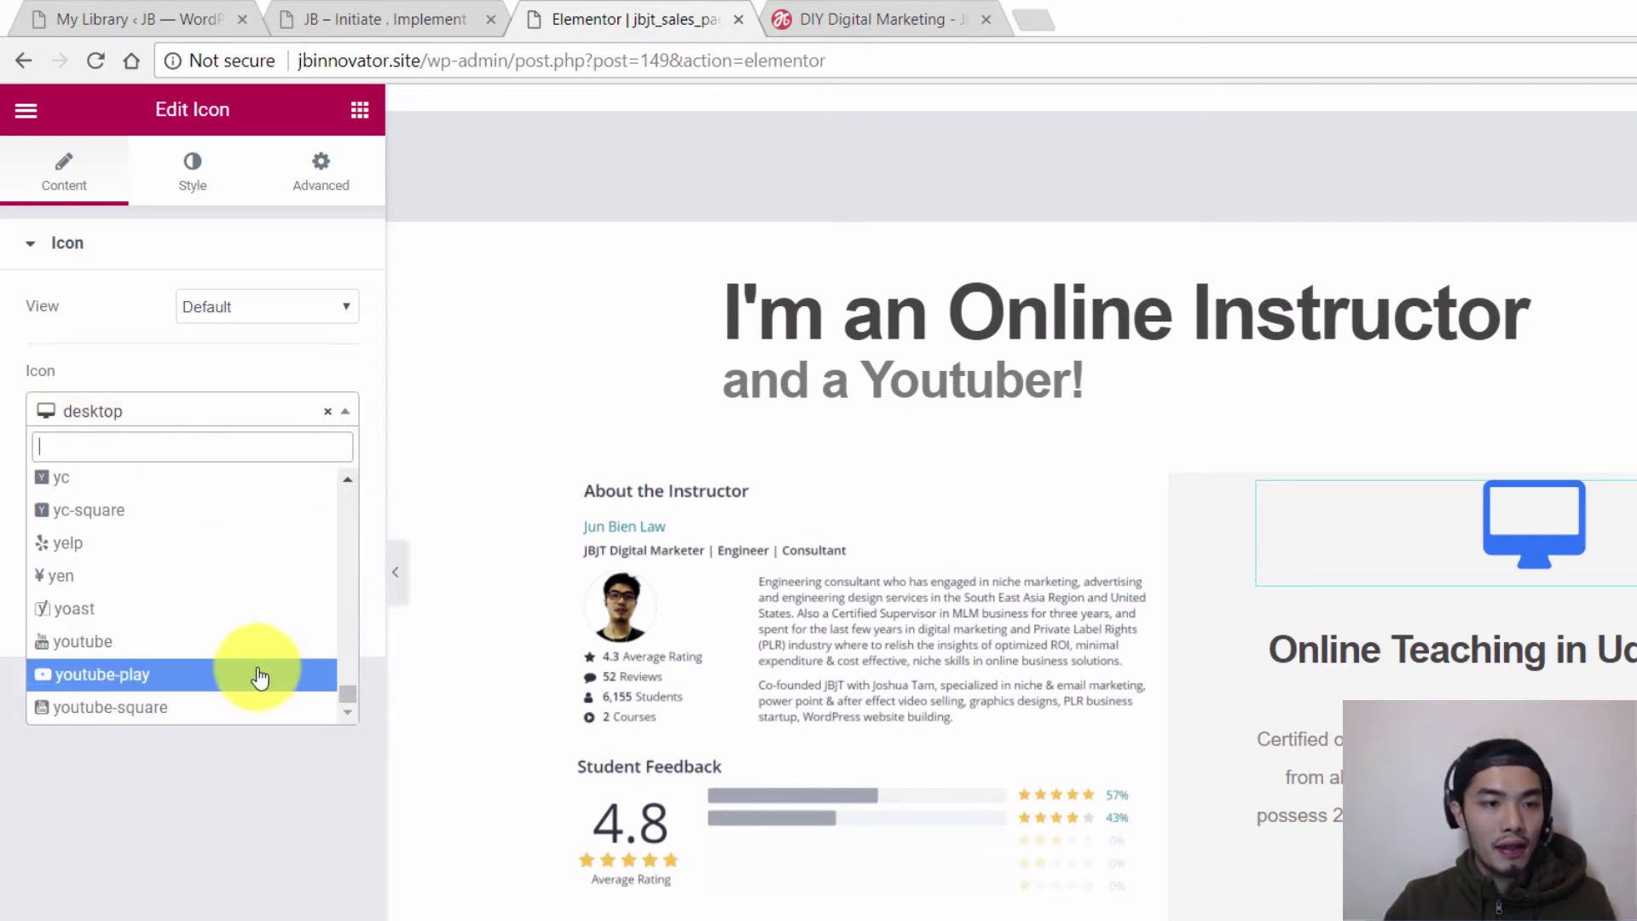
pyautogui.scroll(15, 156, 553)
pyautogui.click(156, 553)
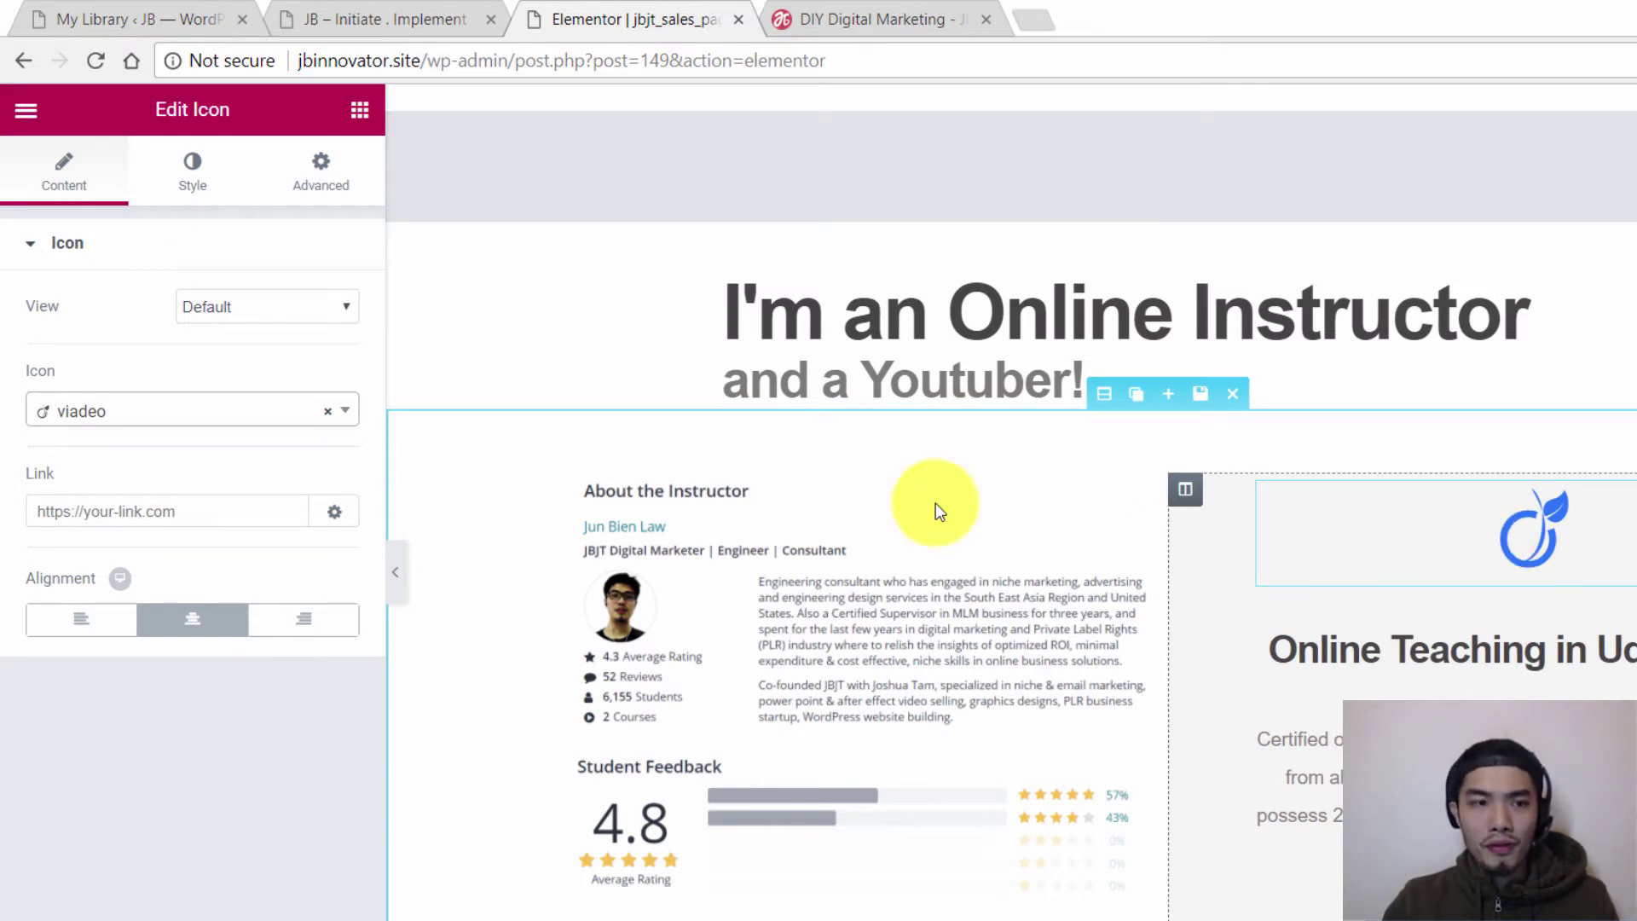
# Enlarge the viadeo icon to size 133 and rotate it by 74 degrees
pyautogui.click(187, 179)
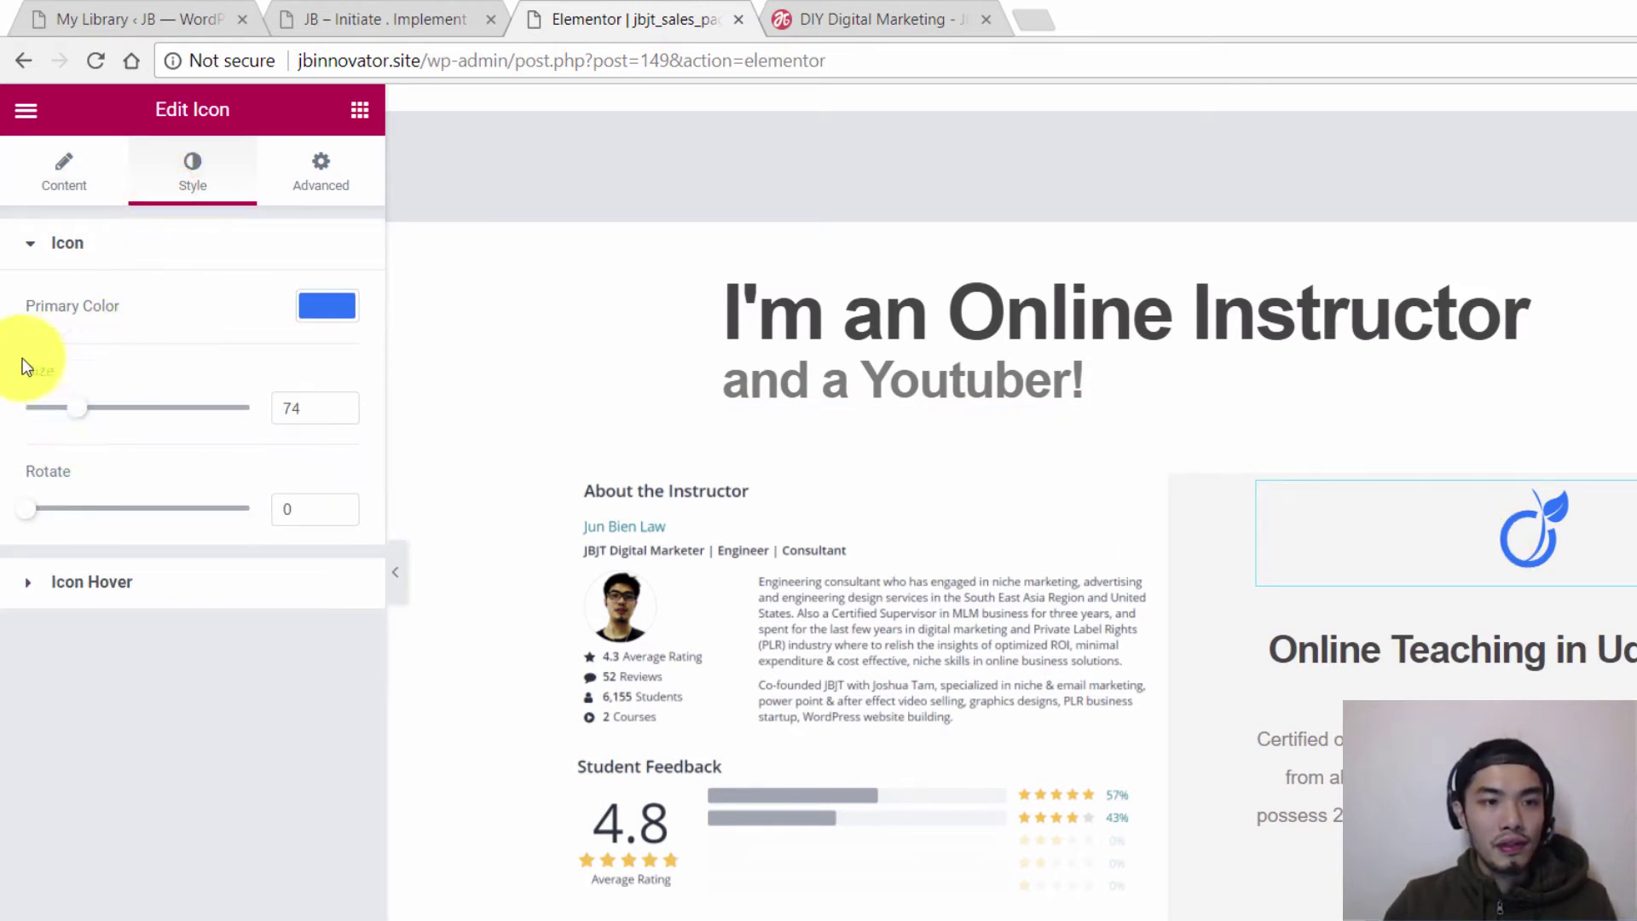
pyautogui.moveTo(94, 417)
pyautogui.mouseDown()
pyautogui.moveTo(142, 429)
pyautogui.moveTo(66, 421)
pyautogui.moveTo(125, 422)
pyautogui.mouseUp()
pyautogui.moveTo(36, 512); pyautogui.dragTo(79, 511)
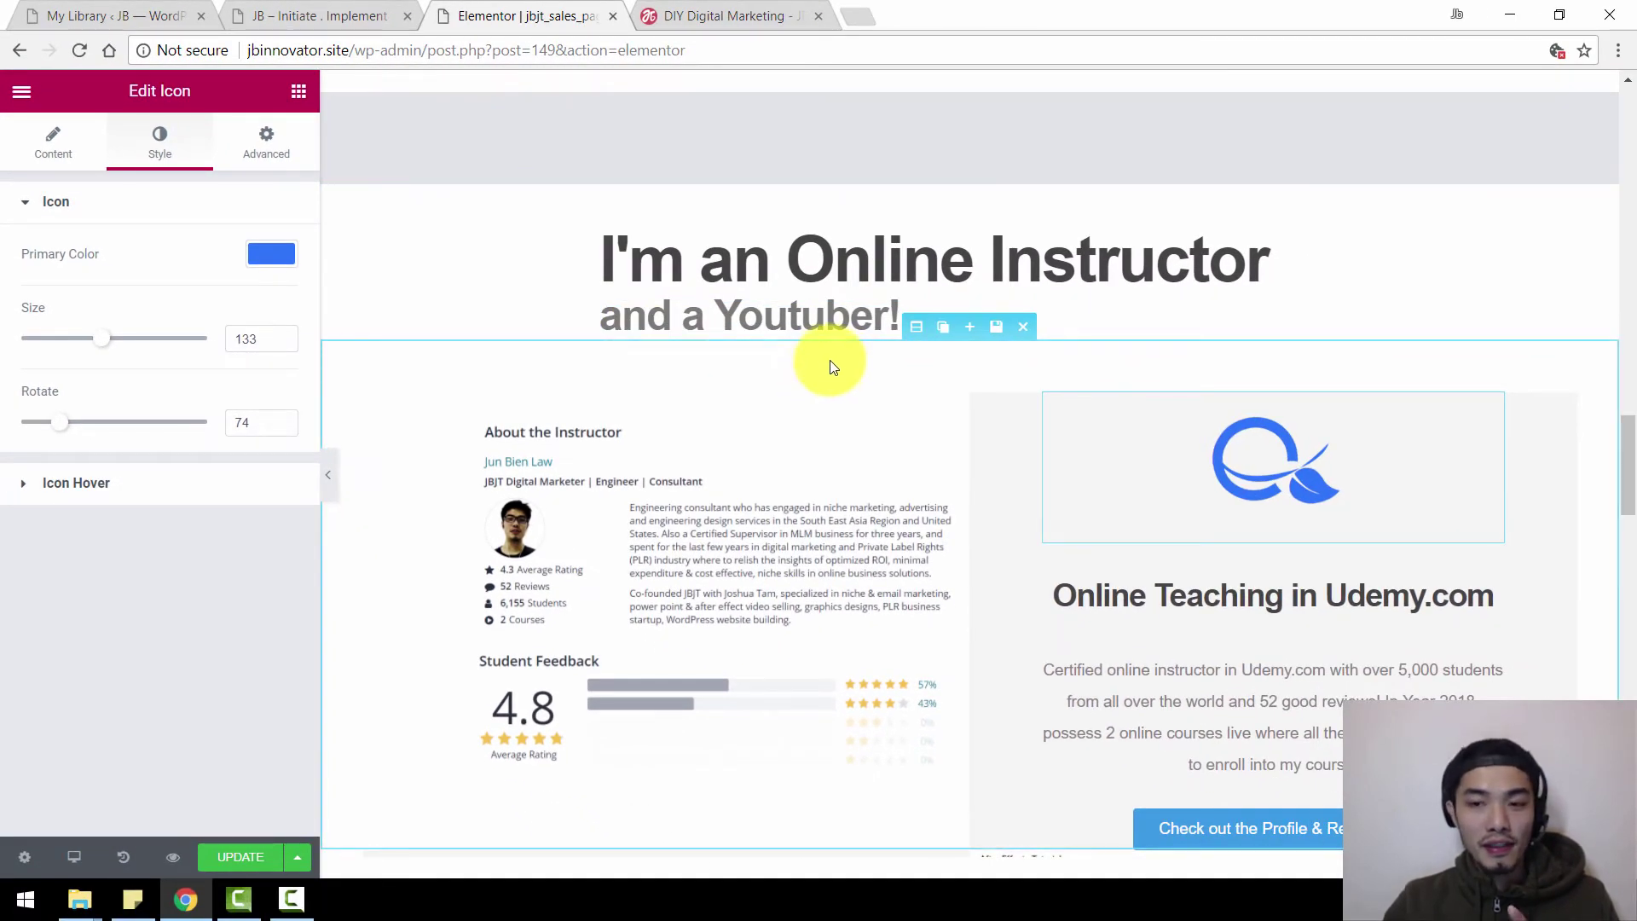
# Set the hover animation of the "Check out the Profile & Reviews" button to Grow
pyautogui.scroll(-2, 833, 367)
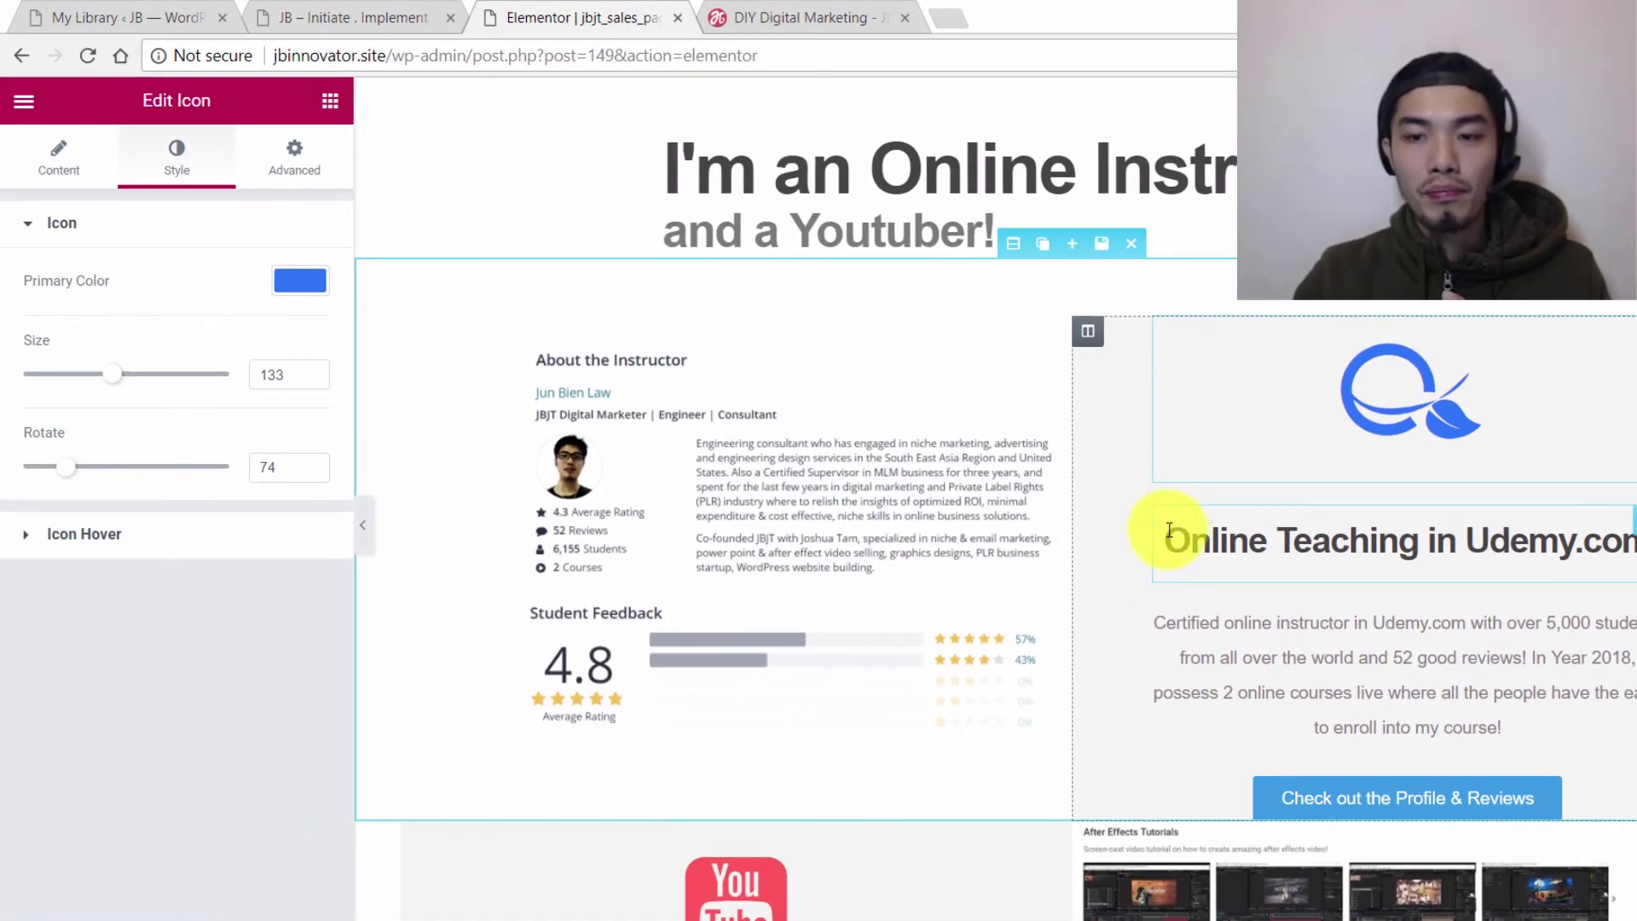
pyautogui.doubleClick(1380, 795)
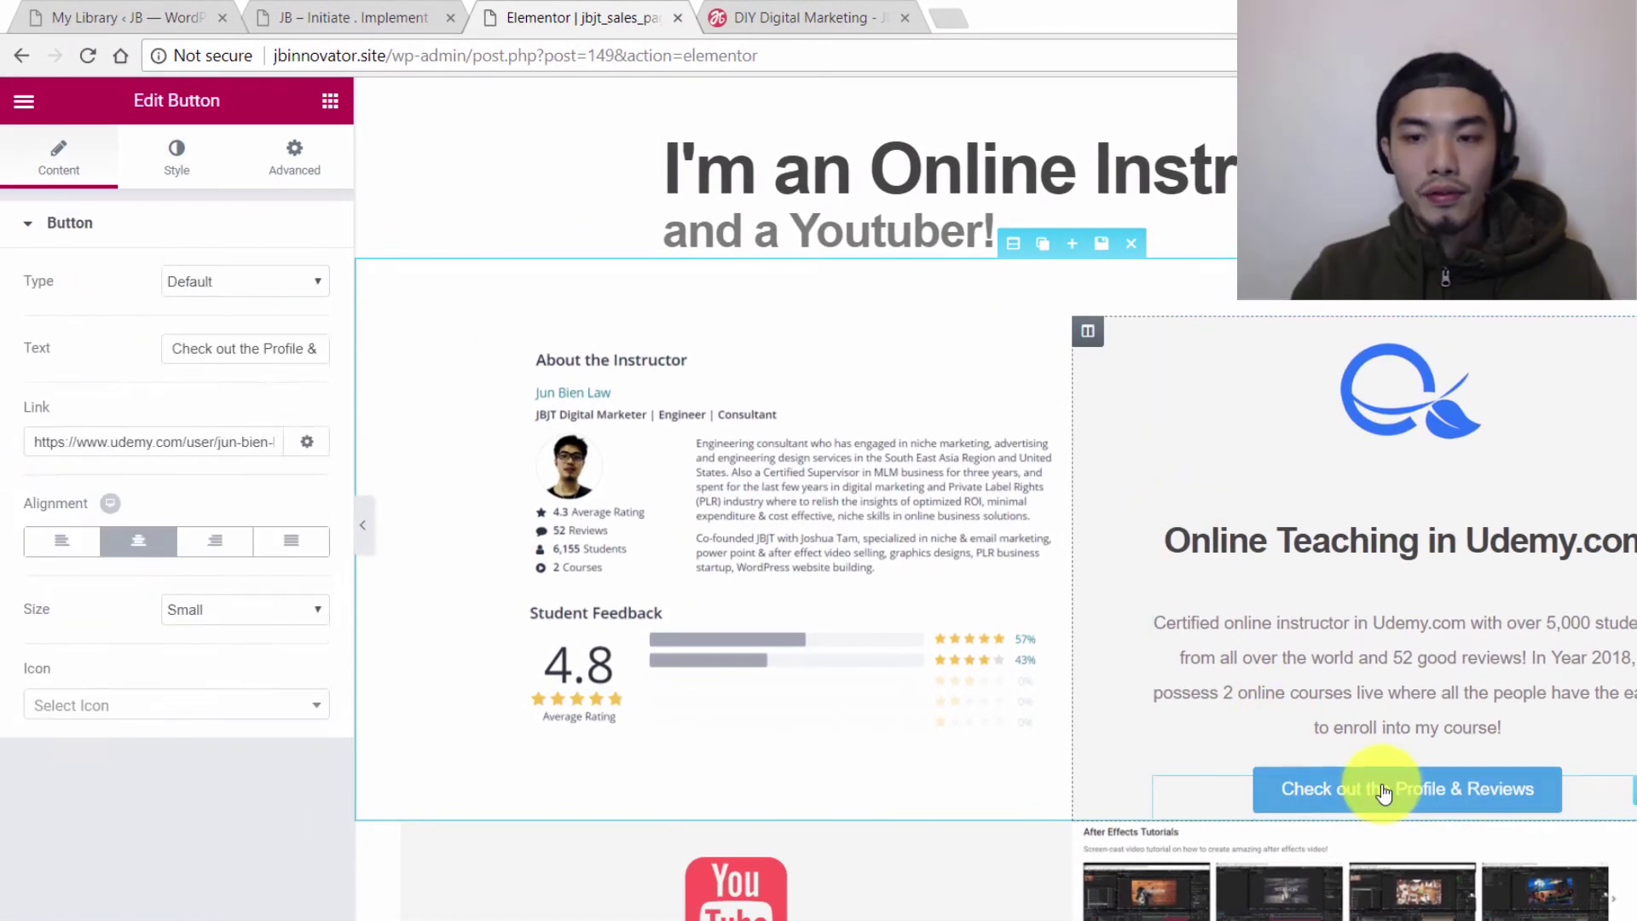
pyautogui.click(167, 176)
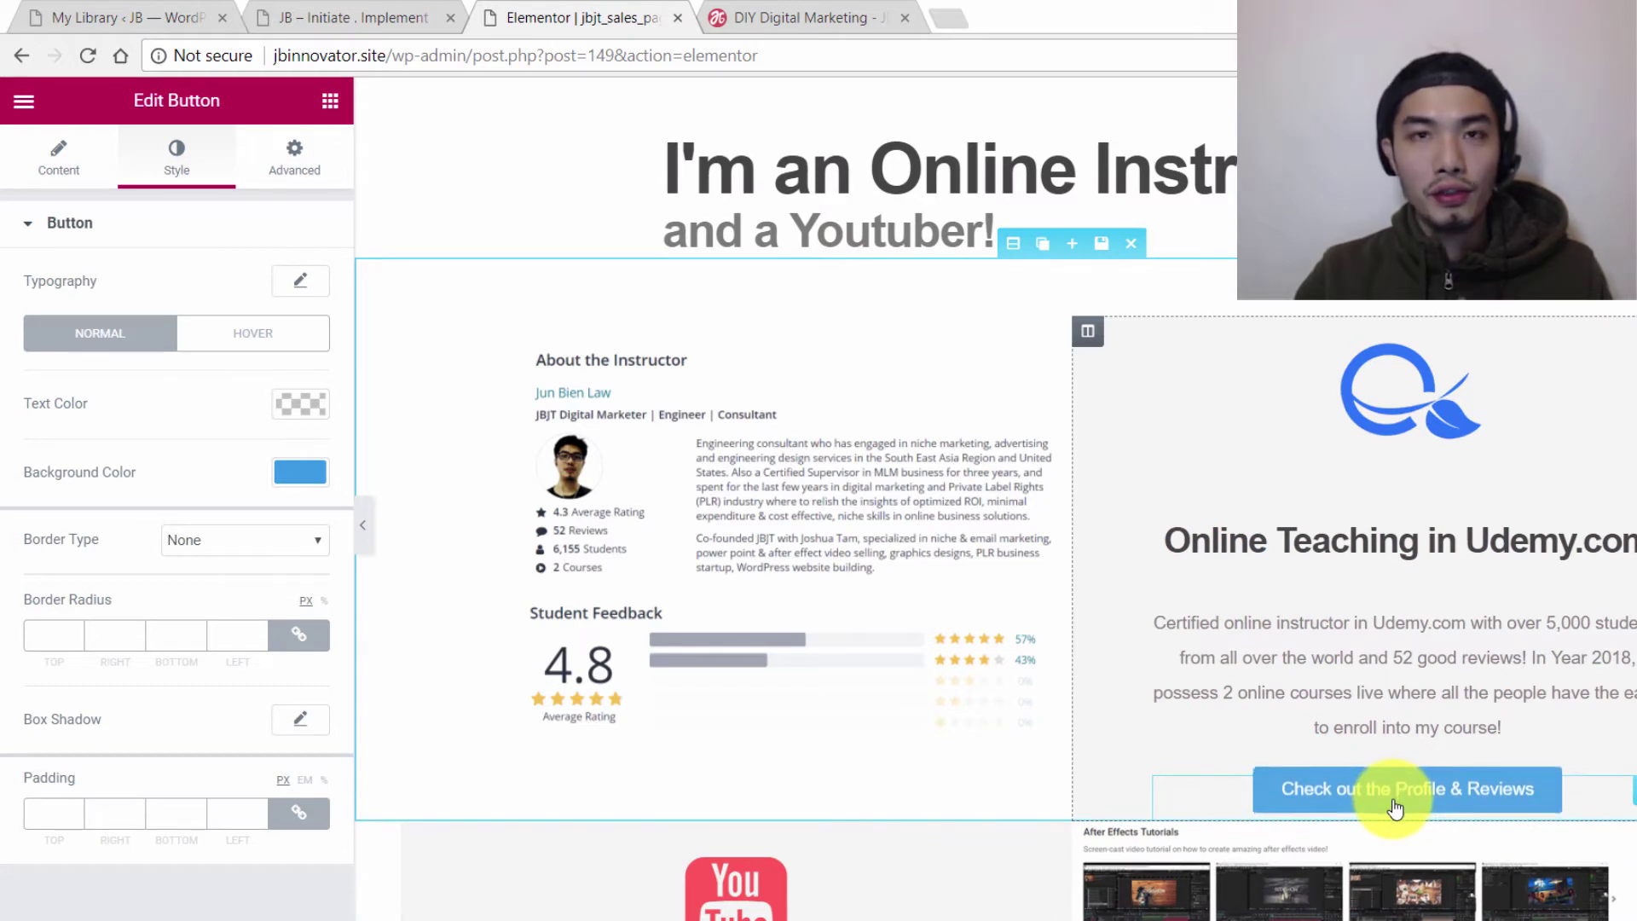
pyautogui.click(238, 341)
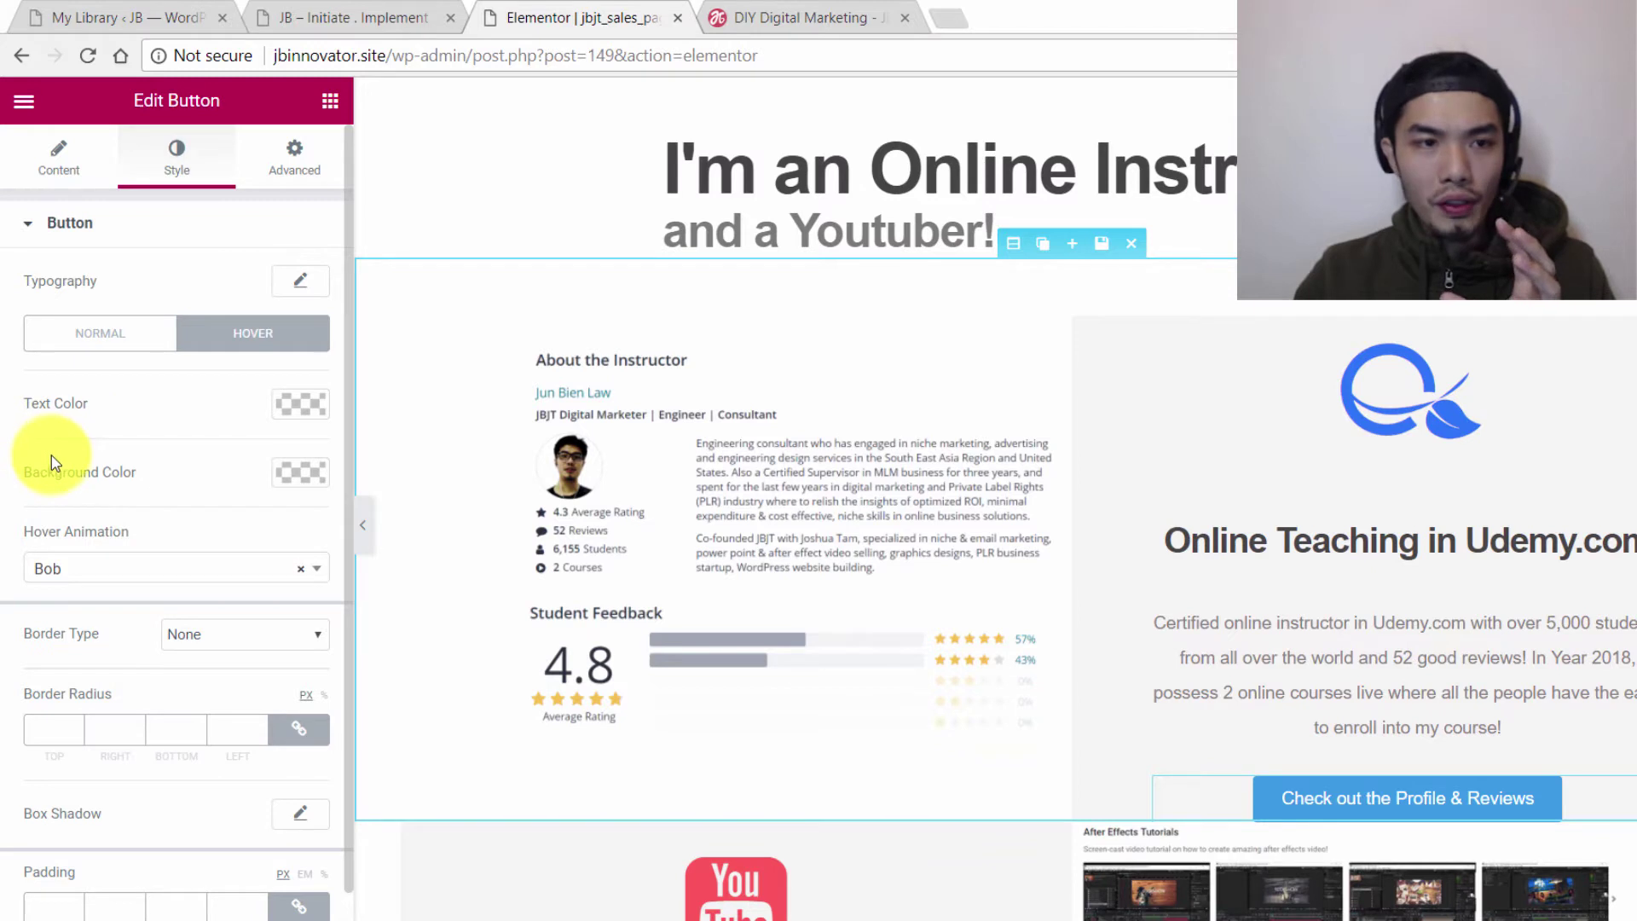
pyautogui.click(70, 570)
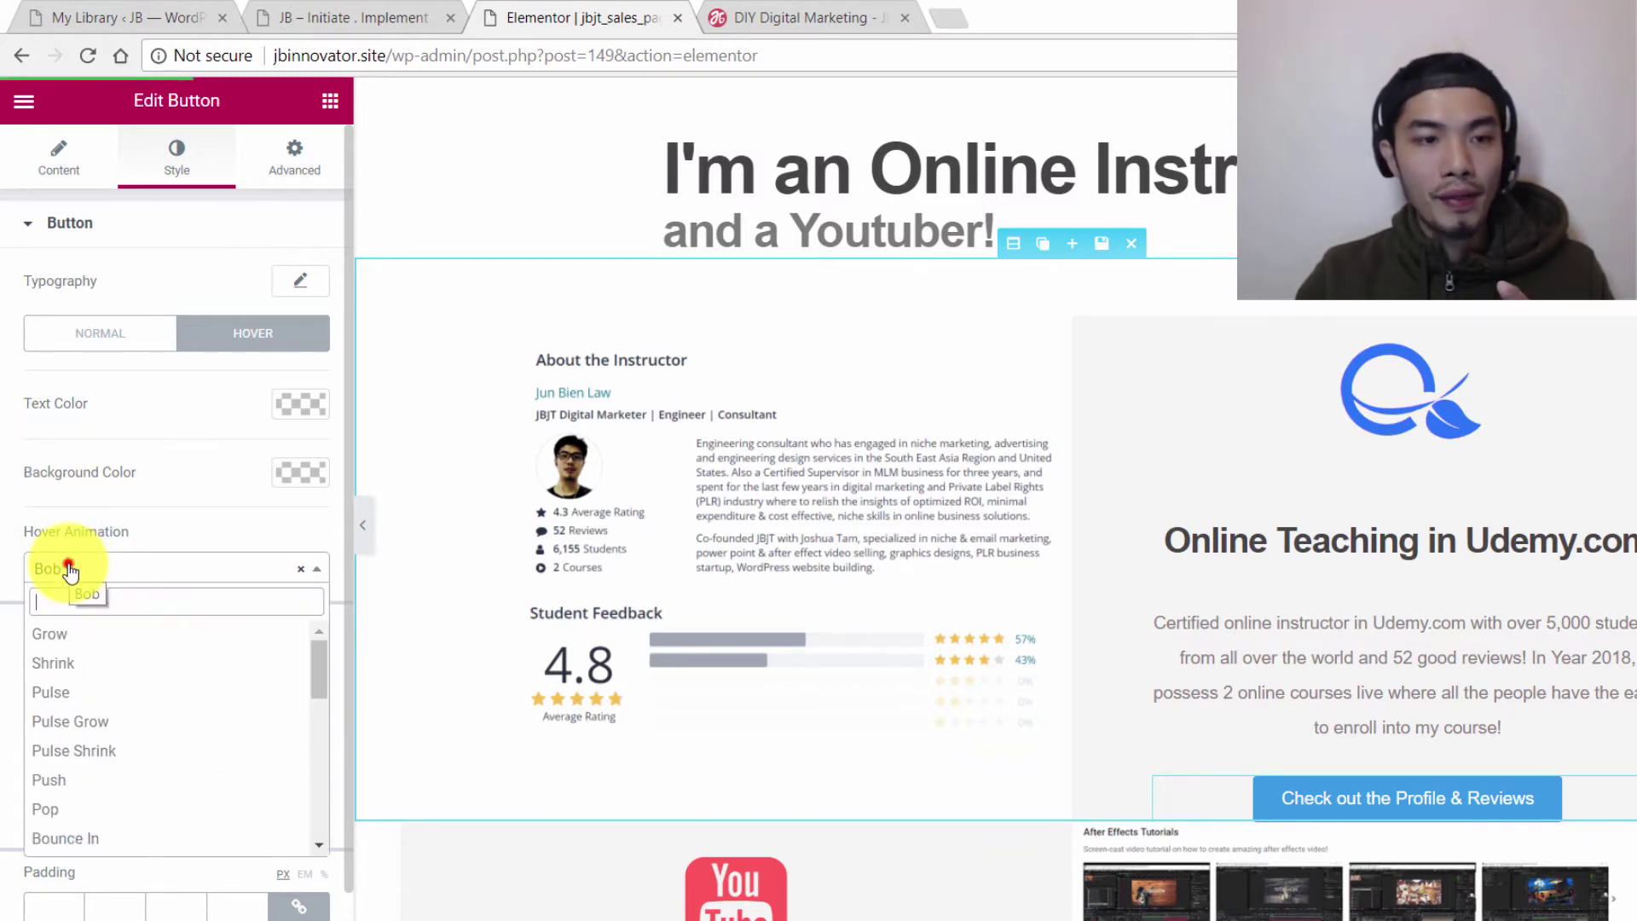
pyautogui.click(75, 638)
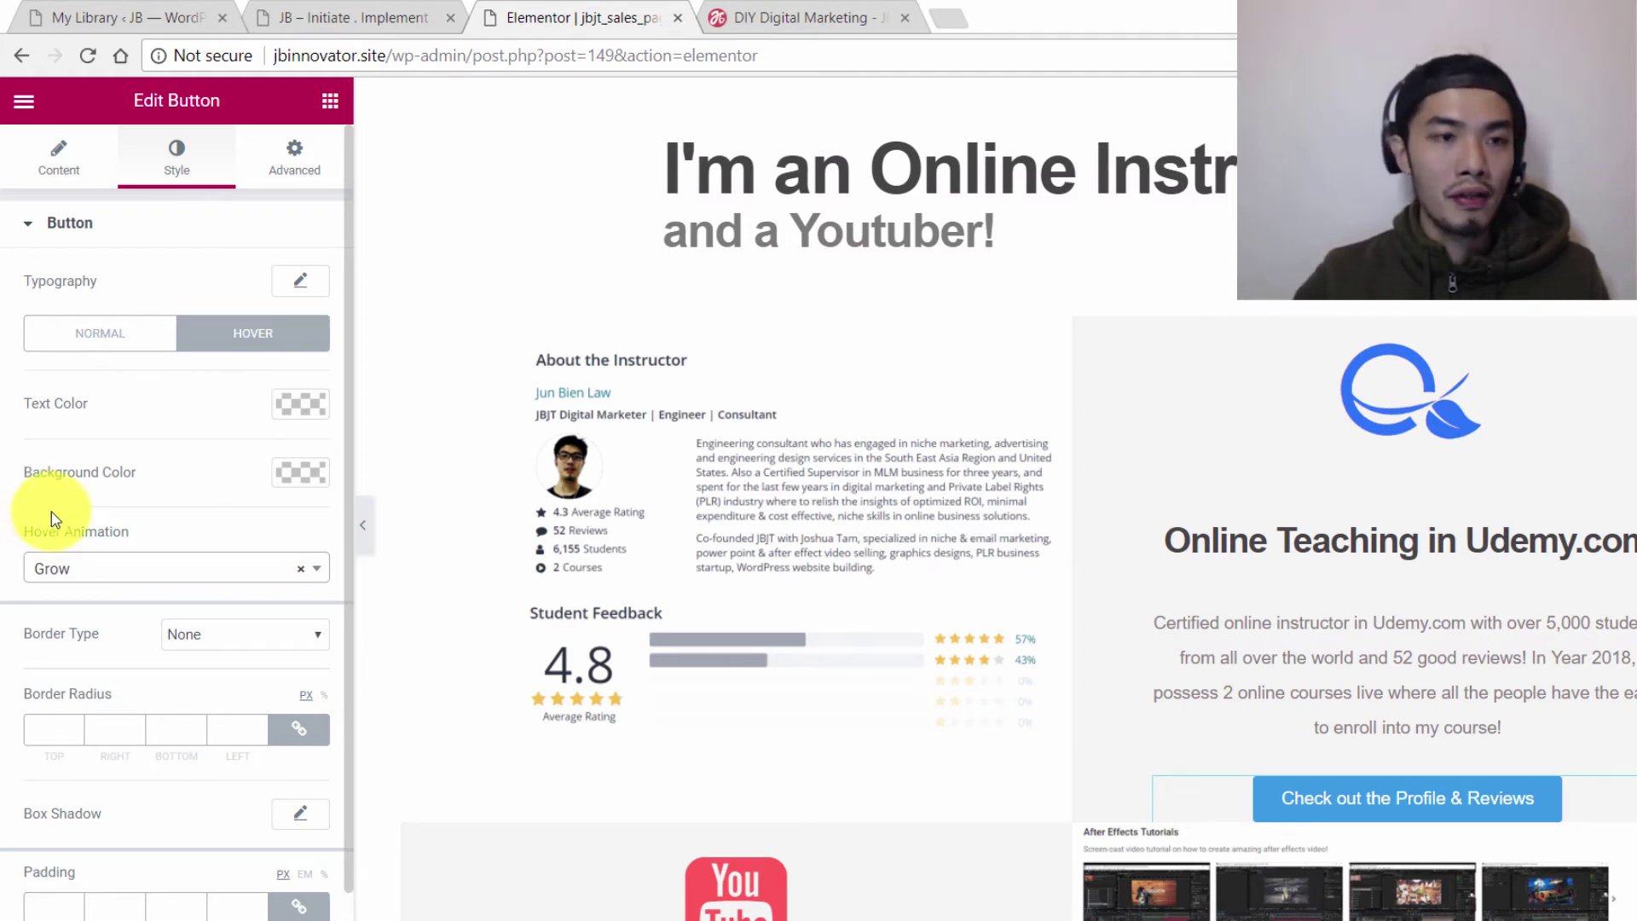
# Set the hover background color of the "Check out the Profile & Reviews" button to grey #7a7a7a
pyautogui.click(300, 474)
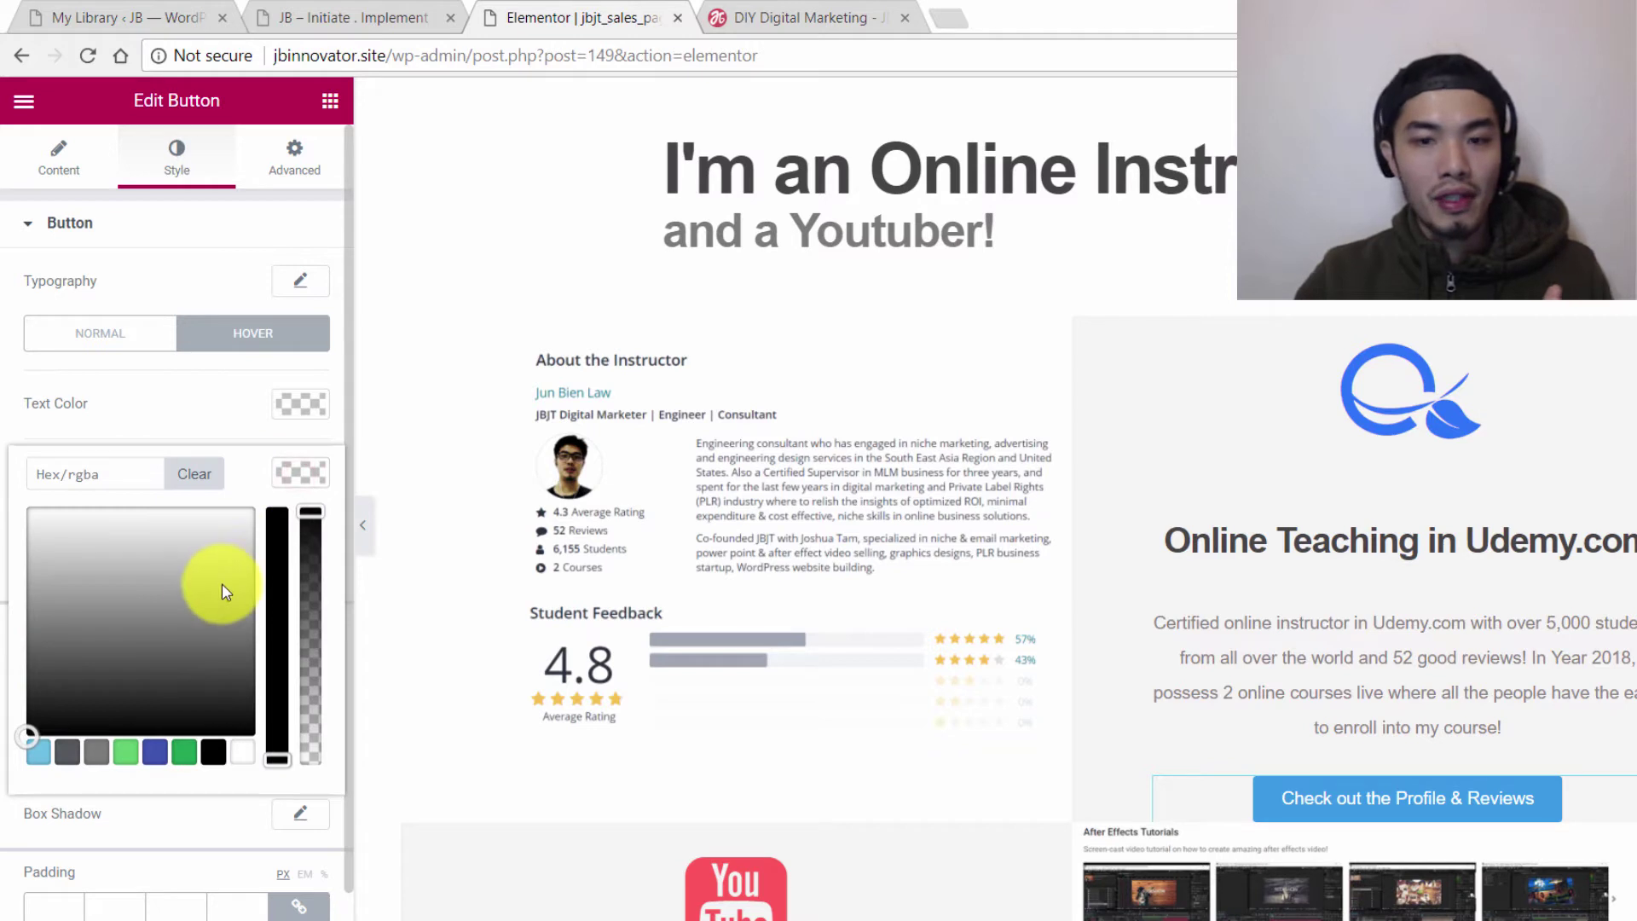
pyautogui.click(154, 752)
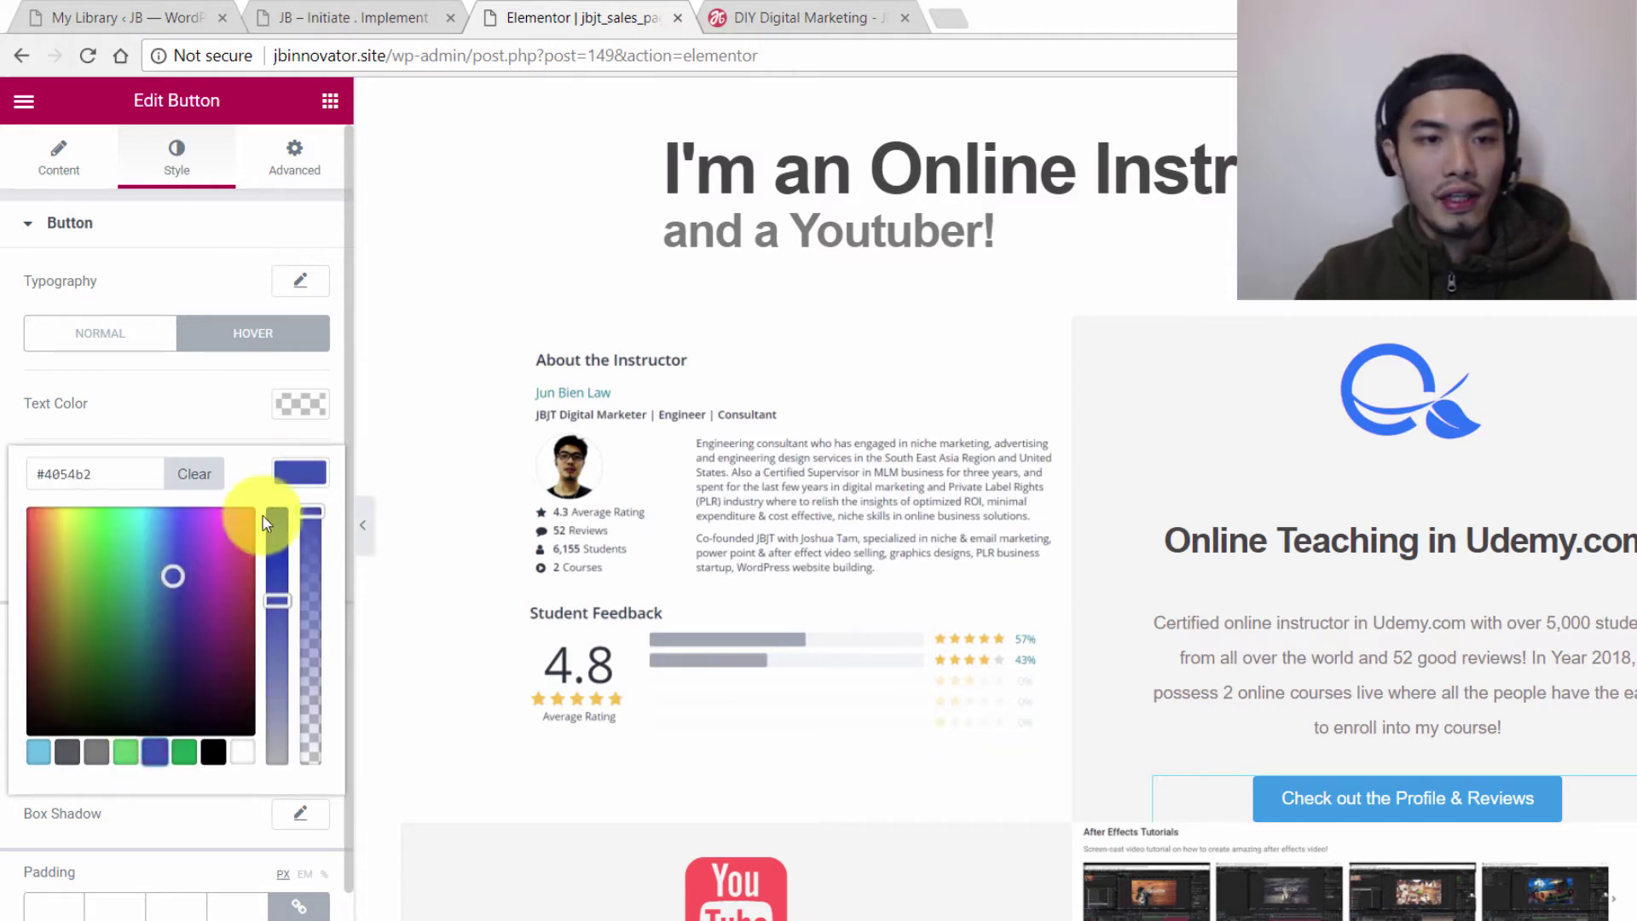
pyautogui.click(90, 754)
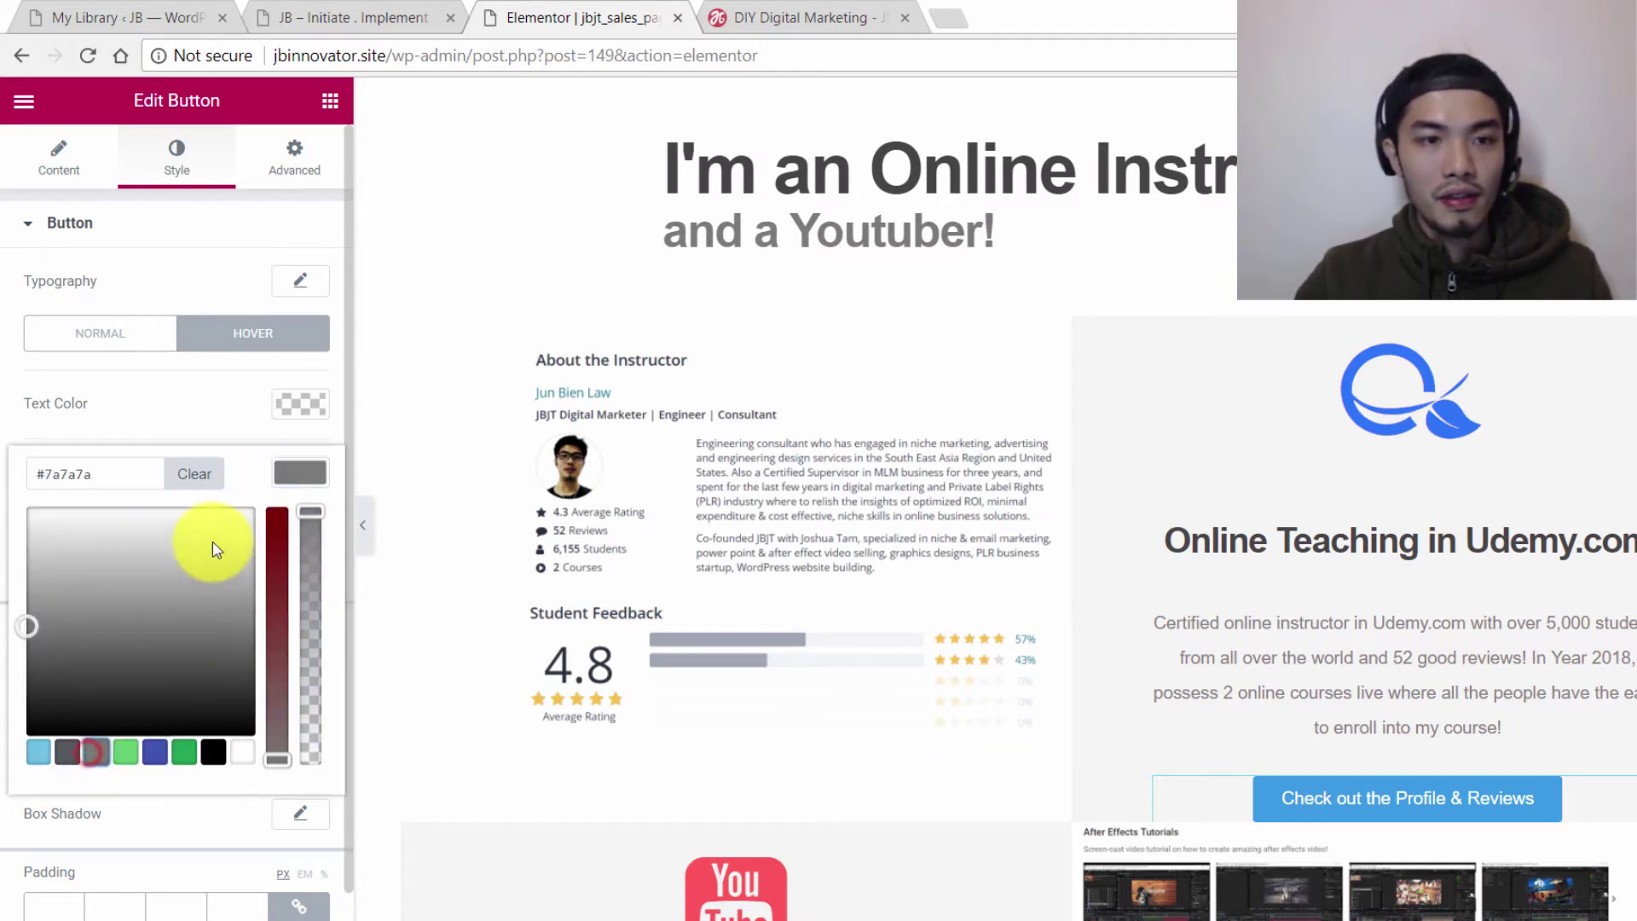
pyautogui.click(201, 797)
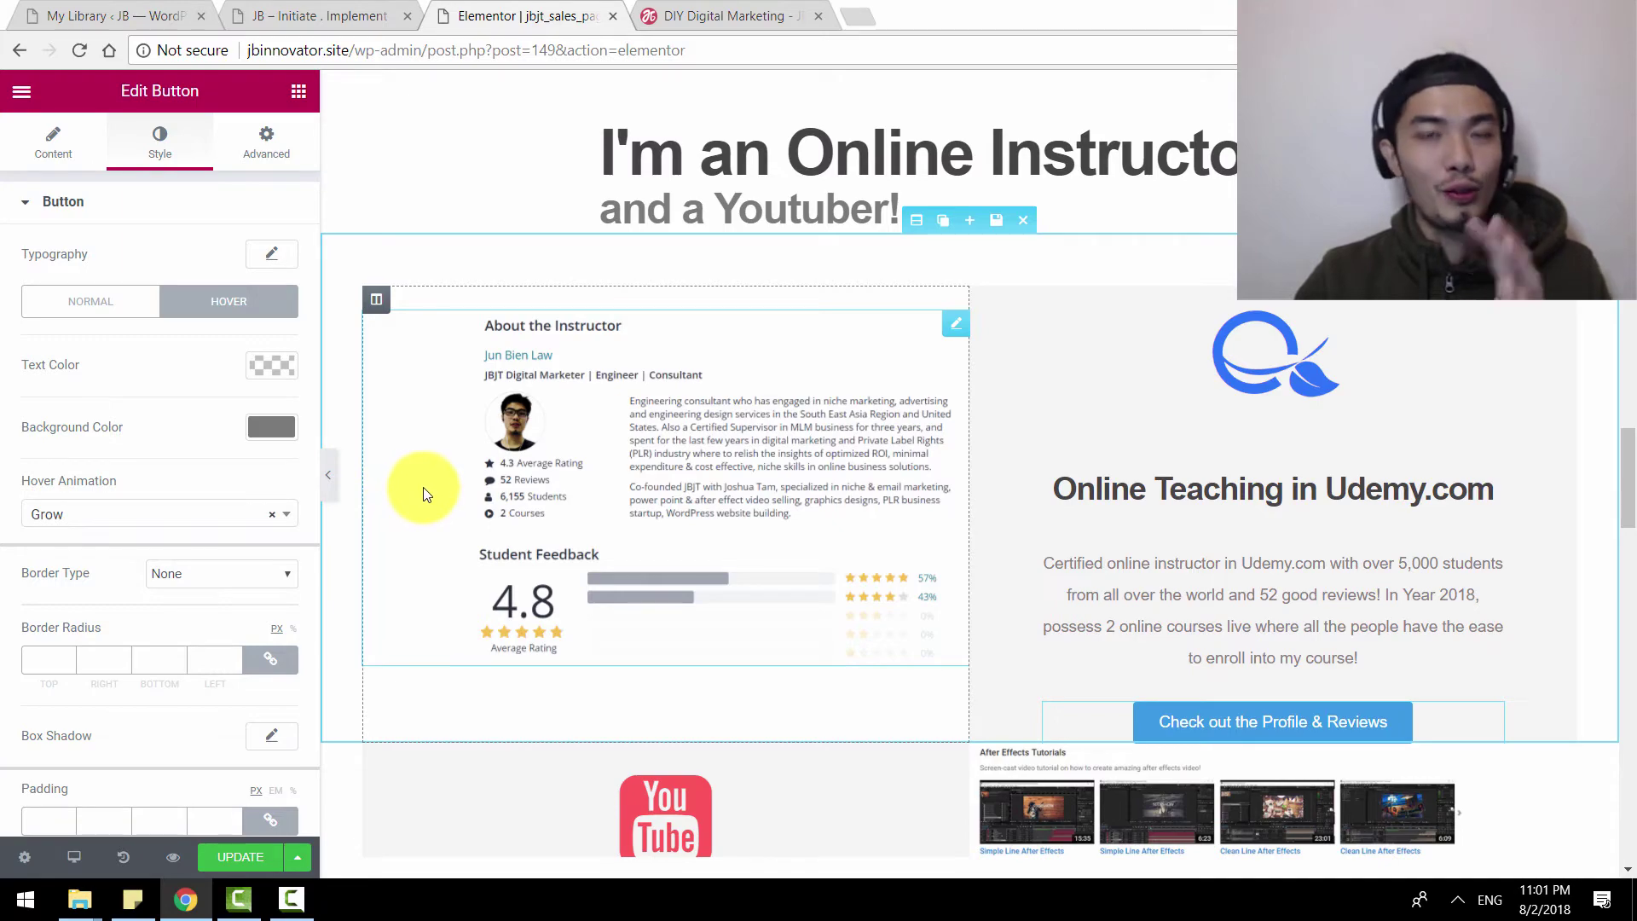
# Delete the bicycle image from the hover background of the "Question & Answer" section
pyautogui.moveTo(1626, 482); pyautogui.dragTo(1625, 608)
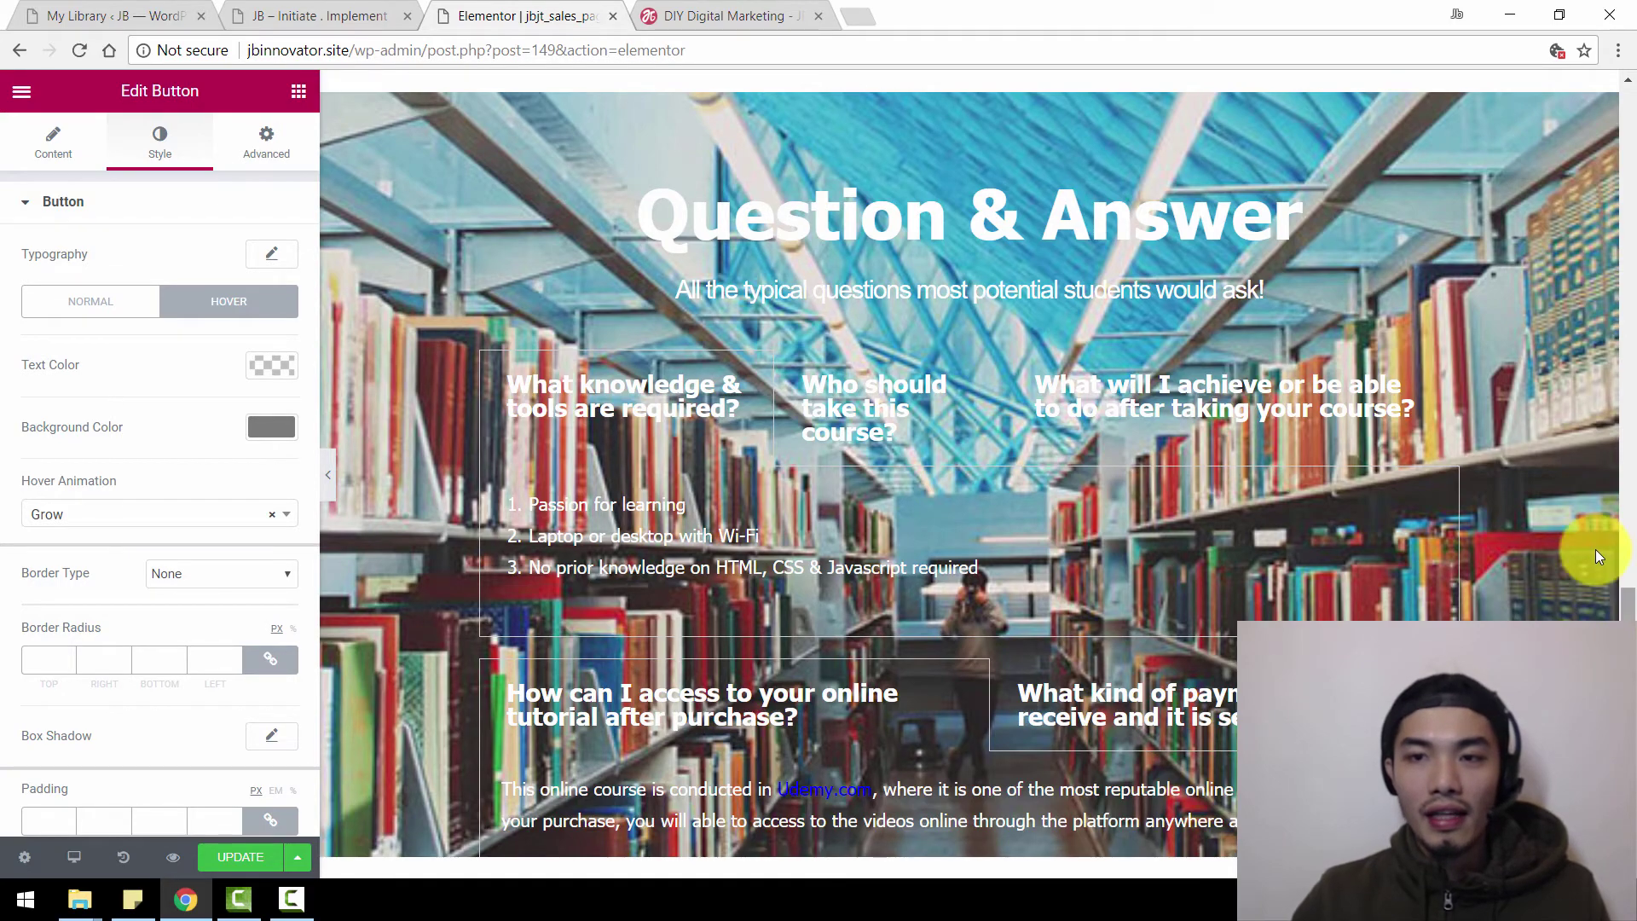
pyautogui.scroll(1, 1127, 422)
pyautogui.scroll(1, 1127, 422)
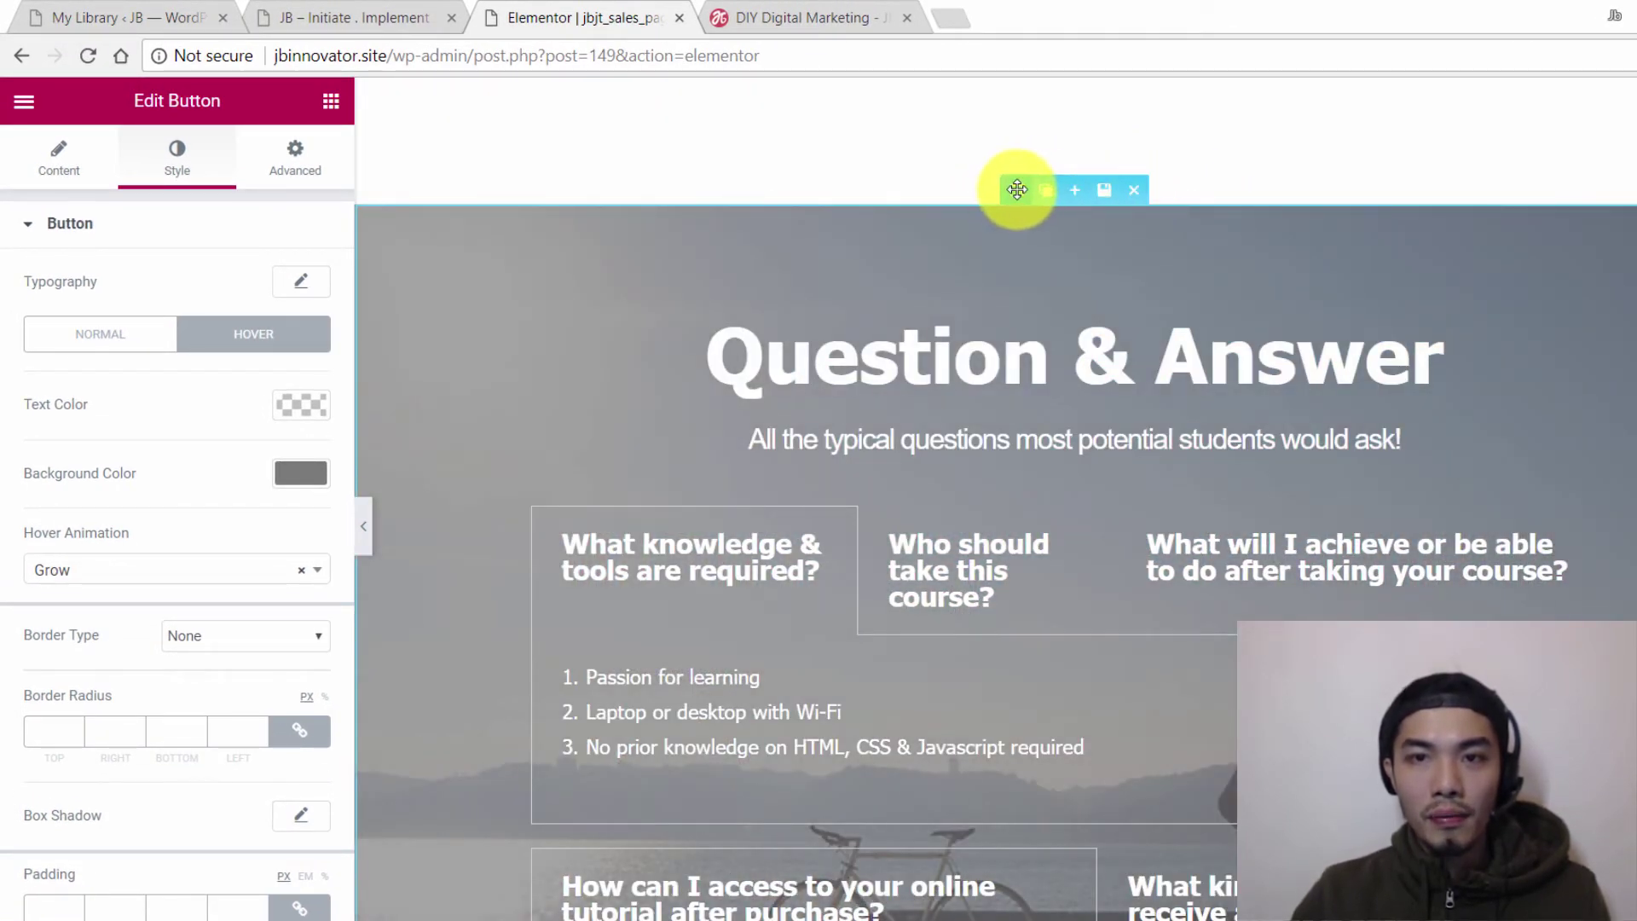
pyautogui.moveTo(1014, 190)
pyautogui.mouseDown()
pyautogui.moveTo(1005, 213)
pyautogui.moveTo(1023, 201)
pyautogui.mouseUp()
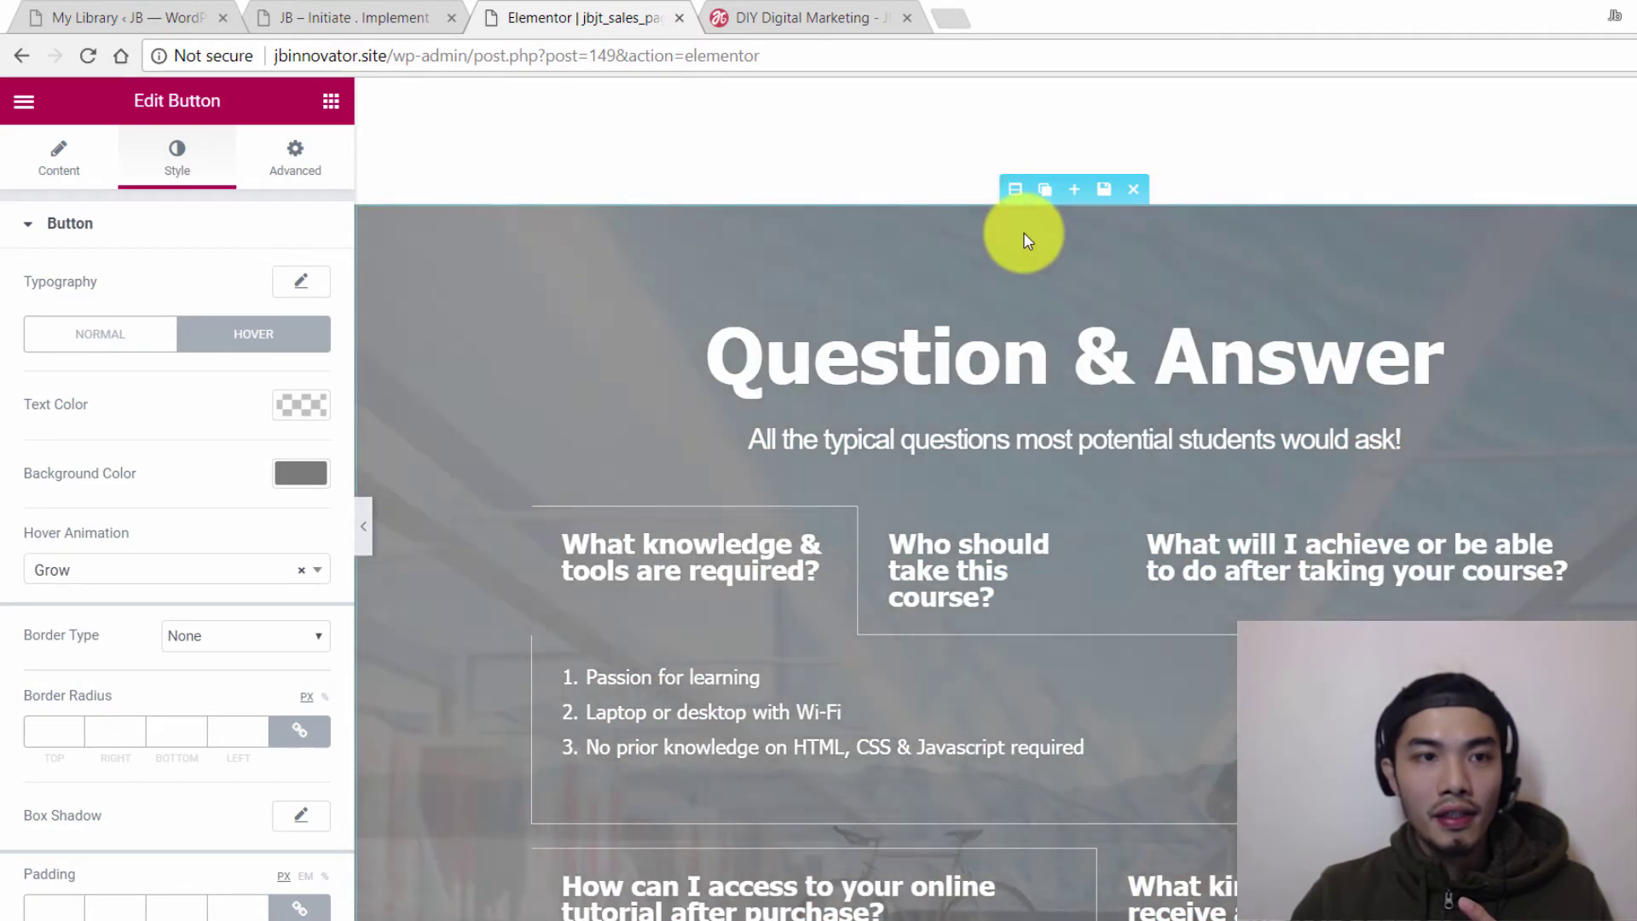
pyautogui.click(1013, 197)
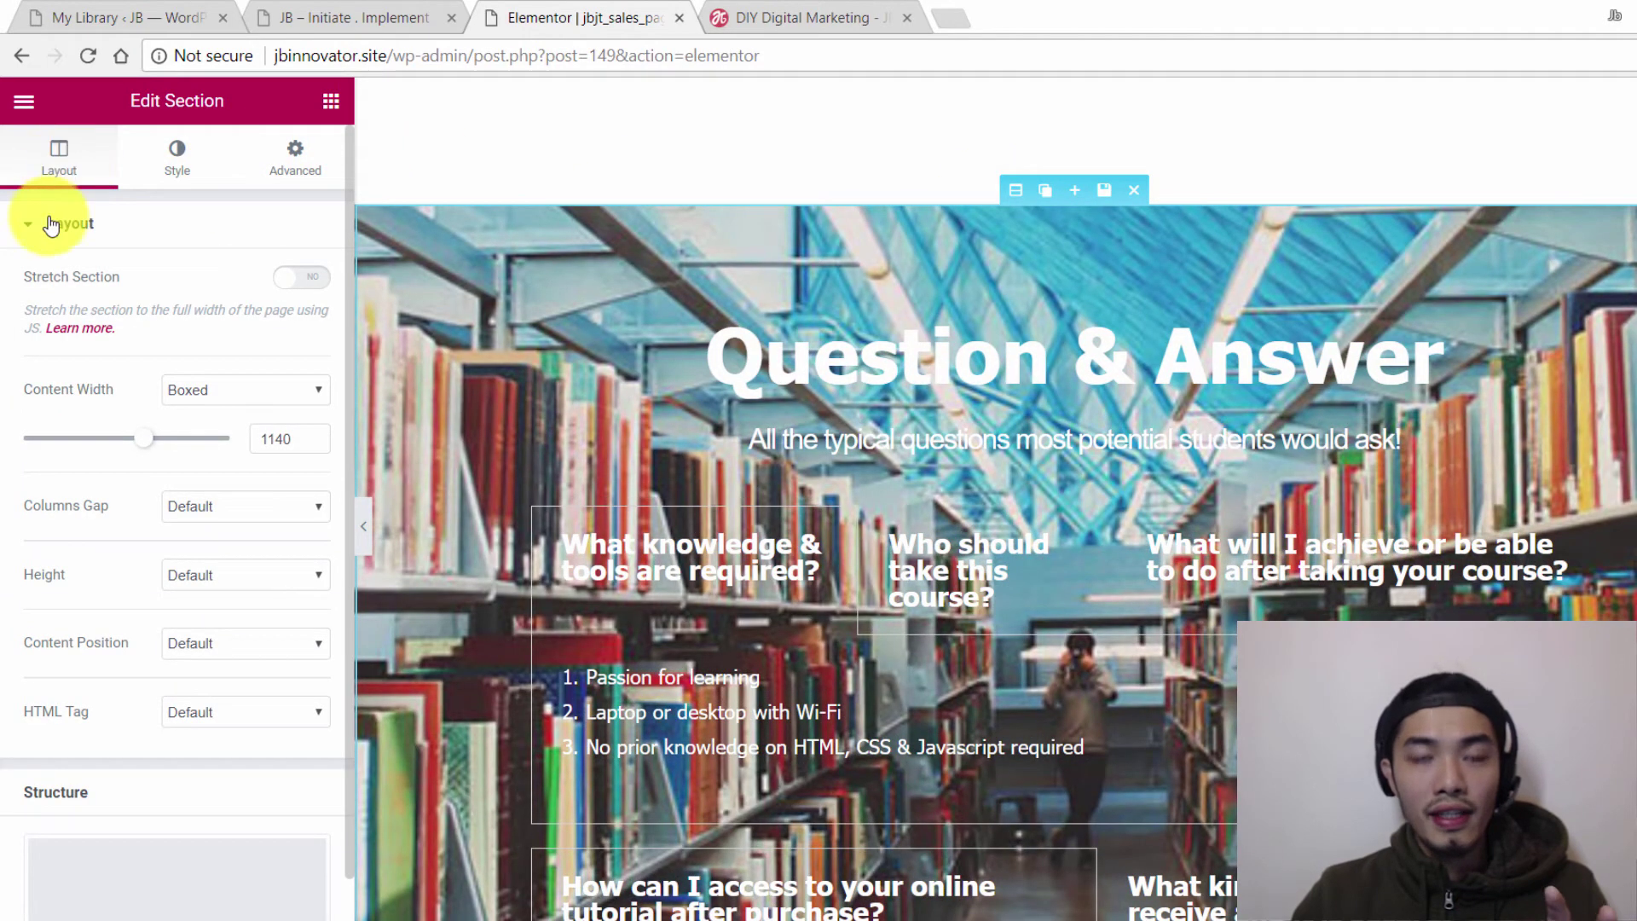
pyautogui.click(181, 177)
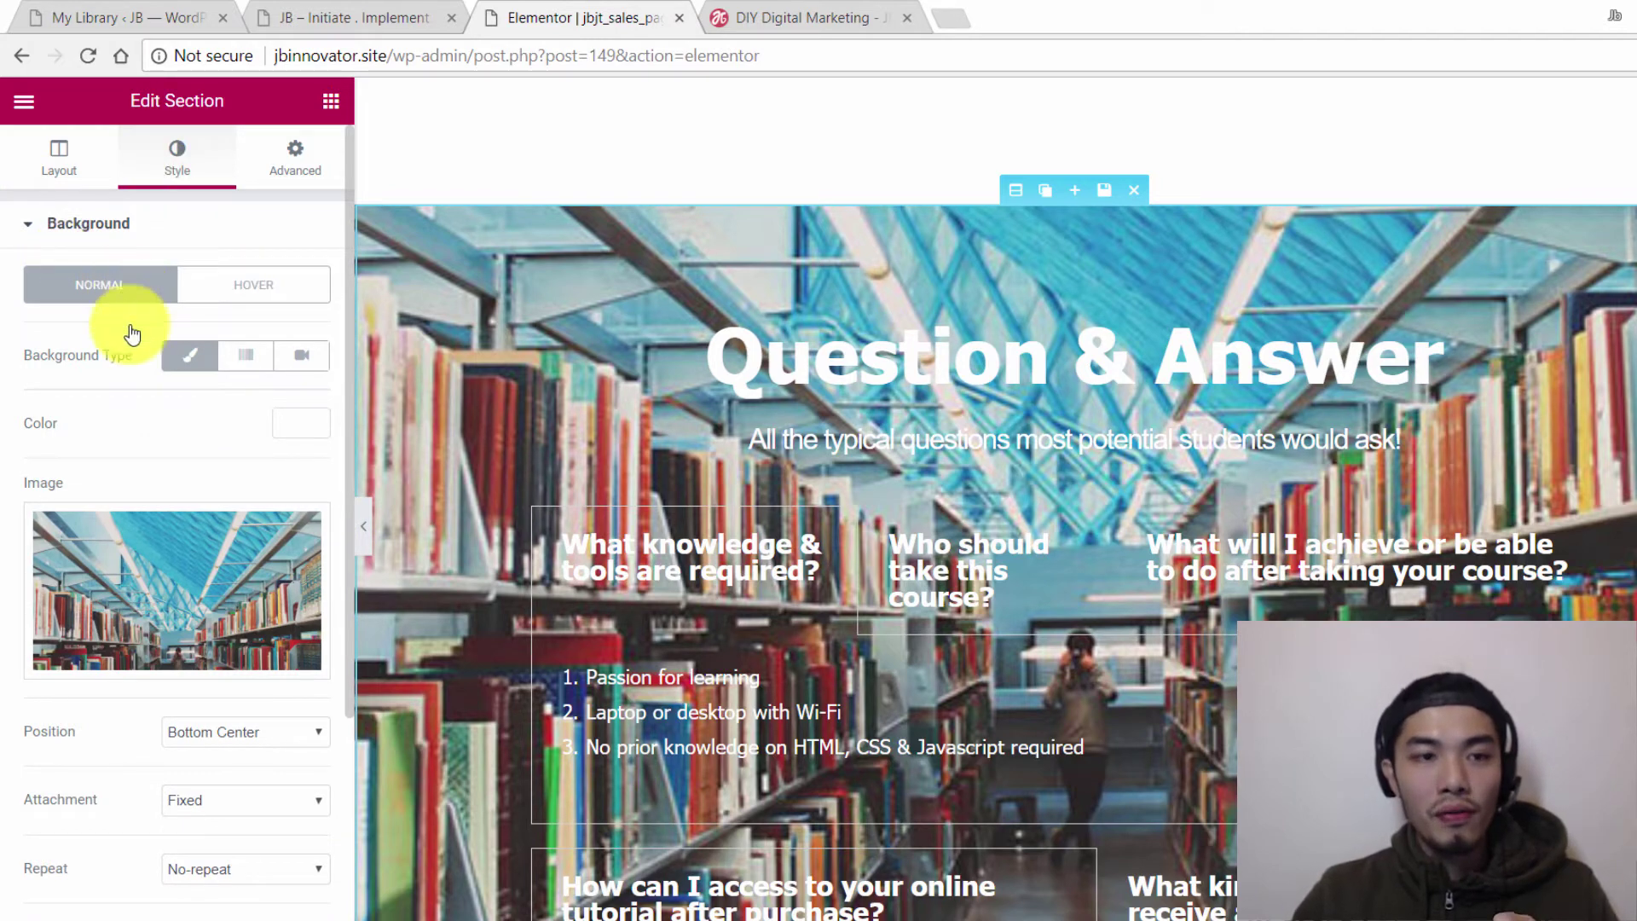
pyautogui.moveTo(193, 540)
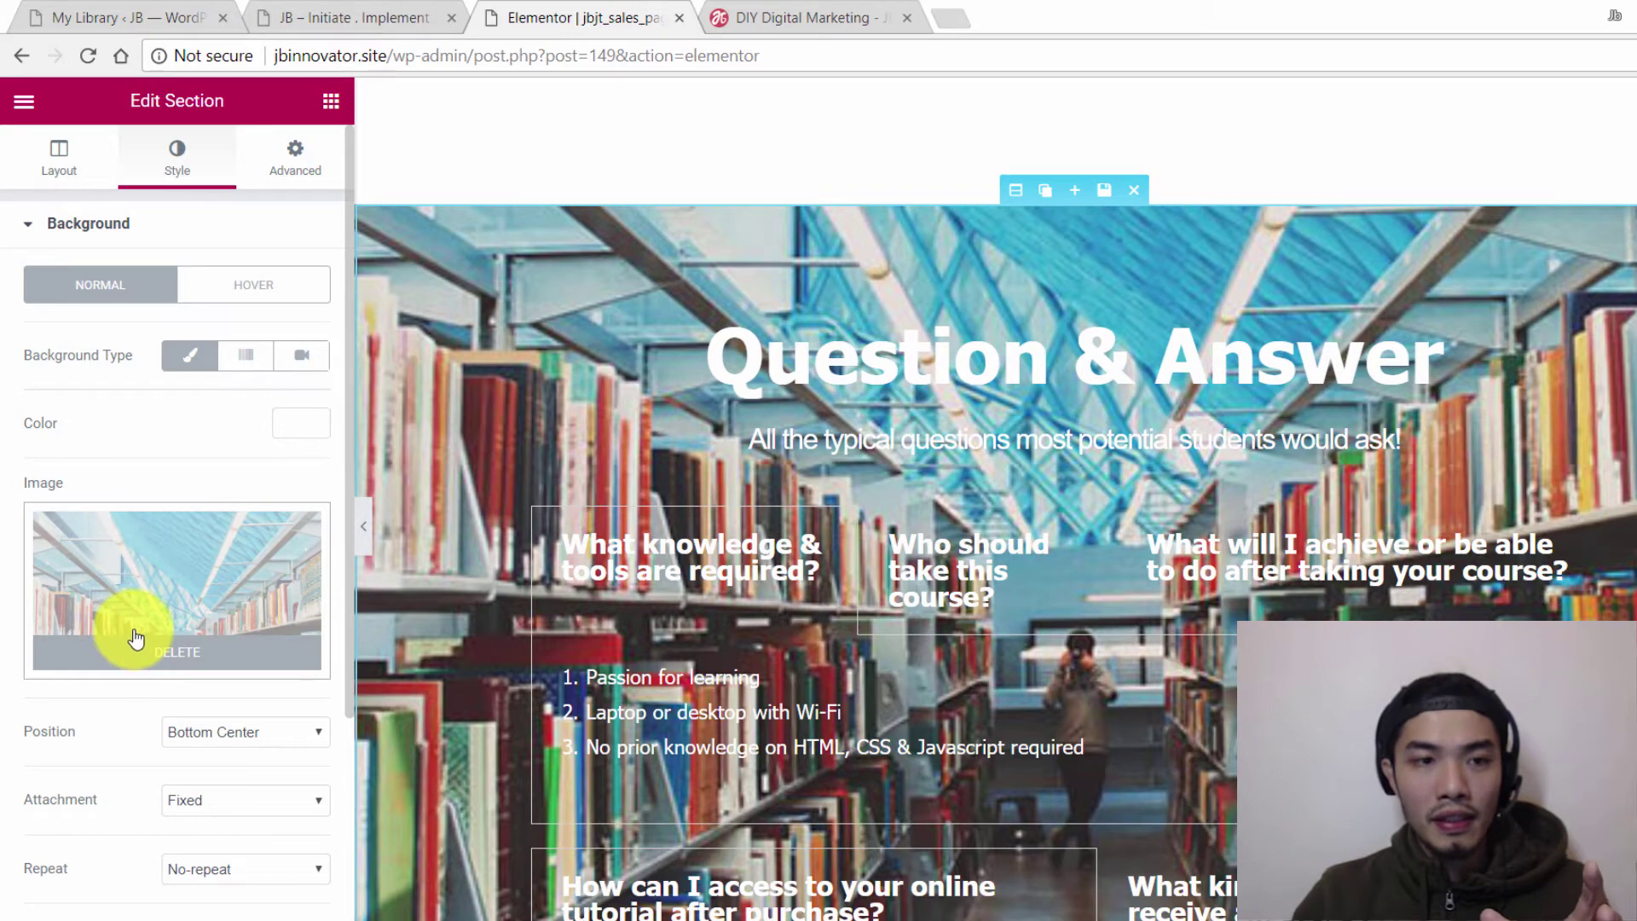
pyautogui.click(256, 297)
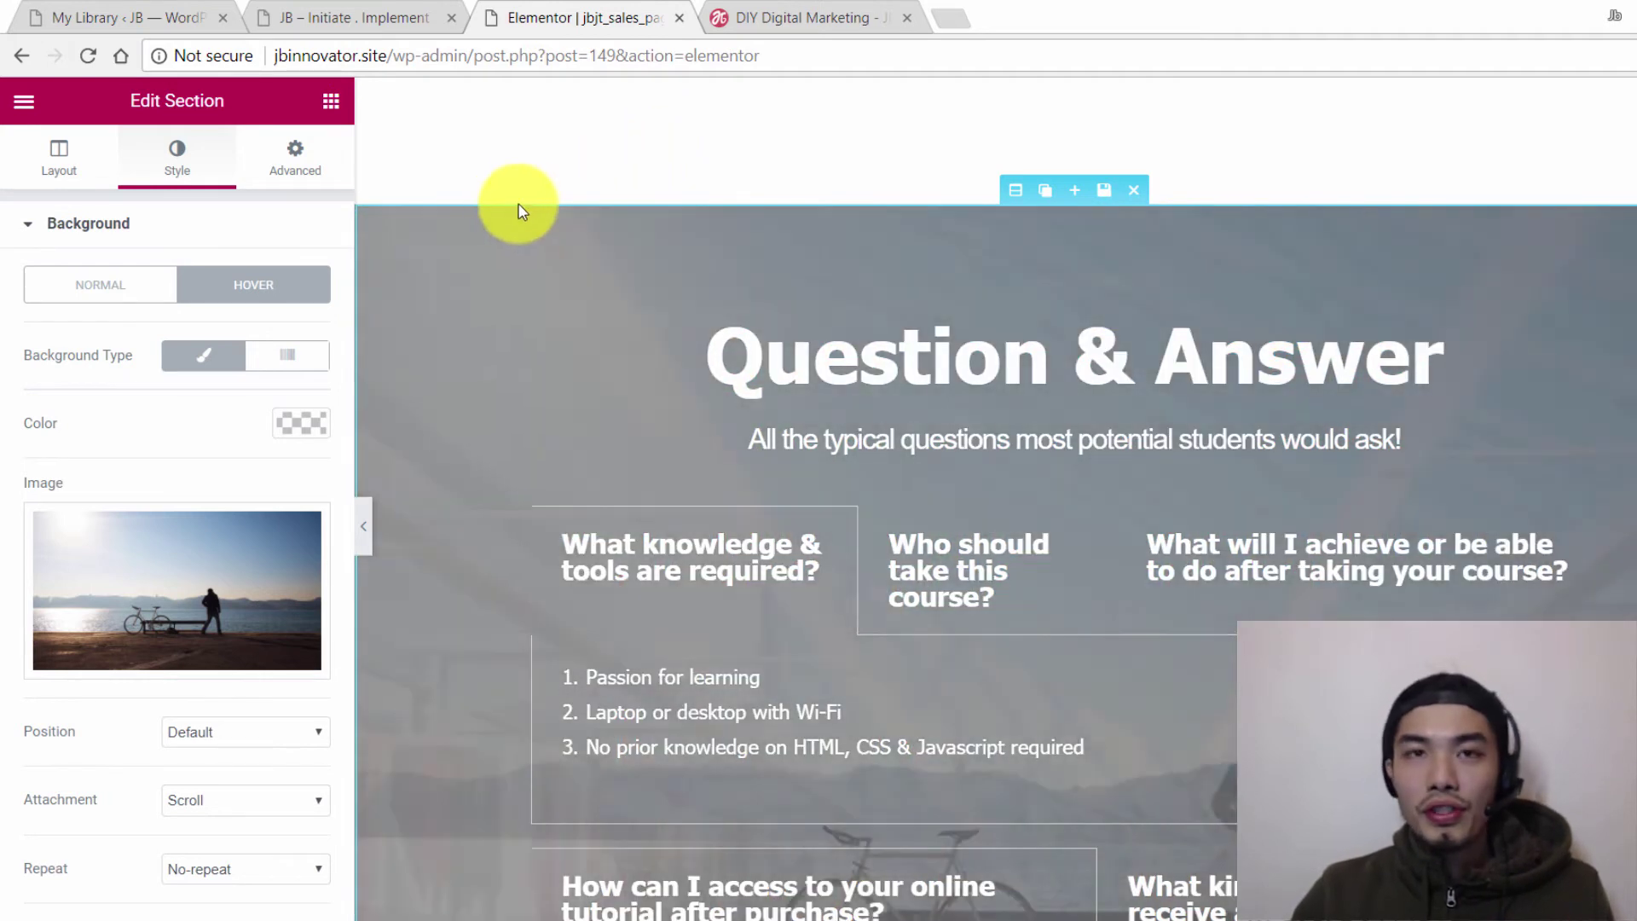
pyautogui.moveTo(202, 602)
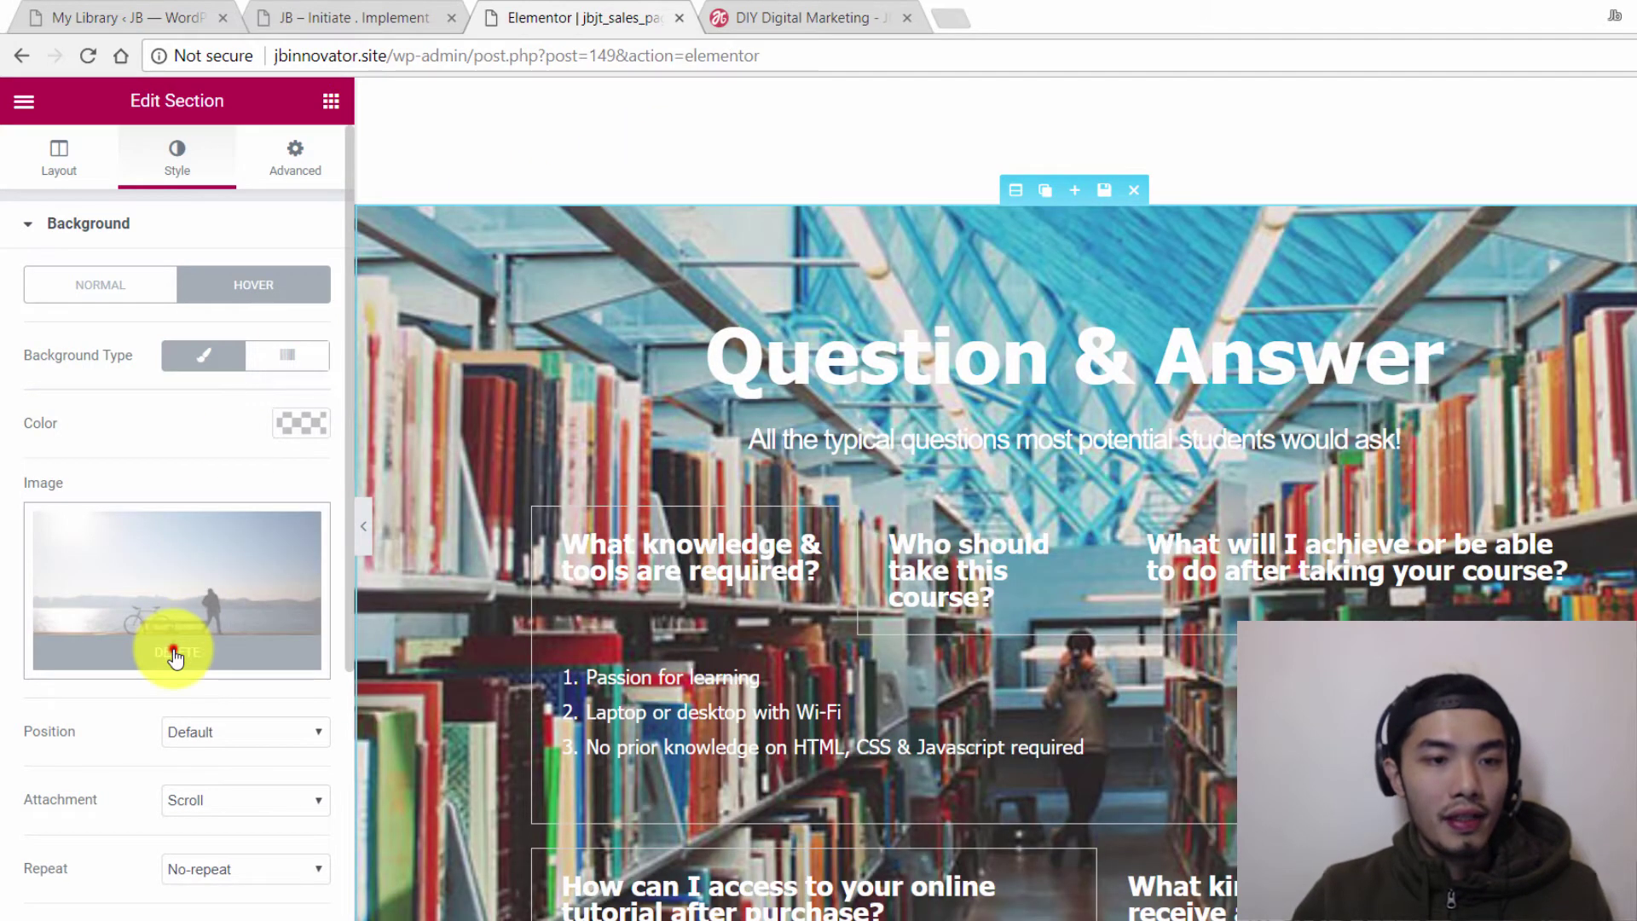
pyautogui.click(174, 656)
# Upload the "Business 19(s)" image from the images folder and insert it as the "Question & Answer" section's hover background
pyautogui.click(226, 628)
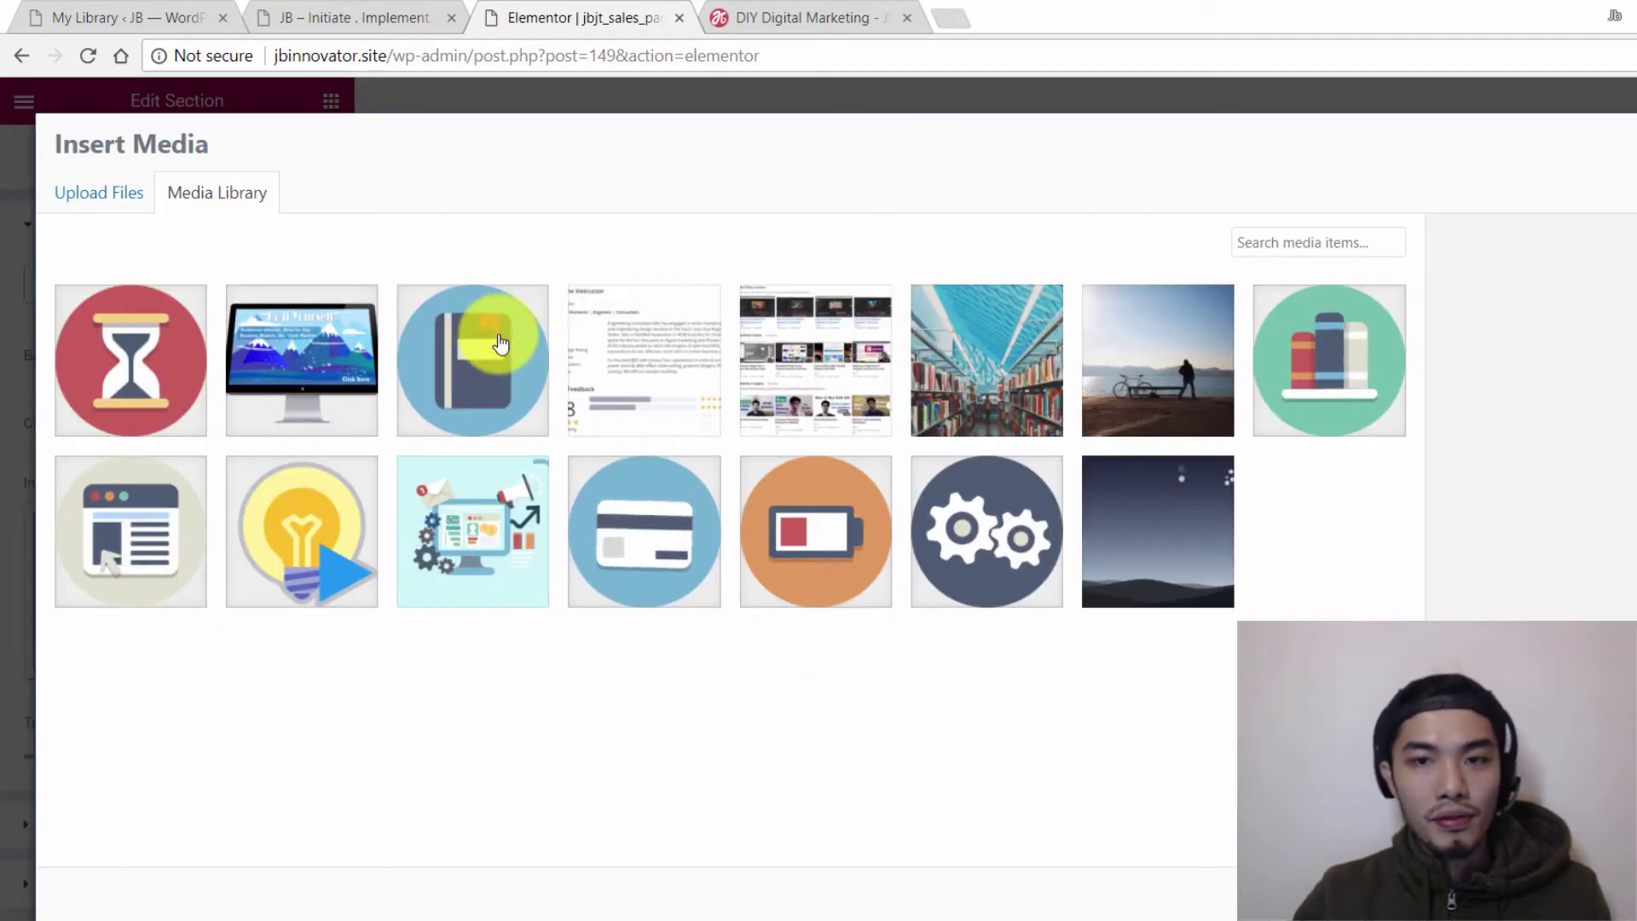
pyautogui.click(94, 192)
pyautogui.click(924, 526)
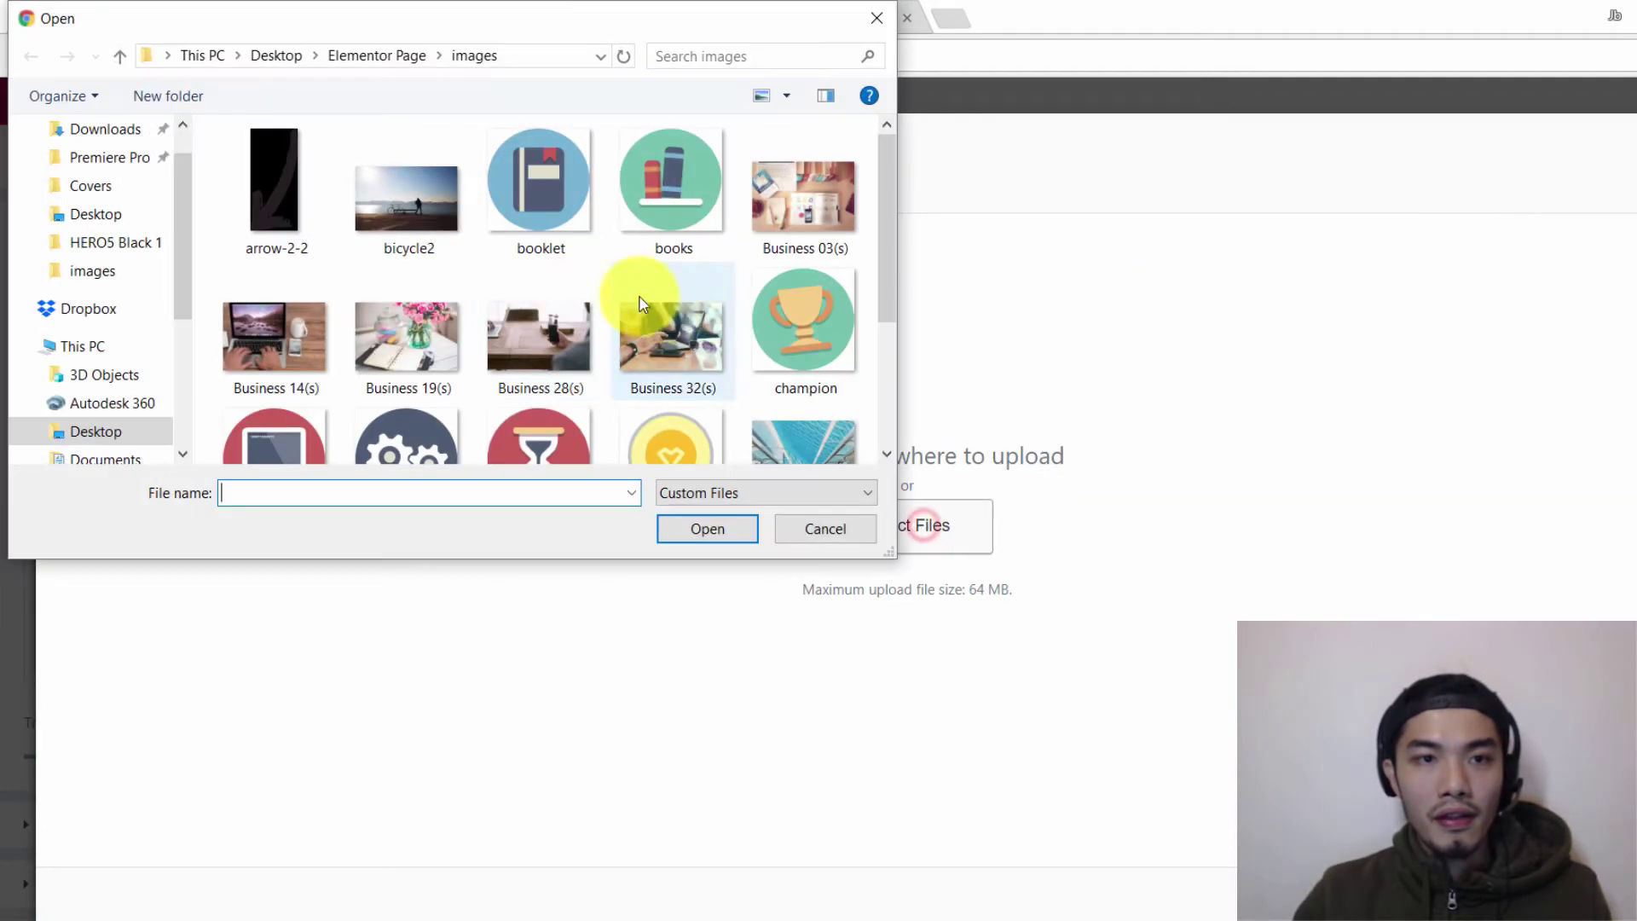
pyautogui.scroll(-2, 420, 311)
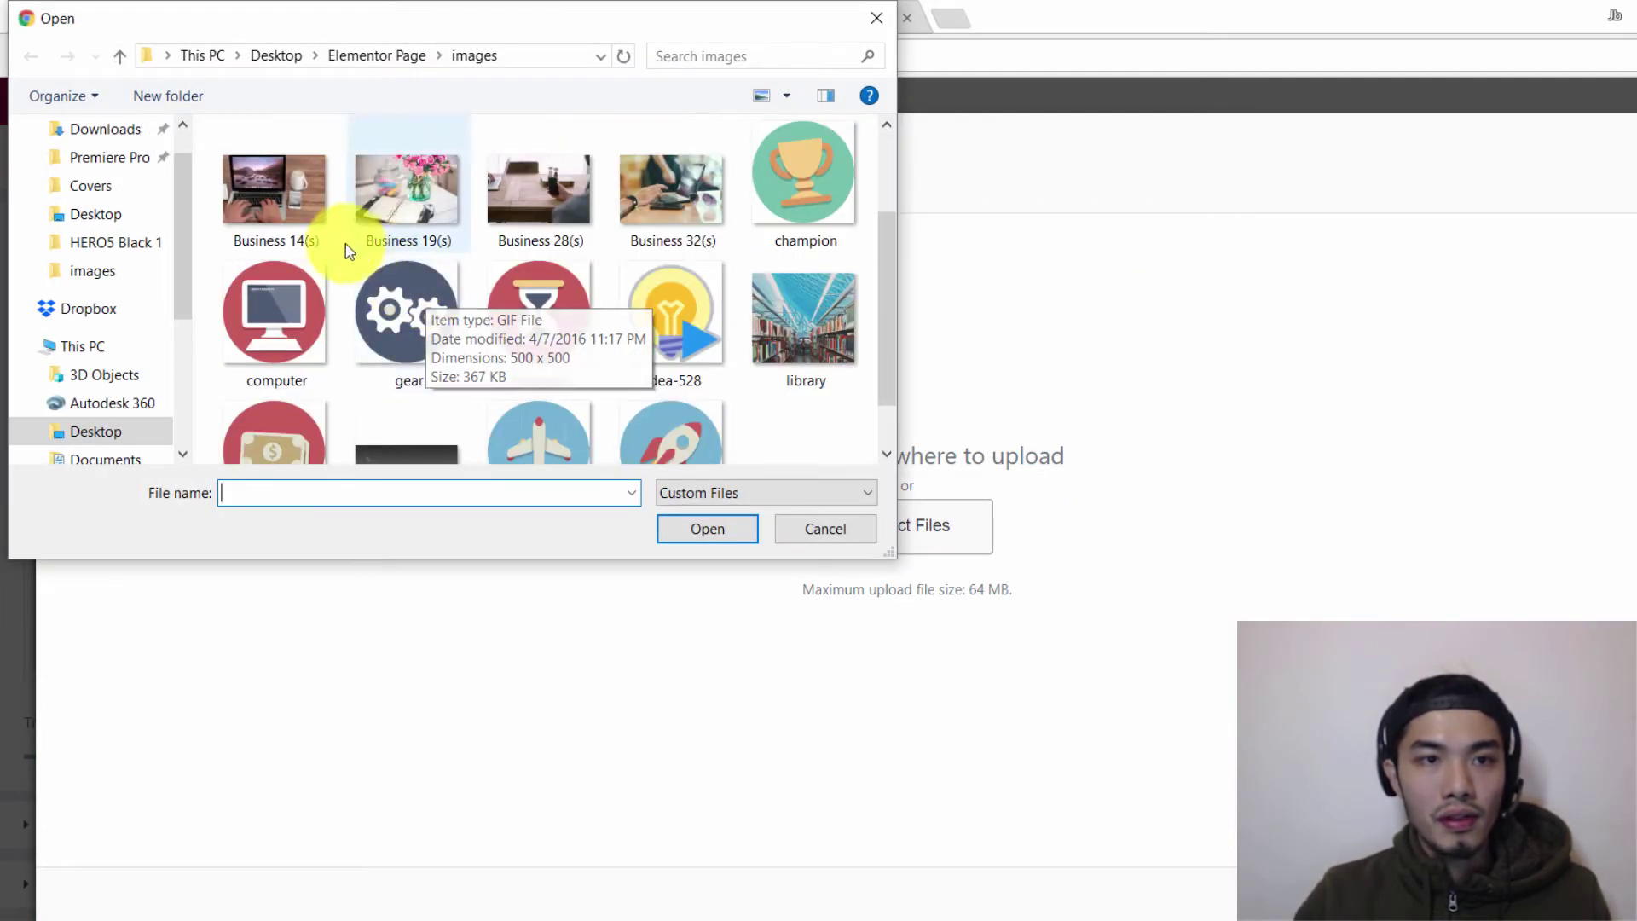
pyautogui.doubleClick(409, 192)
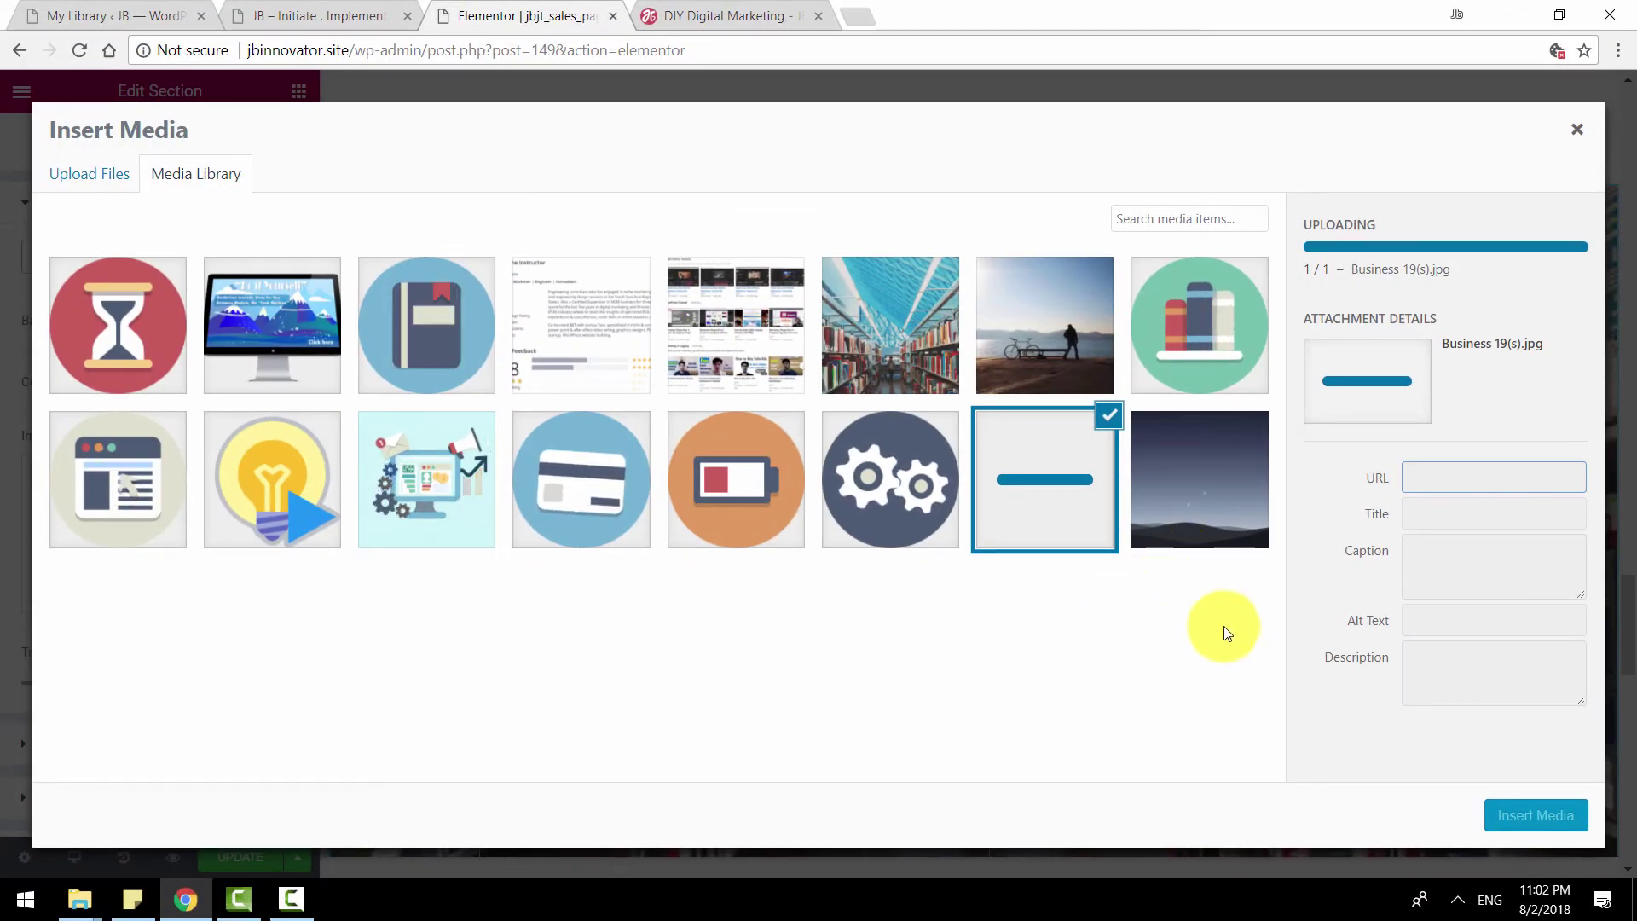
pyautogui.click(1048, 681)
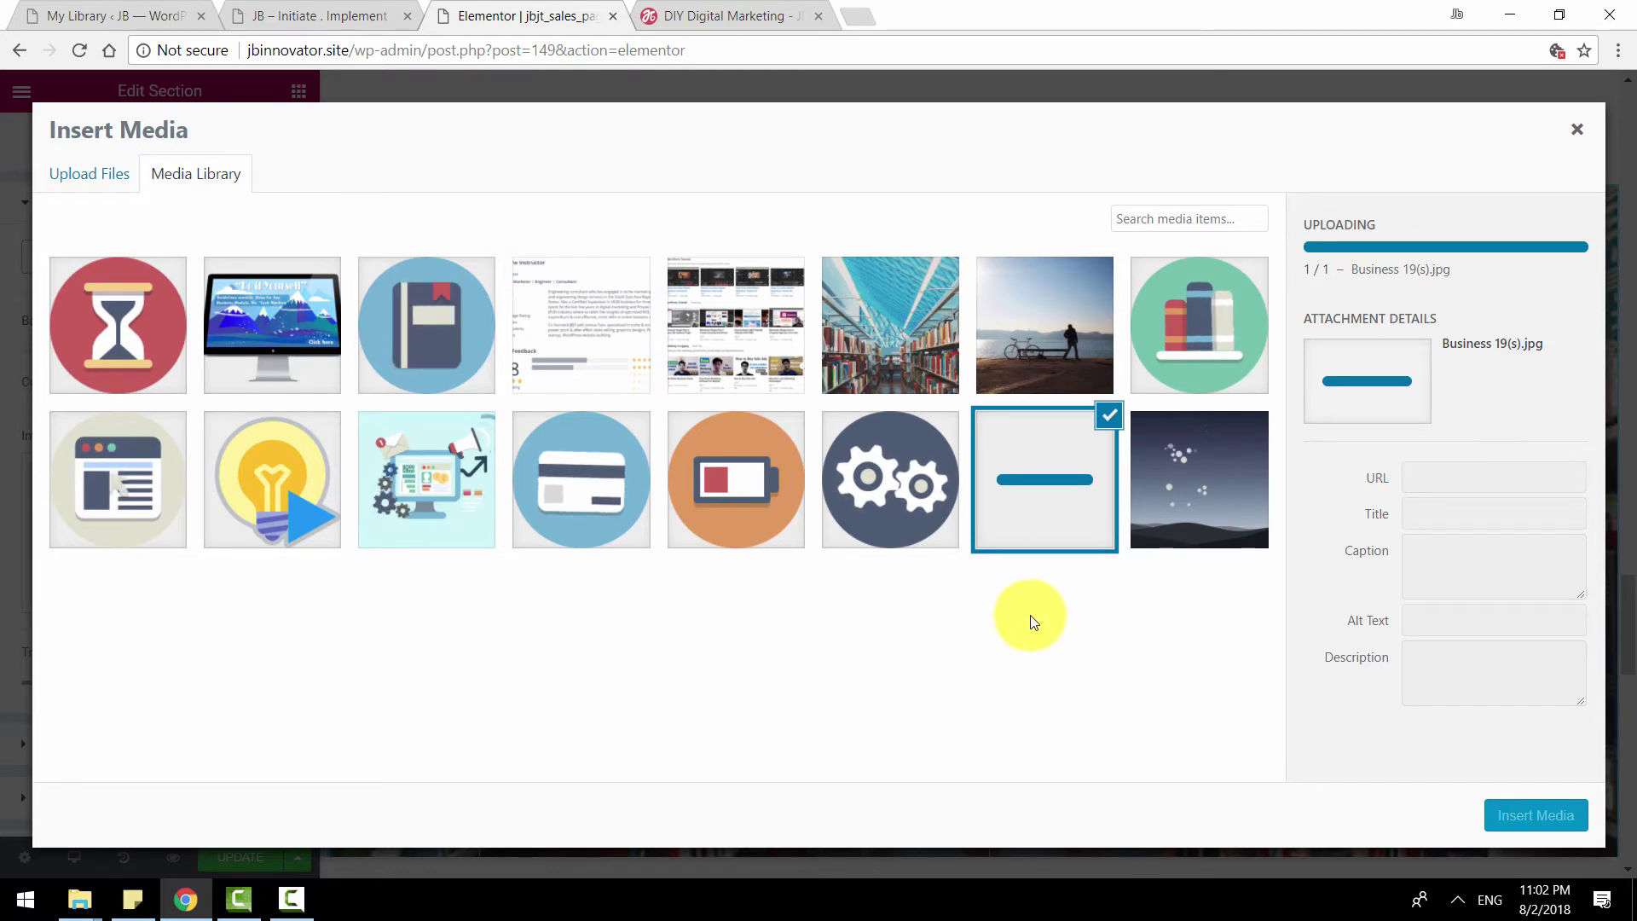
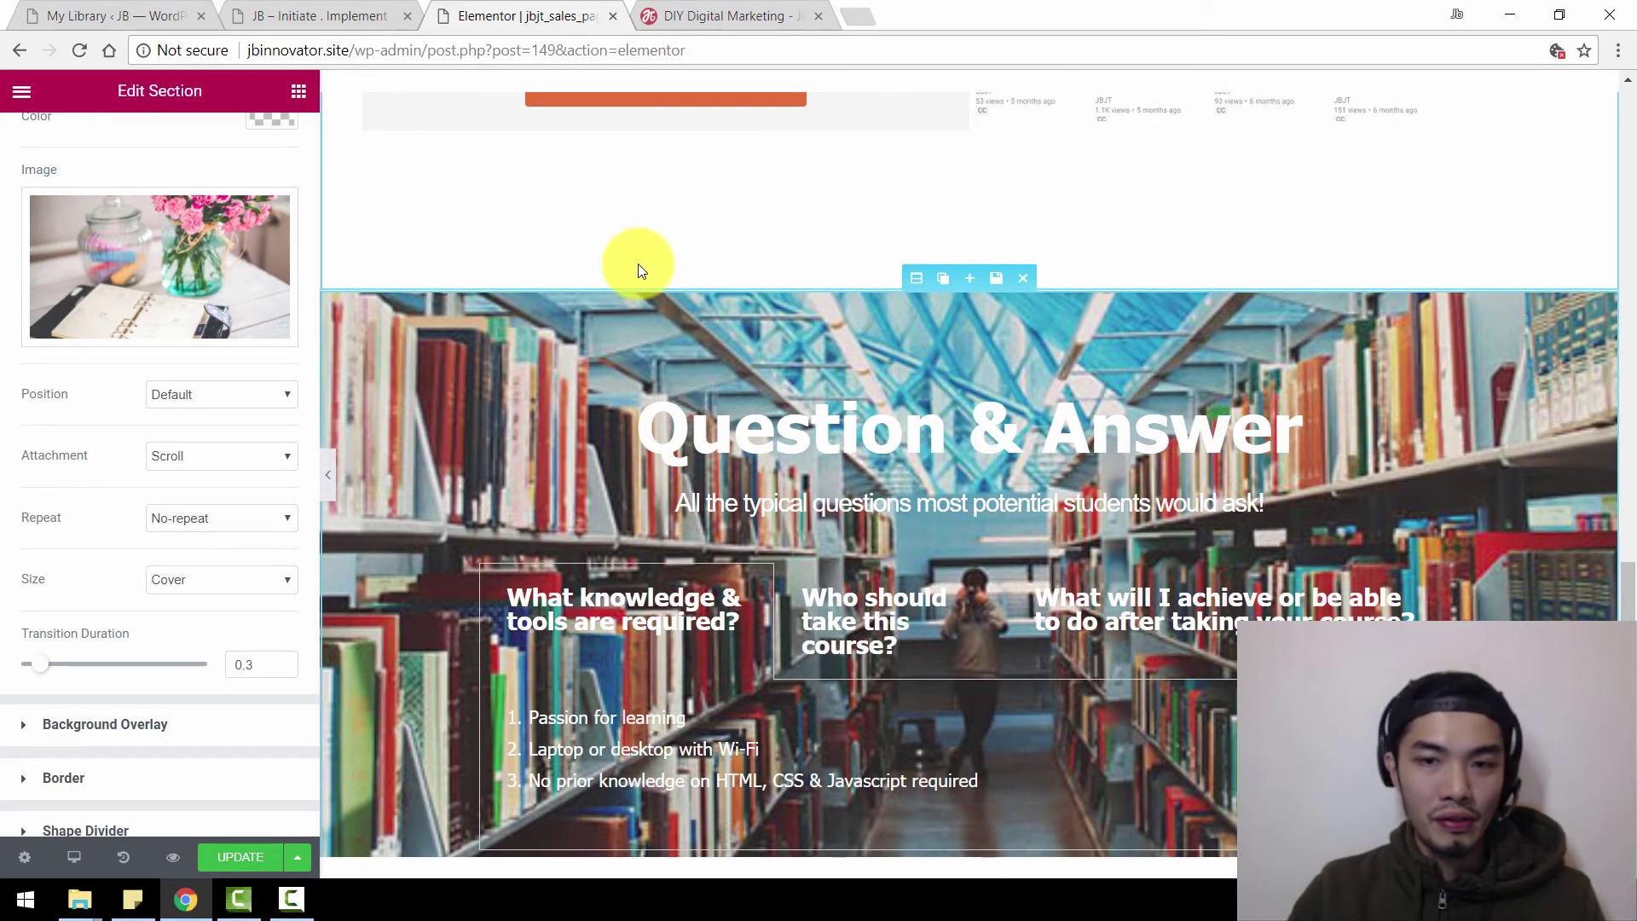
# Examine how the "Question & Answer" section's background behaves while the page scrolls and when the section is hovered
pyautogui.scroll(1, 642, 272)
pyautogui.scroll(-2, 644, 284)
pyautogui.scroll(4, 644, 284)
pyautogui.scroll(-3, 644, 282)
pyautogui.scroll(2, 642, 274)
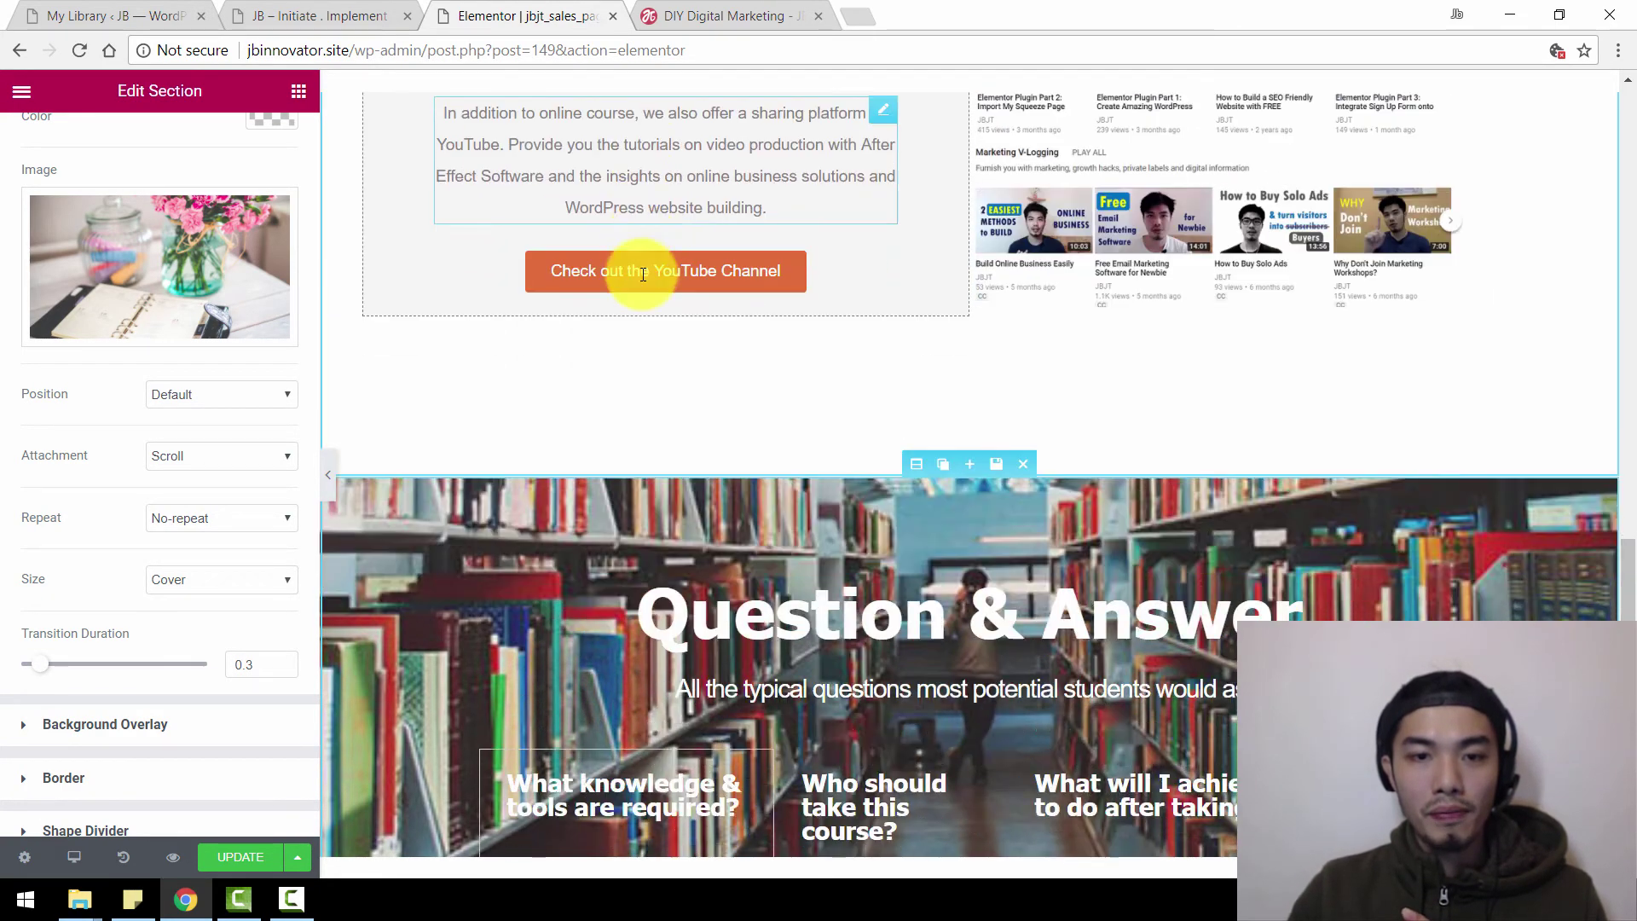
pyautogui.scroll(-1, 636, 260)
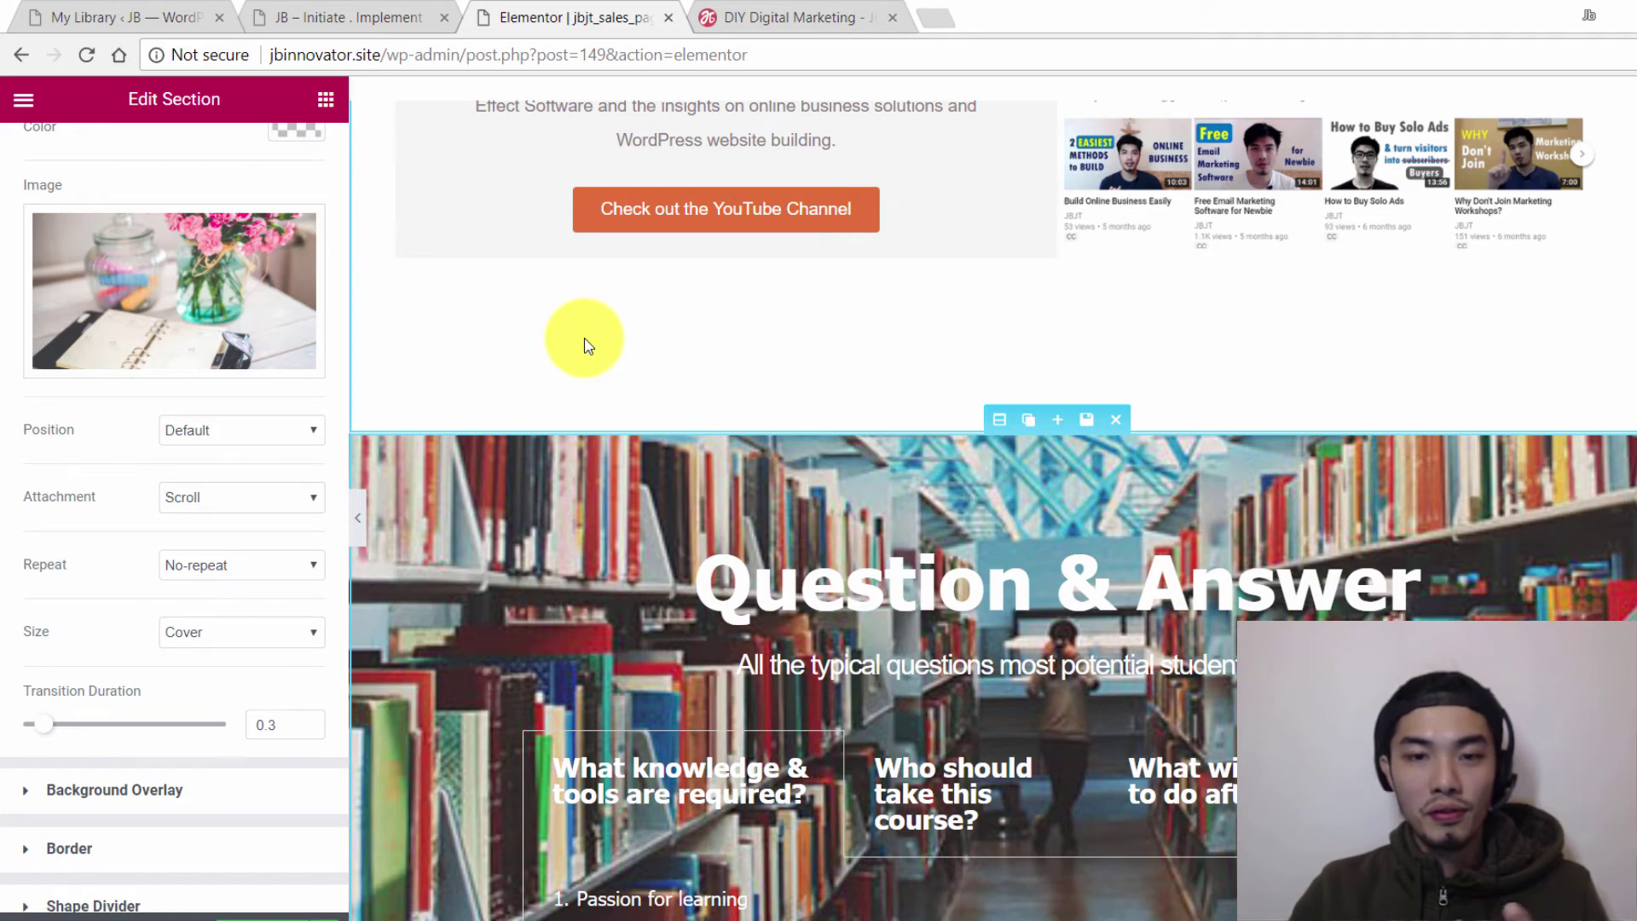
pyautogui.scroll(-3, 585, 341)
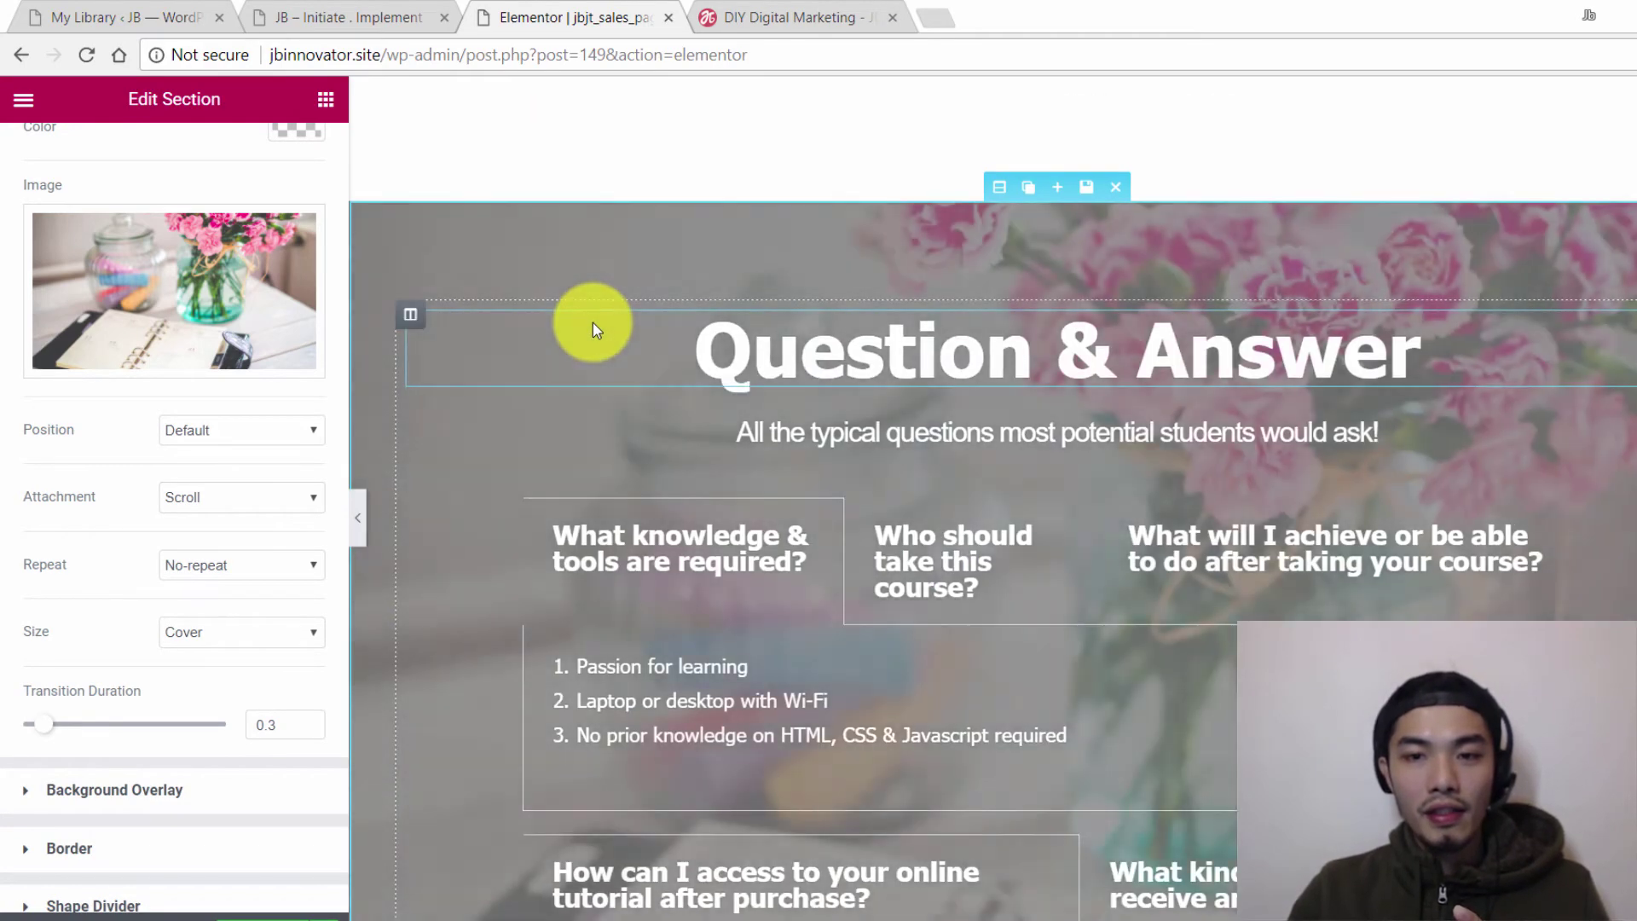
pyautogui.scroll(7, 596, 307)
pyautogui.scroll(-4, 603, 299)
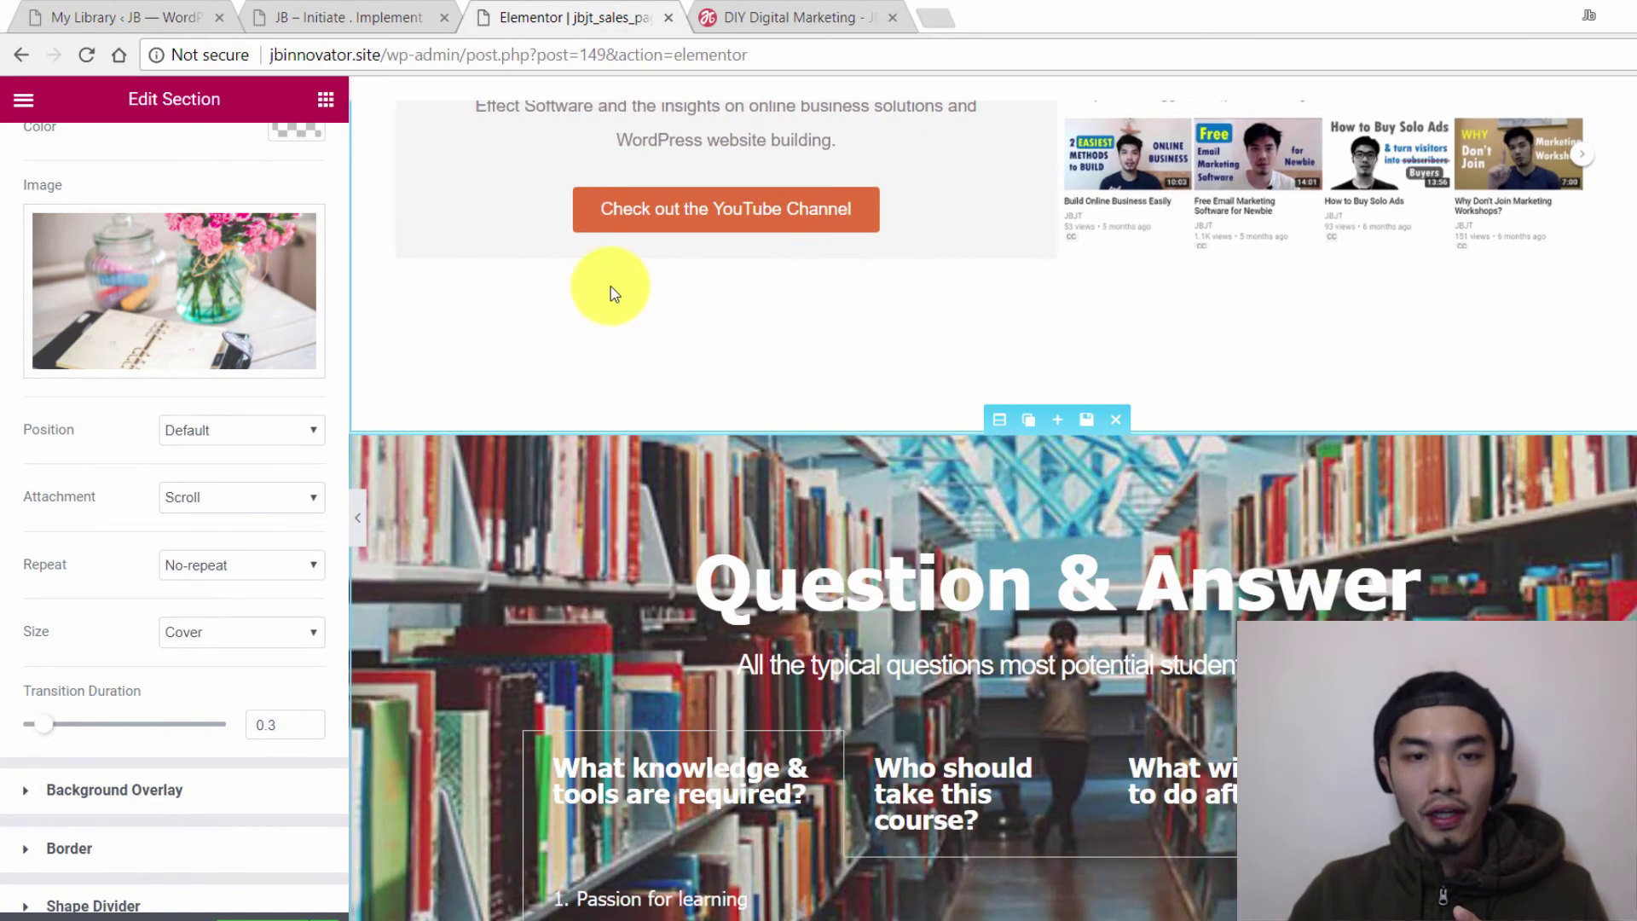
pyautogui.scroll(1, 612, 291)
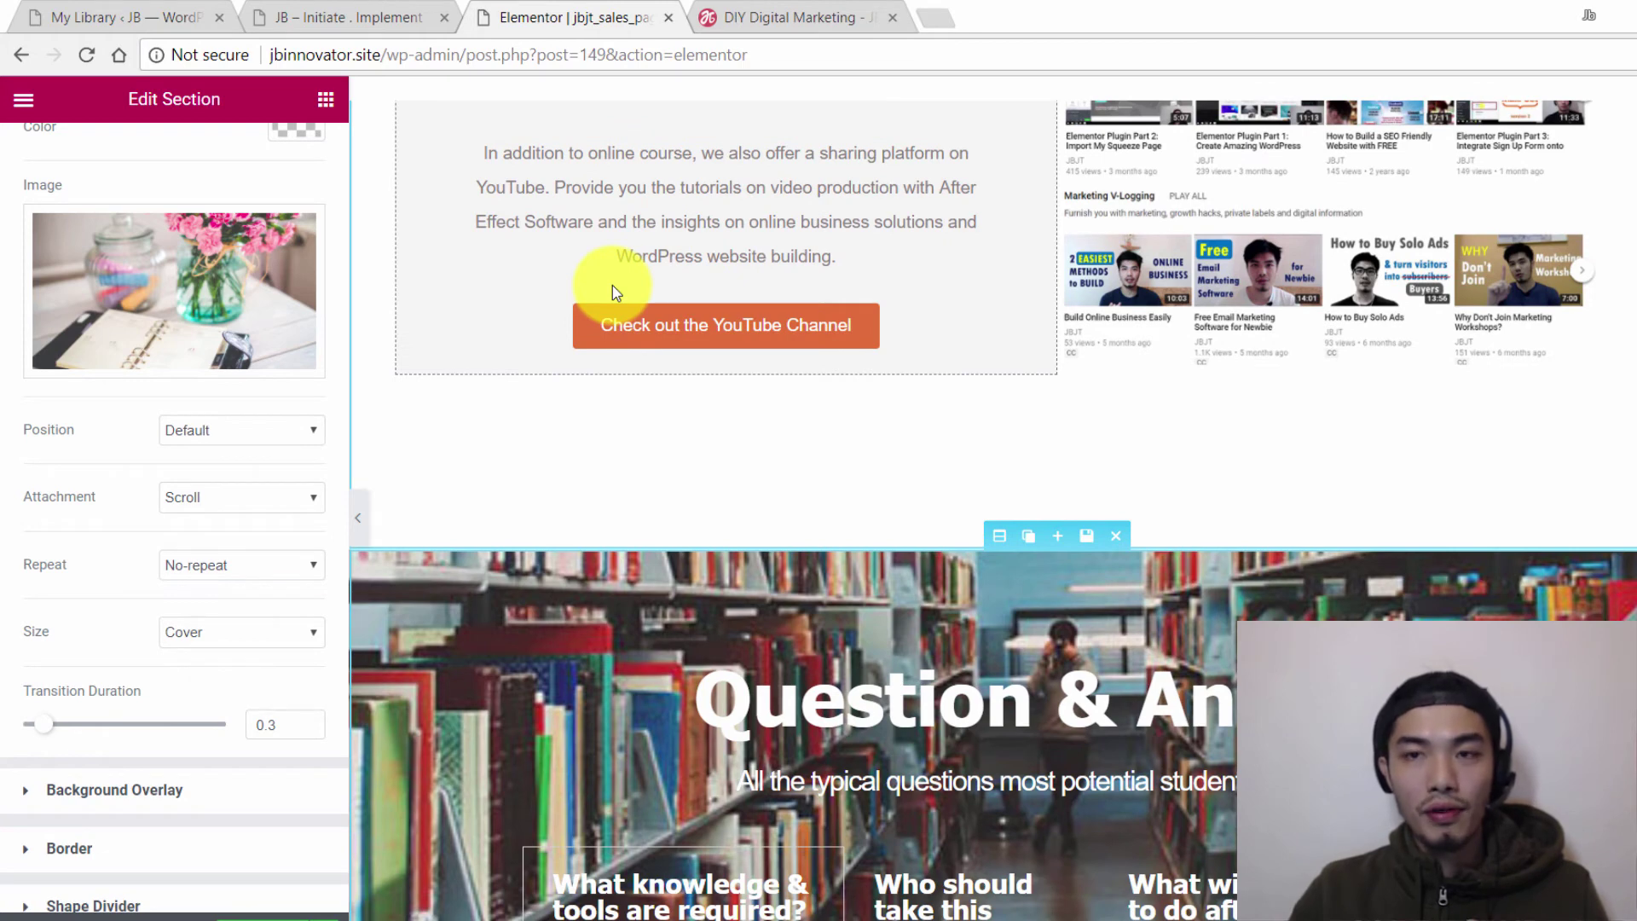
pyautogui.scroll(-1, 612, 285)
# Set the attachment of the "Question & Answer" section's normal background image to Scroll and check the effect on the page
pyautogui.scroll(4, 205, 315)
pyautogui.click(117, 291)
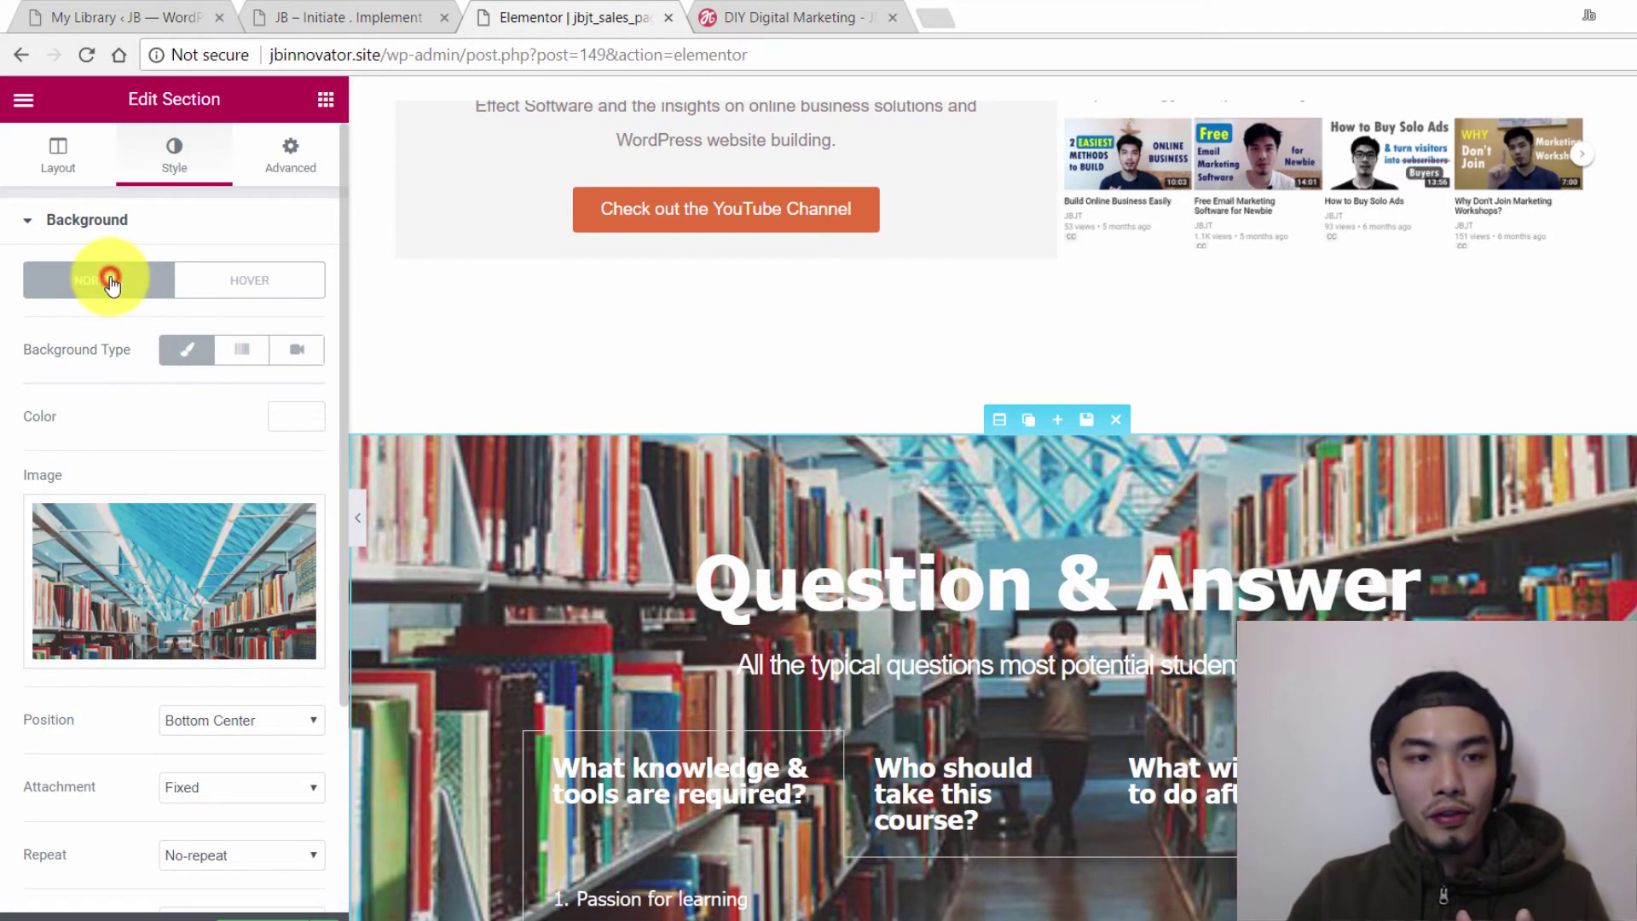
pyautogui.scroll(-3, 132, 443)
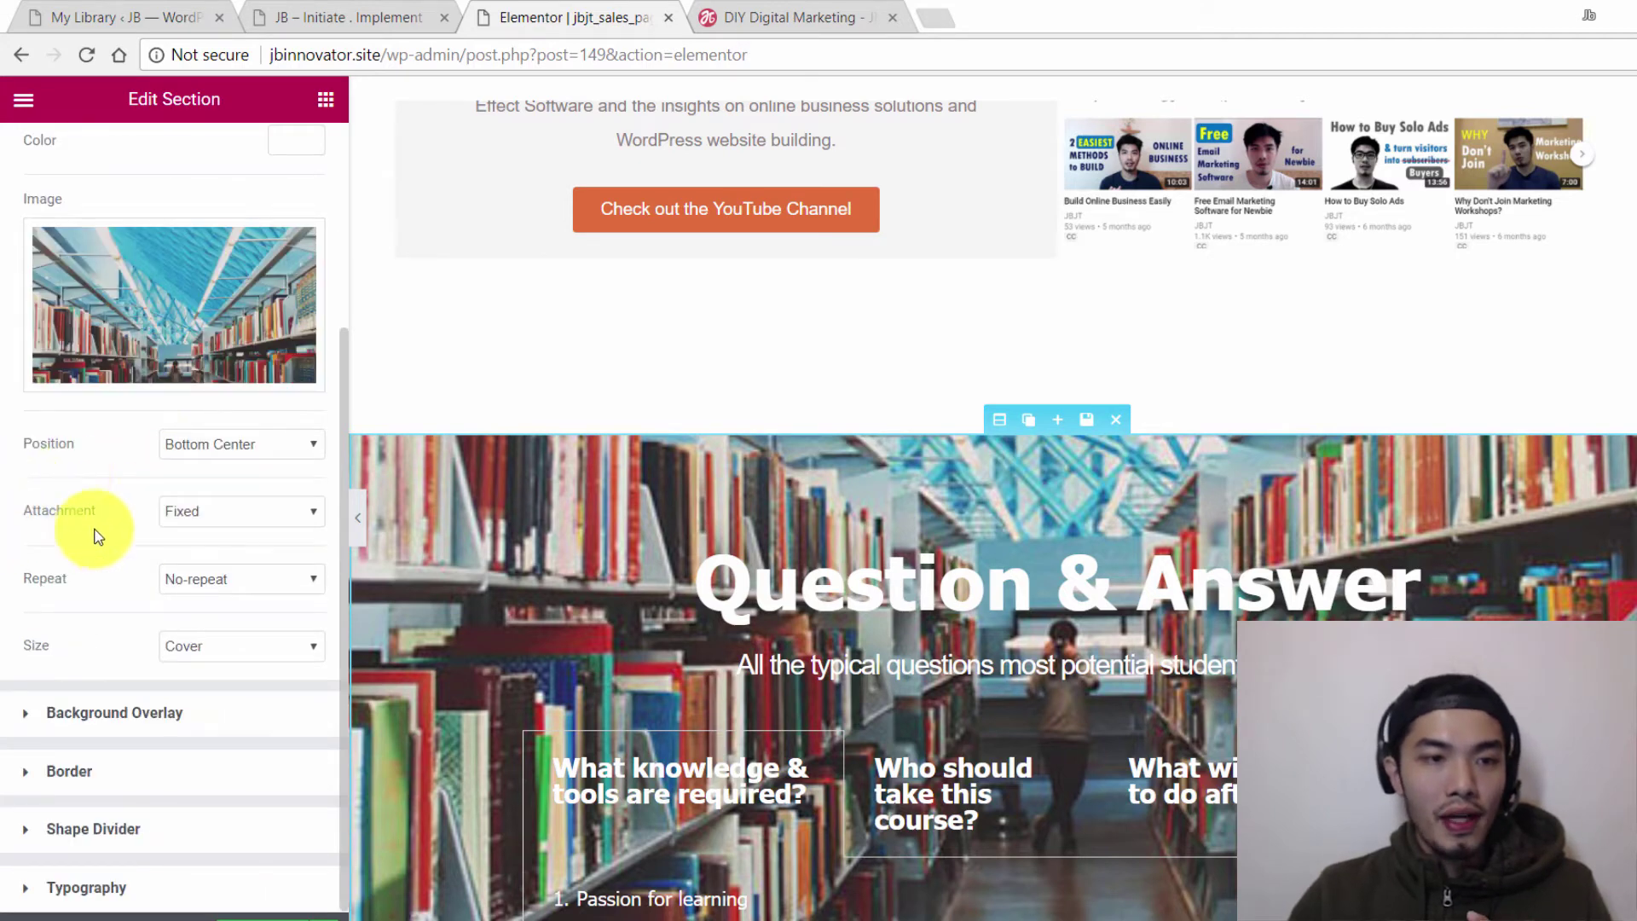
pyautogui.click(228, 512)
pyautogui.click(214, 579)
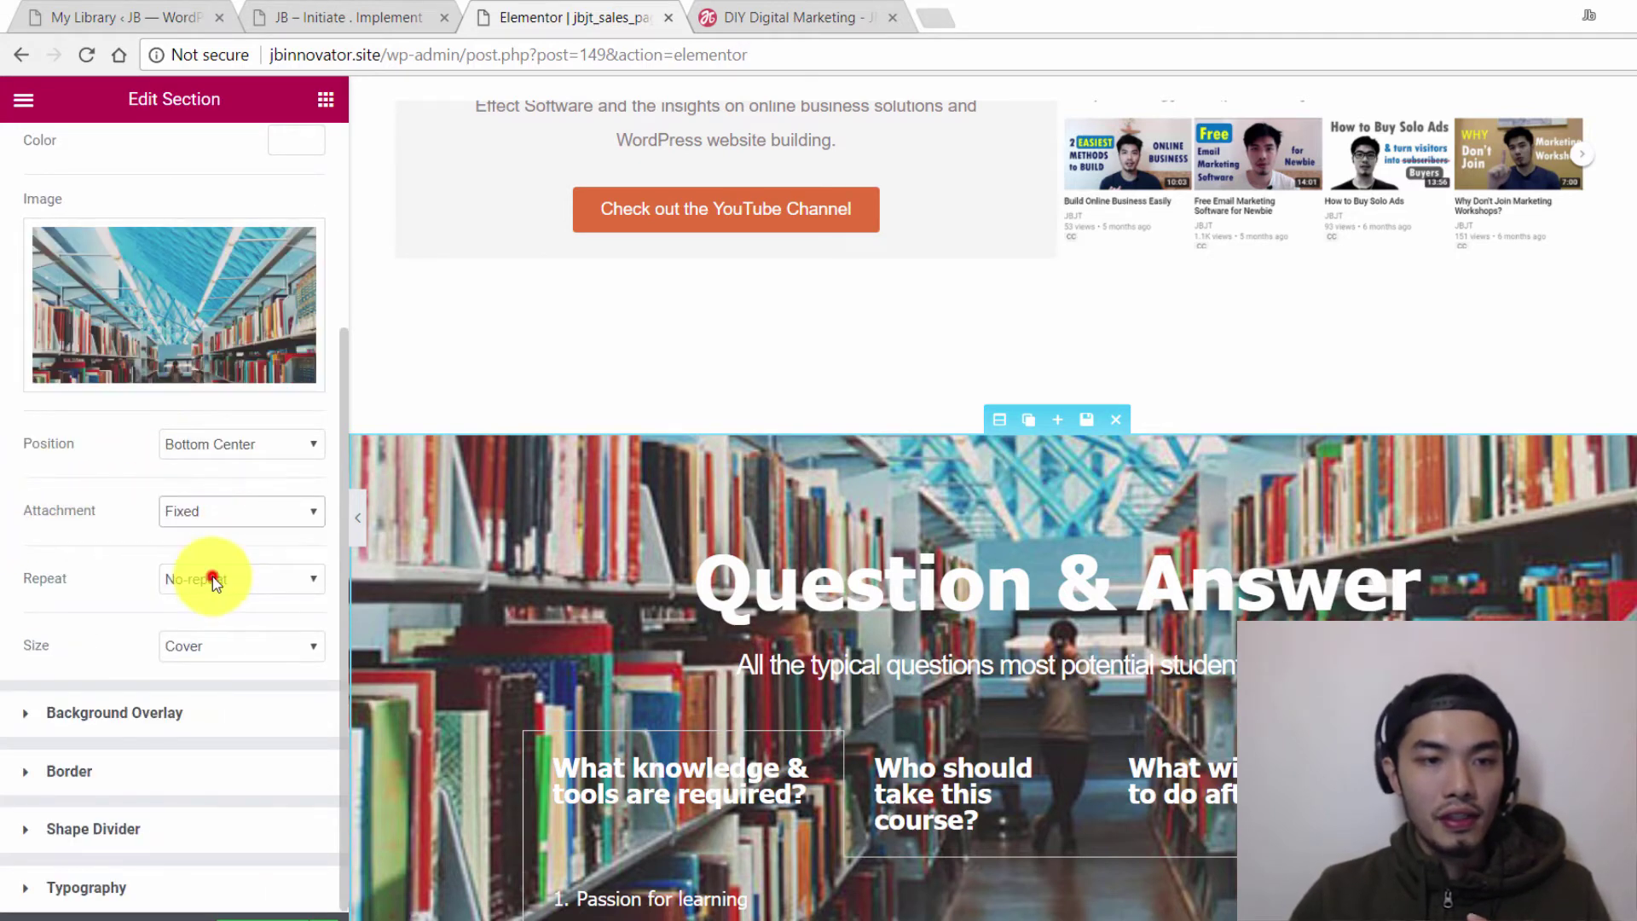
pyautogui.click(232, 515)
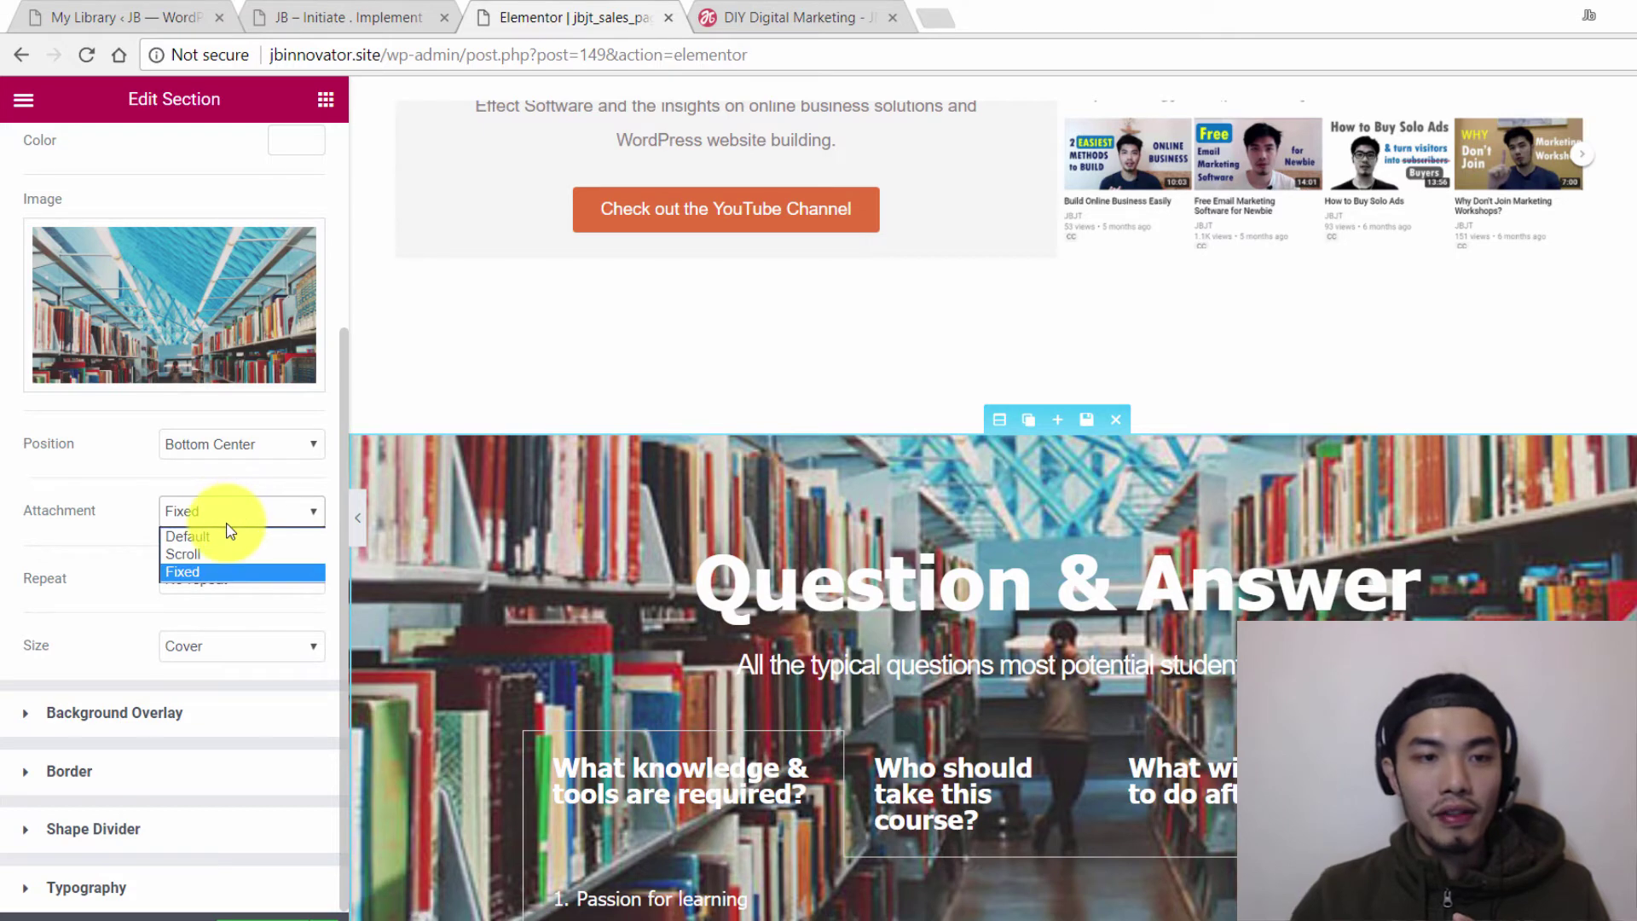
pyautogui.click(220, 555)
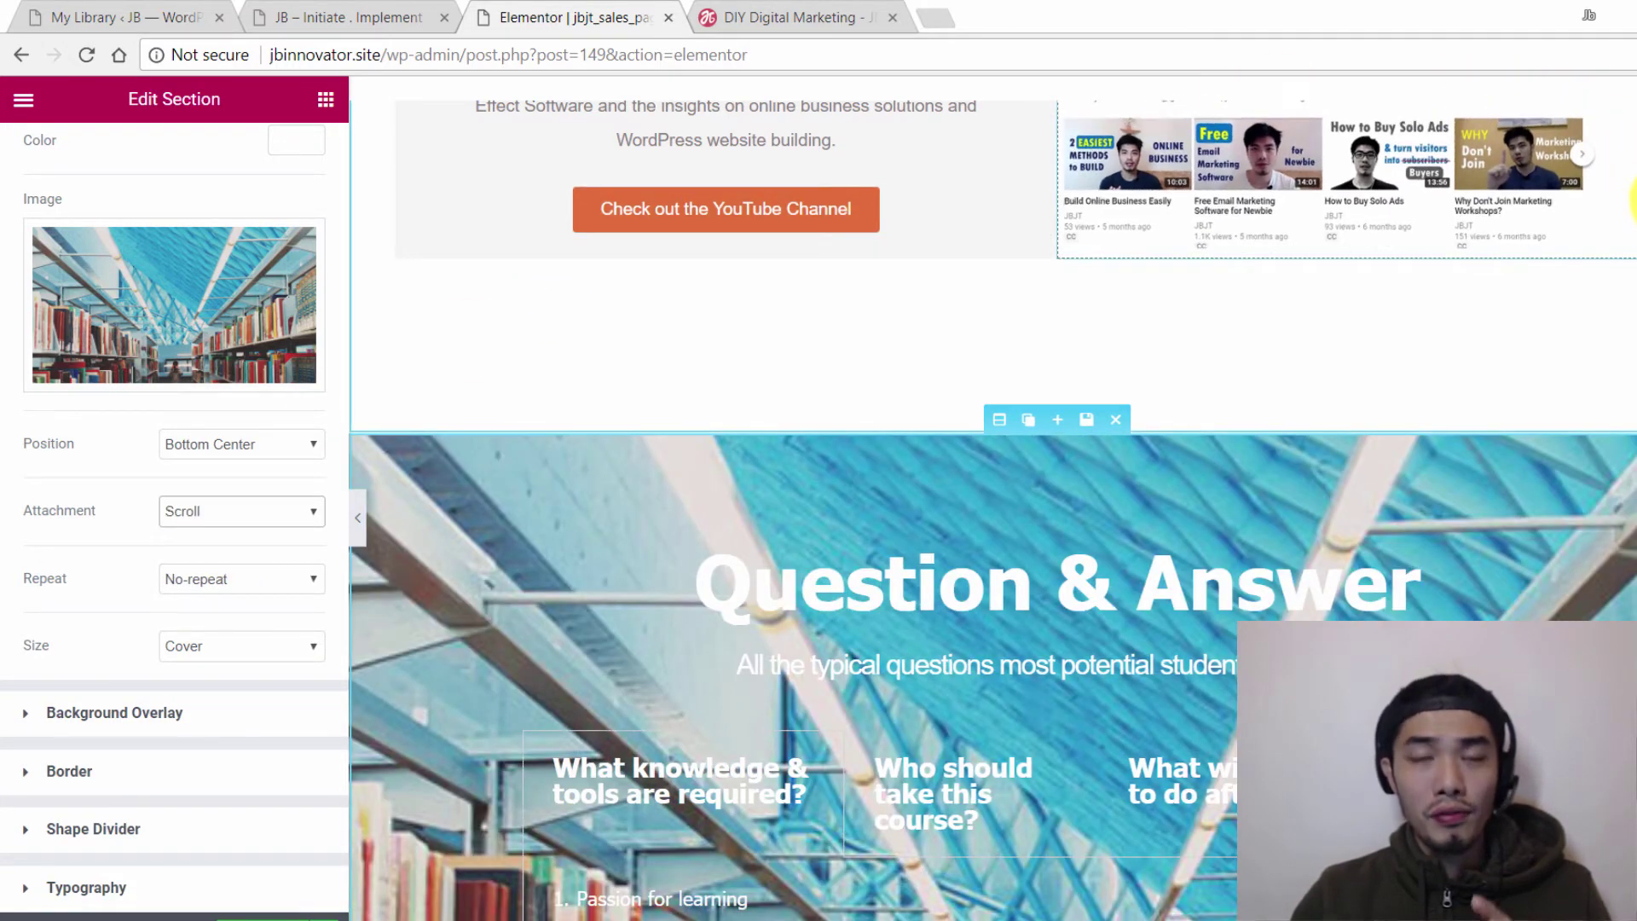
pyautogui.scroll(-10, 992, 510)
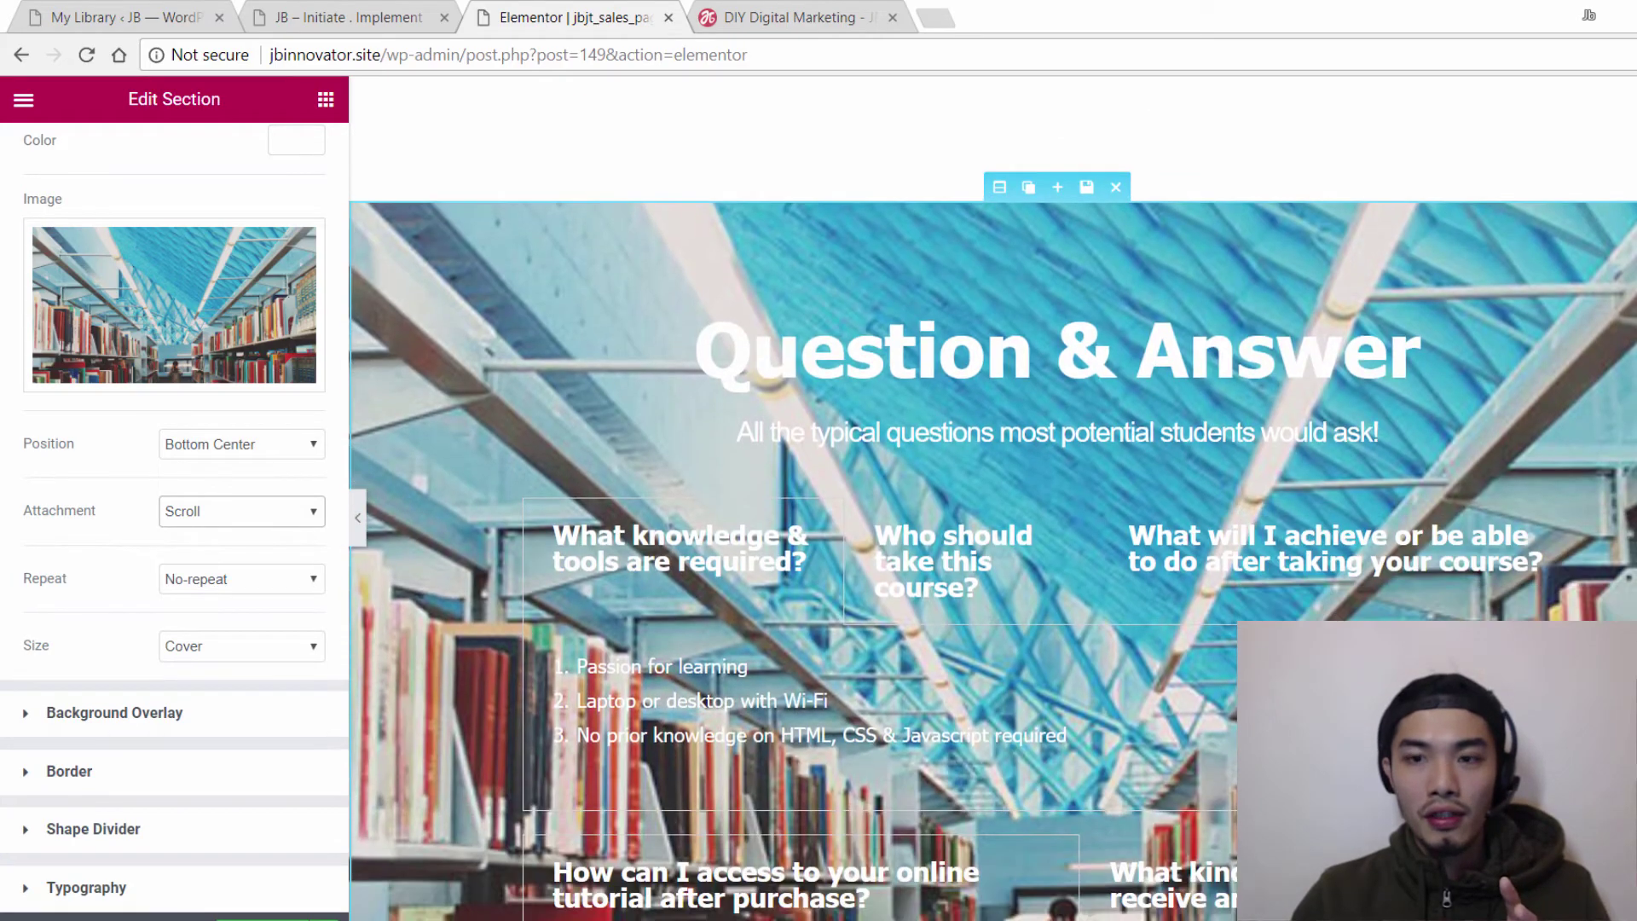
# Examine how the "Question & Answer" section's background image moves with the page under the Scroll attachment
pyautogui.scroll(5, 992, 510)
pyautogui.scroll(-3, 993, 510)
pyautogui.scroll(6, 993, 510)
pyautogui.scroll(-3, 992, 510)
pyautogui.scroll(7, 992, 510)
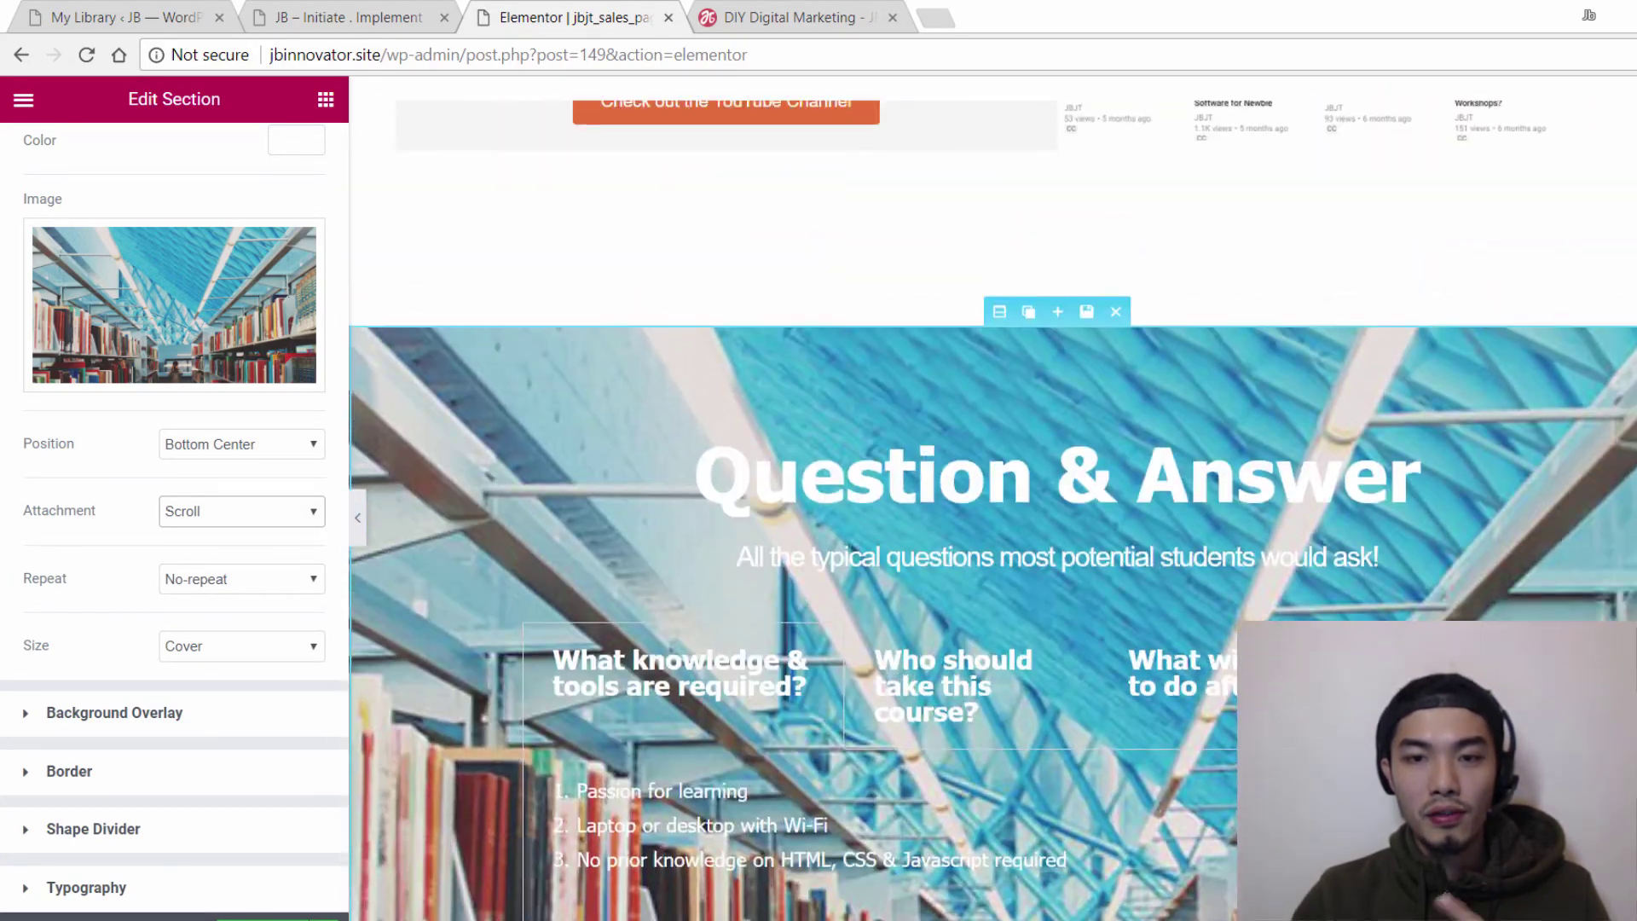
pyautogui.scroll(-3, 993, 510)
pyautogui.scroll(-7, 992, 510)
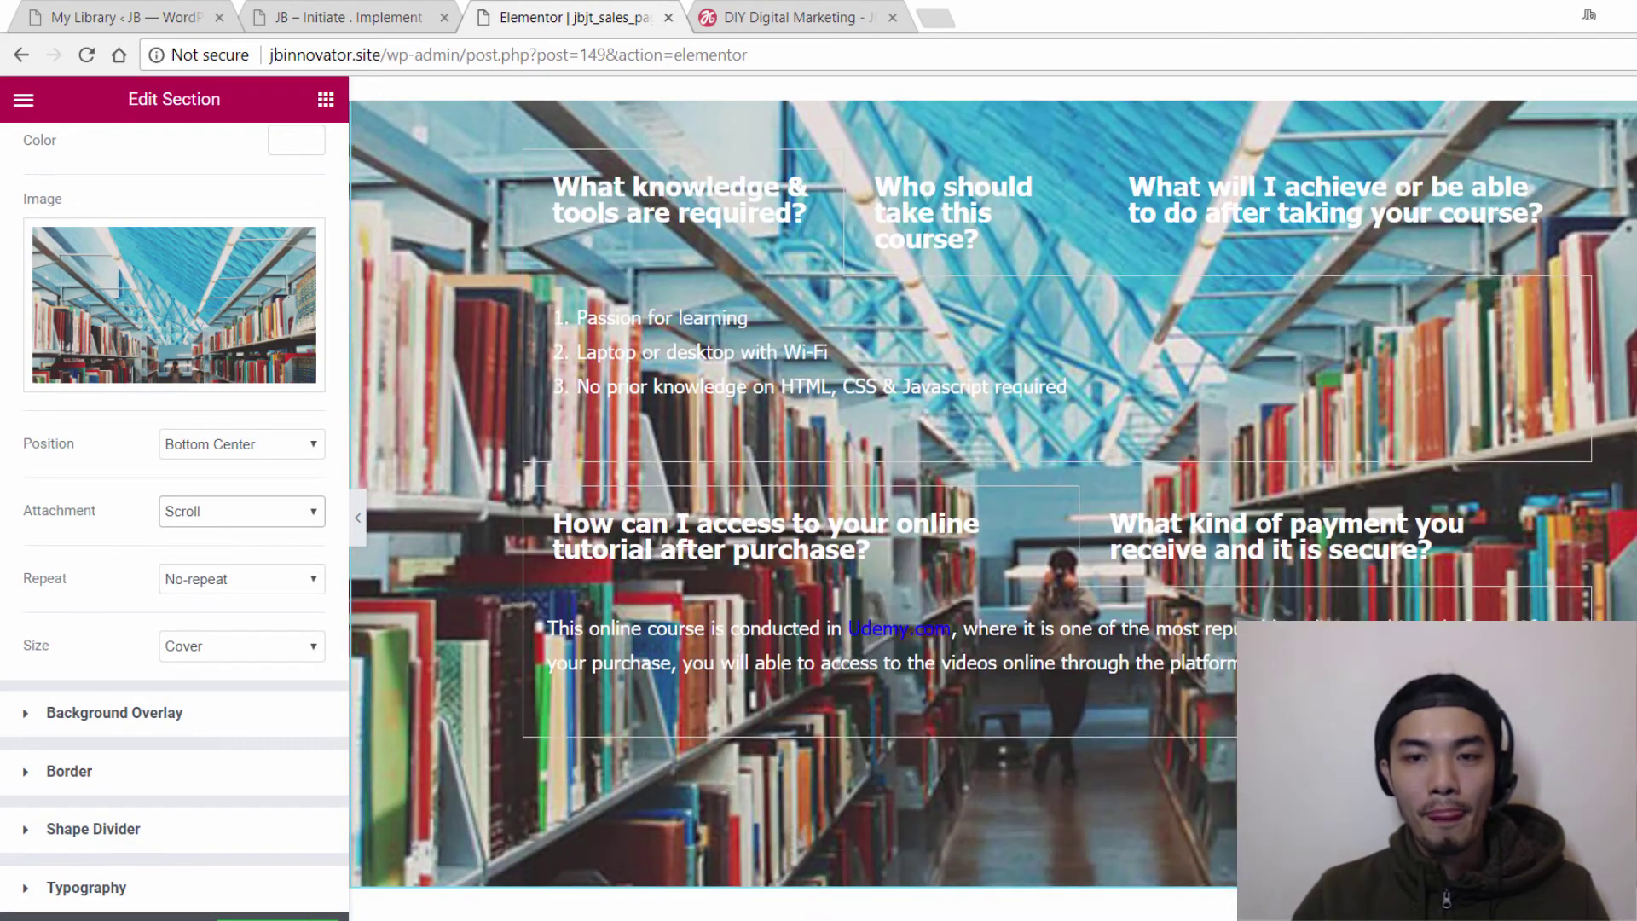
pyautogui.scroll(6, 993, 510)
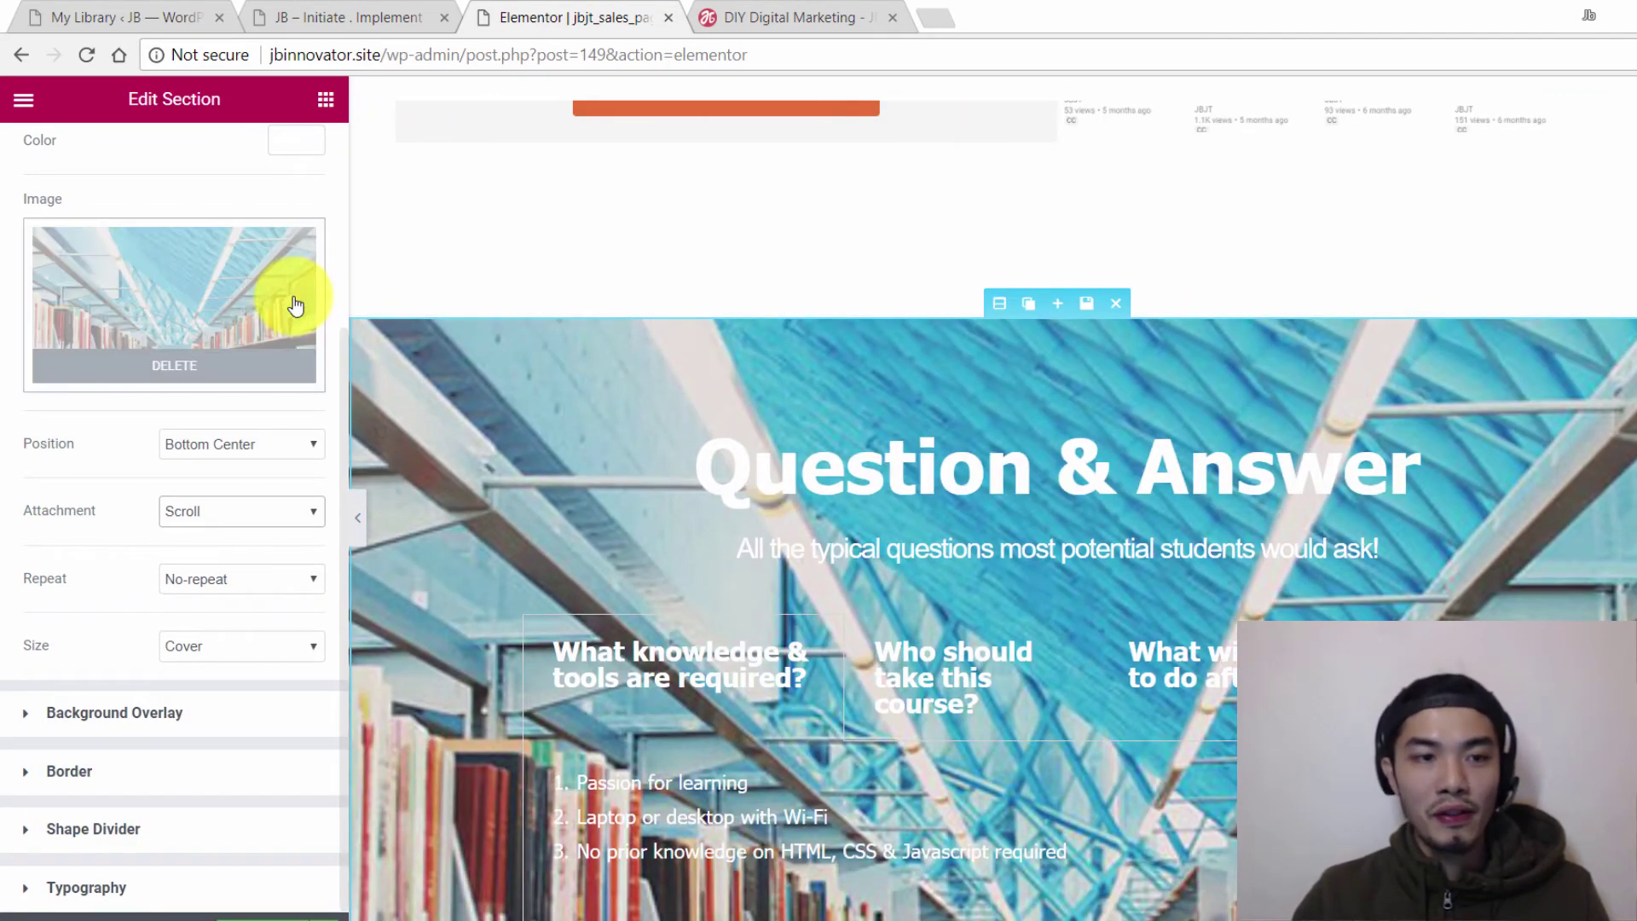
# Set the attachment of the "Question & Answer" section's background image to Fixed and check the effect while scrolling
pyautogui.click(246, 509)
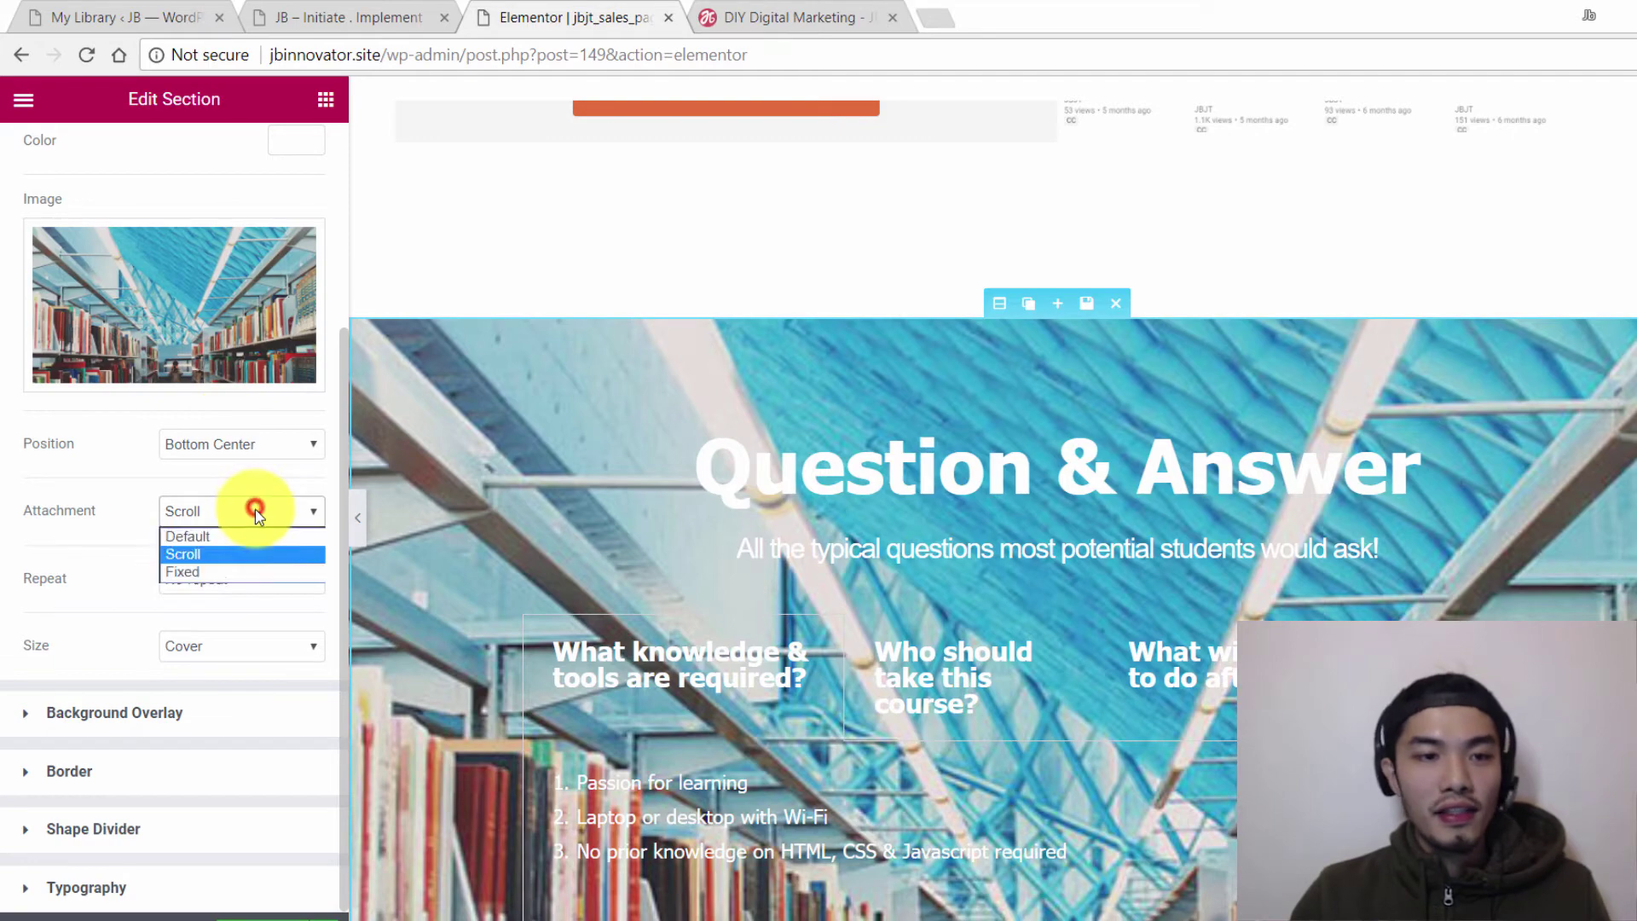
pyautogui.click(224, 576)
pyautogui.scroll(-1, 1558, 84)
pyautogui.scroll(-8, 993, 499)
pyautogui.scroll(10, 993, 498)
pyautogui.scroll(-4, 992, 510)
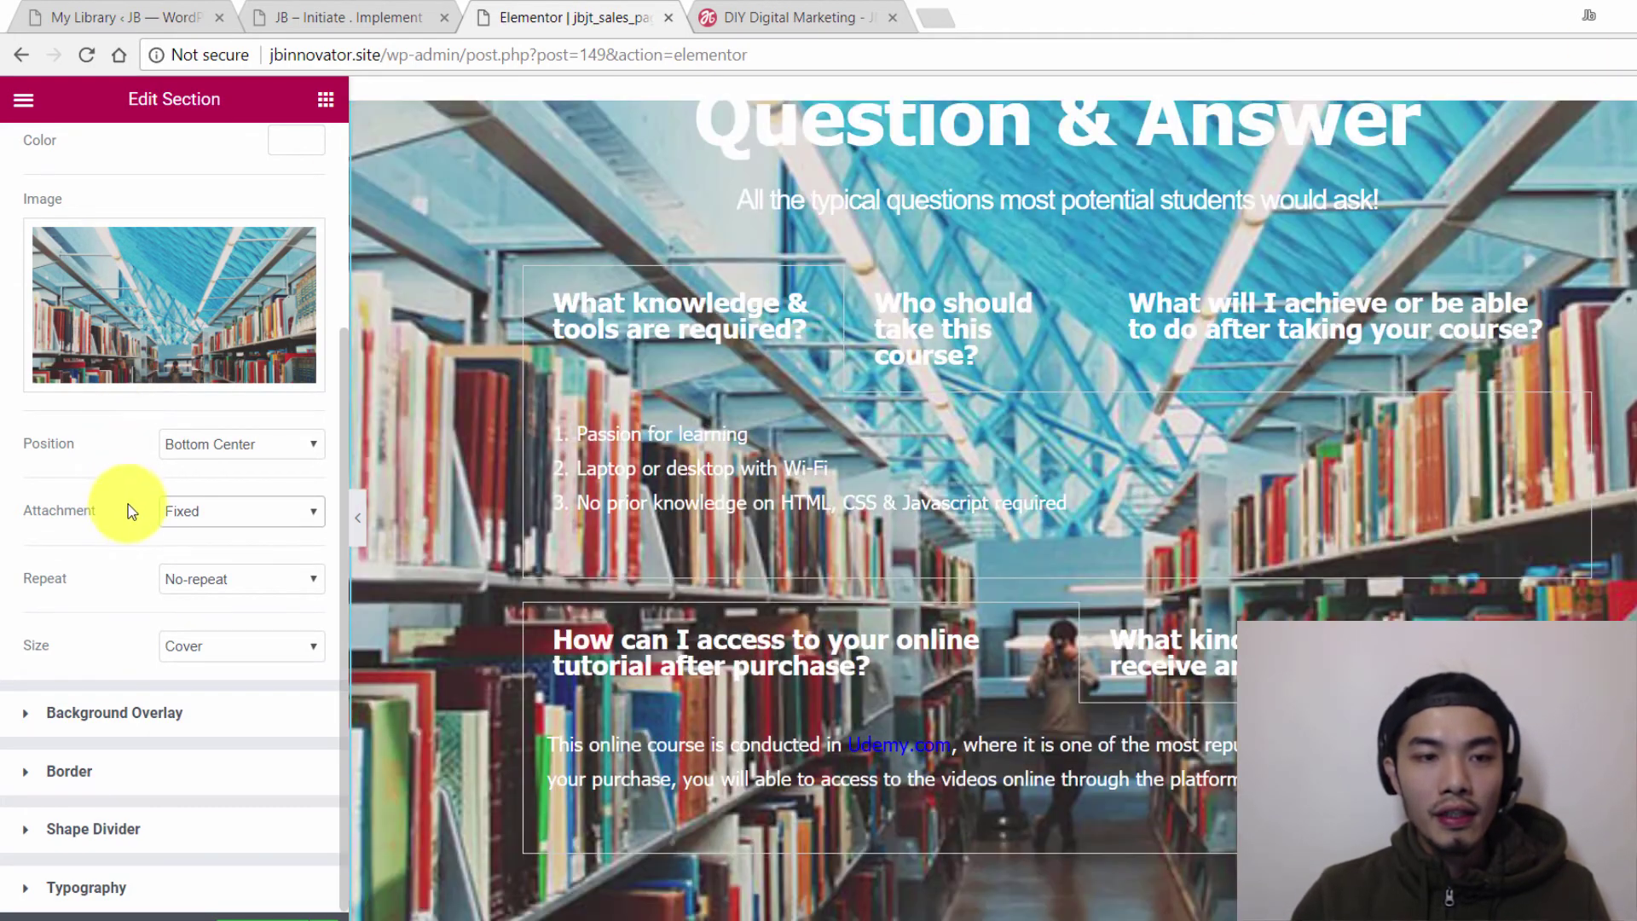
# Try the Repeat option on the "Question & Answer" section's background image, and set it back to No-repeat
pyautogui.click(233, 579)
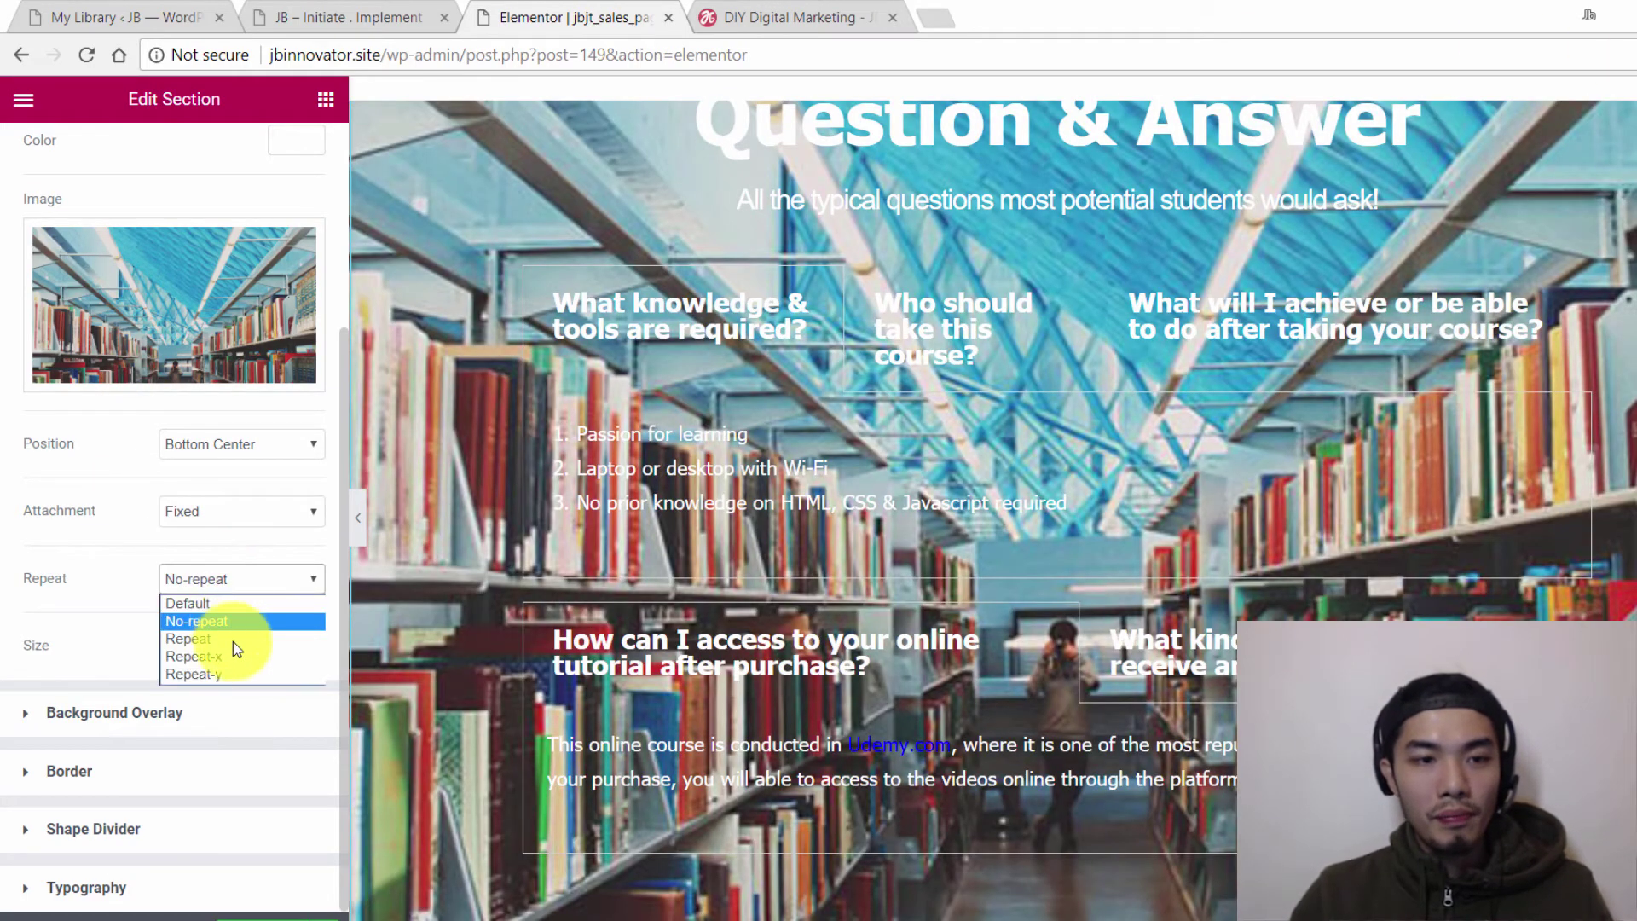
pyautogui.click(237, 654)
pyautogui.click(241, 583)
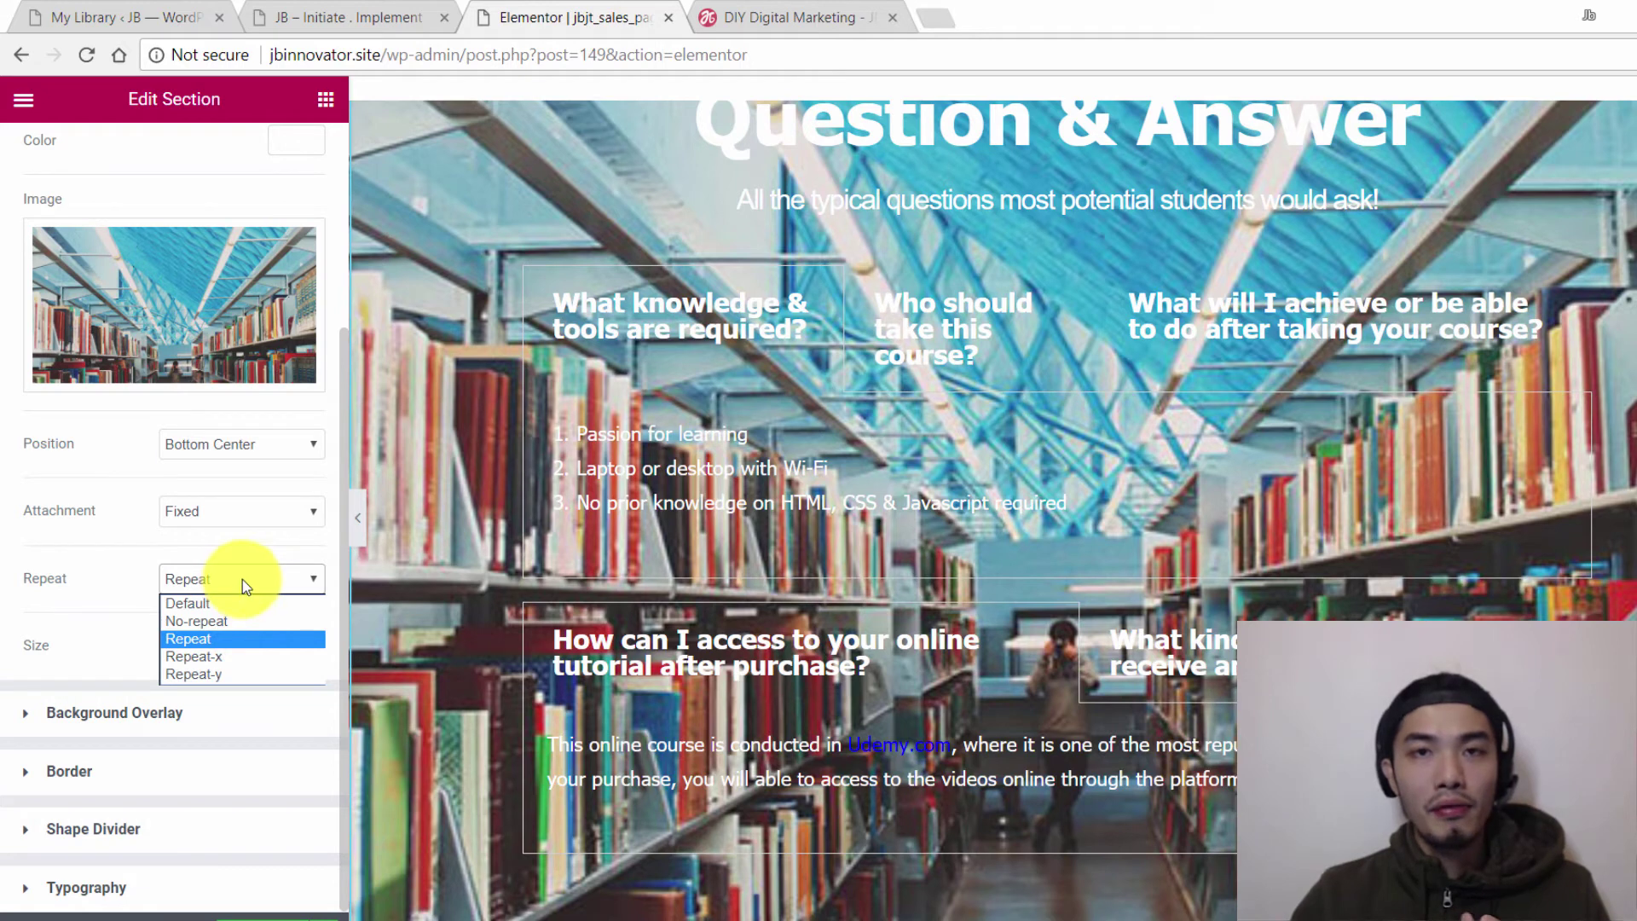
pyautogui.click(237, 624)
# Try the Contain size on the "Question & Answer" section's background image, and set it back to Cover
pyautogui.click(248, 648)
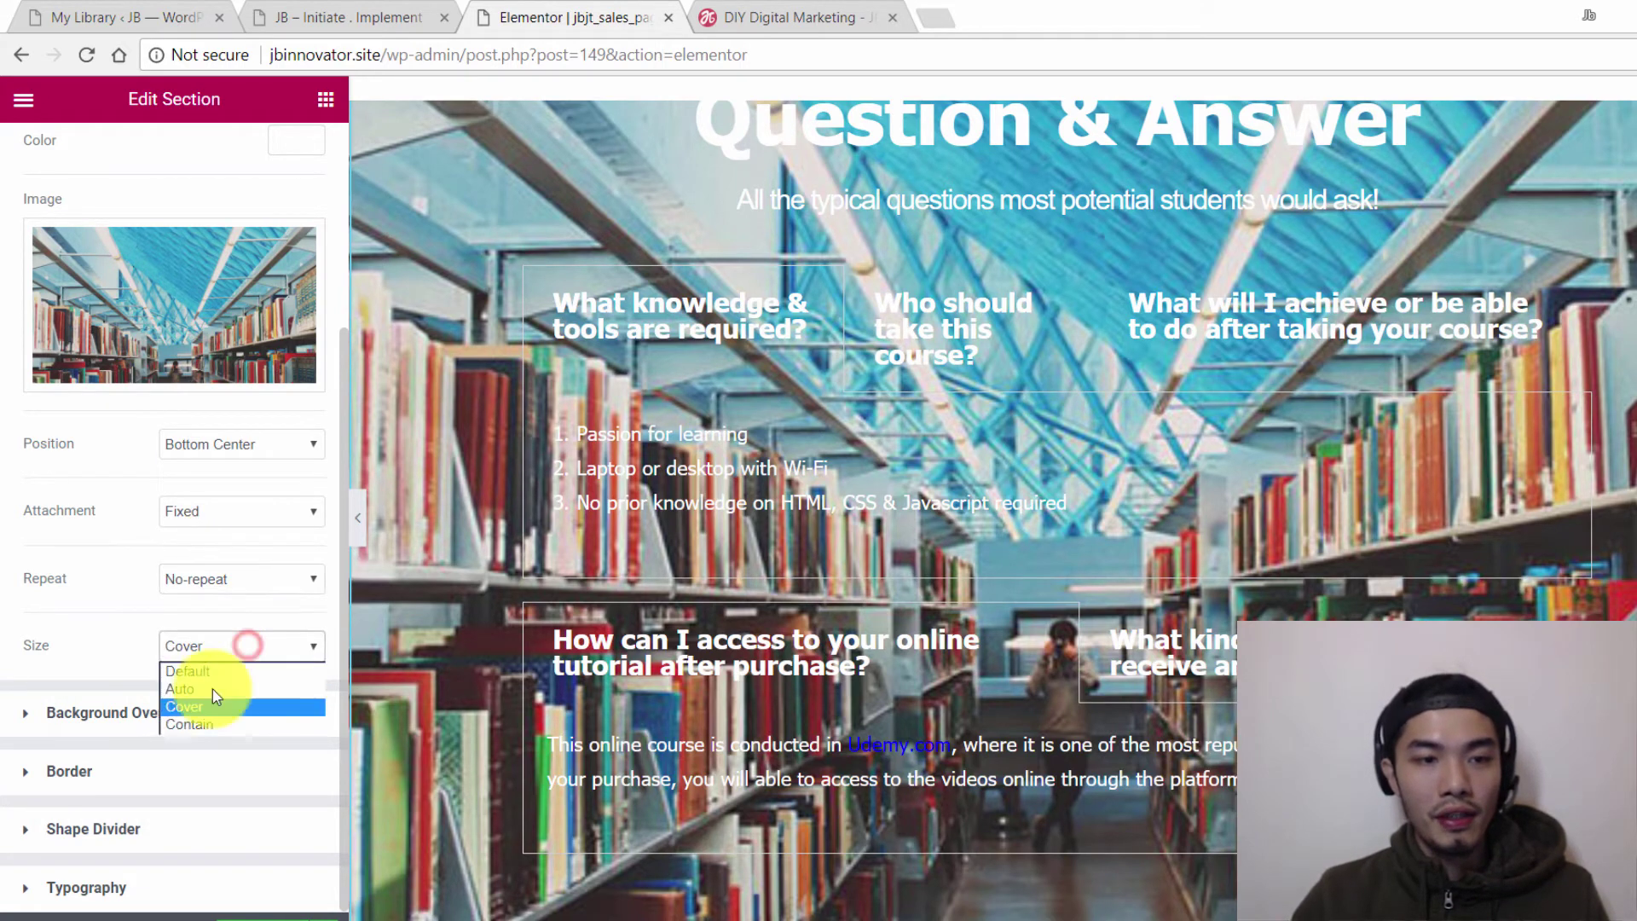
pyautogui.click(209, 711)
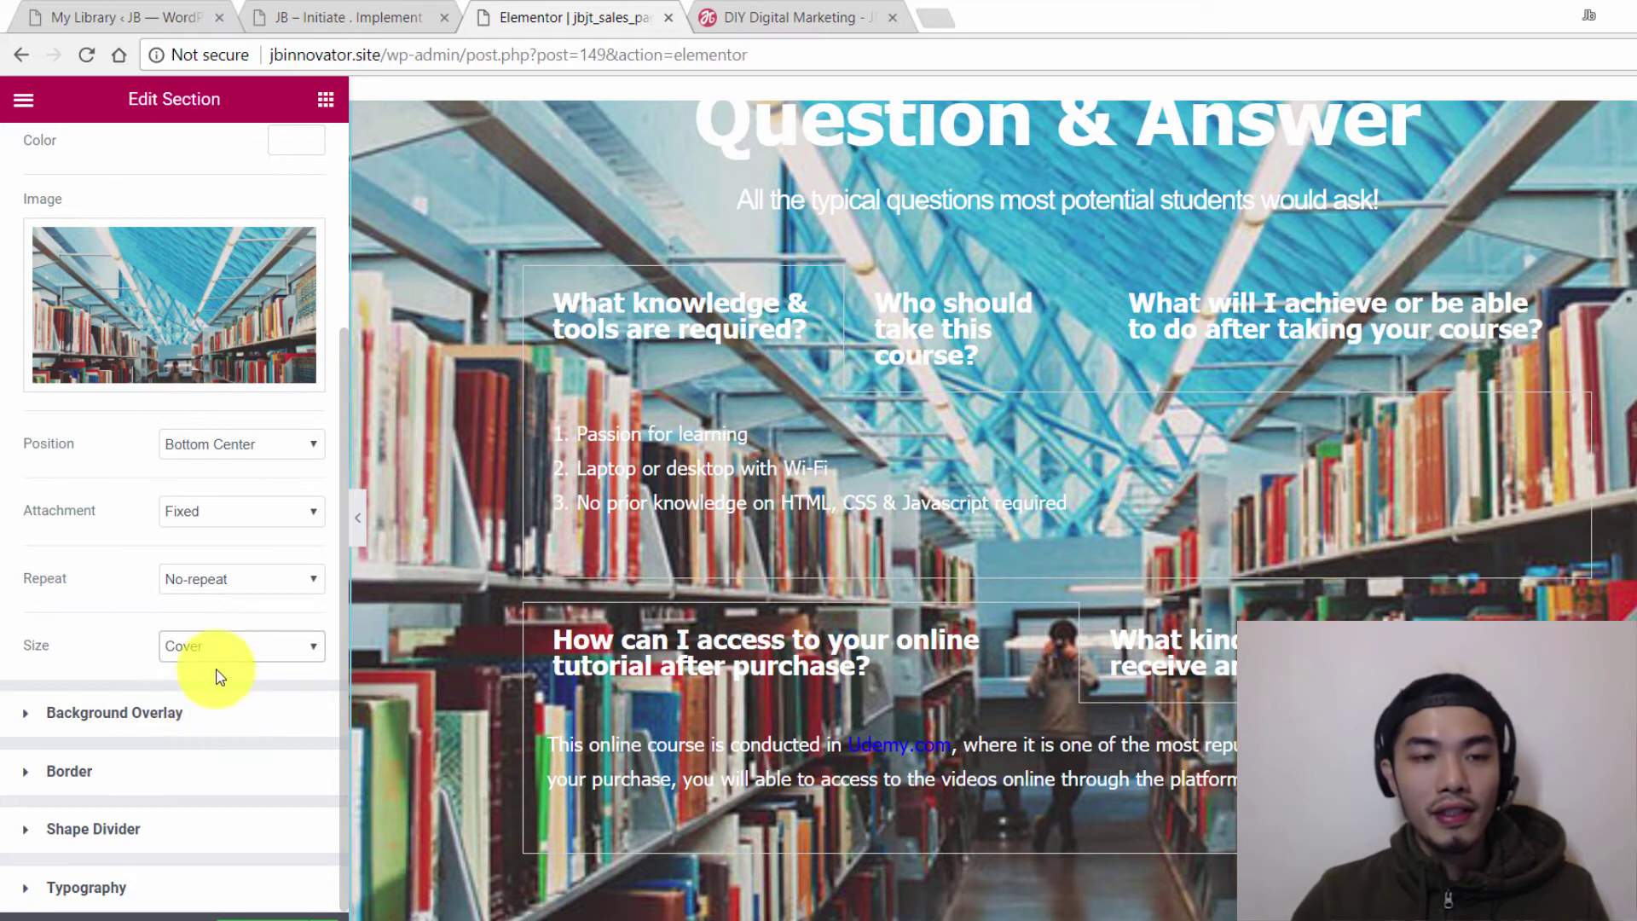
pyautogui.click(203, 654)
pyautogui.click(209, 724)
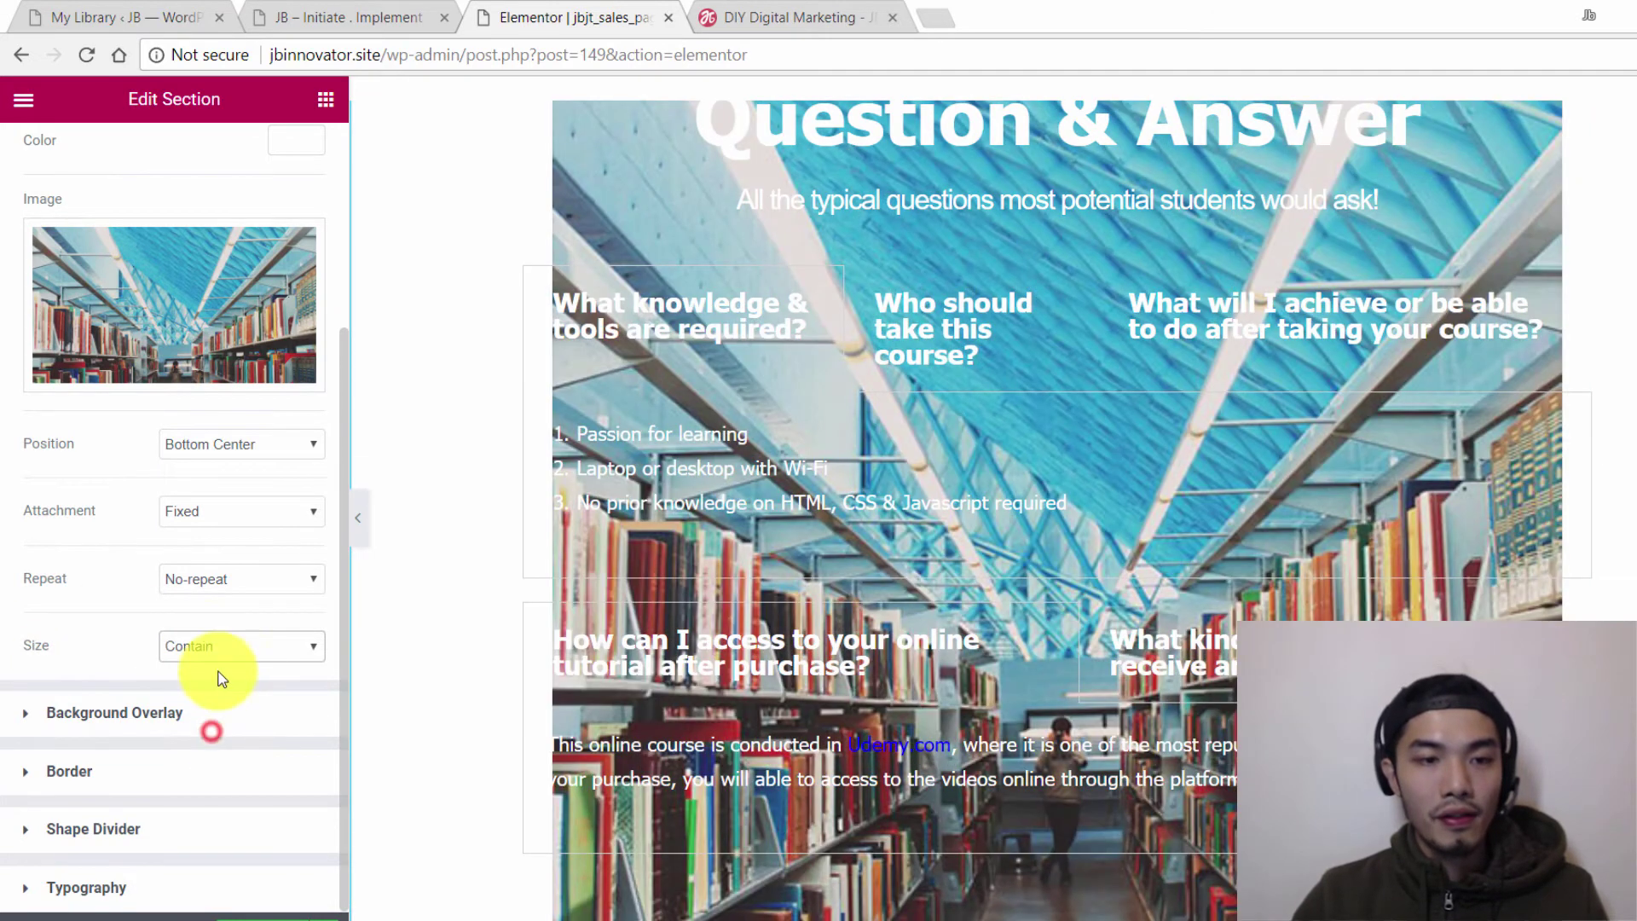
pyautogui.click(212, 645)
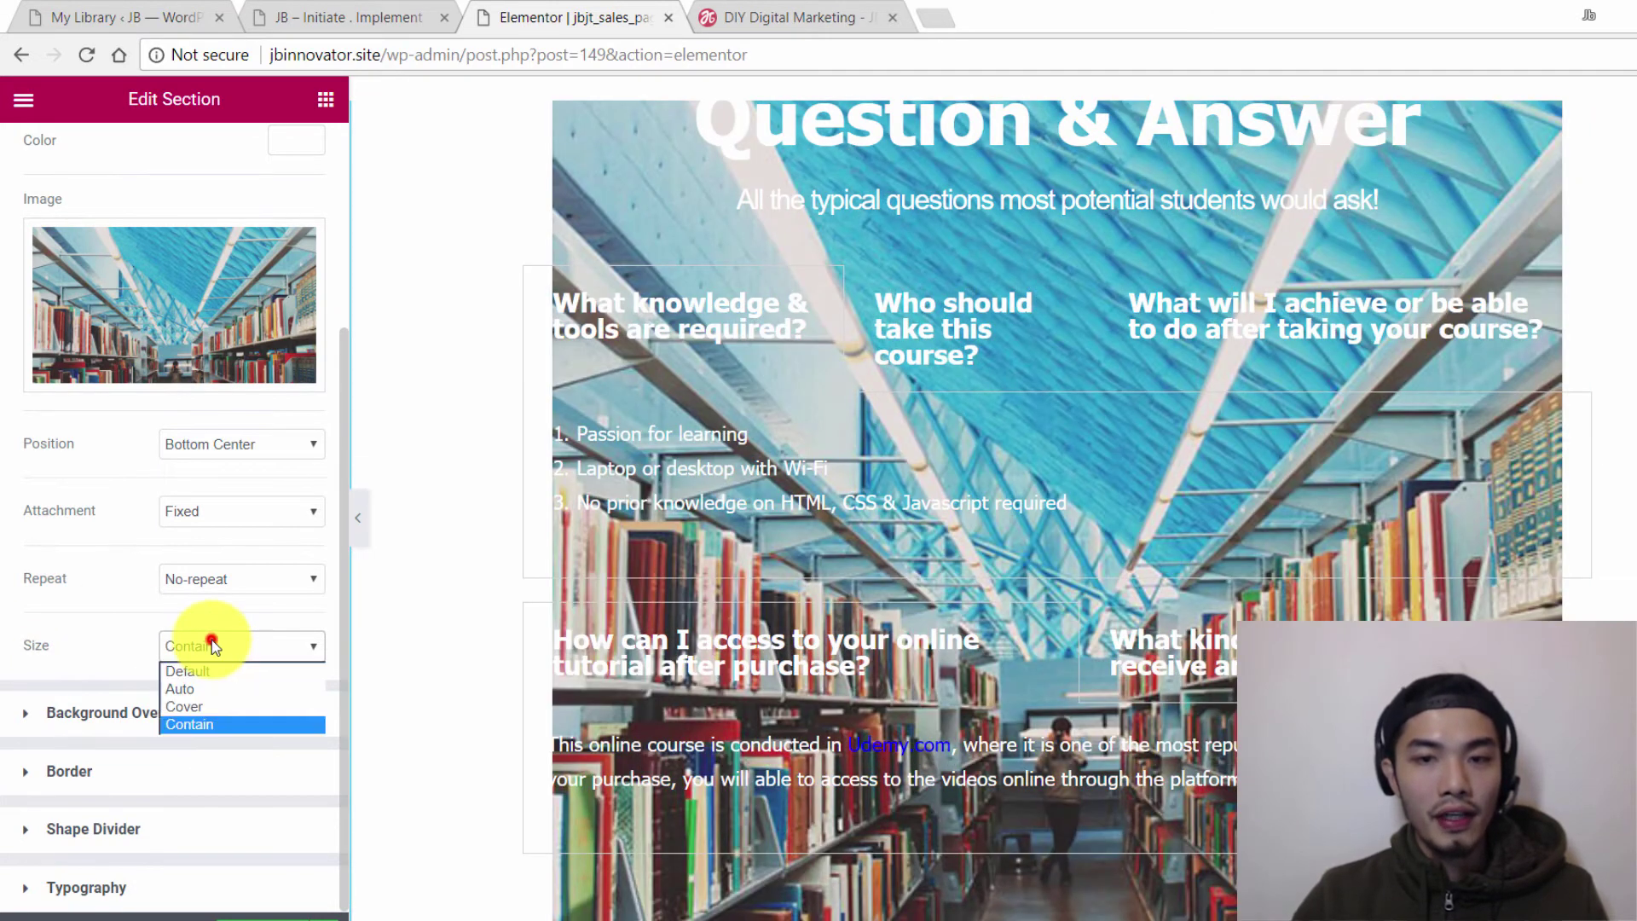
pyautogui.click(230, 713)
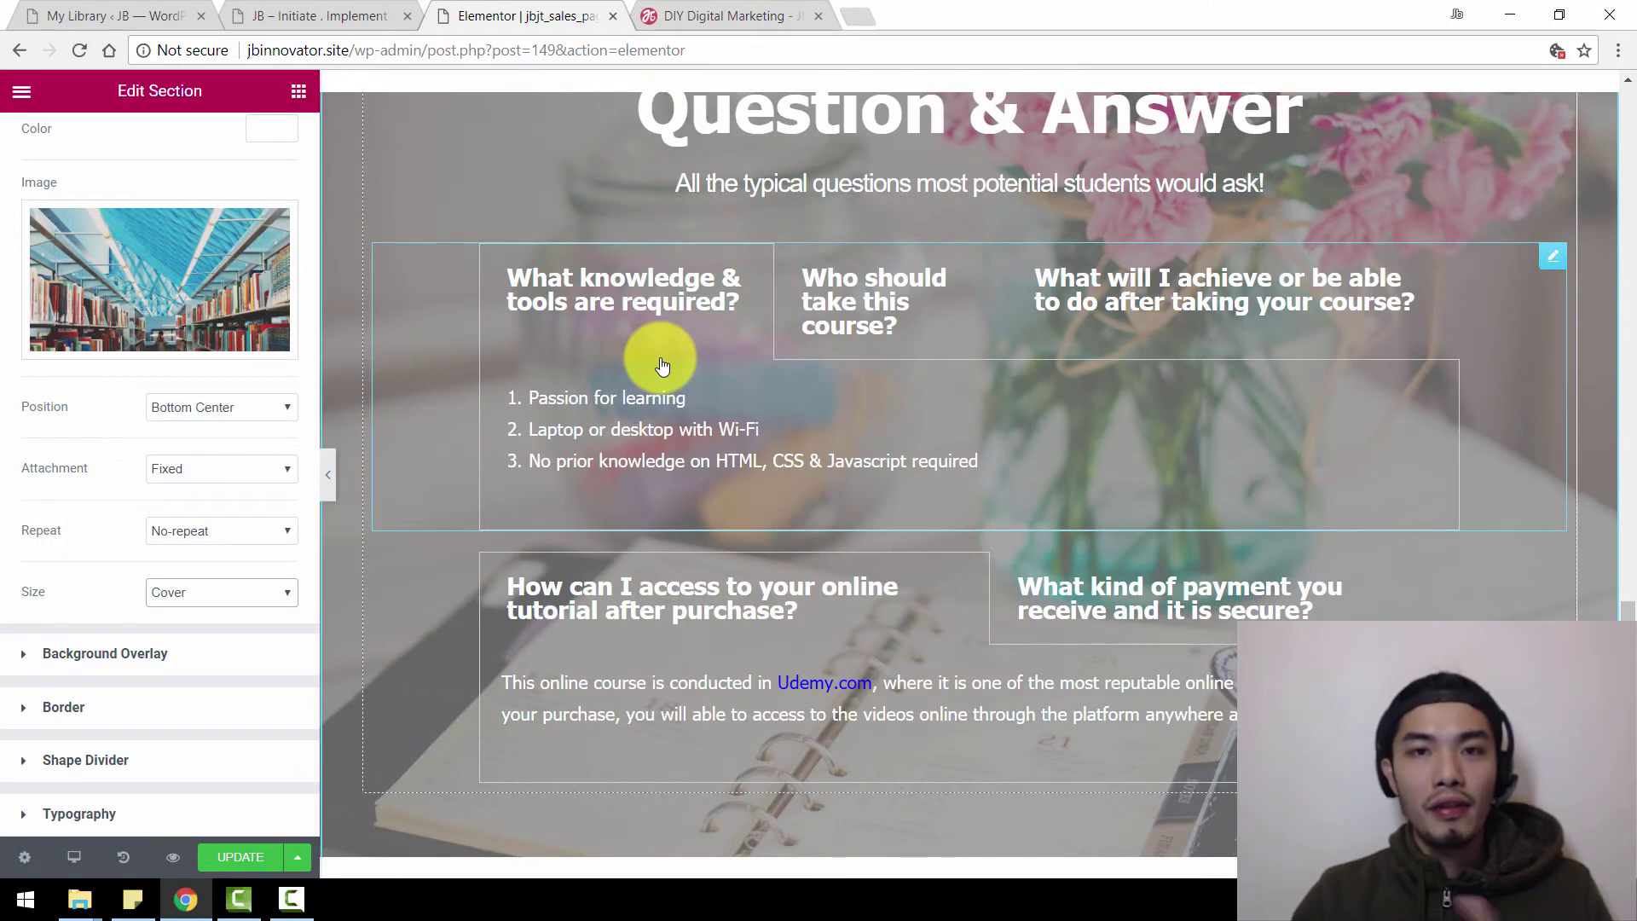
# Open the typography settings of the "$29.99" heading in the coupon section and choose the Line Through decoration
pyautogui.scroll(-10, 663, 367)
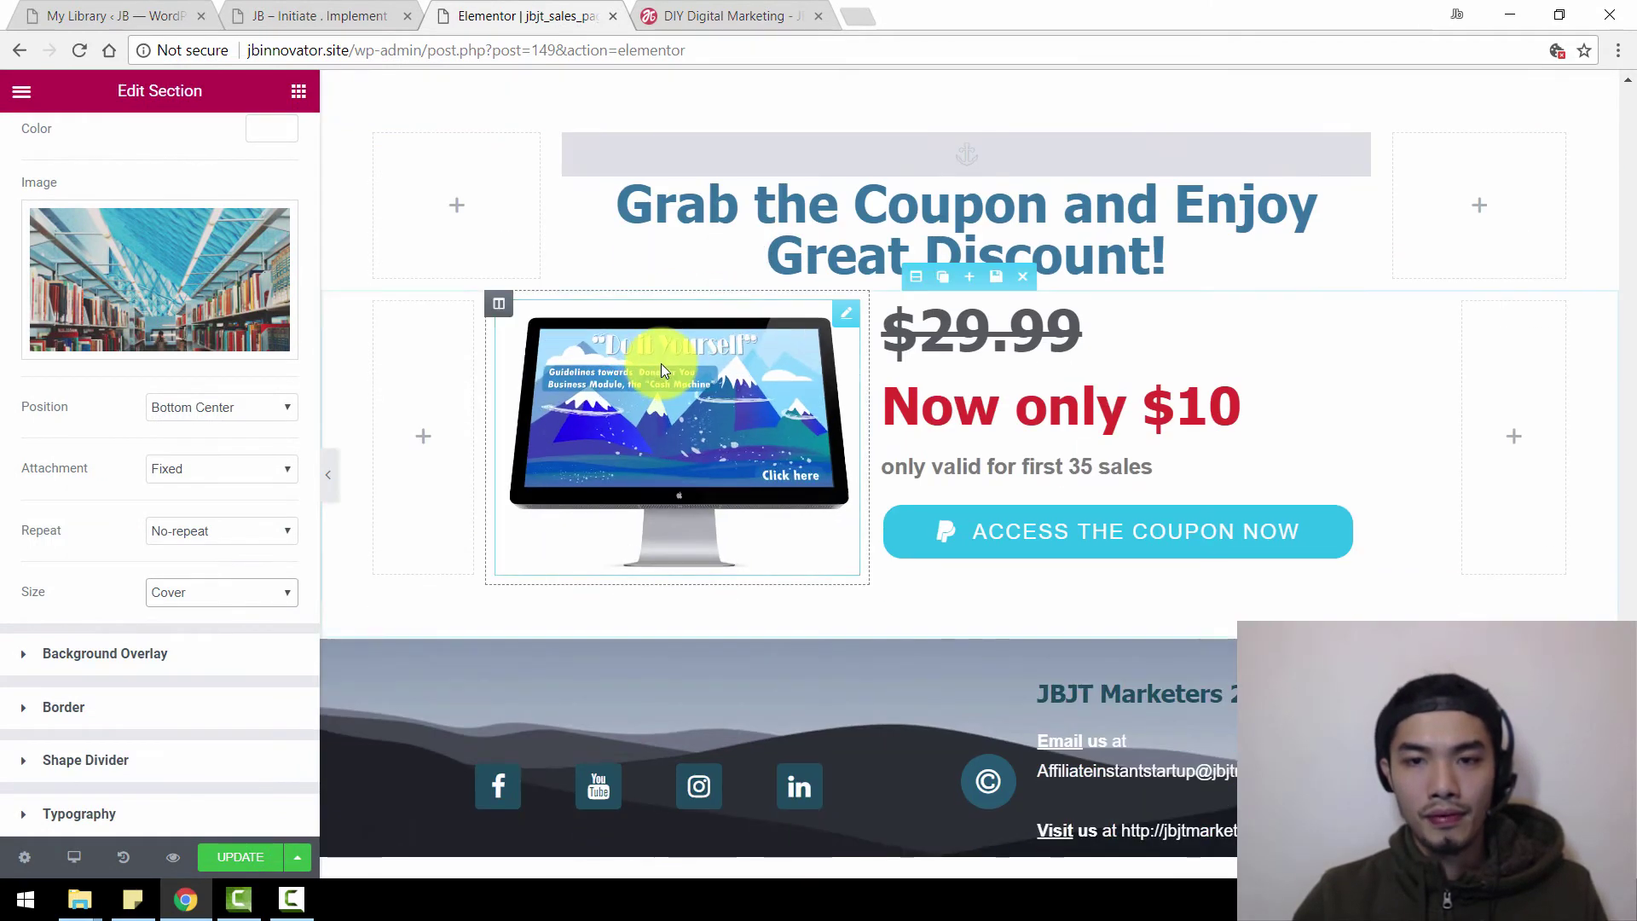
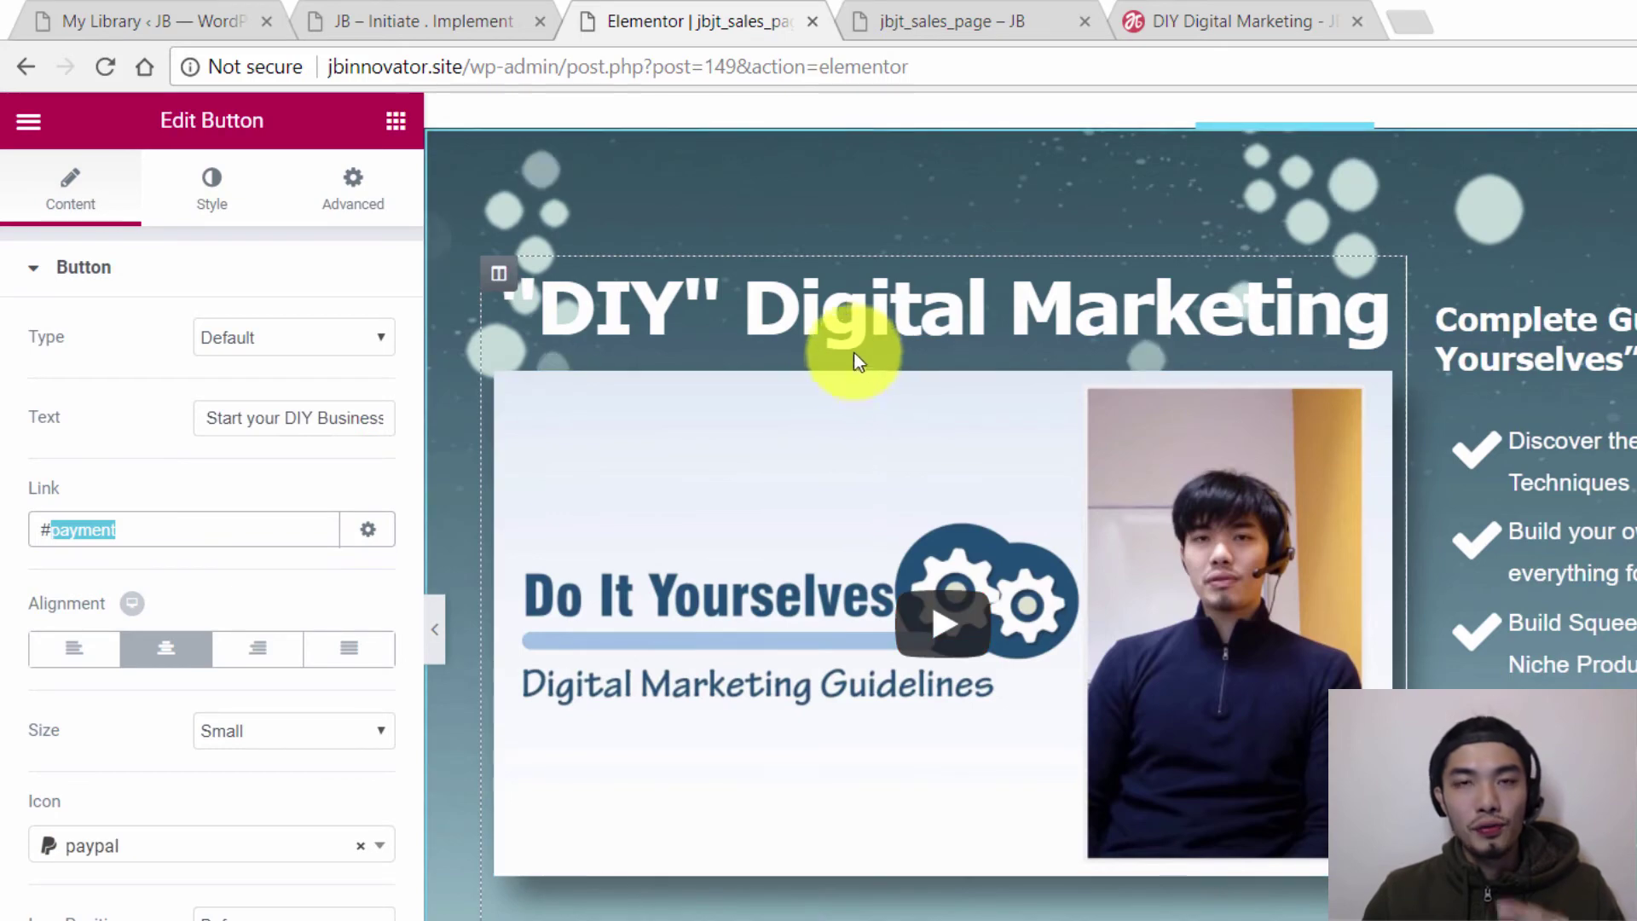
pyautogui.scroll(-20, 1608, 264)
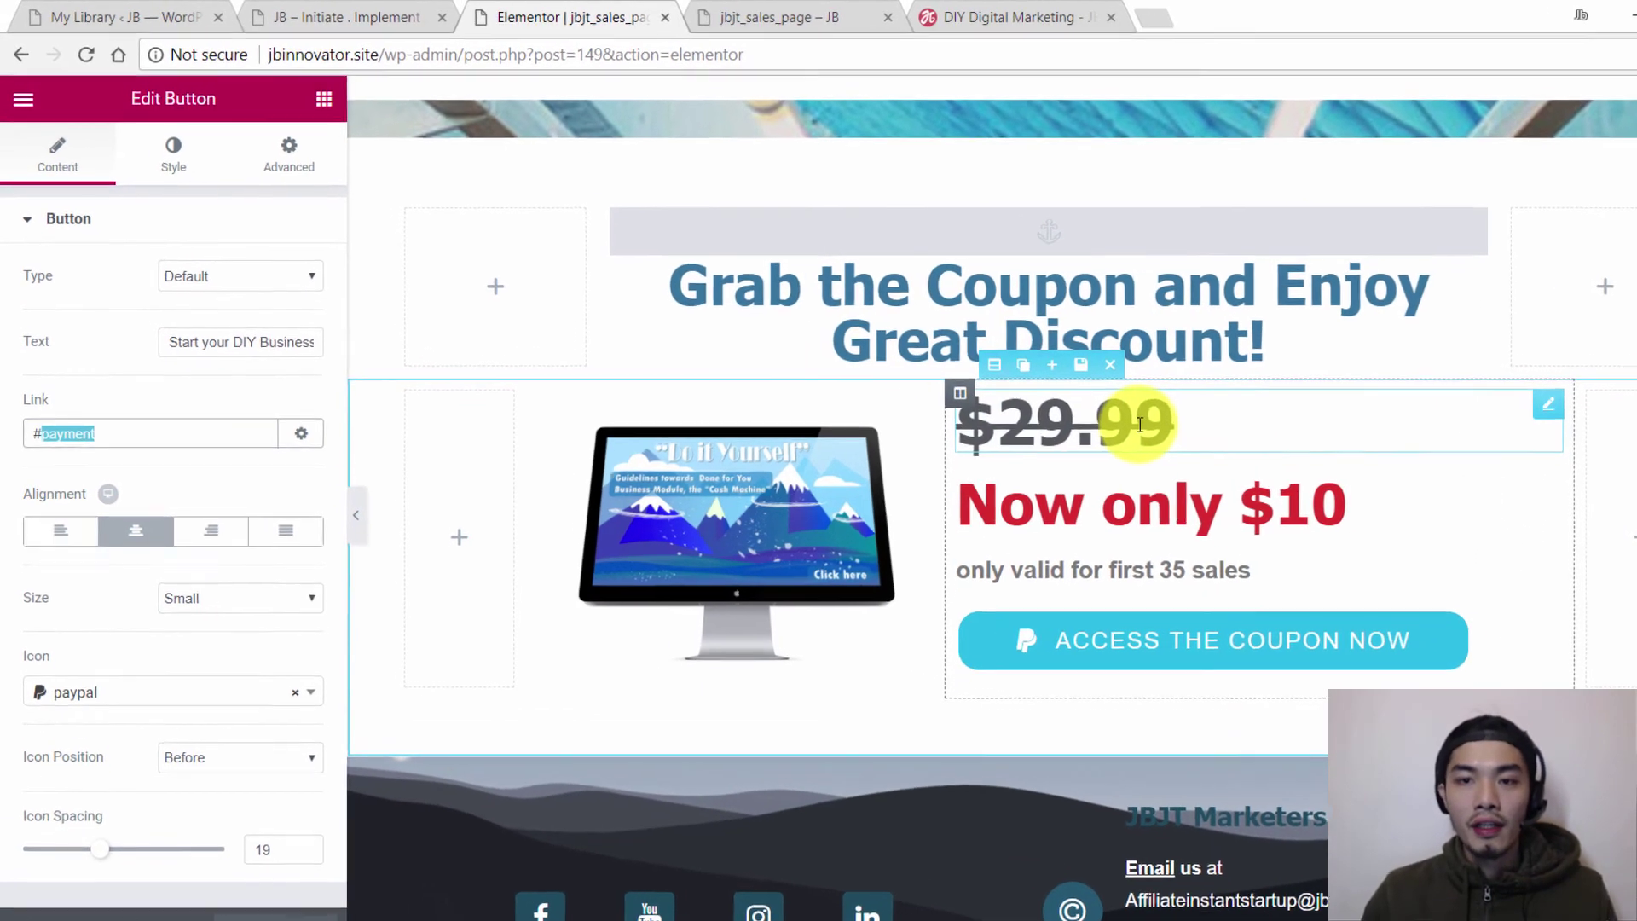
pyautogui.click(1039, 402)
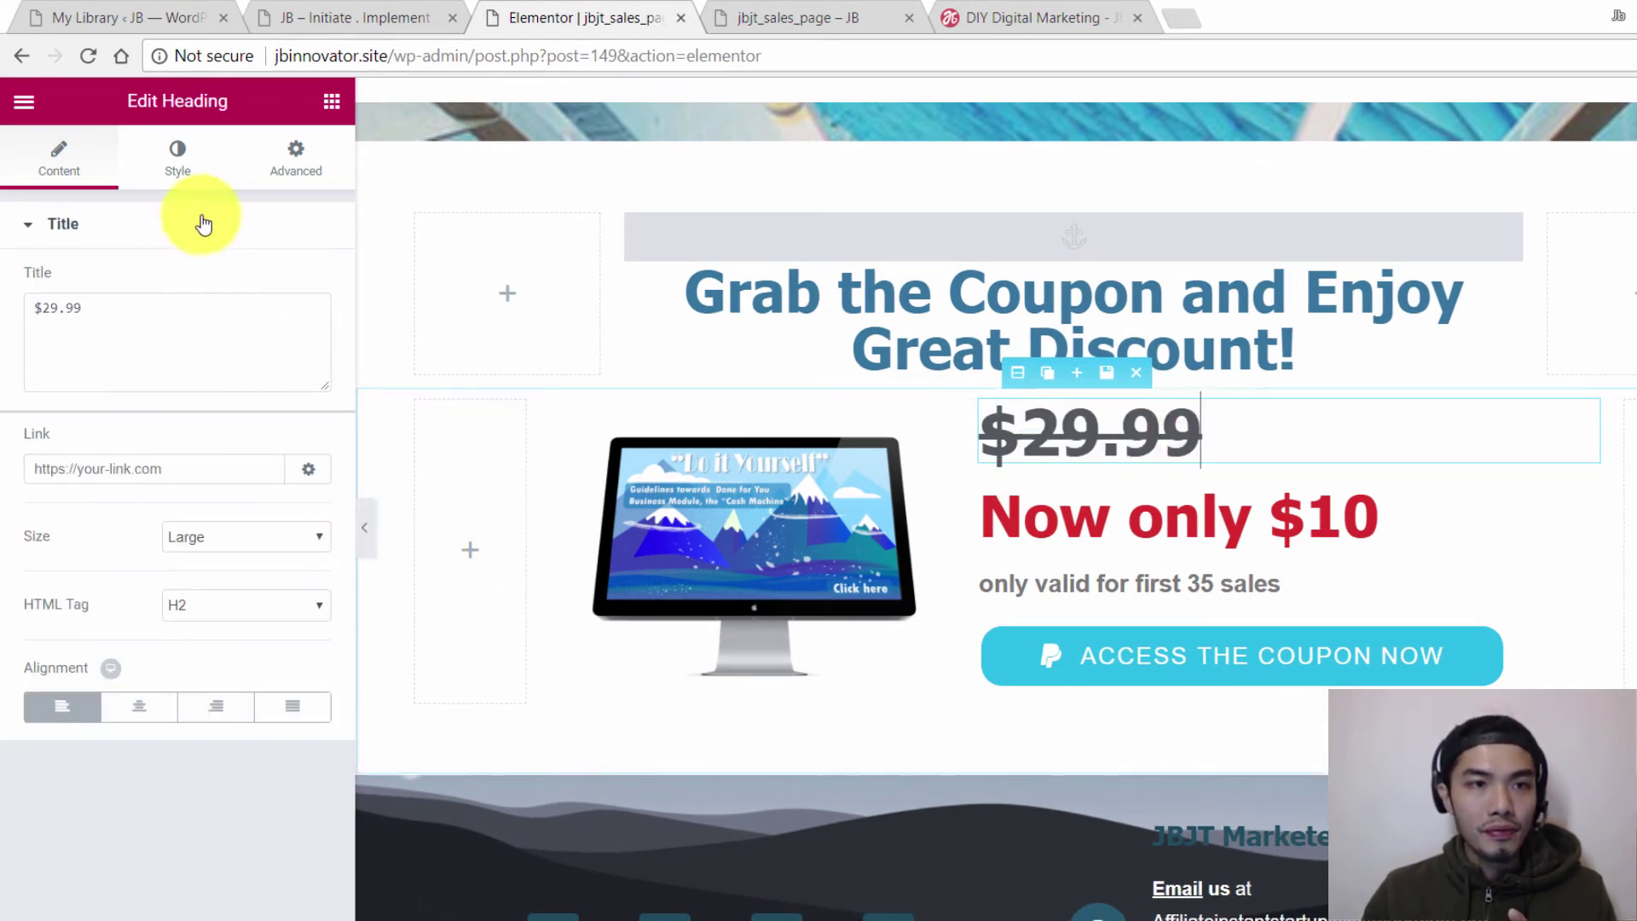
pyautogui.click(181, 155)
pyautogui.click(302, 350)
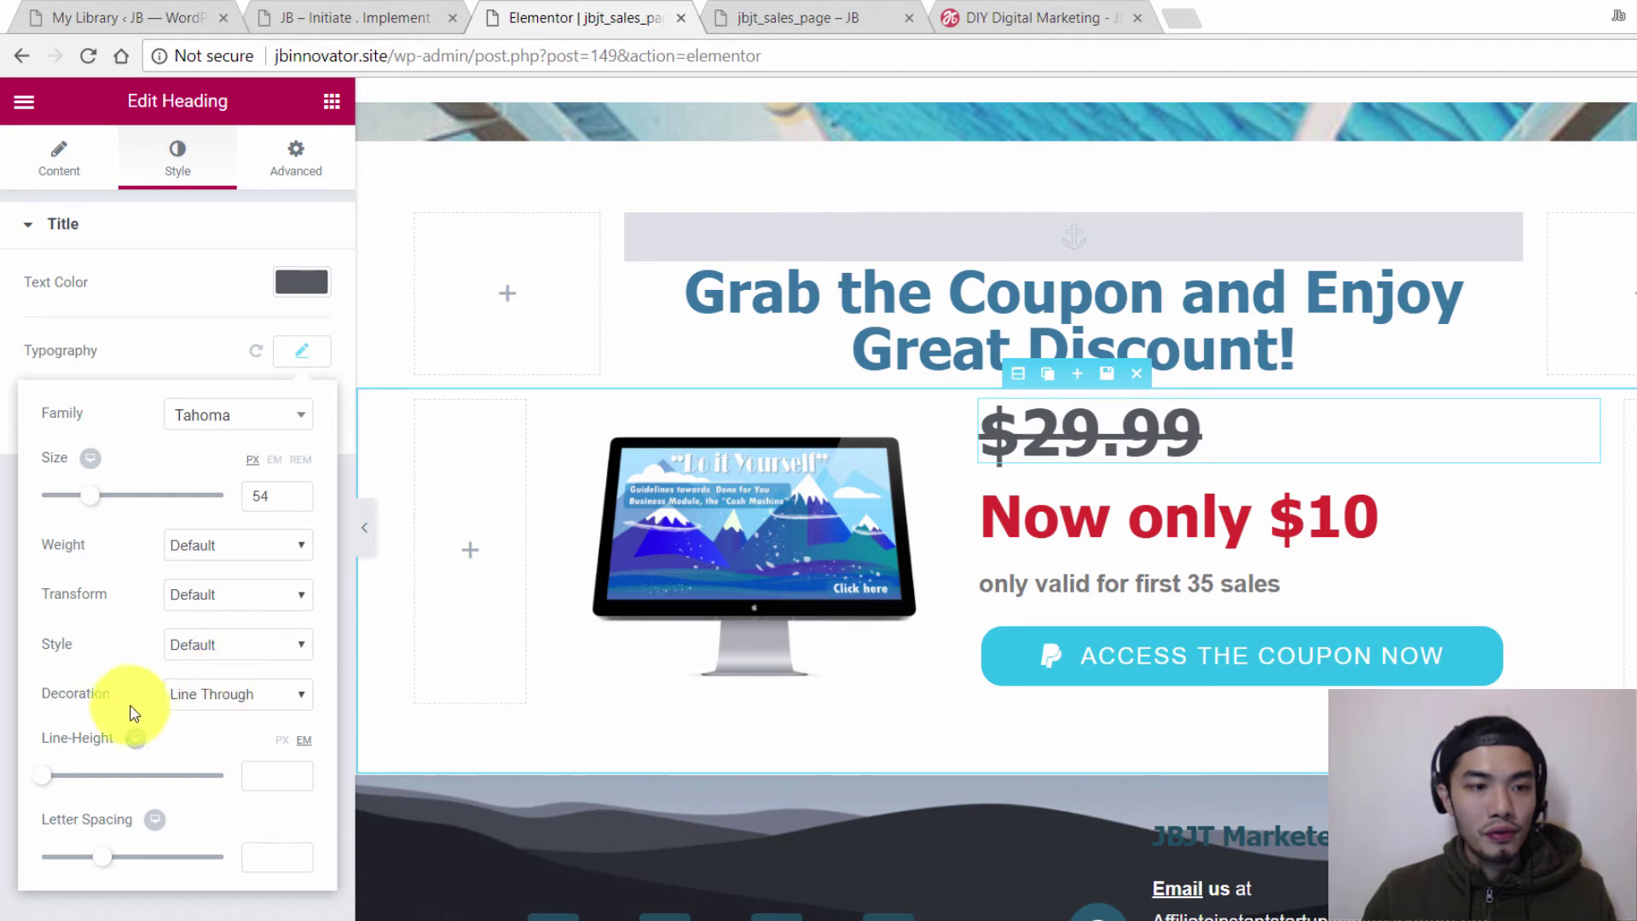
pyautogui.click(226, 695)
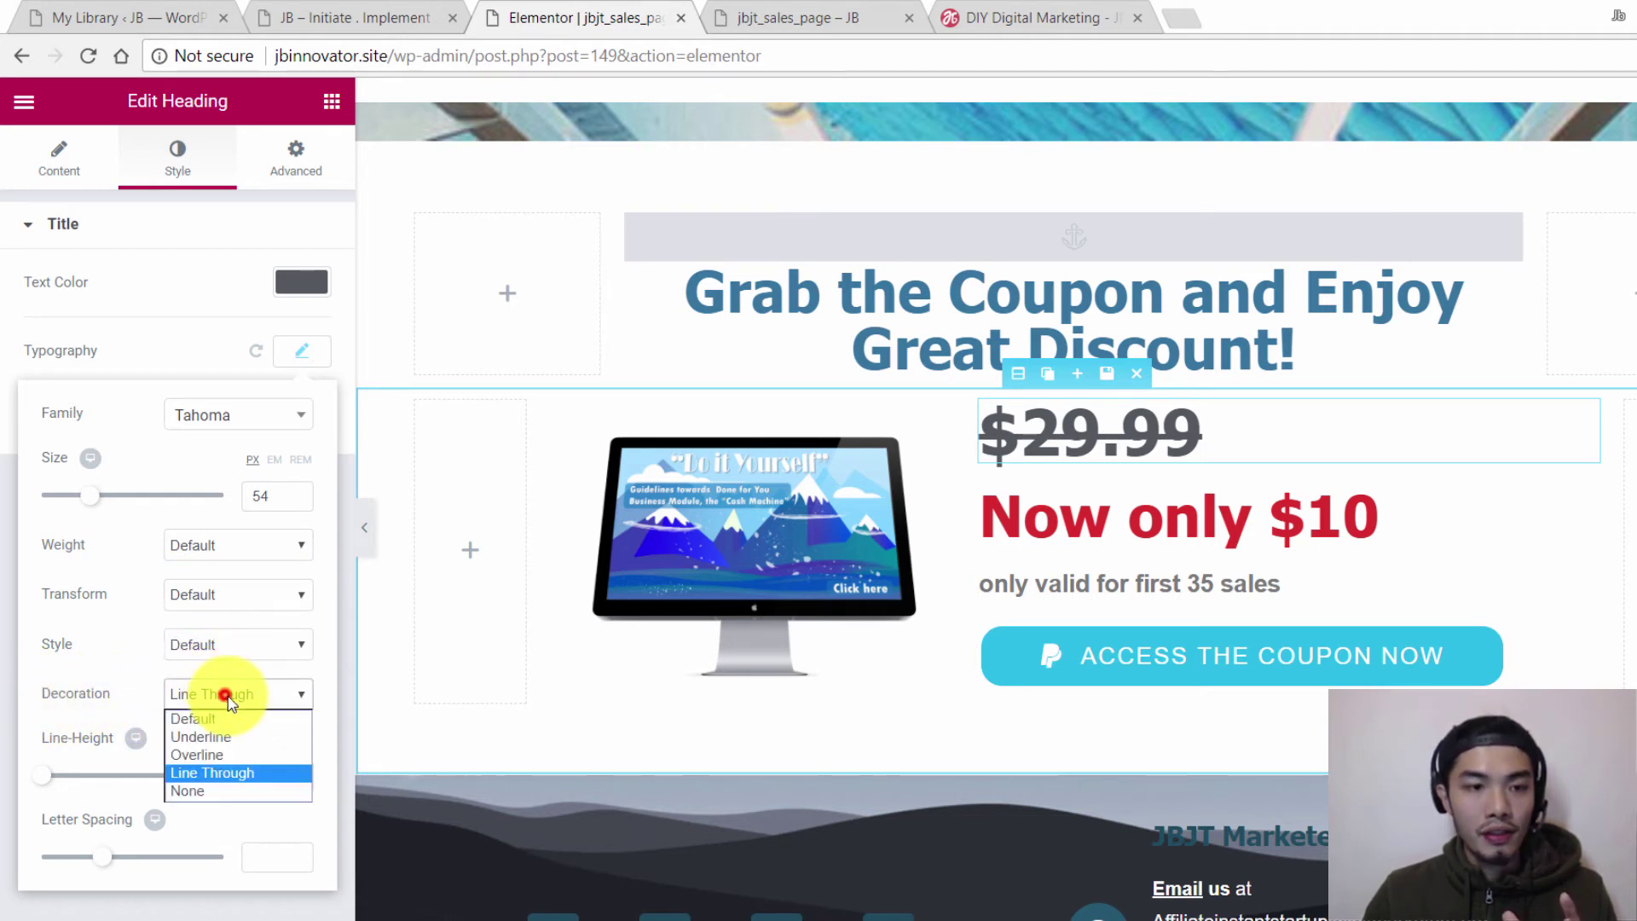
pyautogui.click(220, 773)
# Try the Overline, Underline and None decorations on the "$29.99" heading, and set it back to Line Through
pyautogui.click(226, 693)
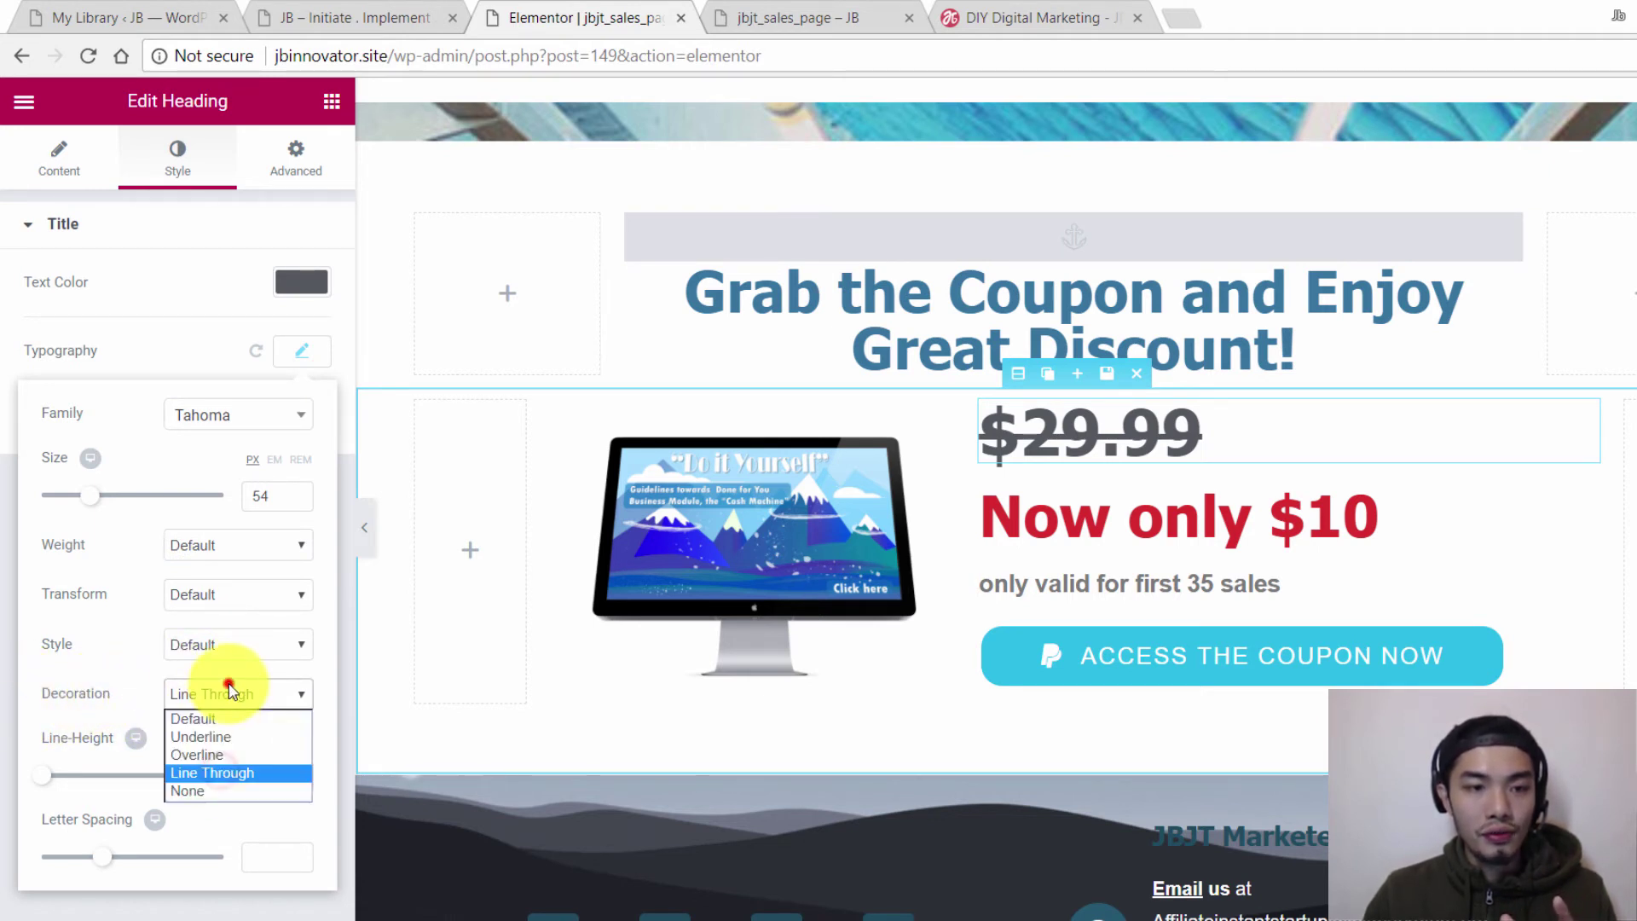
pyautogui.click(214, 755)
pyautogui.click(220, 695)
pyautogui.click(217, 737)
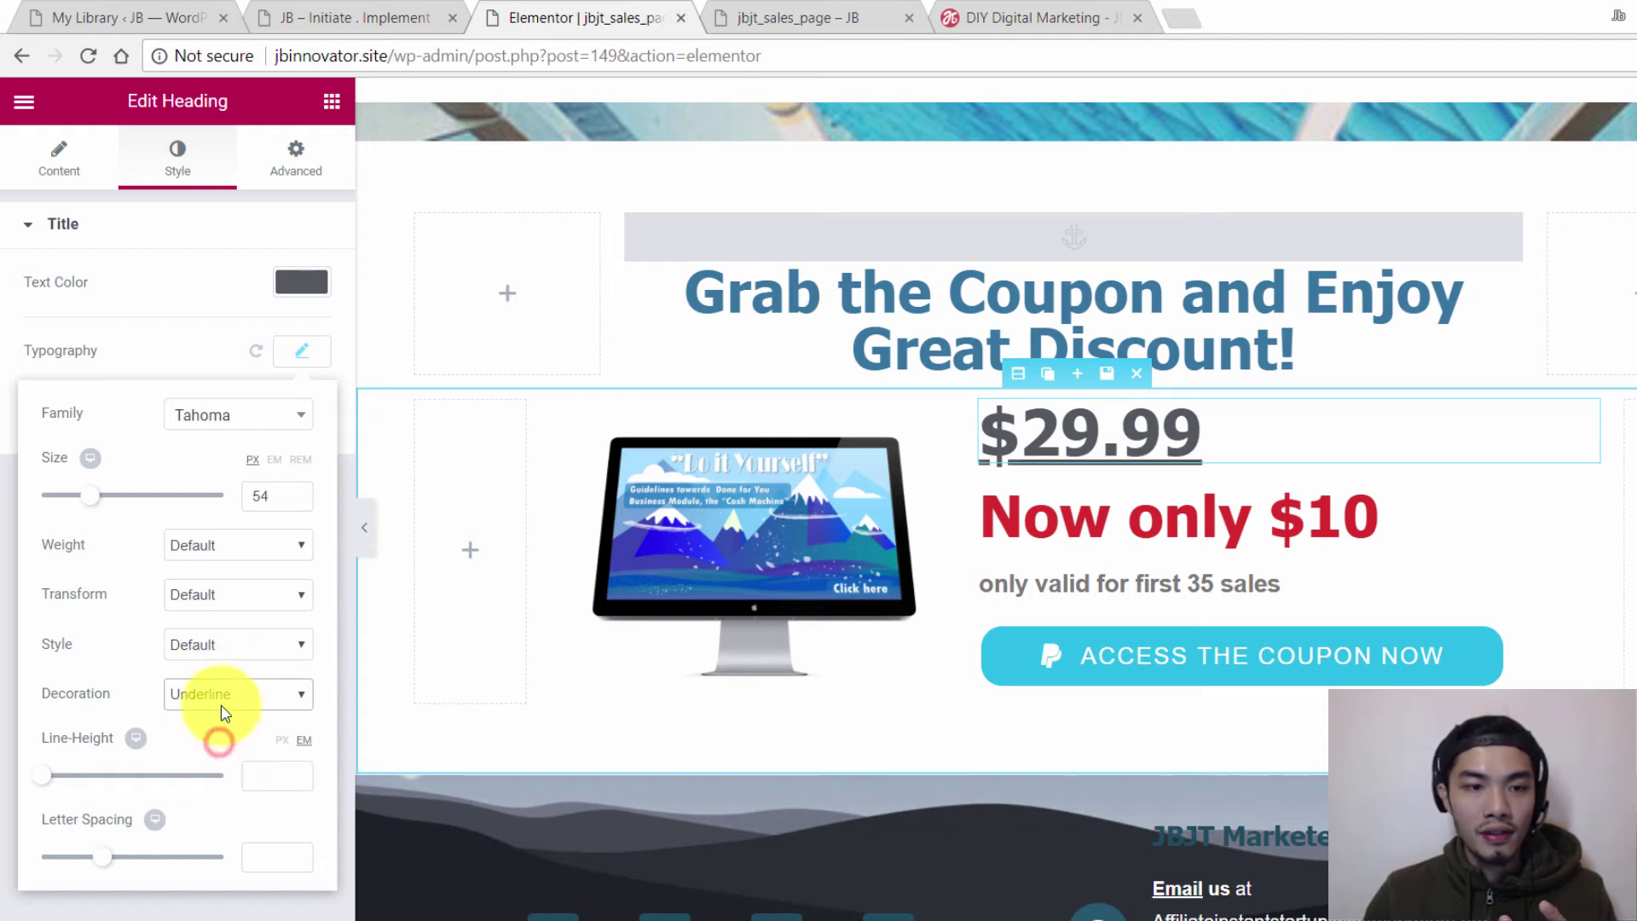
pyautogui.click(220, 694)
pyautogui.click(219, 791)
pyautogui.click(201, 694)
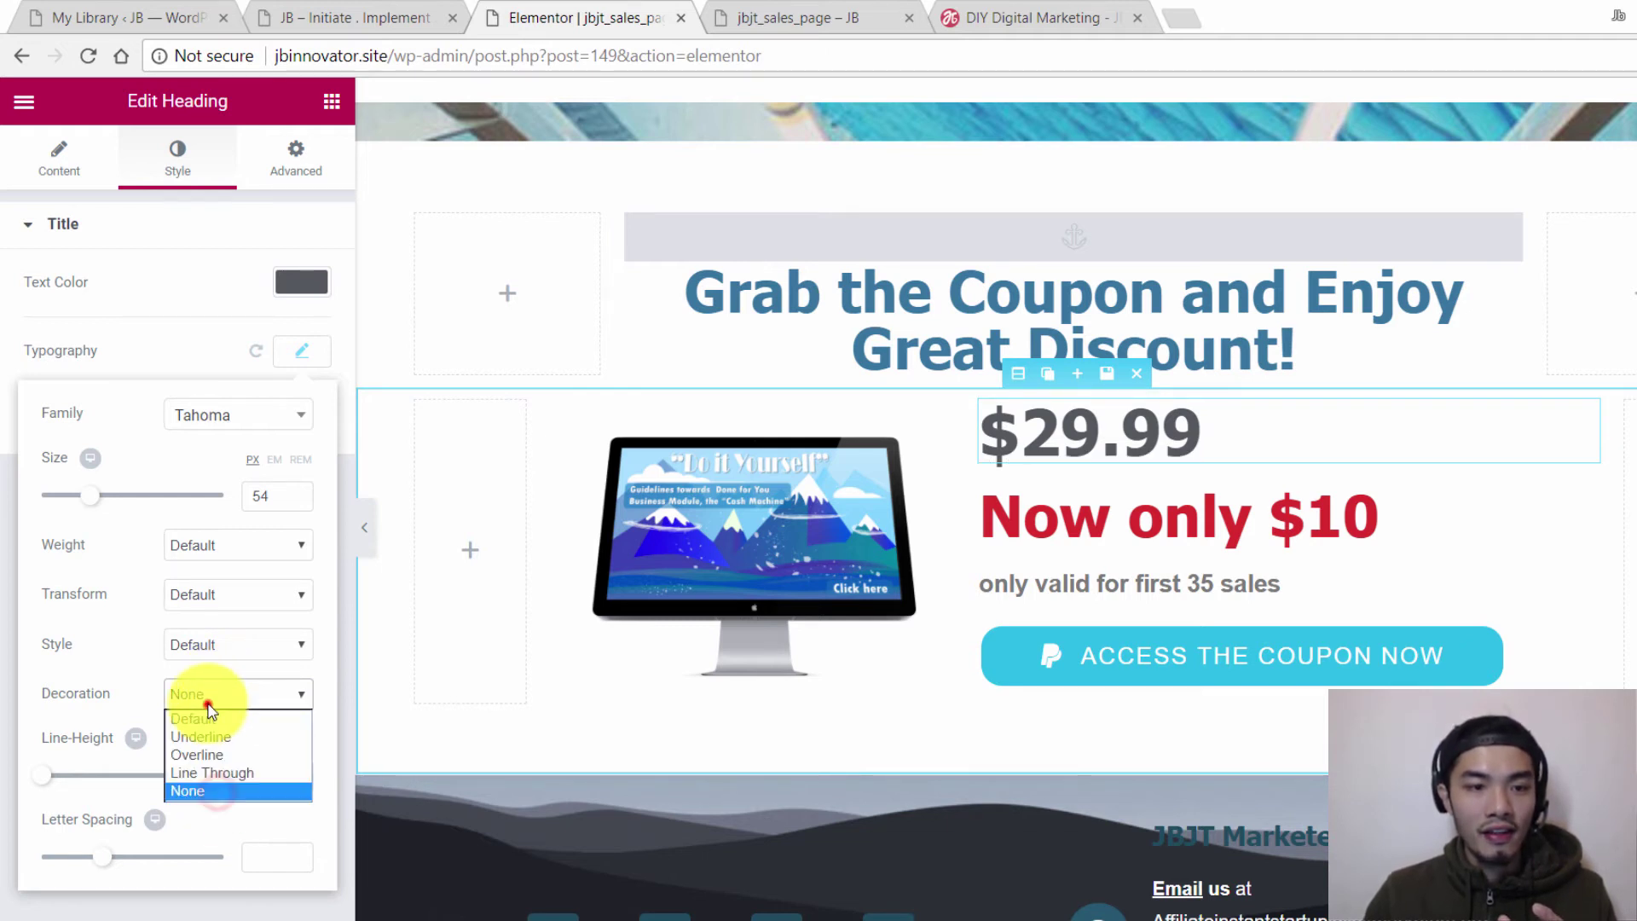
pyautogui.click(210, 773)
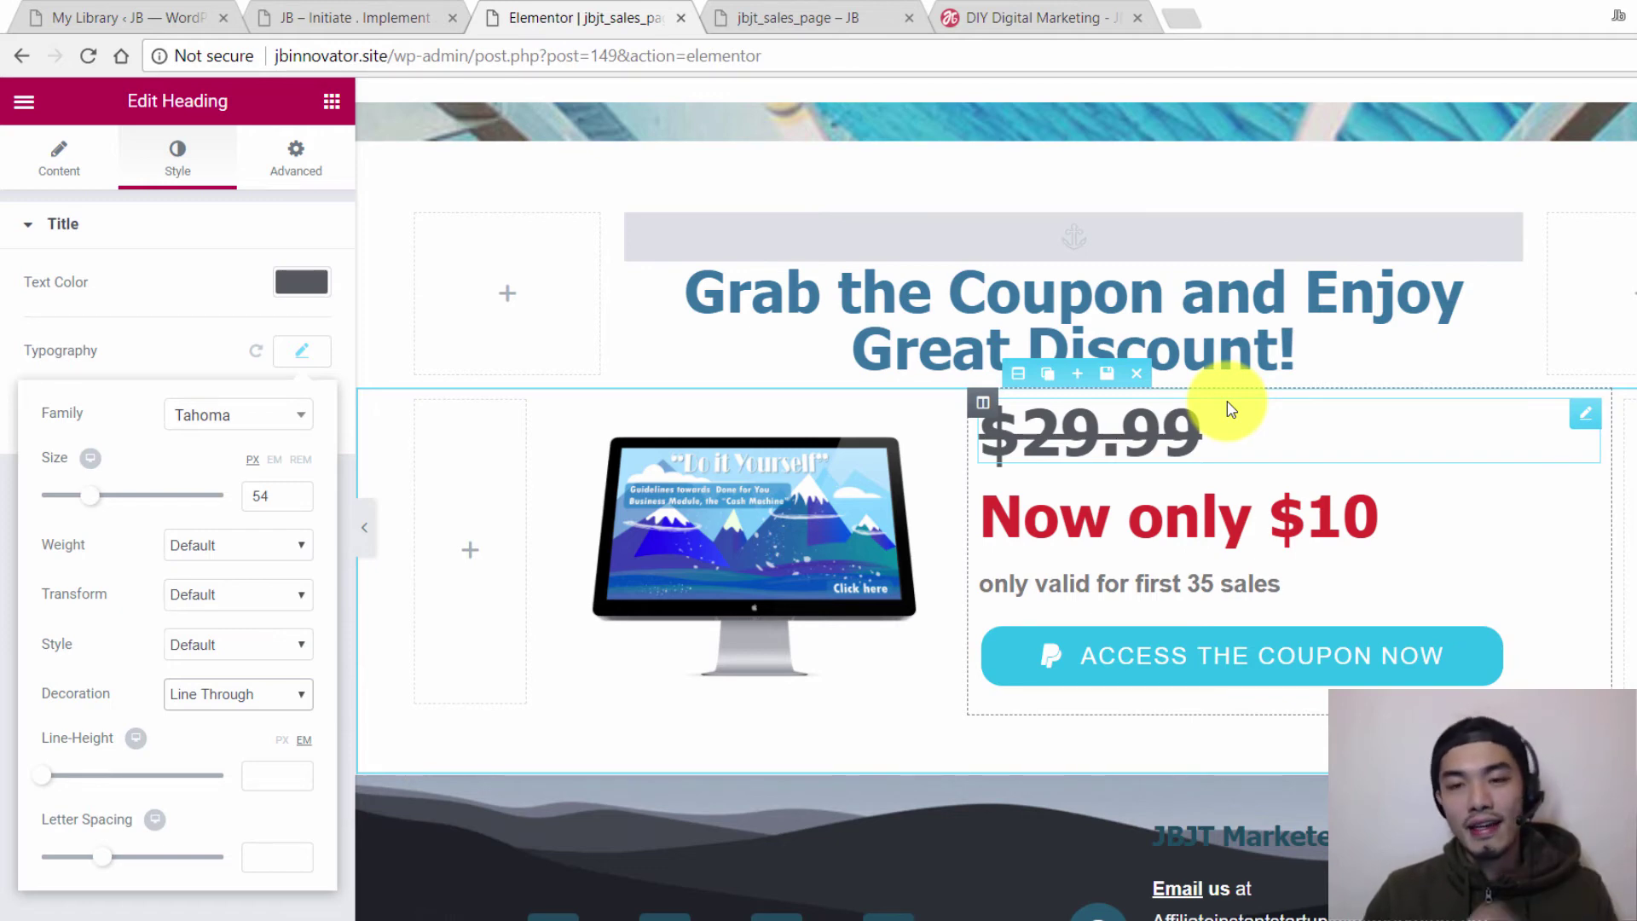
# Open the Facebook item of the footer's social icons and show the options of its link
pyautogui.scroll(-5, 1151, 383)
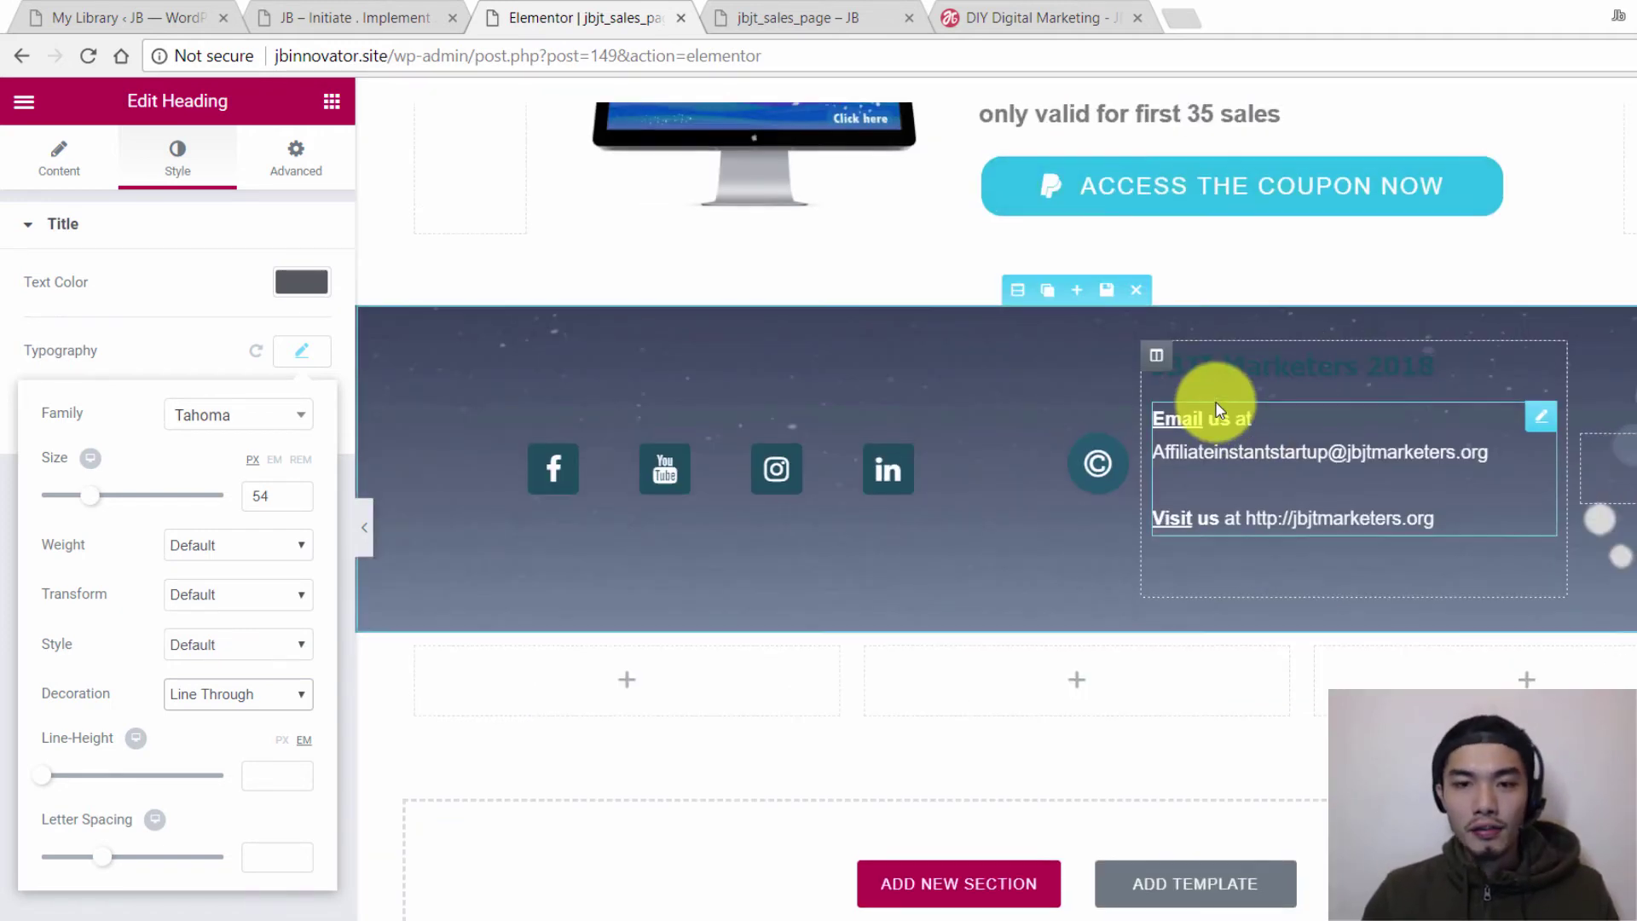
pyautogui.scroll(3, 1108, 444)
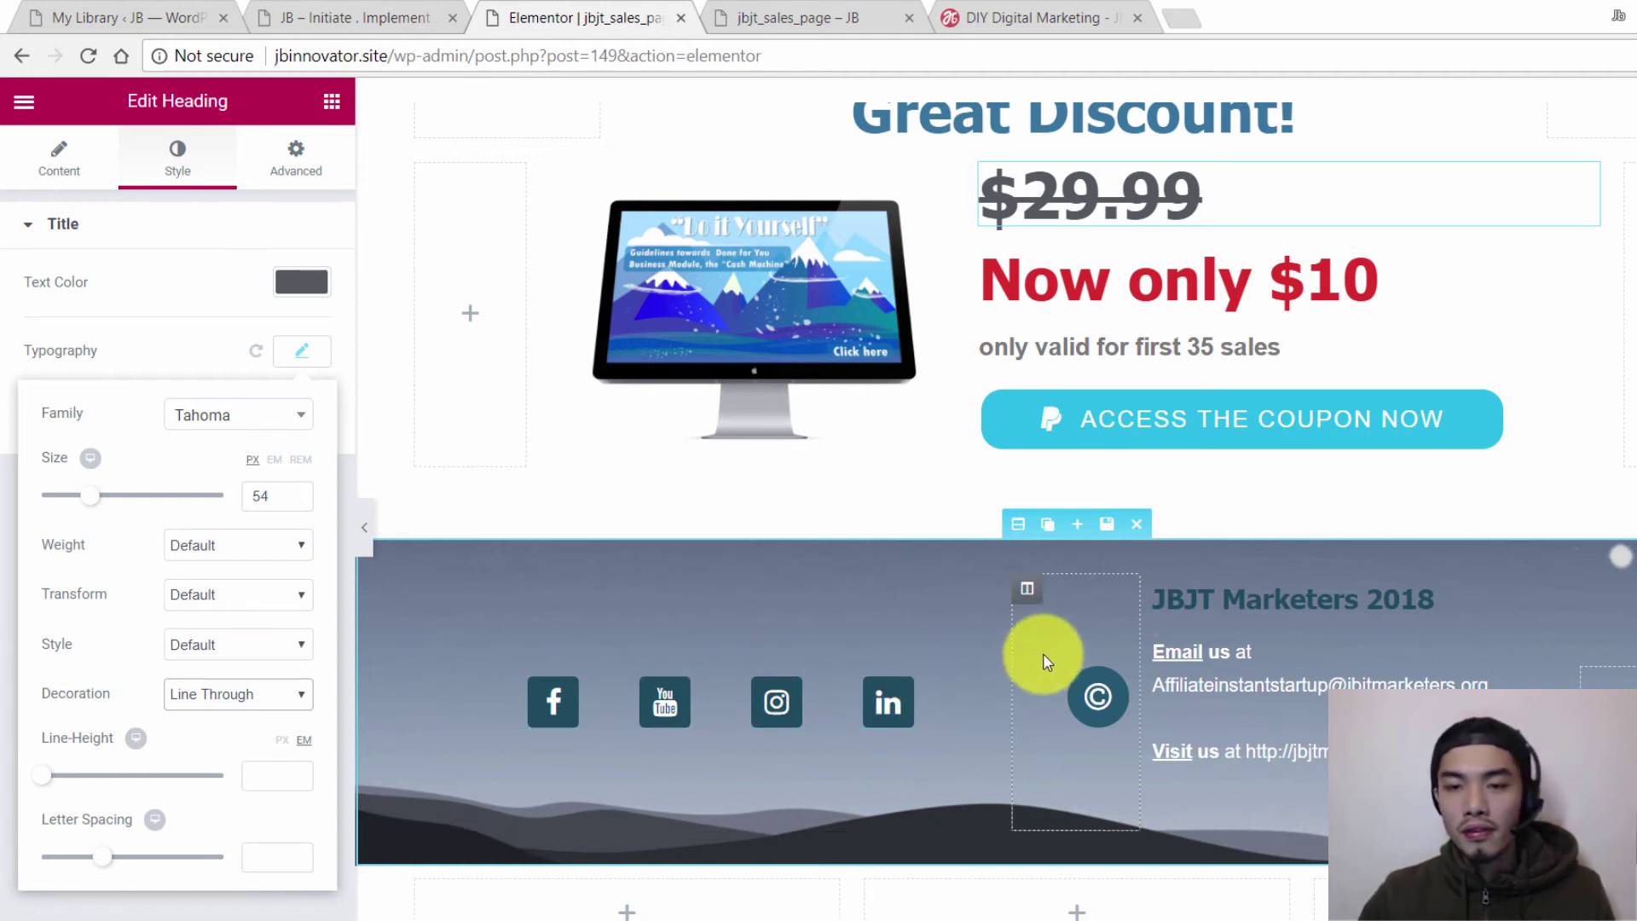
pyautogui.click(949, 718)
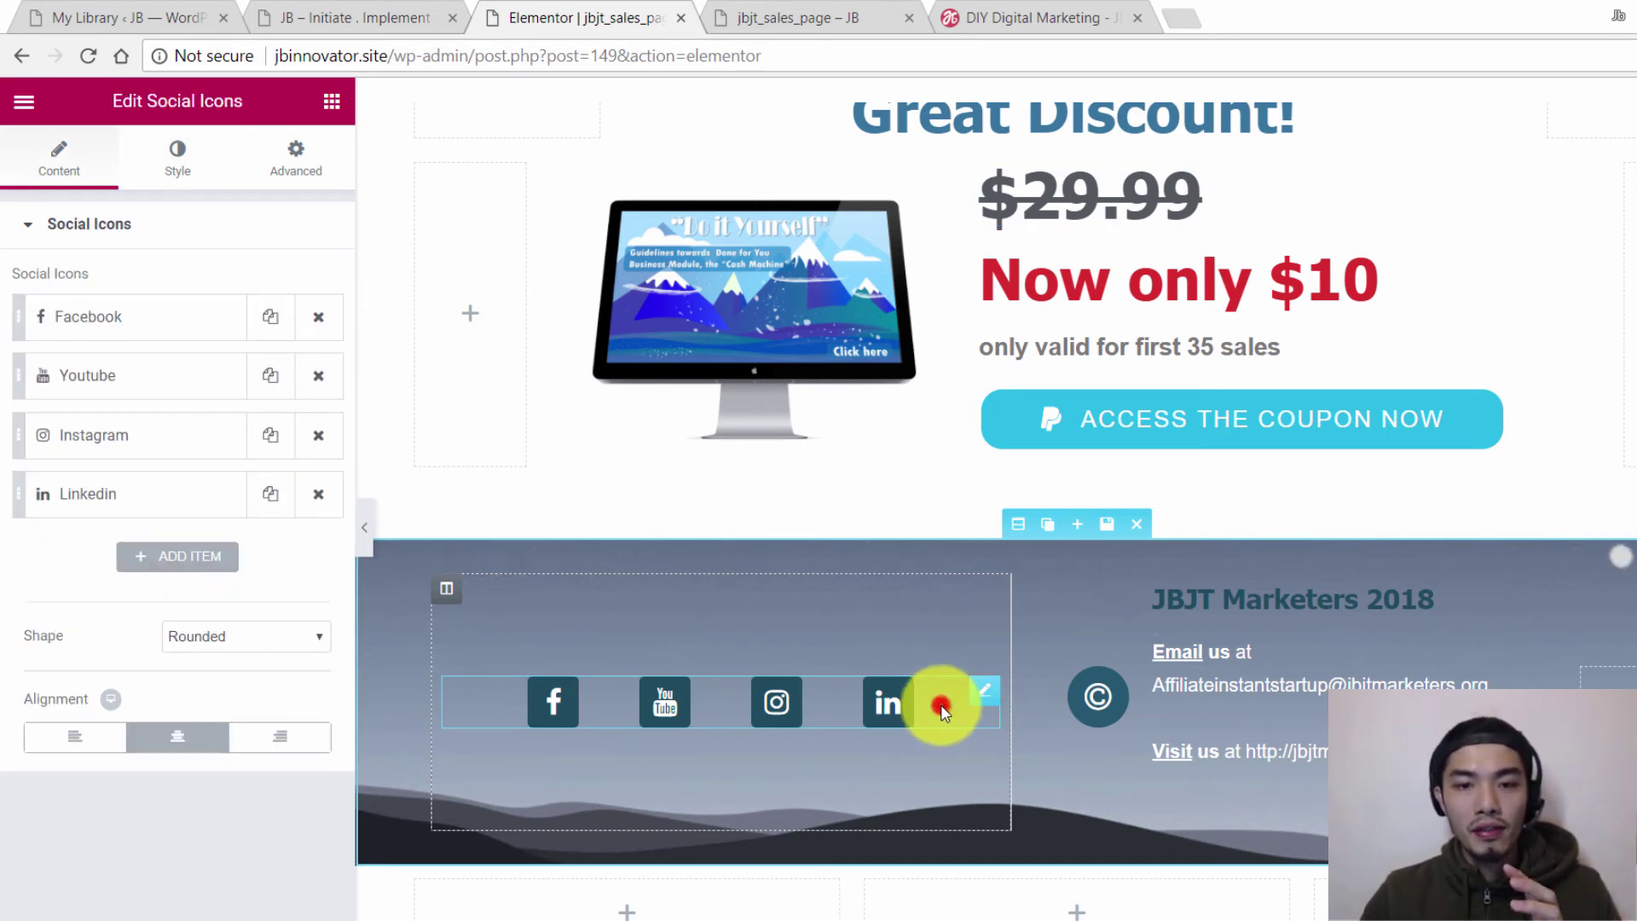
pyautogui.click(124, 318)
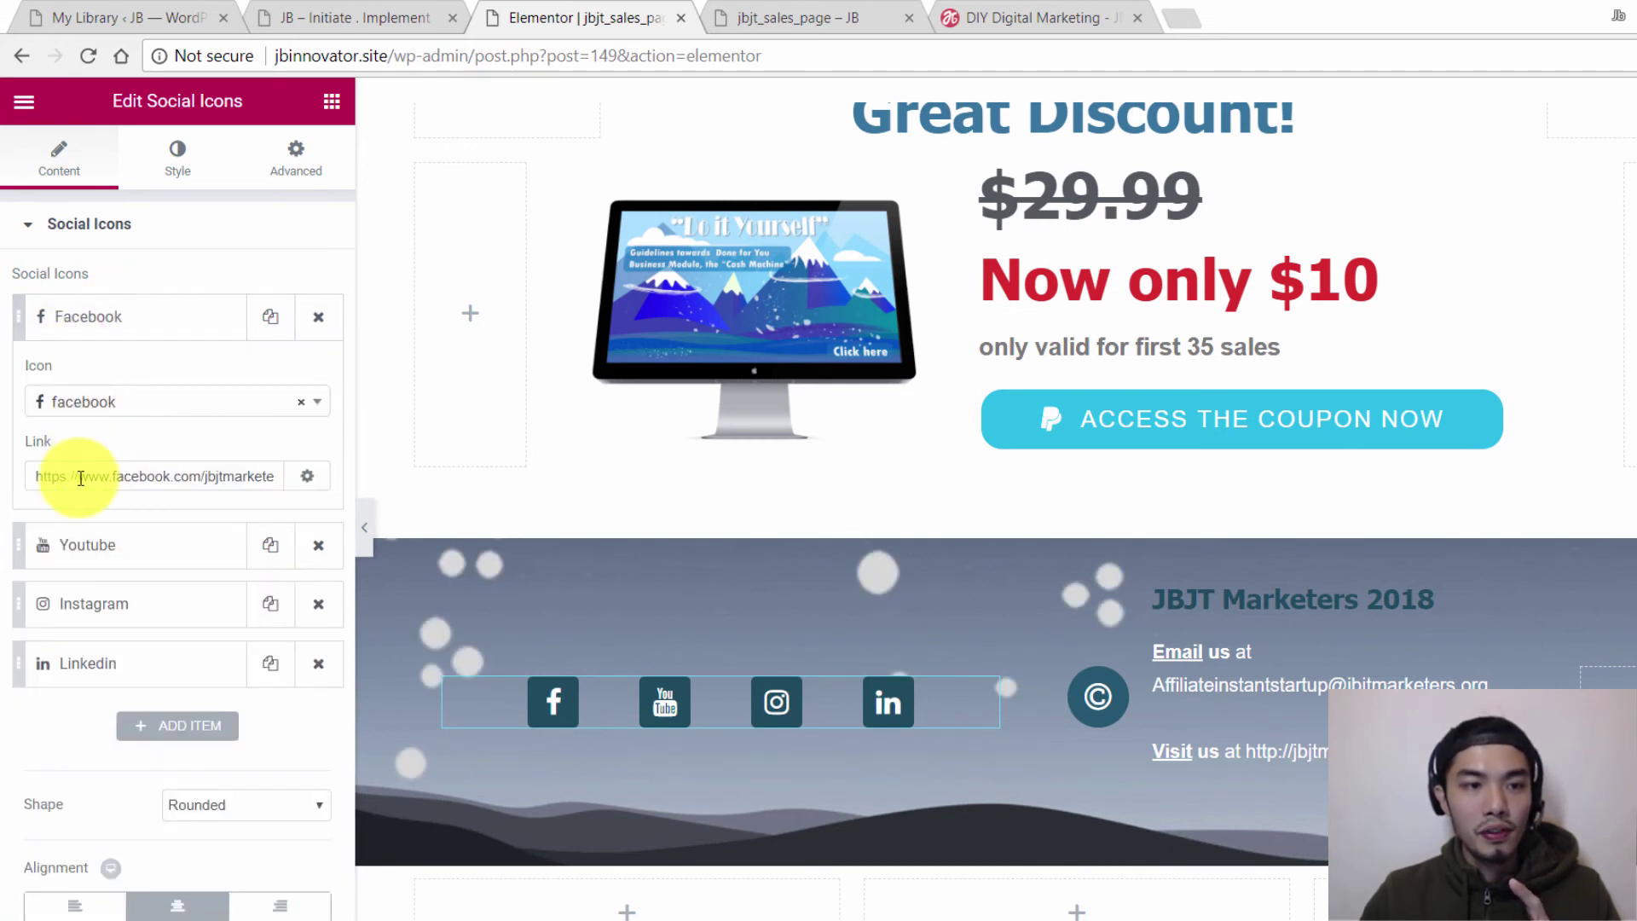
pyautogui.moveTo(36, 475); pyautogui.dragTo(249, 473)
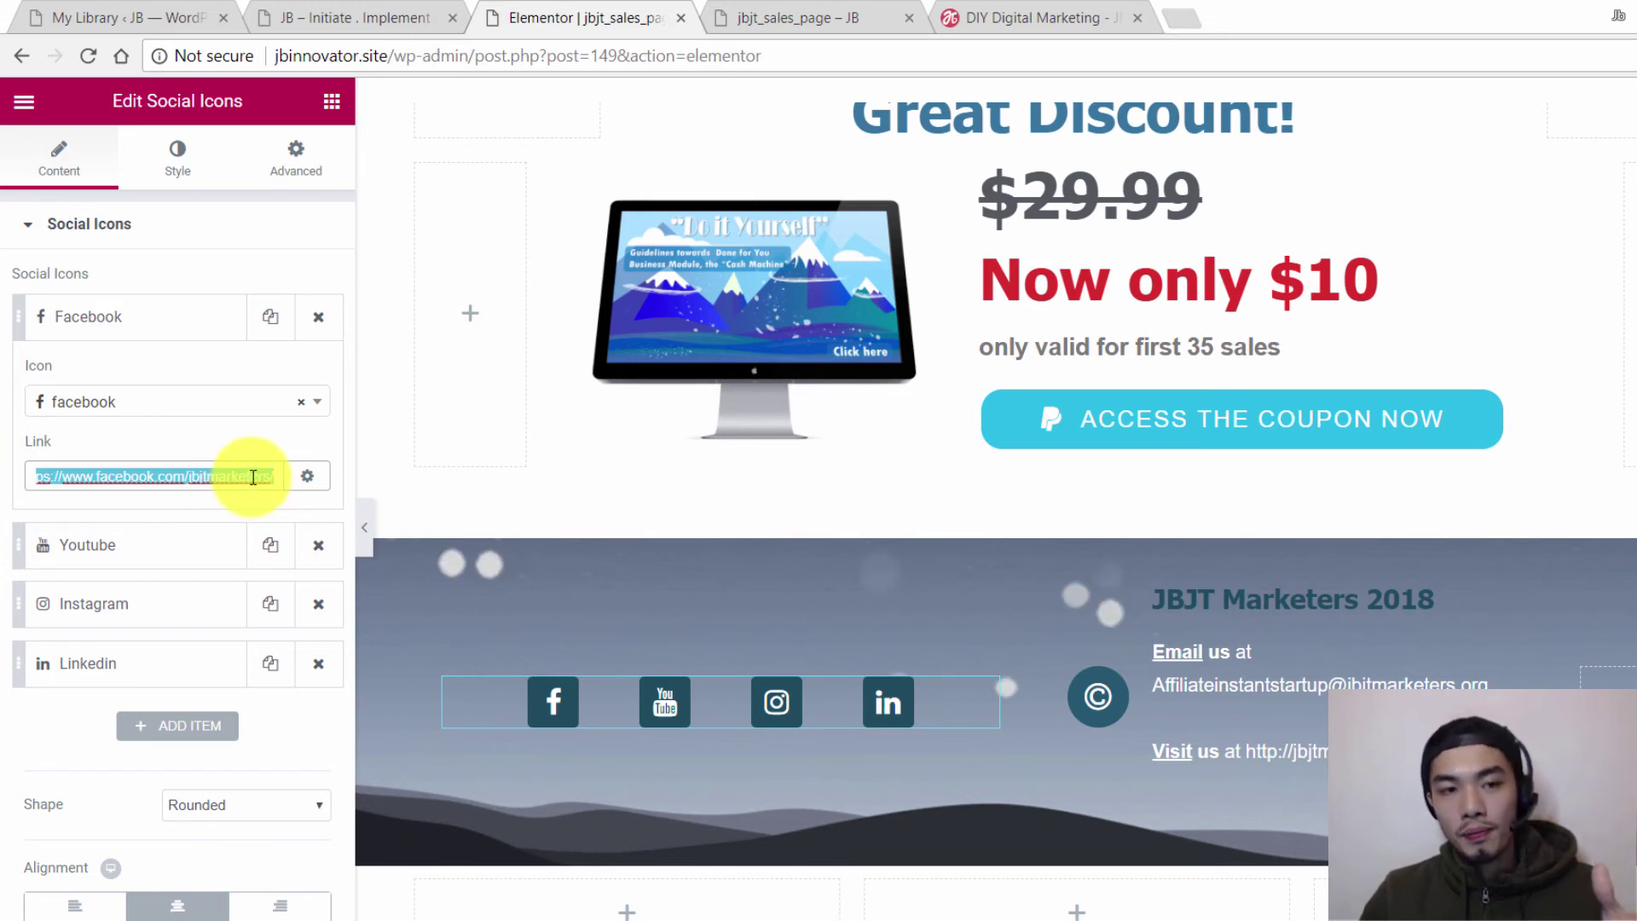
pyautogui.click(307, 477)
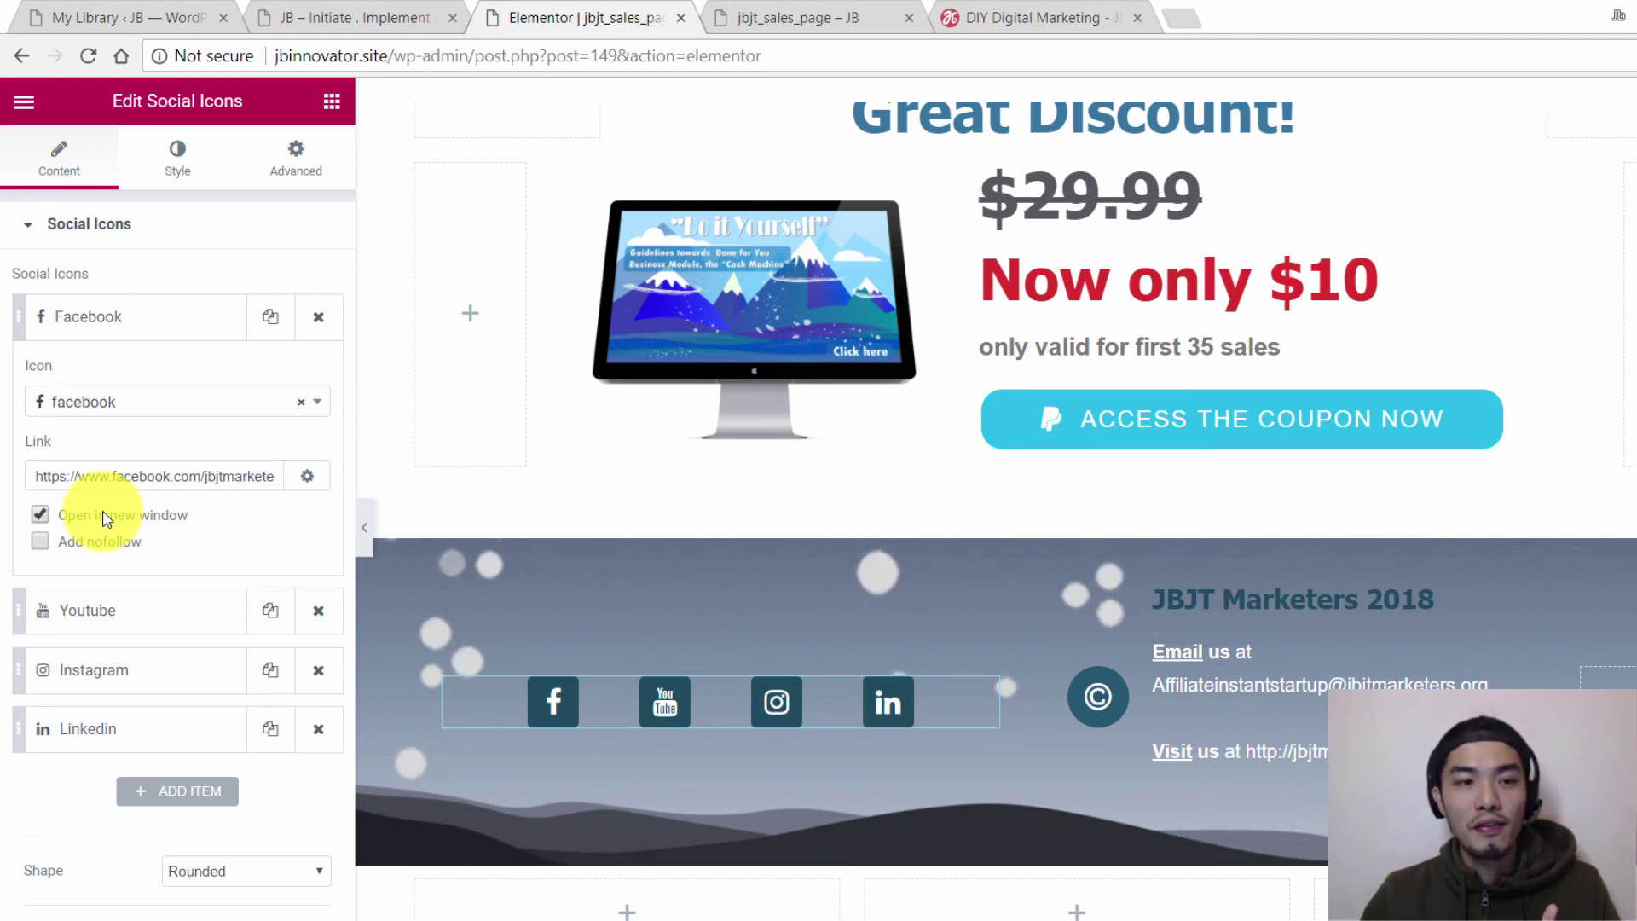
# Turn off "Open in new window" for the Facebook icon's link and turn it back on
pyautogui.tripleClick(128, 475)
pyautogui.click(136, 518)
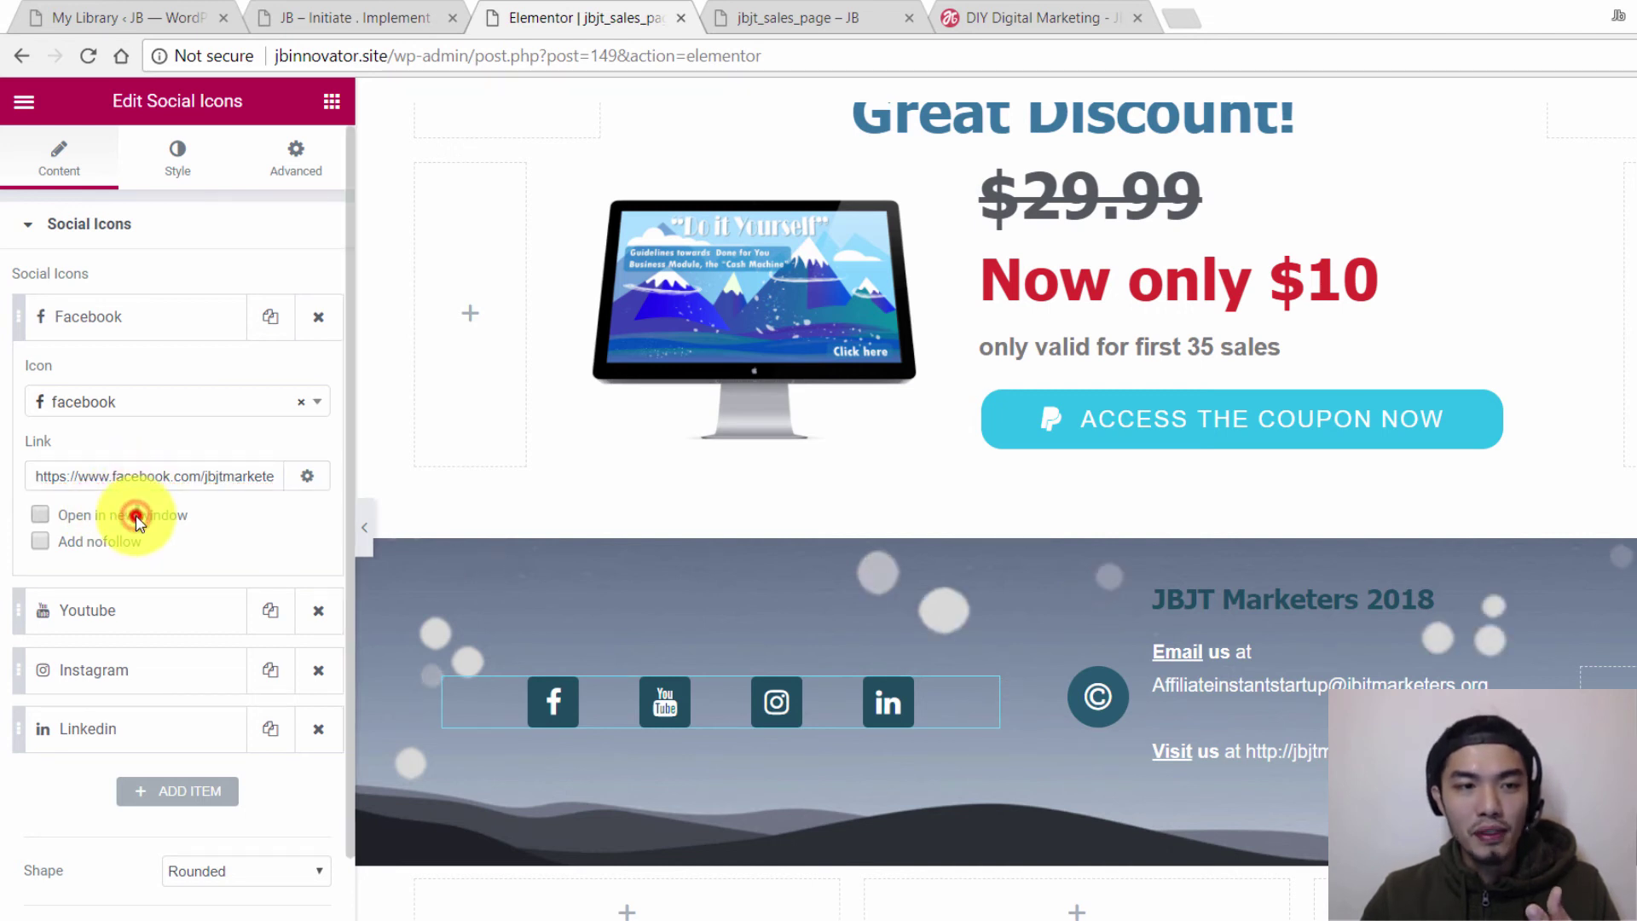
pyautogui.click(52, 512)
pyautogui.click(207, 475)
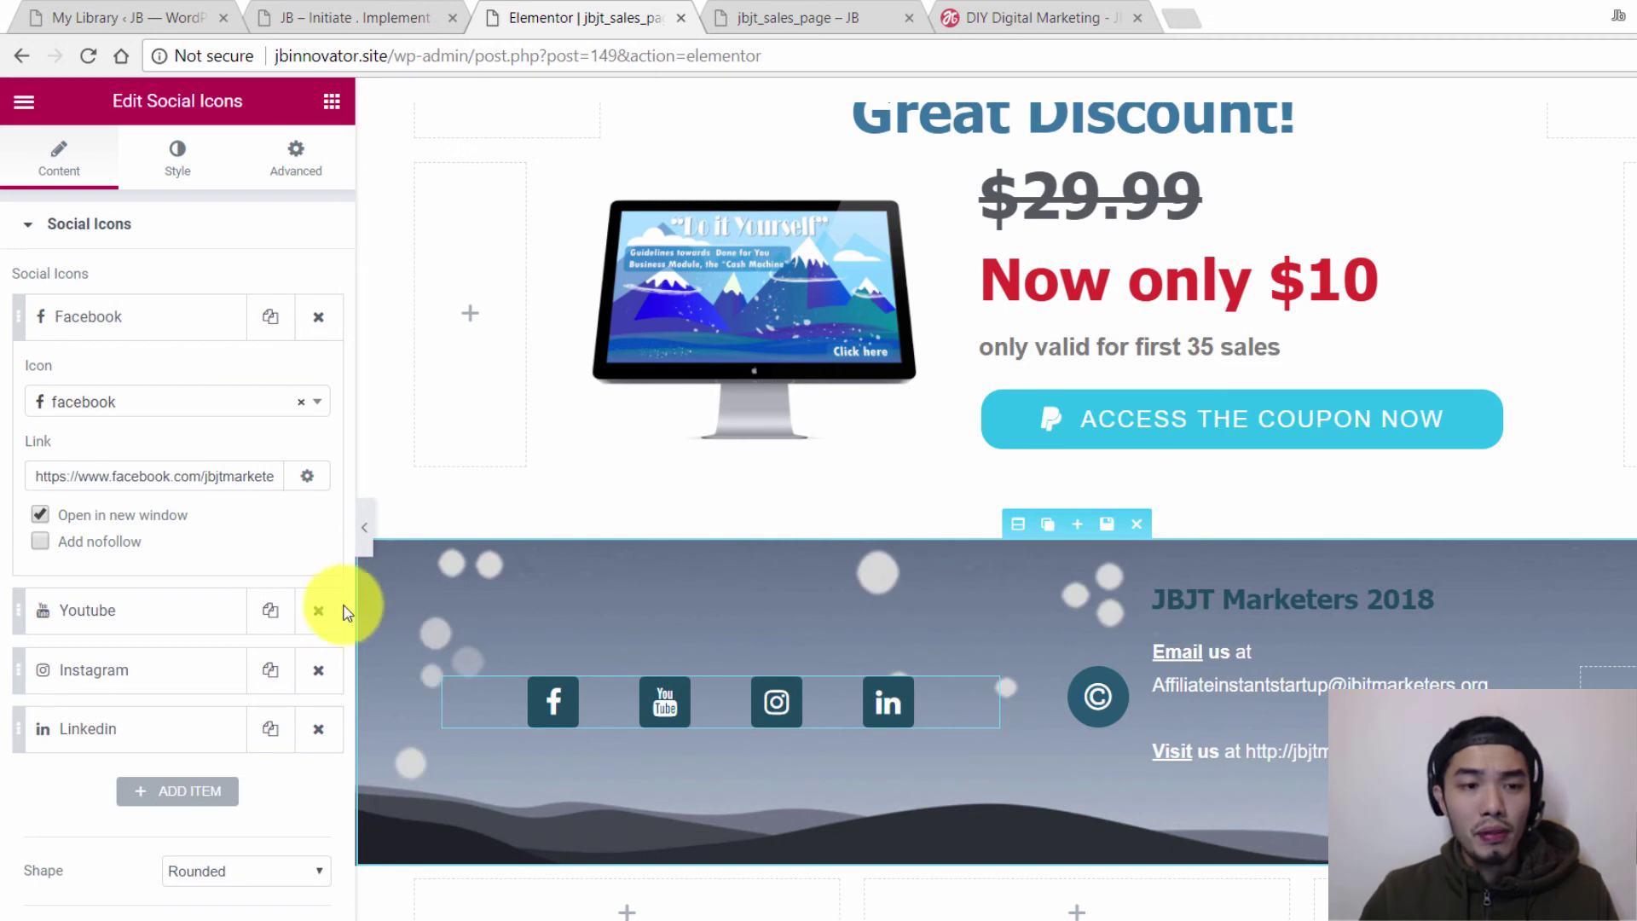
# Set the footer social icons' size to 34, their padding to 0.6 and their spacing to 14
pyautogui.click(174, 158)
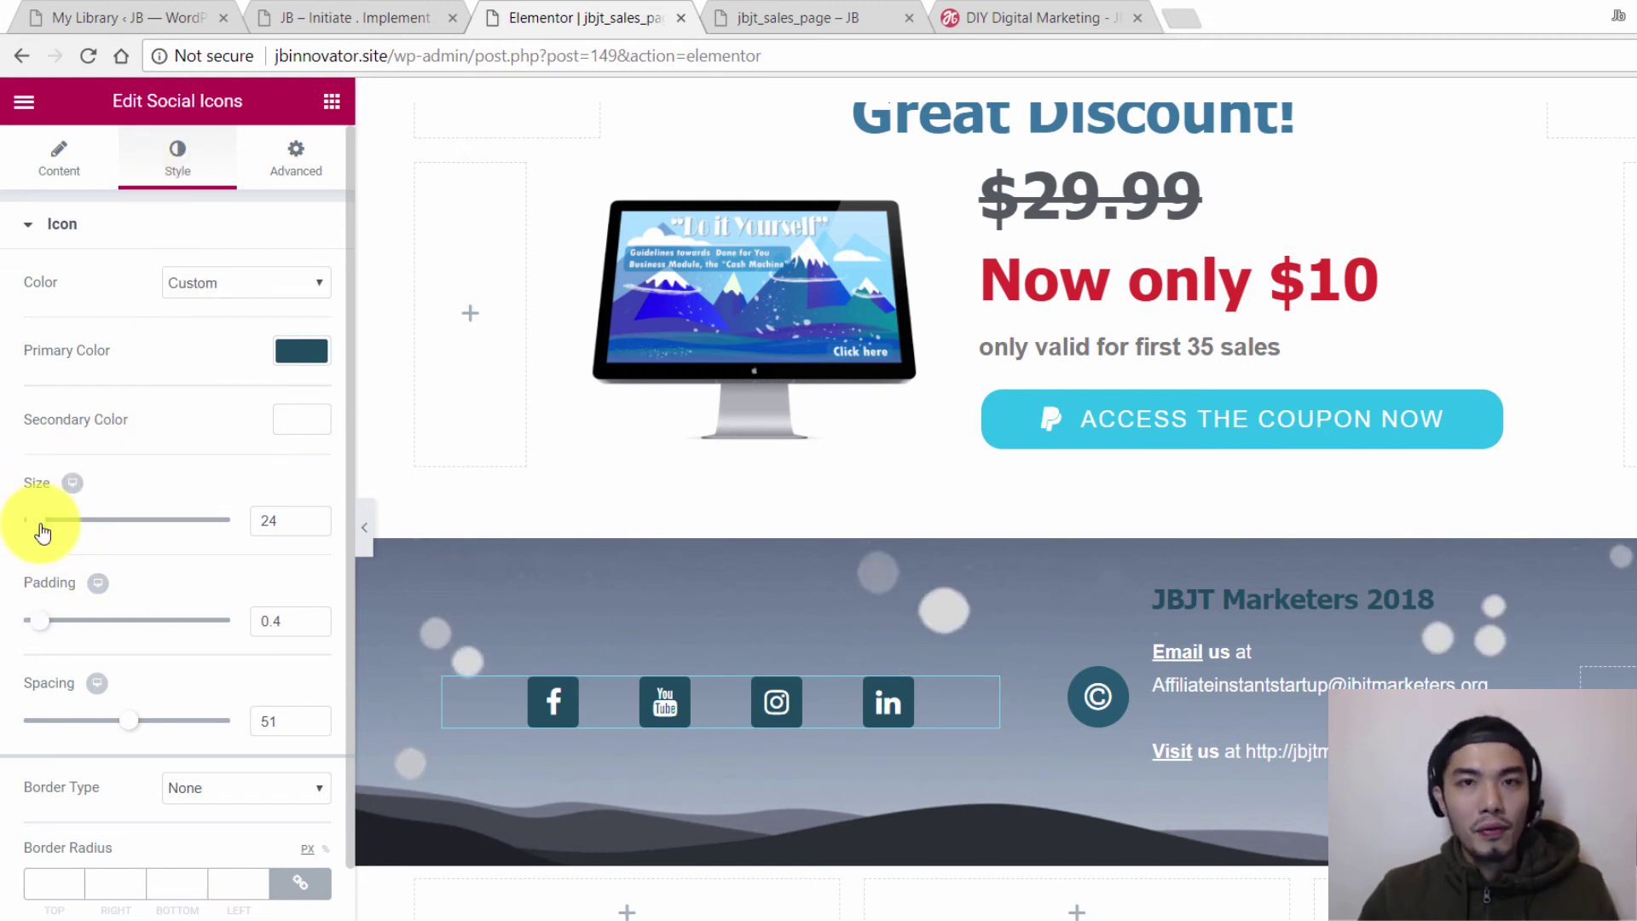
pyautogui.moveTo(38, 530)
pyautogui.mouseDown()
pyautogui.moveTo(68, 522)
pyautogui.moveTo(44, 541)
pyautogui.mouseUp()
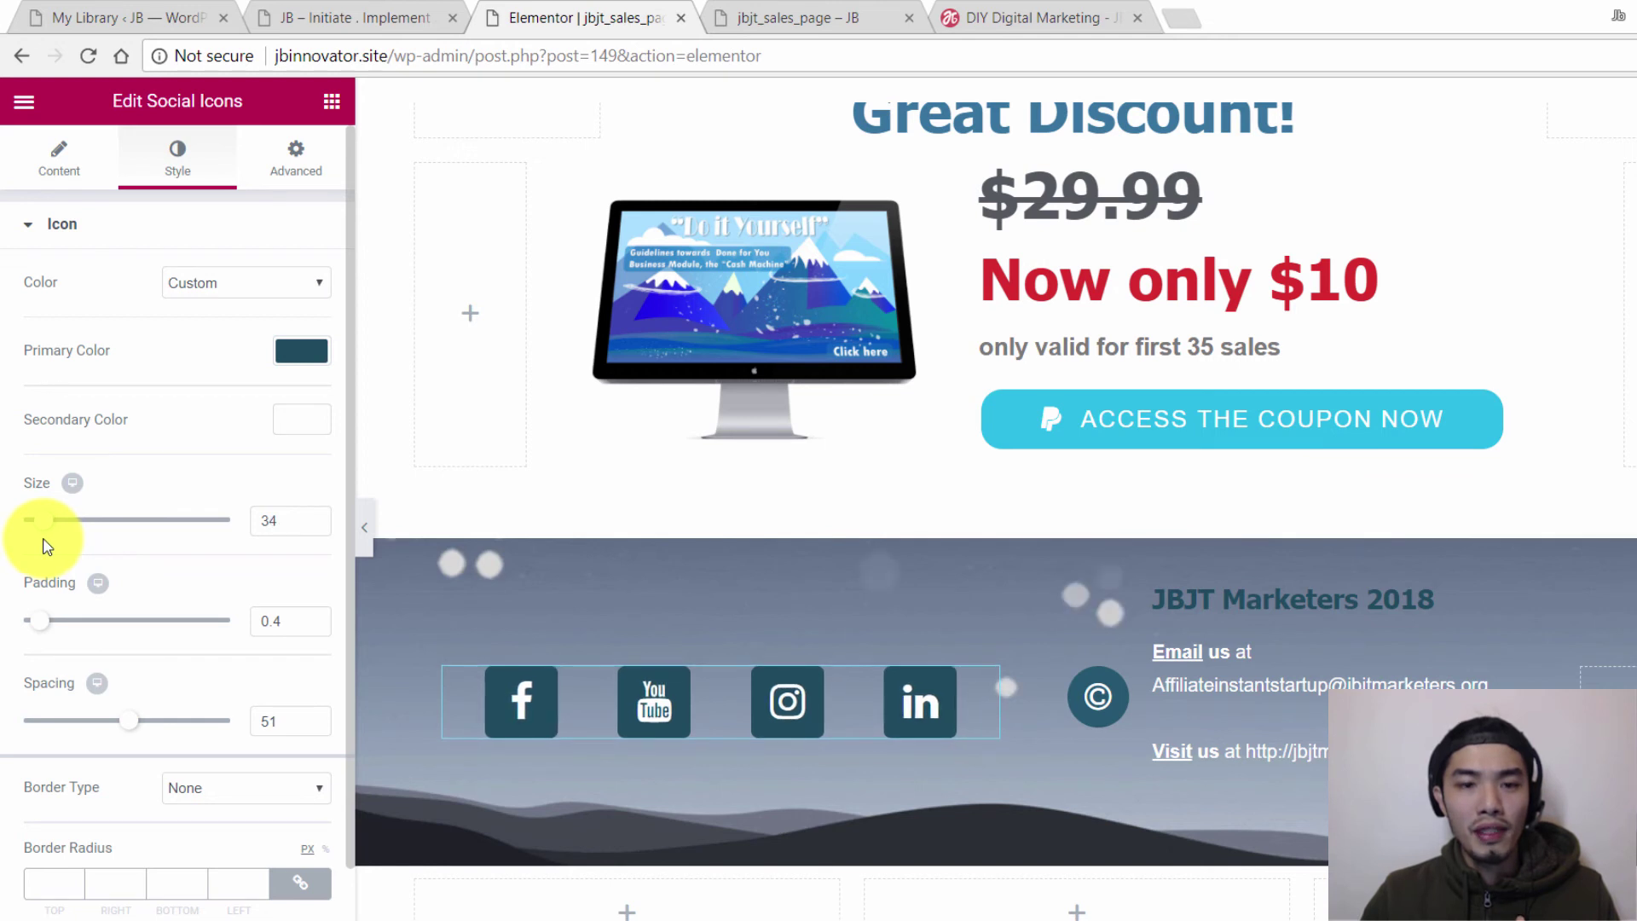
pyautogui.moveTo(46, 625)
pyautogui.mouseDown()
pyautogui.moveTo(82, 633)
pyautogui.moveTo(51, 620)
pyautogui.mouseUp()
pyautogui.moveTo(119, 721); pyautogui.dragTo(53, 722)
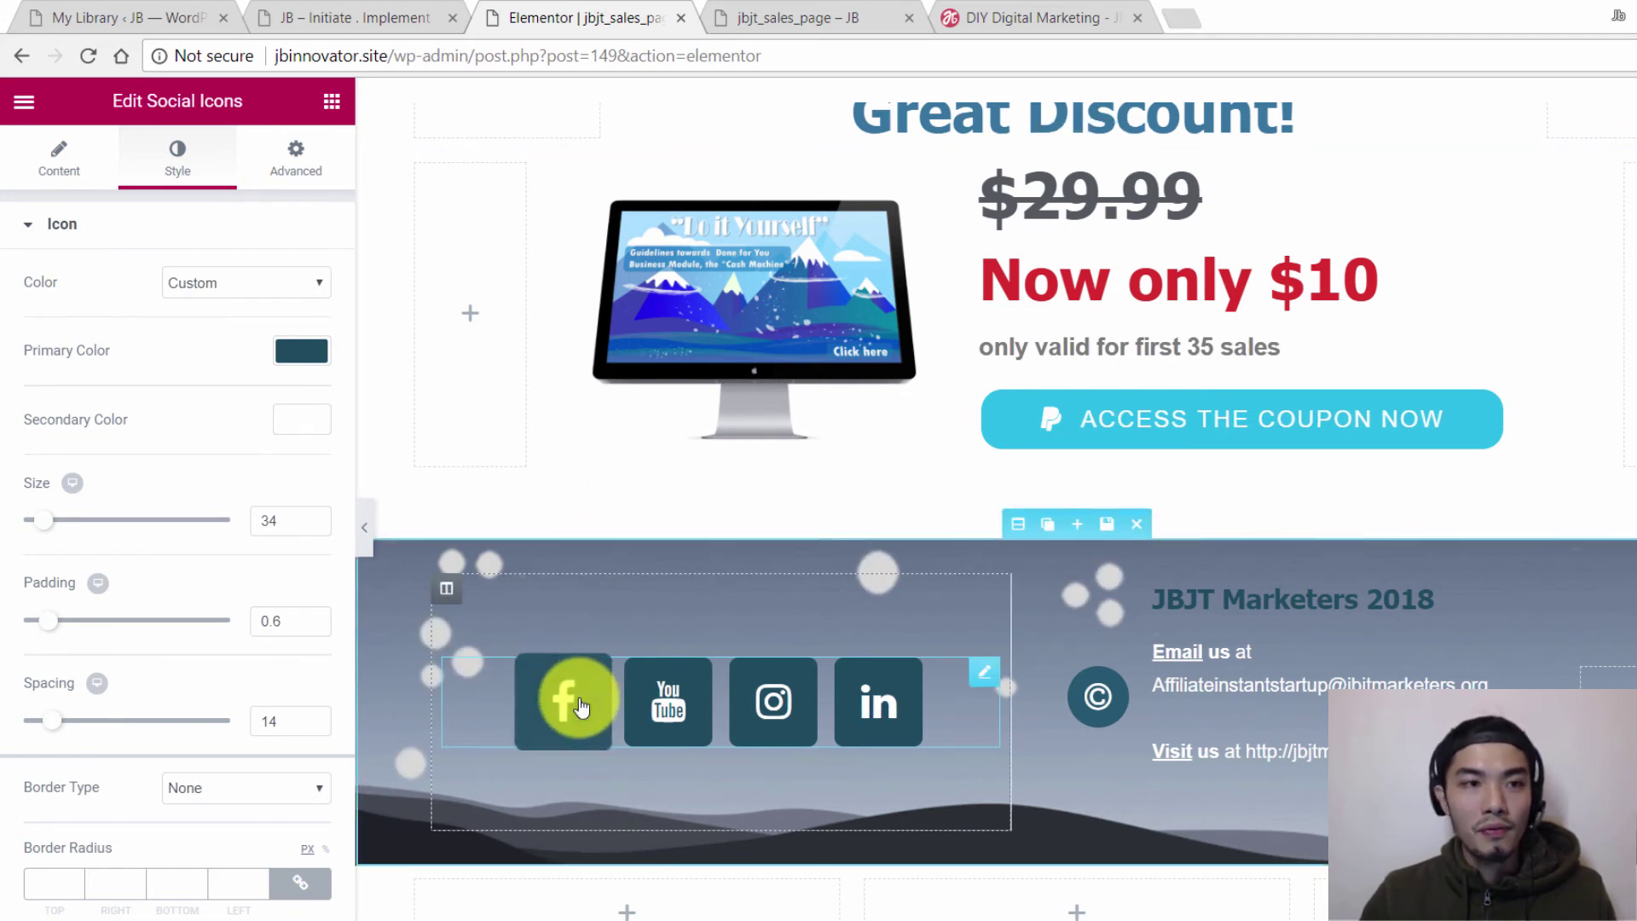
# Add a fifth item to the footer's social icons and open its icon and link settings
pyautogui.click(60, 164)
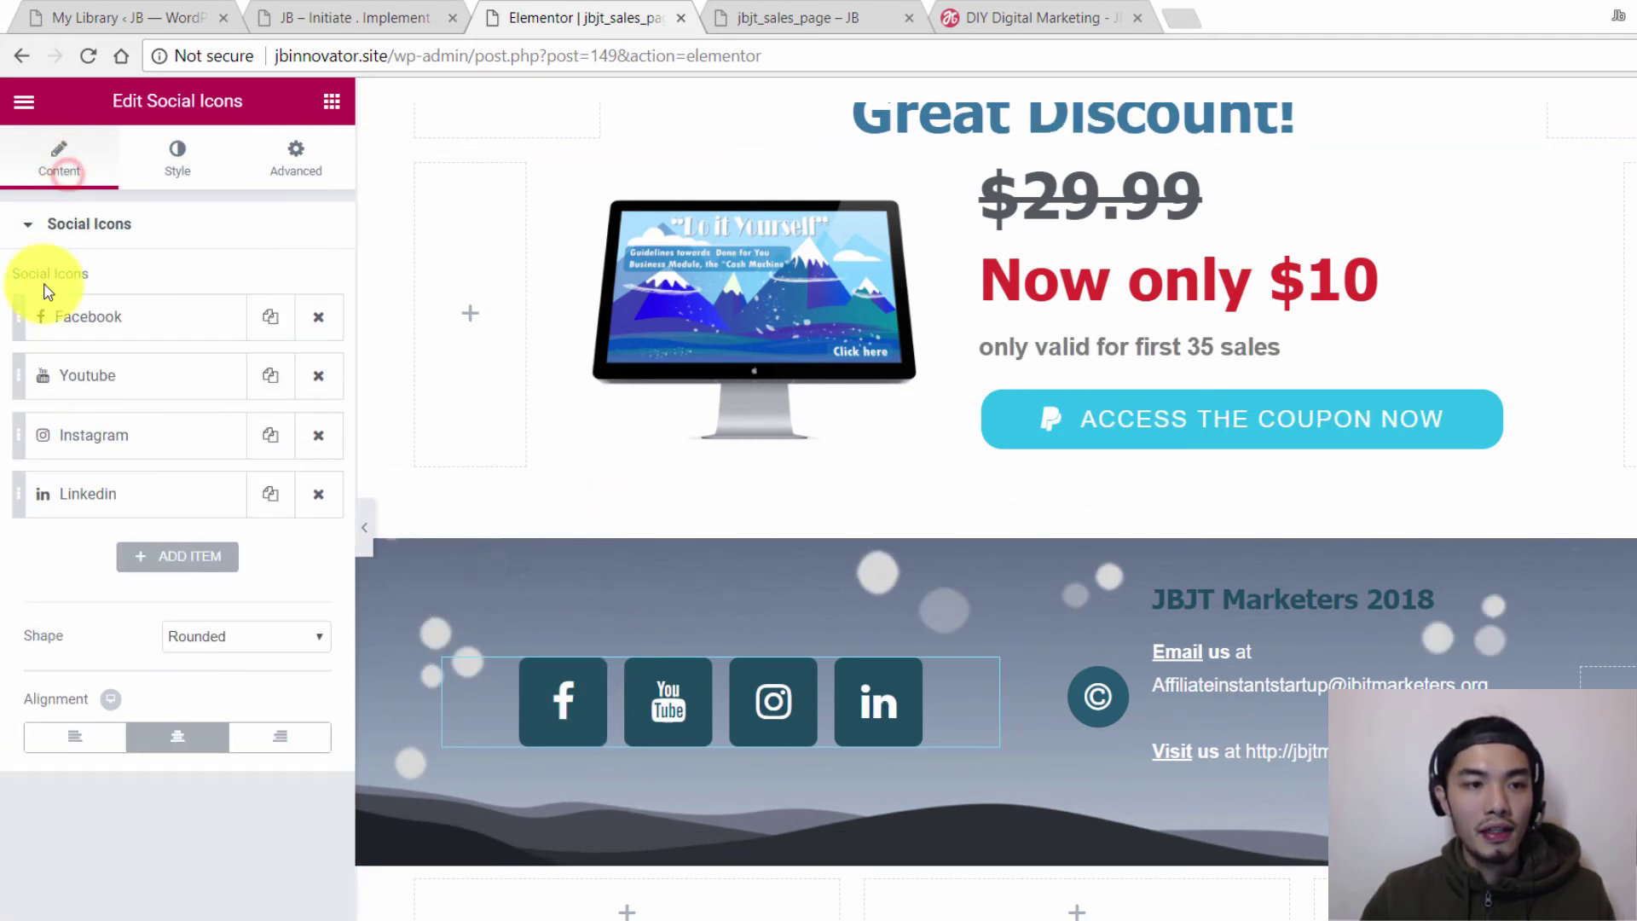
pyautogui.click(177, 556)
pyautogui.click(174, 566)
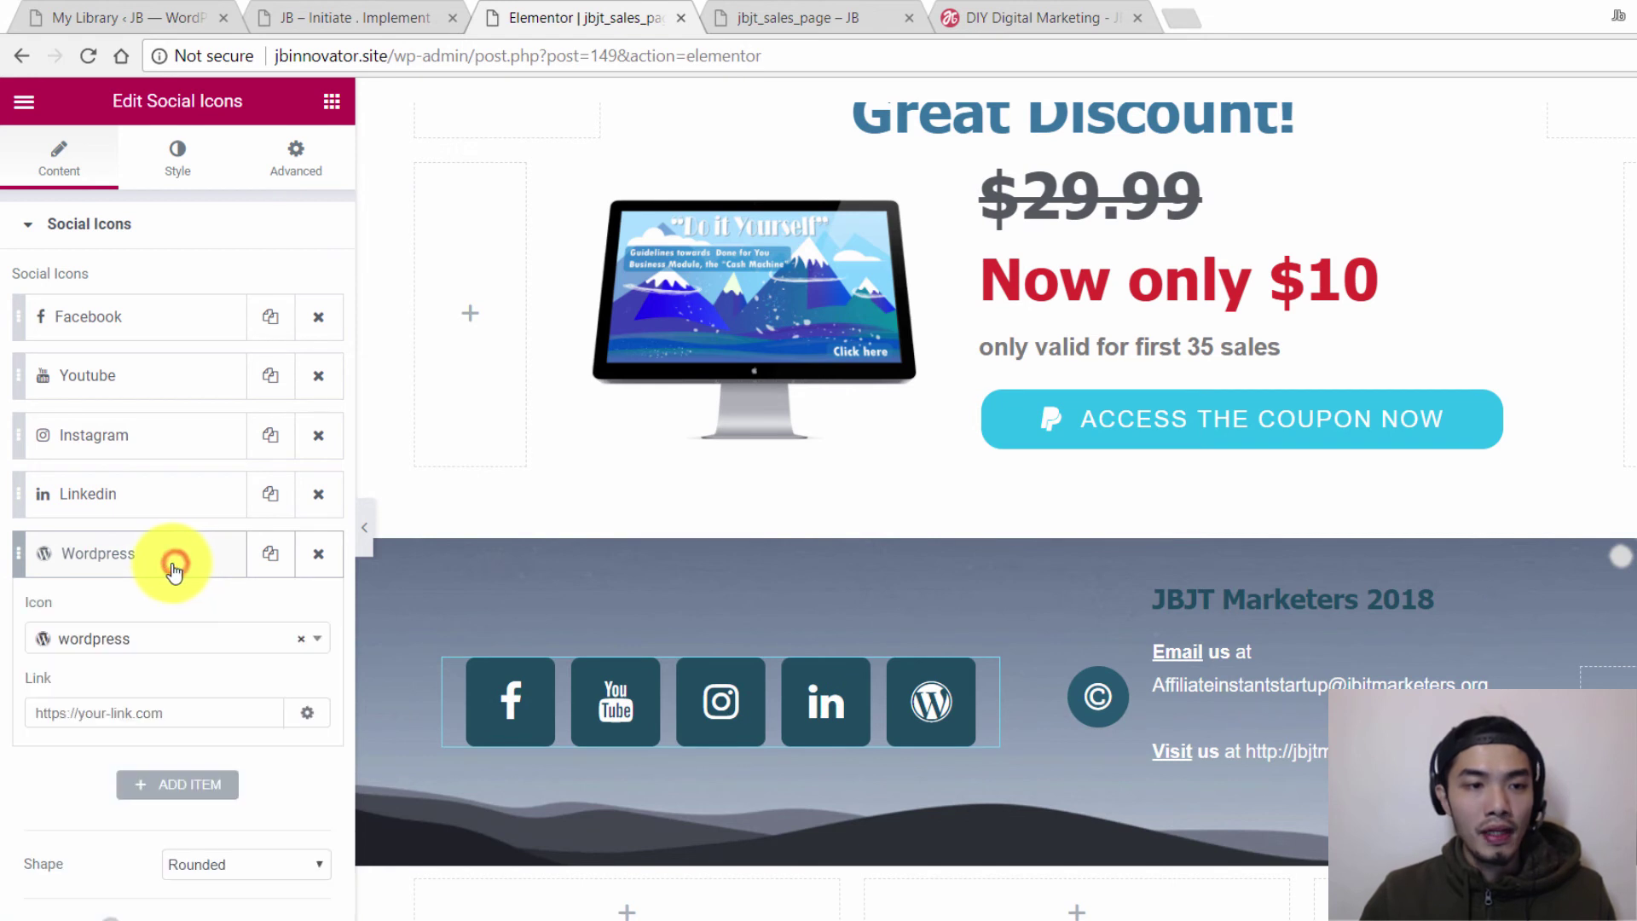
# Look through the available icons for the fifth social icon item and keep wordpress
pyautogui.click(194, 631)
pyautogui.scroll(-10, 192, 700)
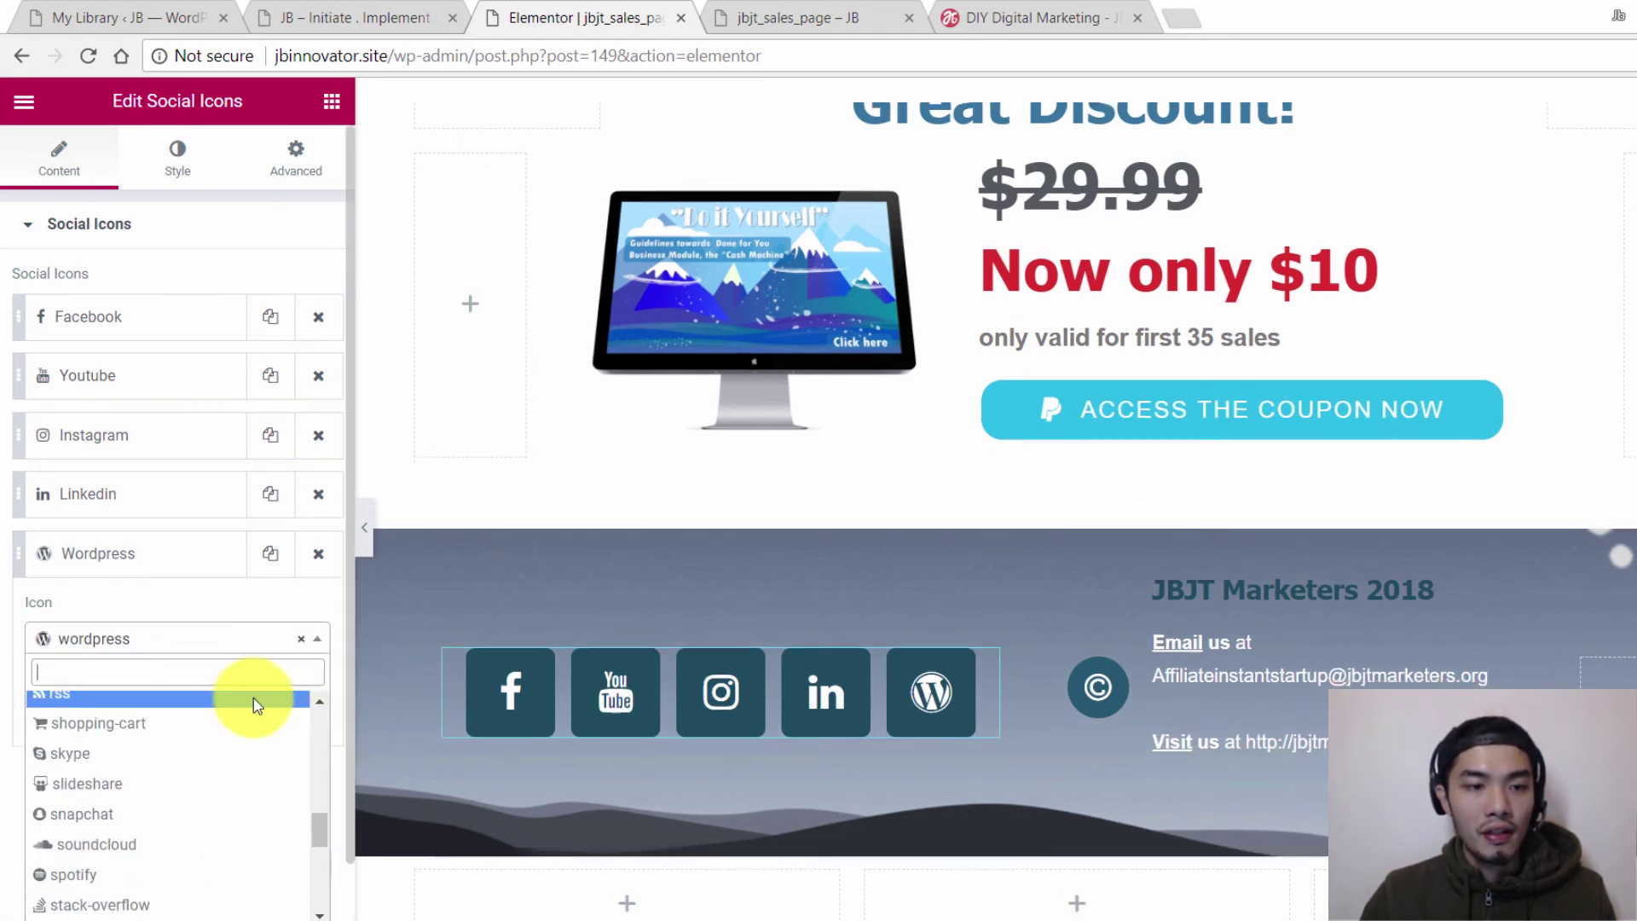
pyautogui.scroll(-6, 239, 708)
pyautogui.scroll(3, 207, 769)
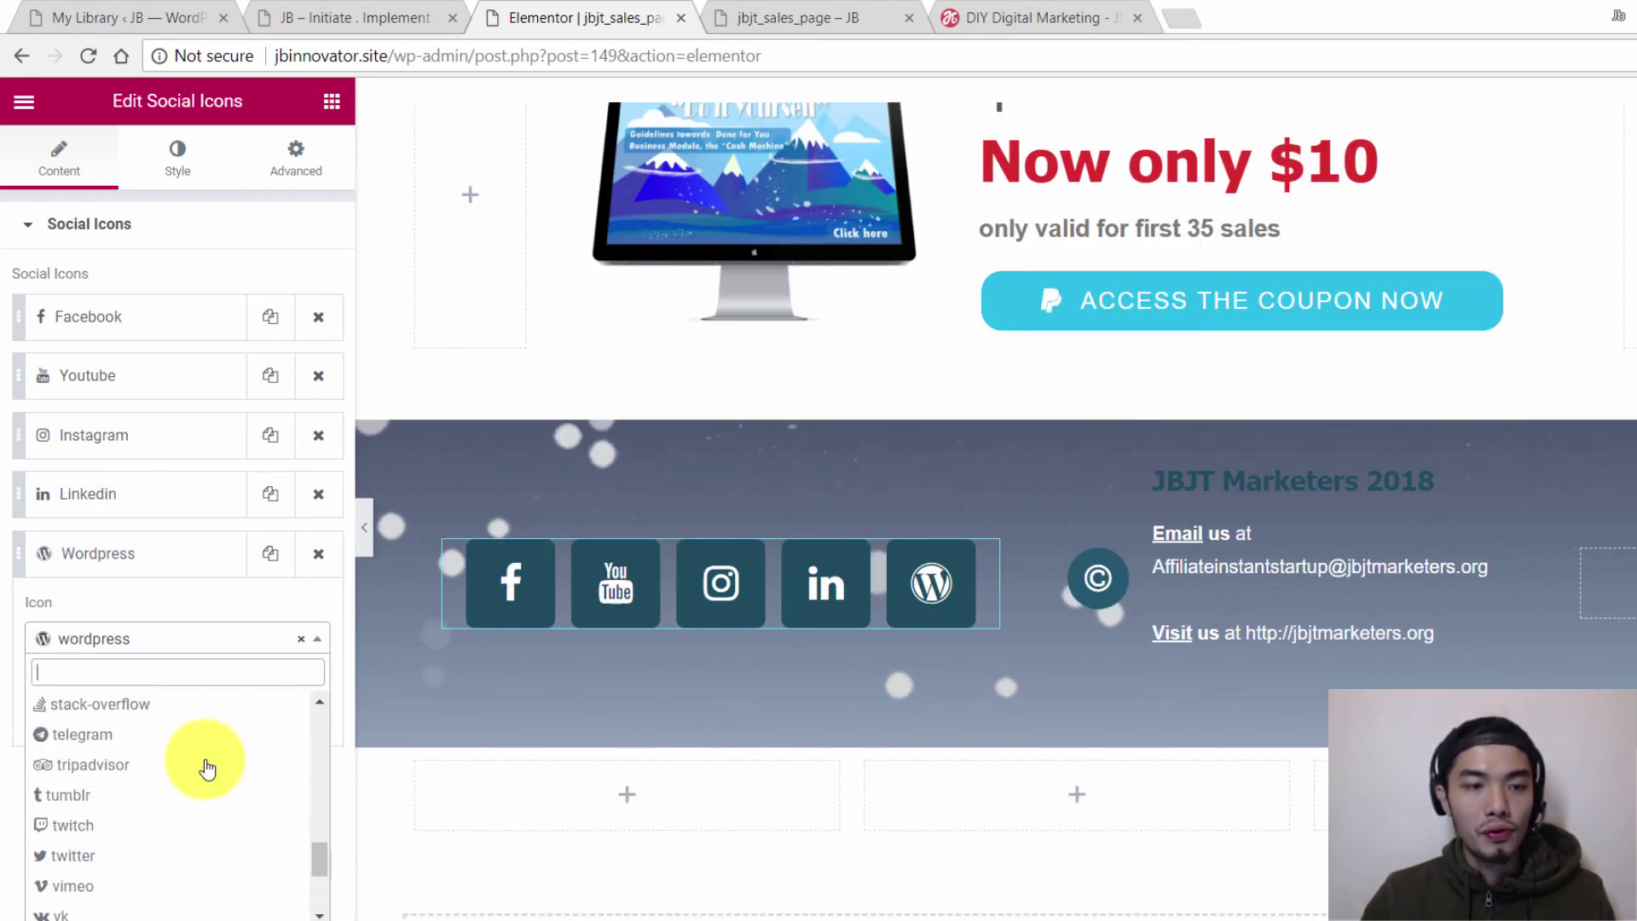
pyautogui.scroll(13, 207, 769)
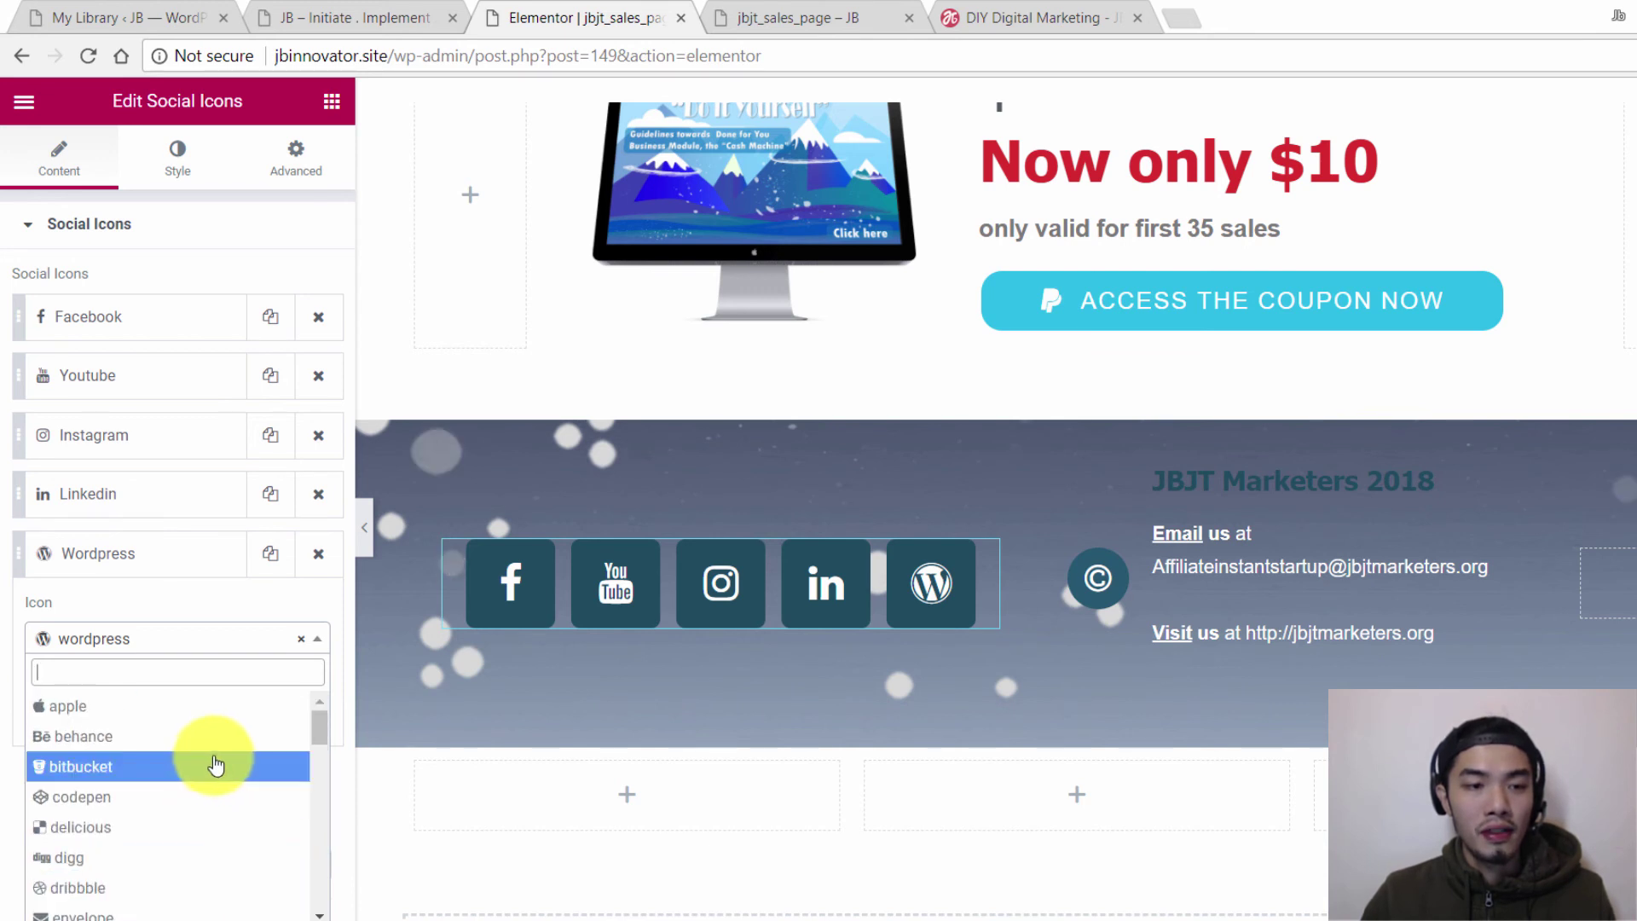
pyautogui.scroll(-15, 217, 764)
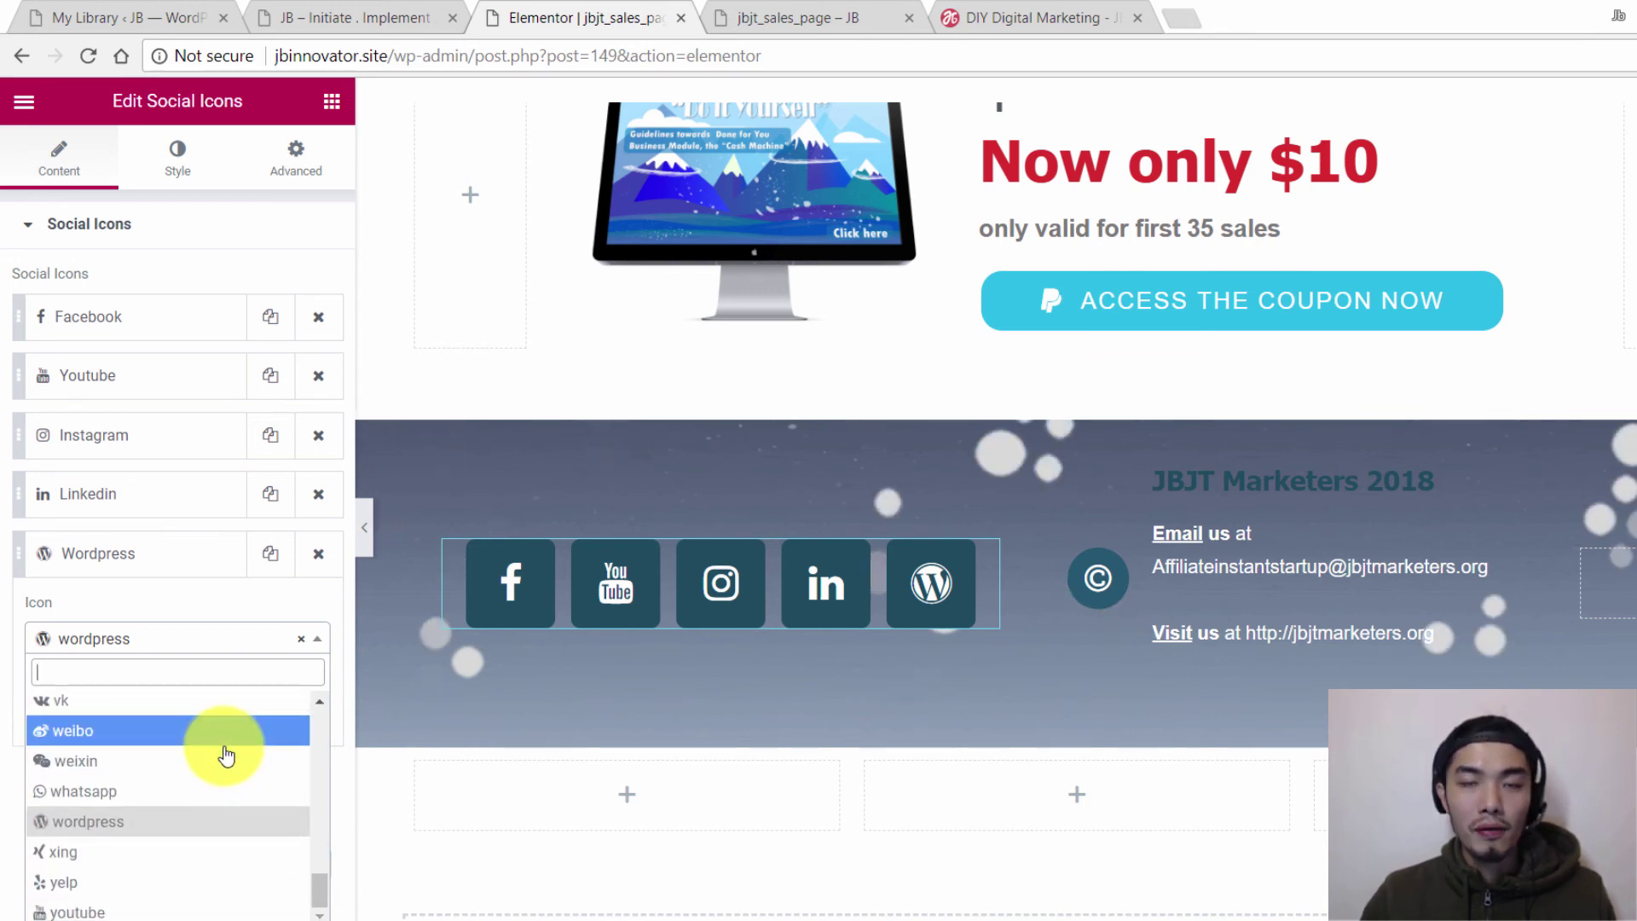
pyautogui.click(205, 635)
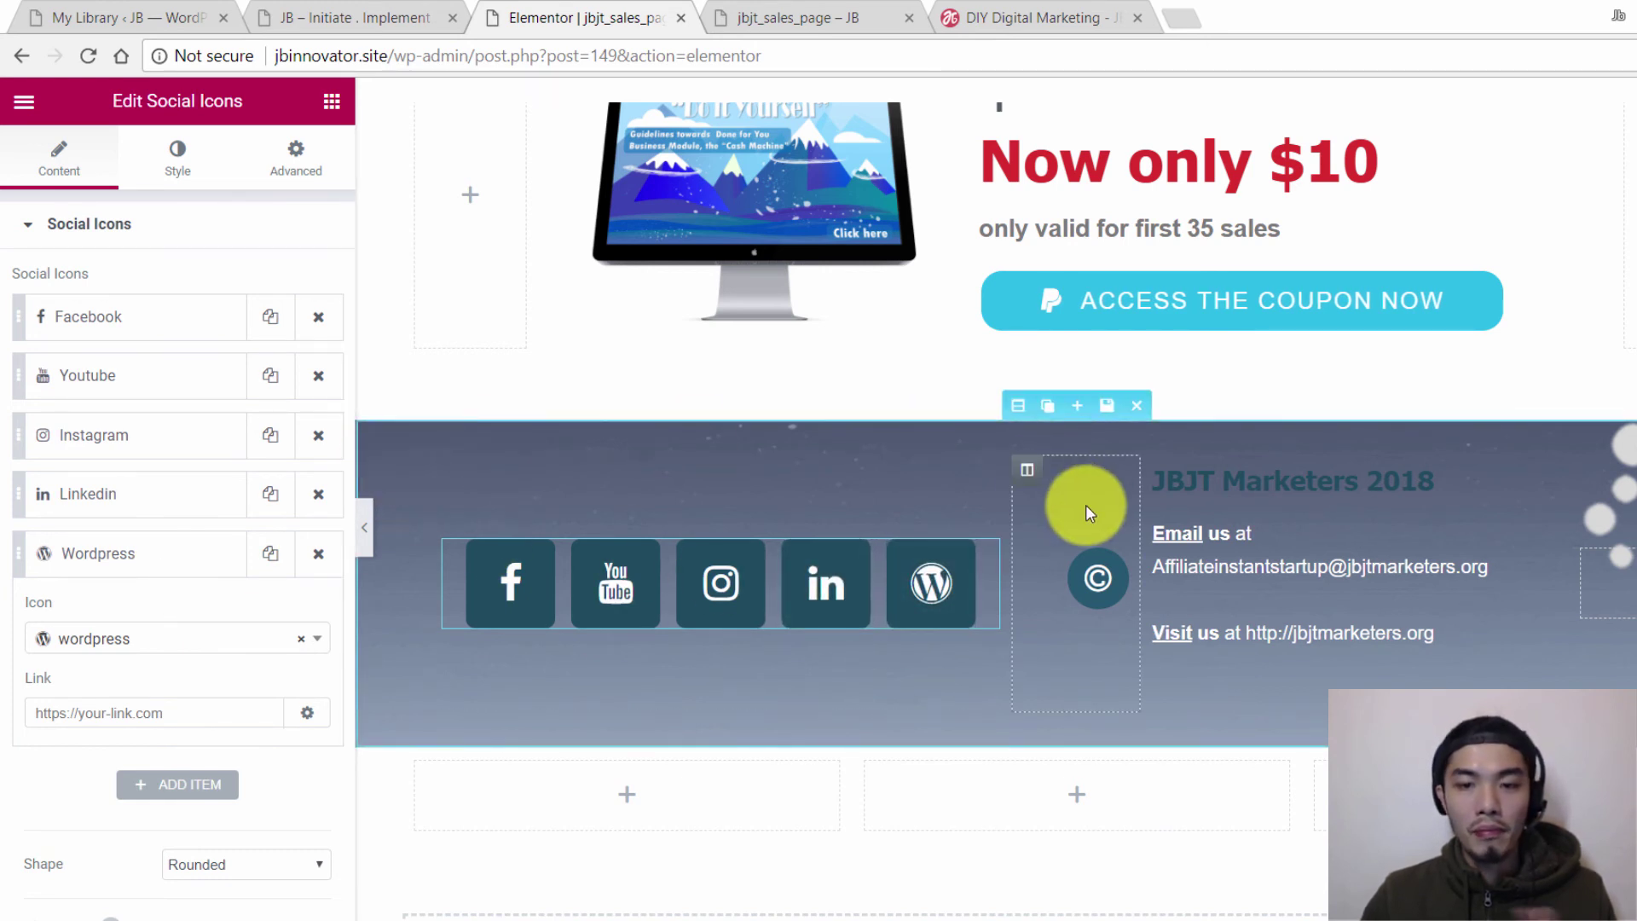
# Open the settings of the "Access the coupon now" button and inspect its full link address
pyautogui.scroll(2, 1563, 537)
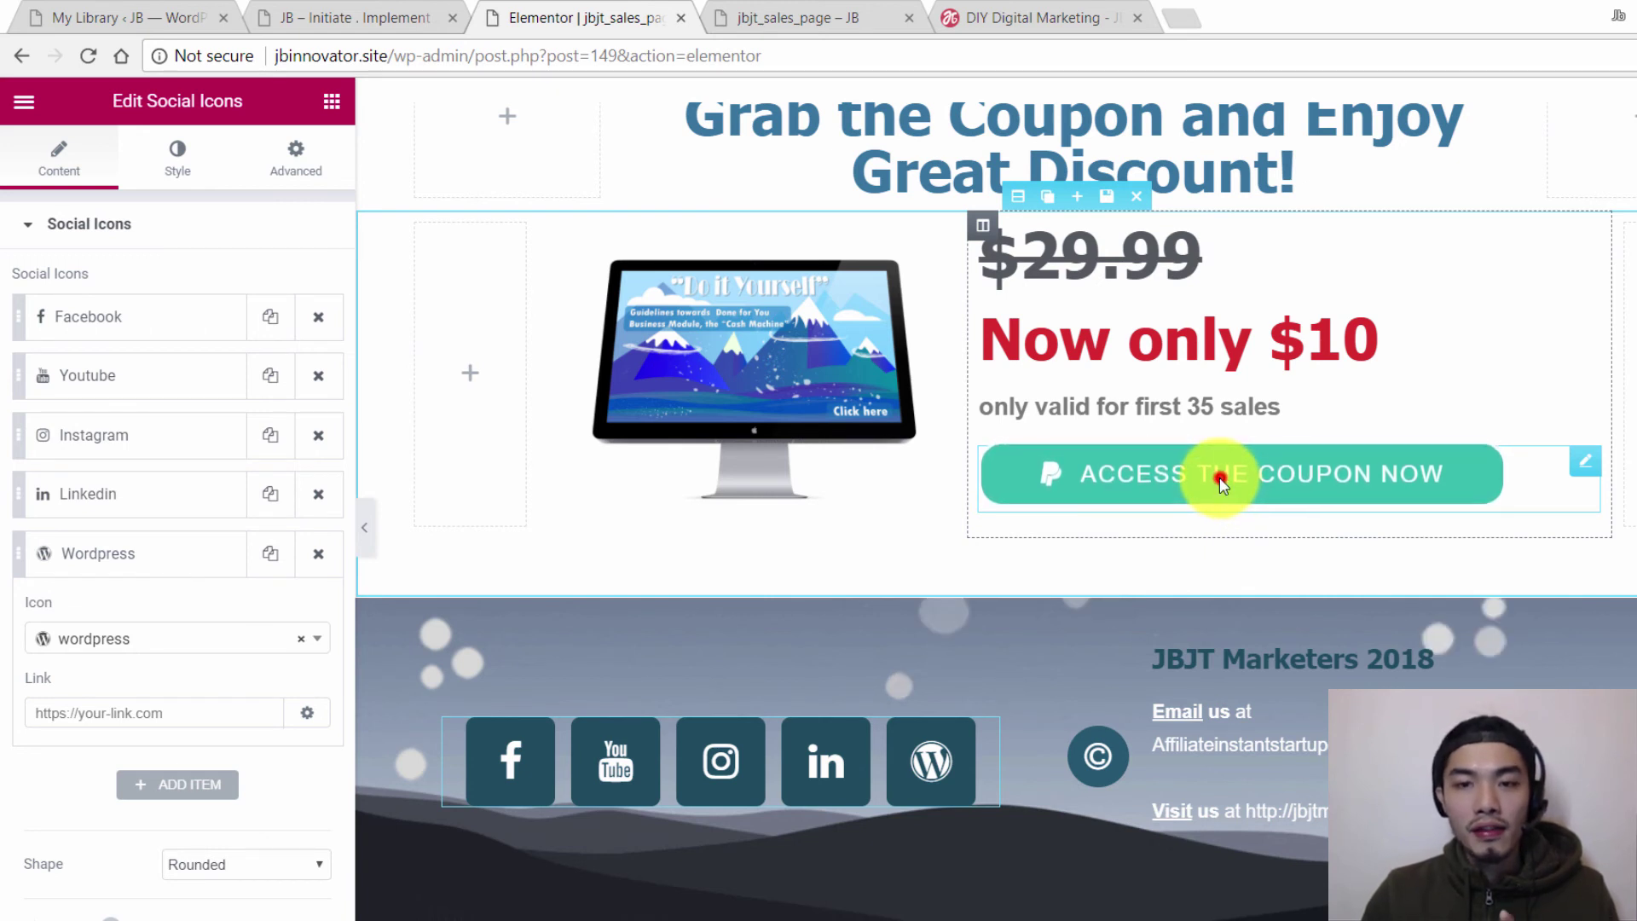
pyautogui.click(1223, 486)
pyautogui.doubleClick(1211, 483)
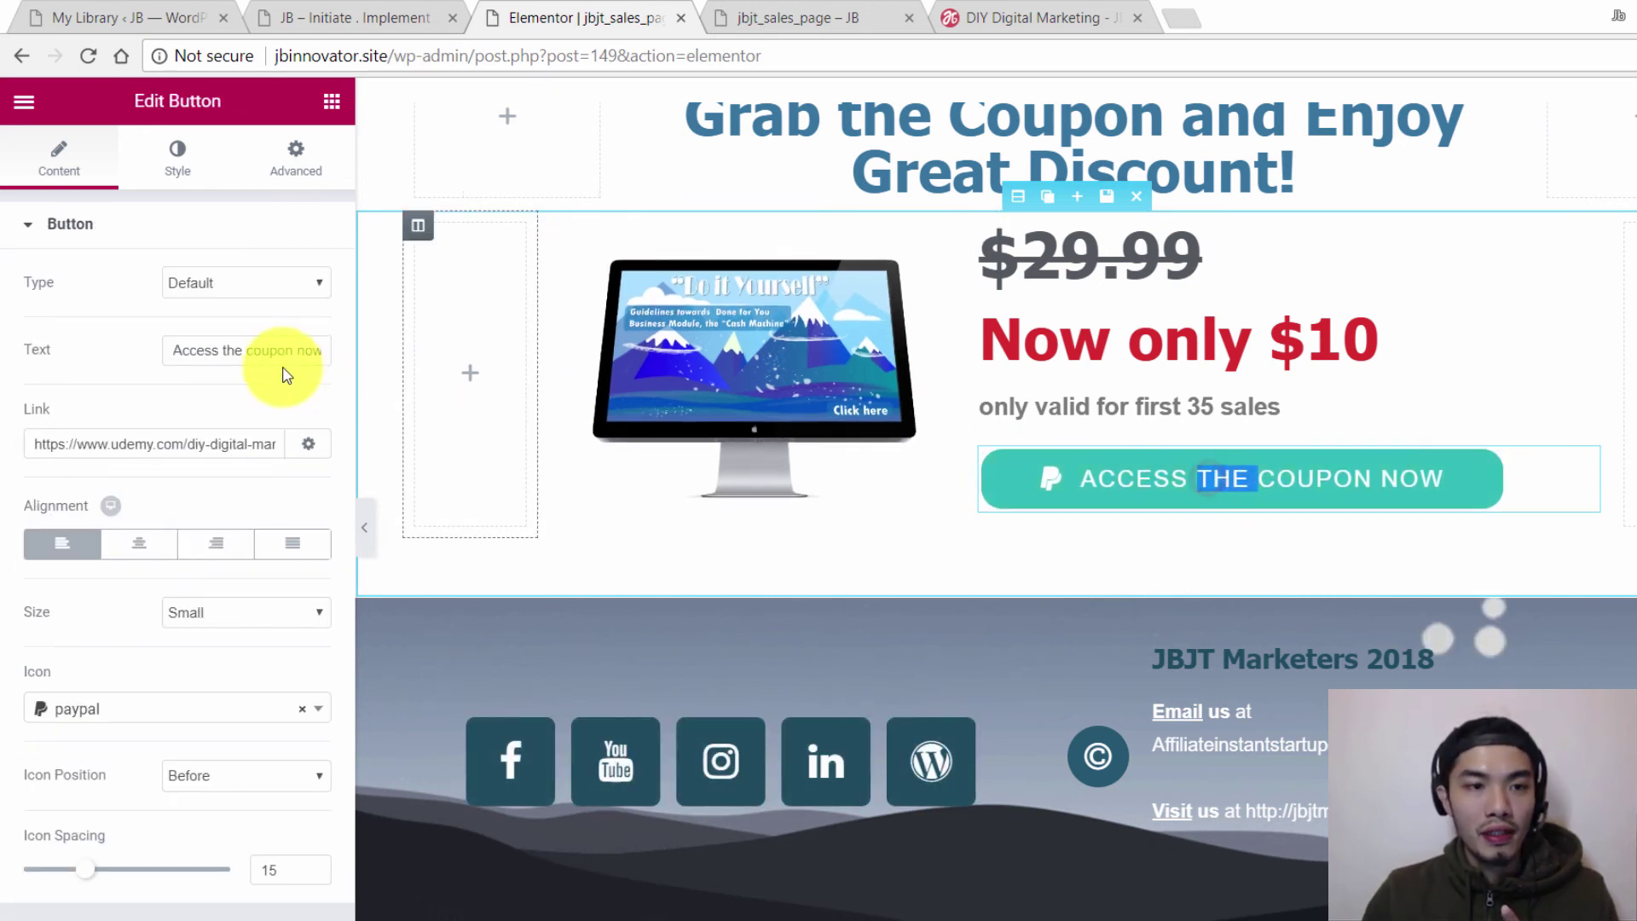
pyautogui.moveTo(35, 443); pyautogui.dragTo(313, 443)
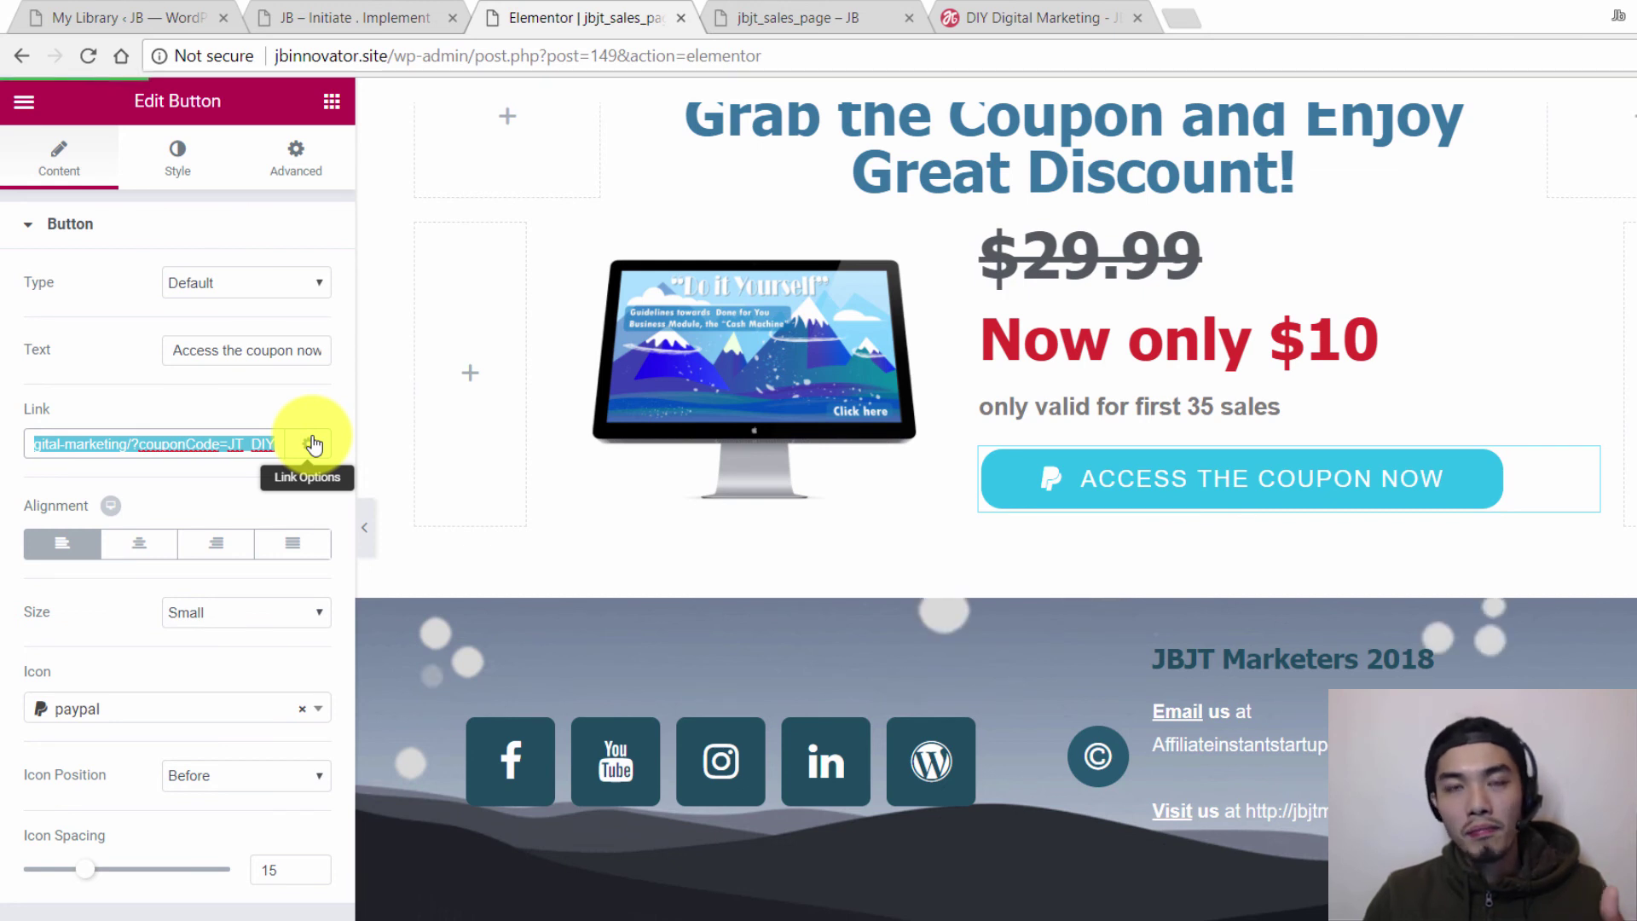
pyautogui.click(249, 470)
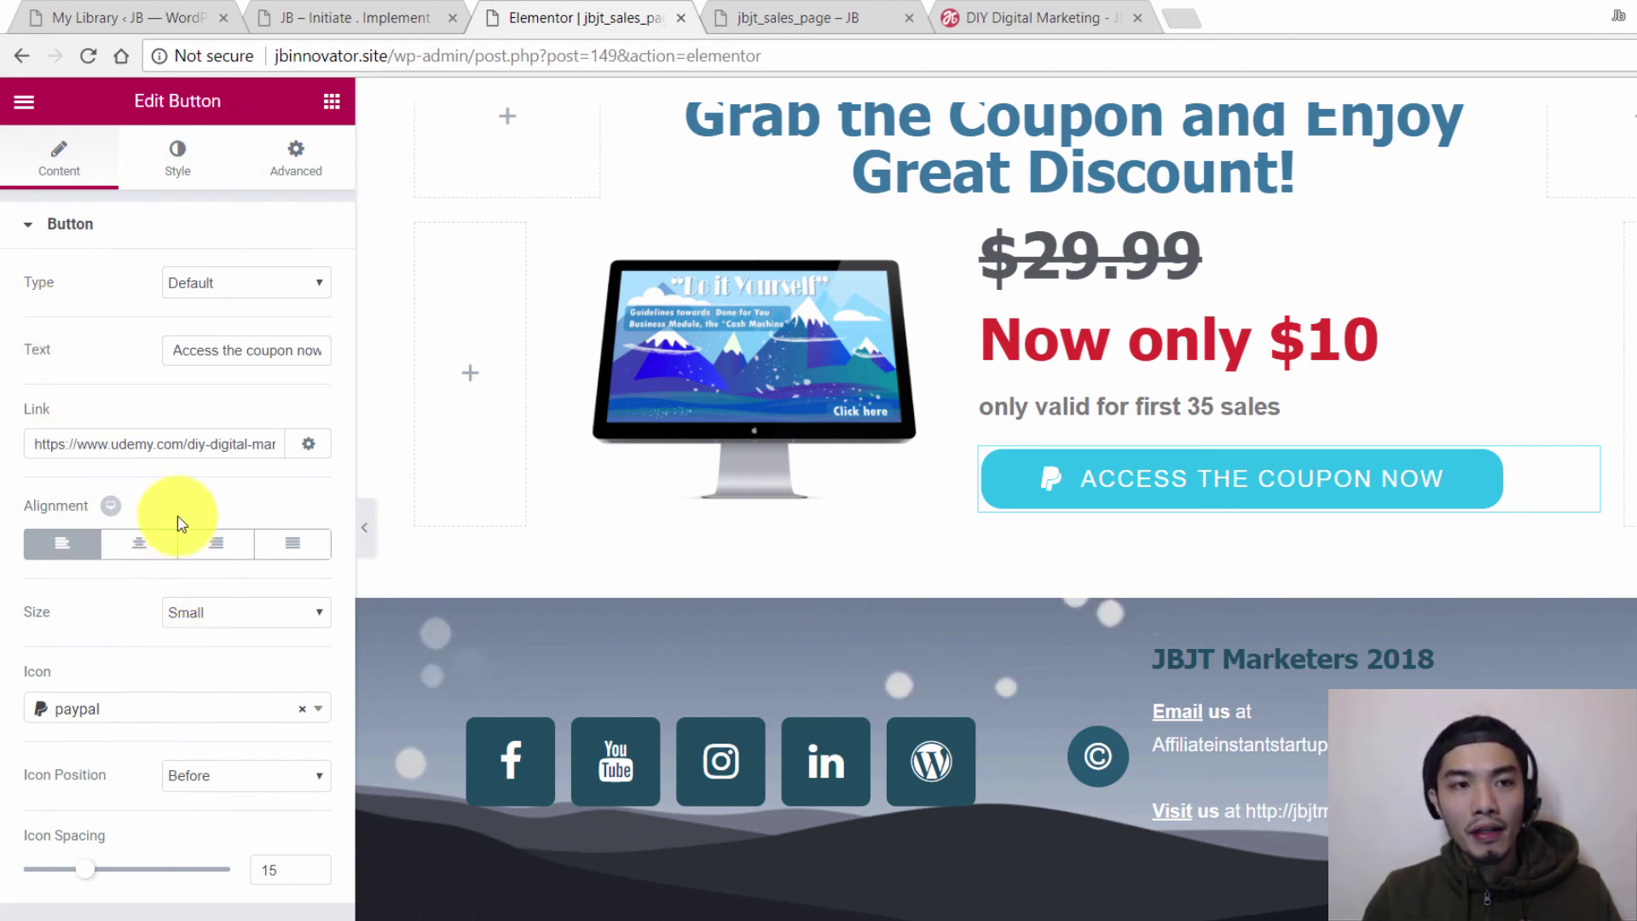
# Add a Button widget with the text "asdasdasdasdasd" below the coupon button, and delete it again
pyautogui.click(23, 106)
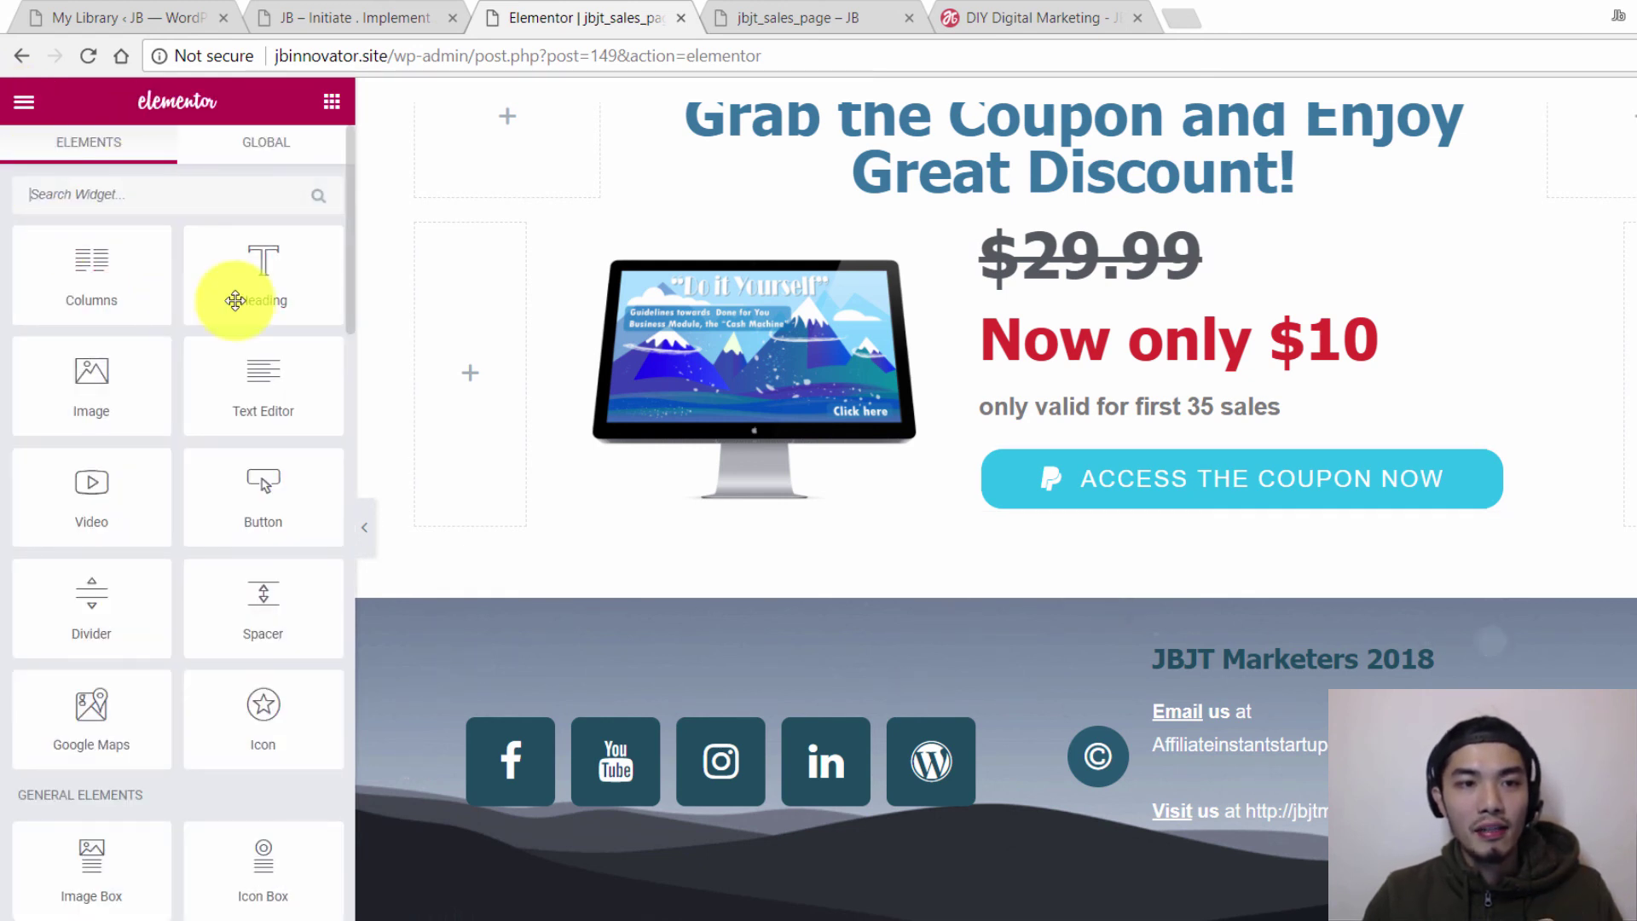
pyautogui.scroll(-1, 350, 307)
pyautogui.scroll(1, 150, 263)
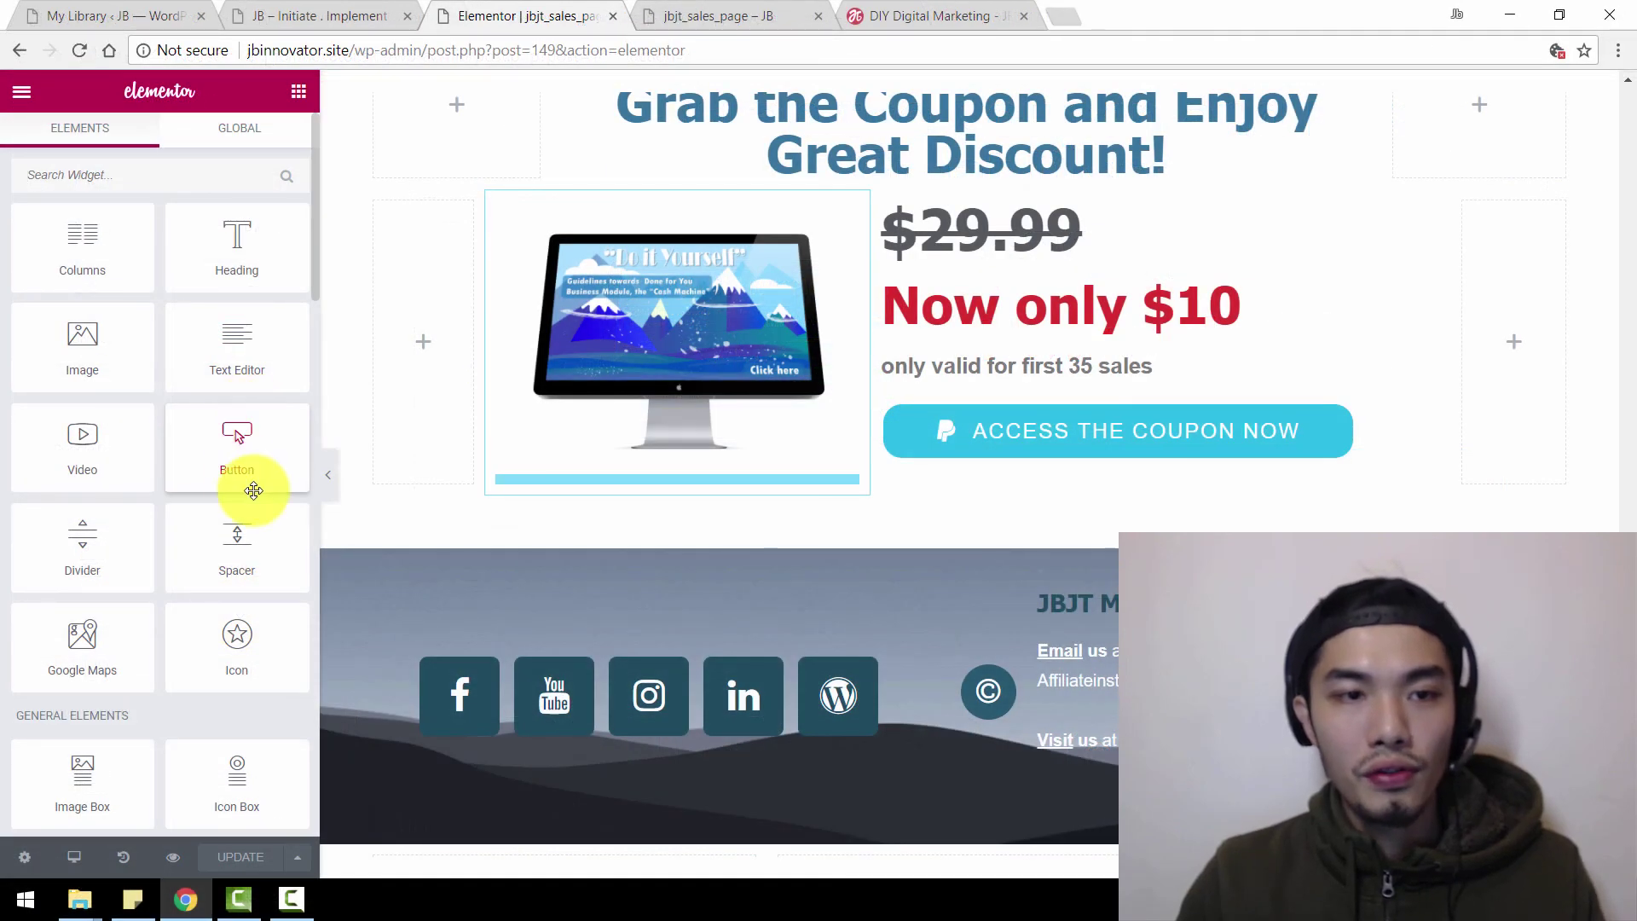
pyautogui.moveTo(222, 449); pyautogui.dragTo(1086, 480)
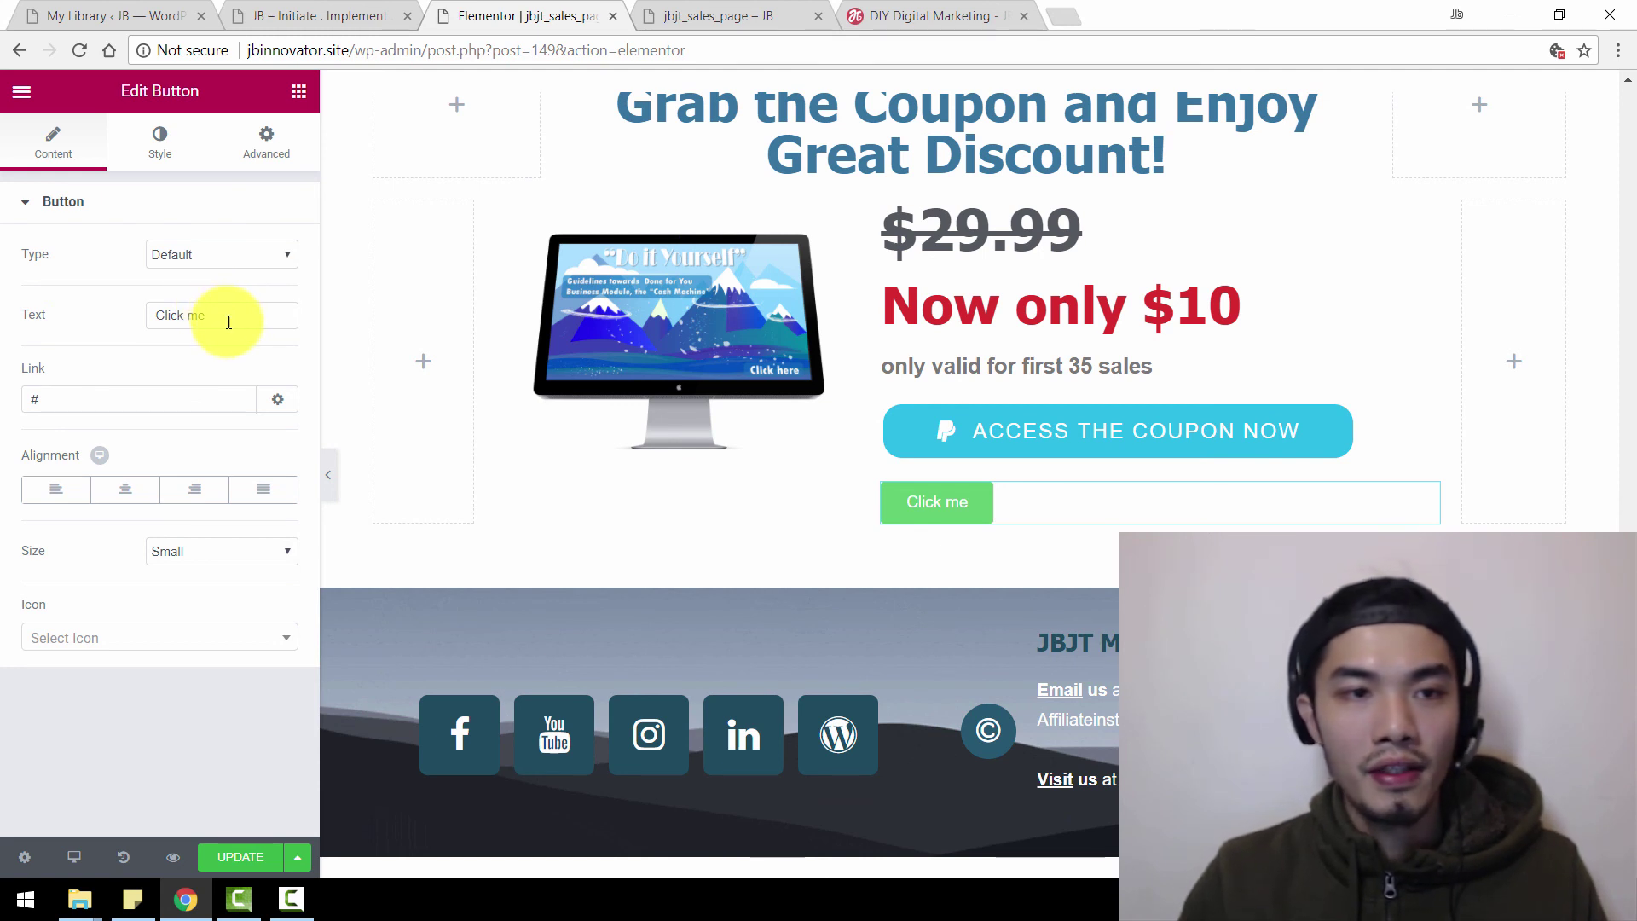
pyautogui.moveTo(226, 315); pyautogui.dragTo(135, 311)
pyautogui.write('asdasdasdasdasd')
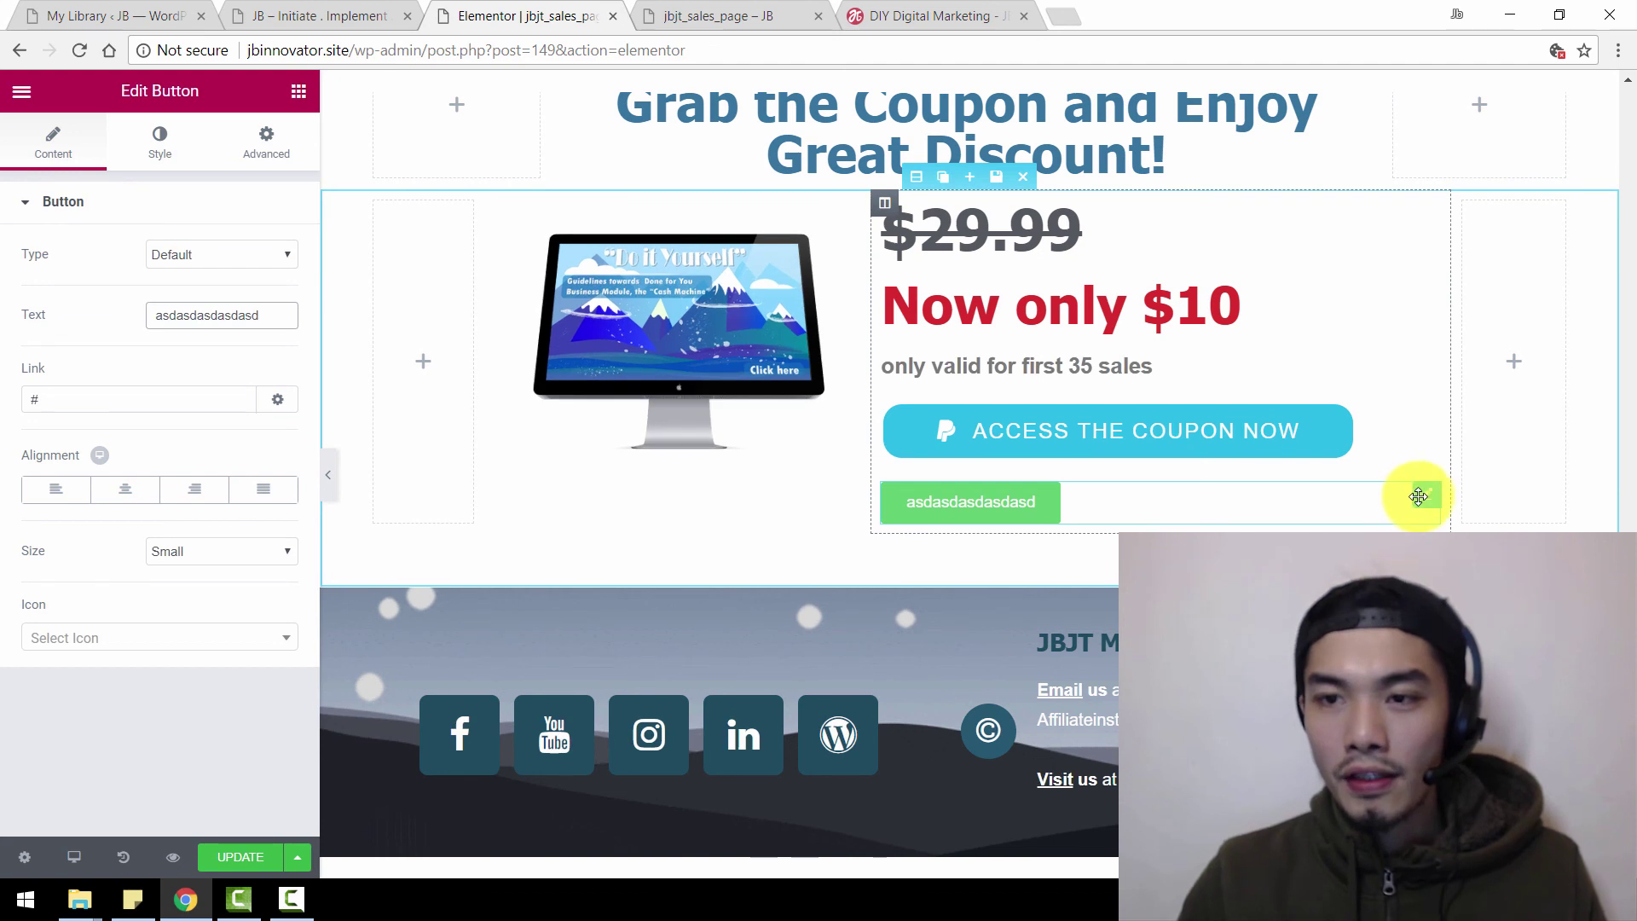
pyautogui.click(1375, 498)
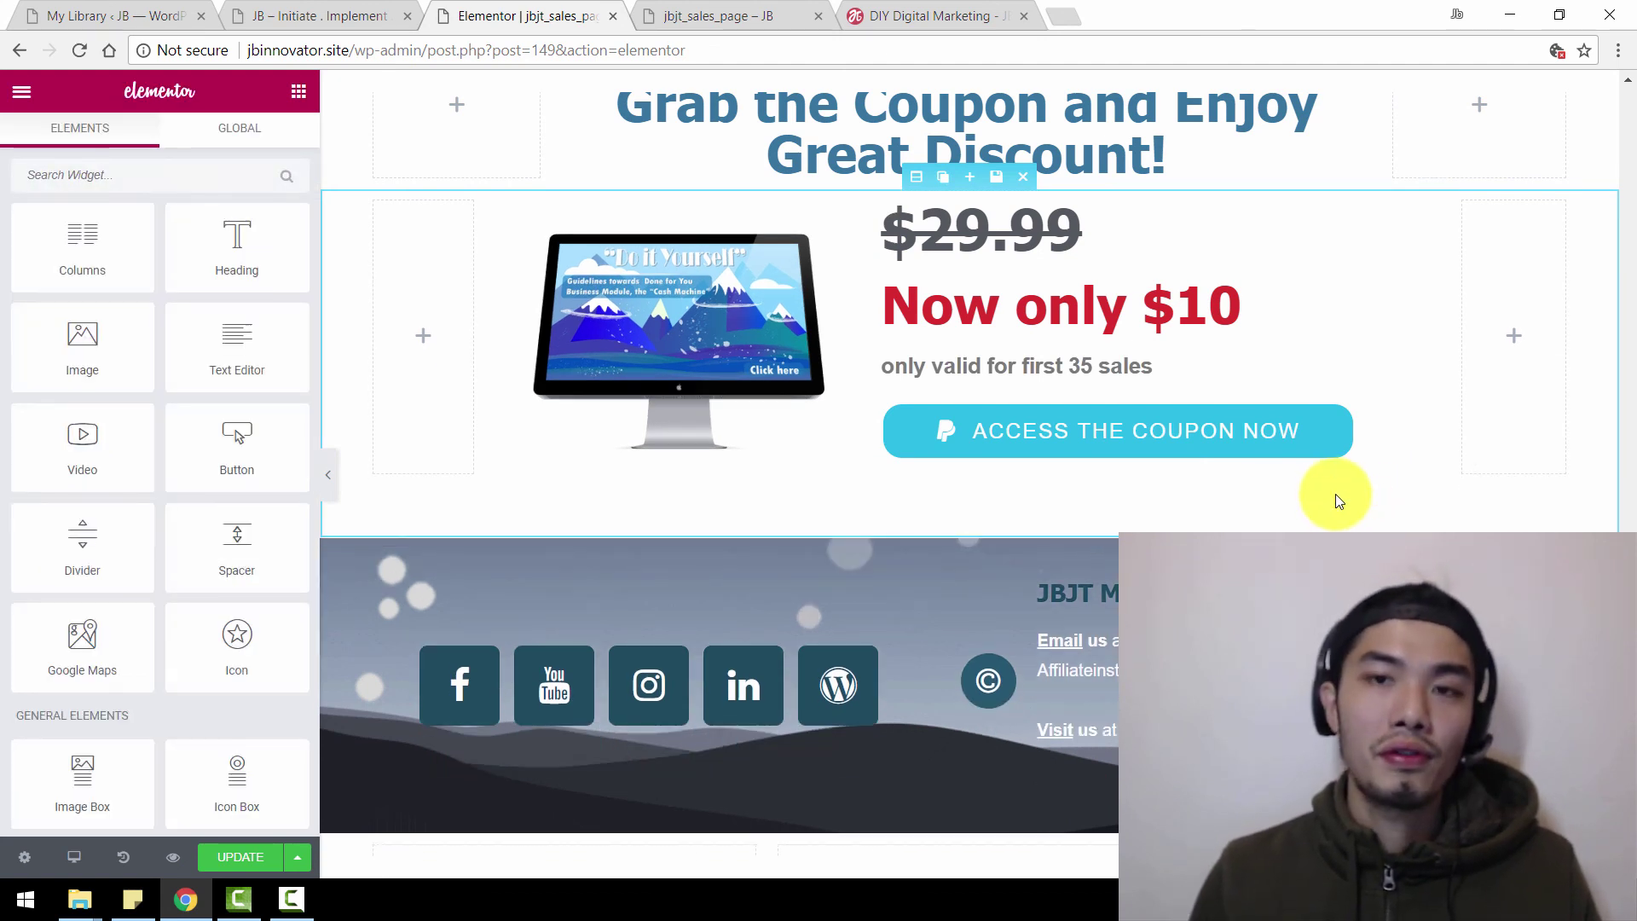